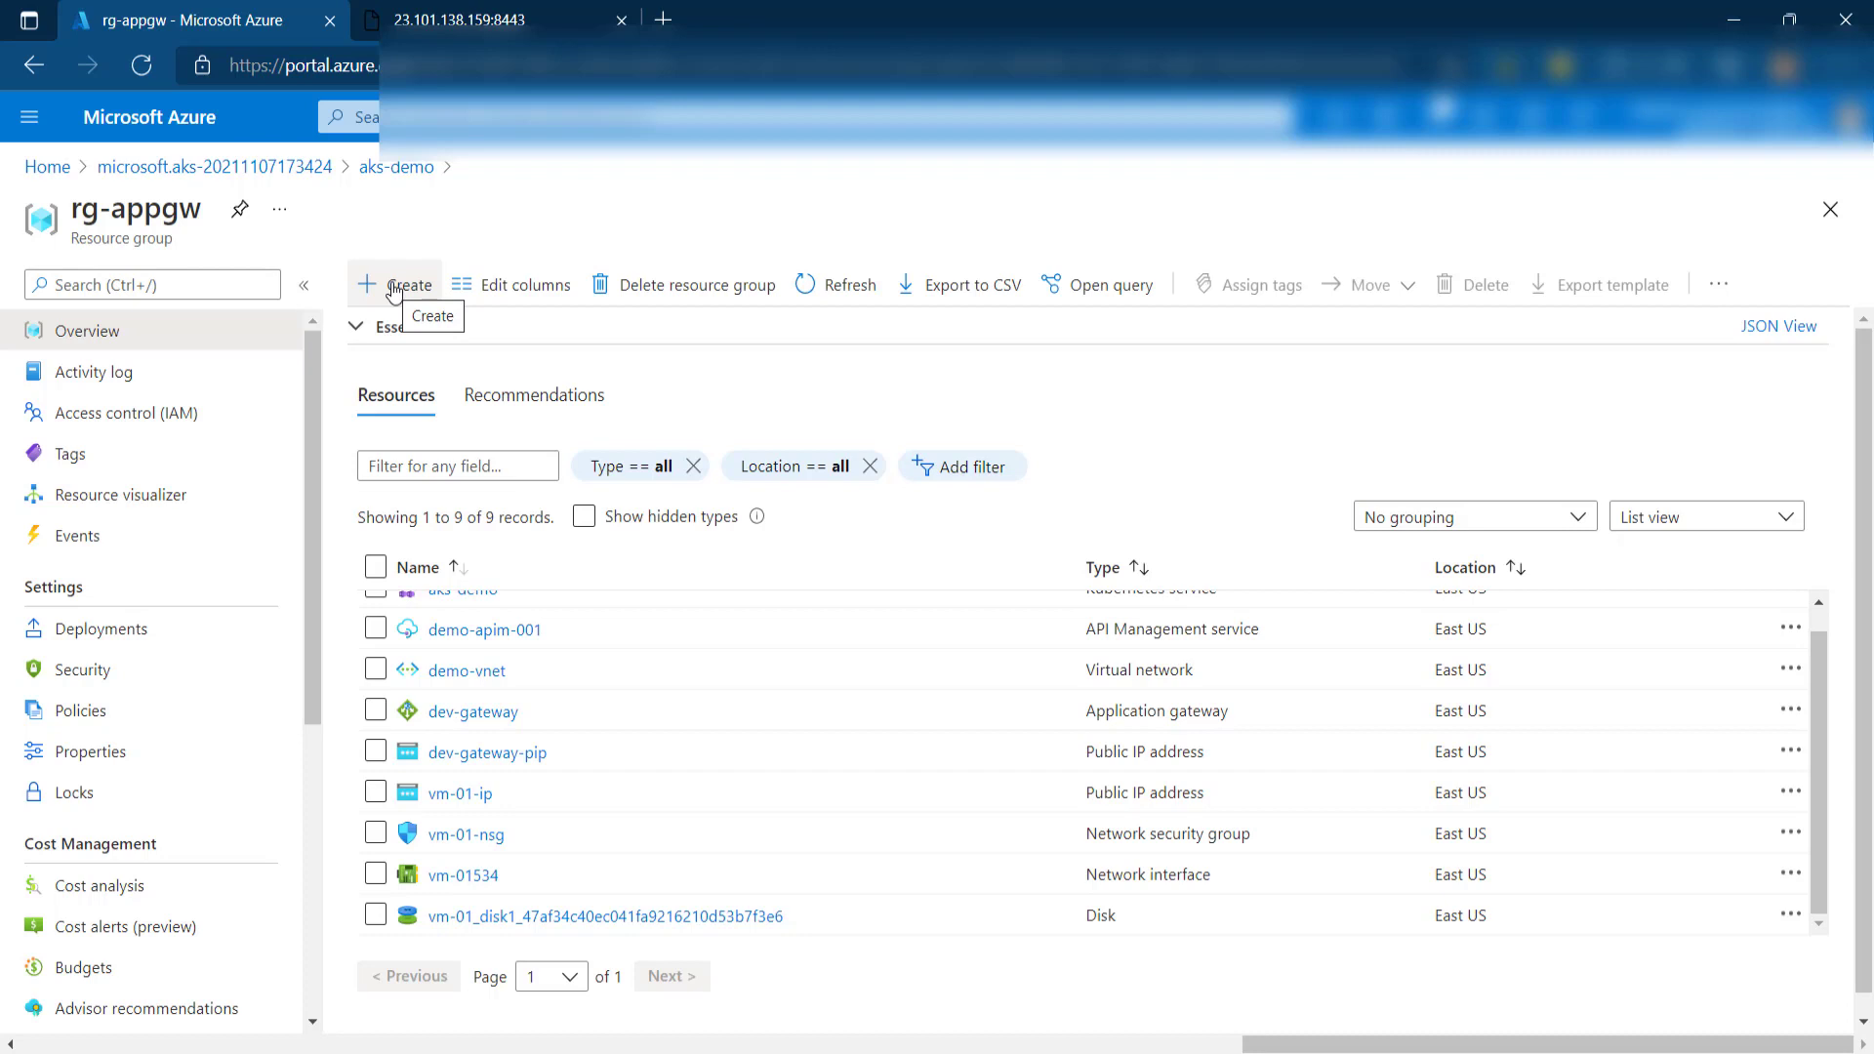
Start creating an Ubuntu Server 20.04 LTS virtual machine from the Compute category in the rg-appgw resource group.
click(394, 287)
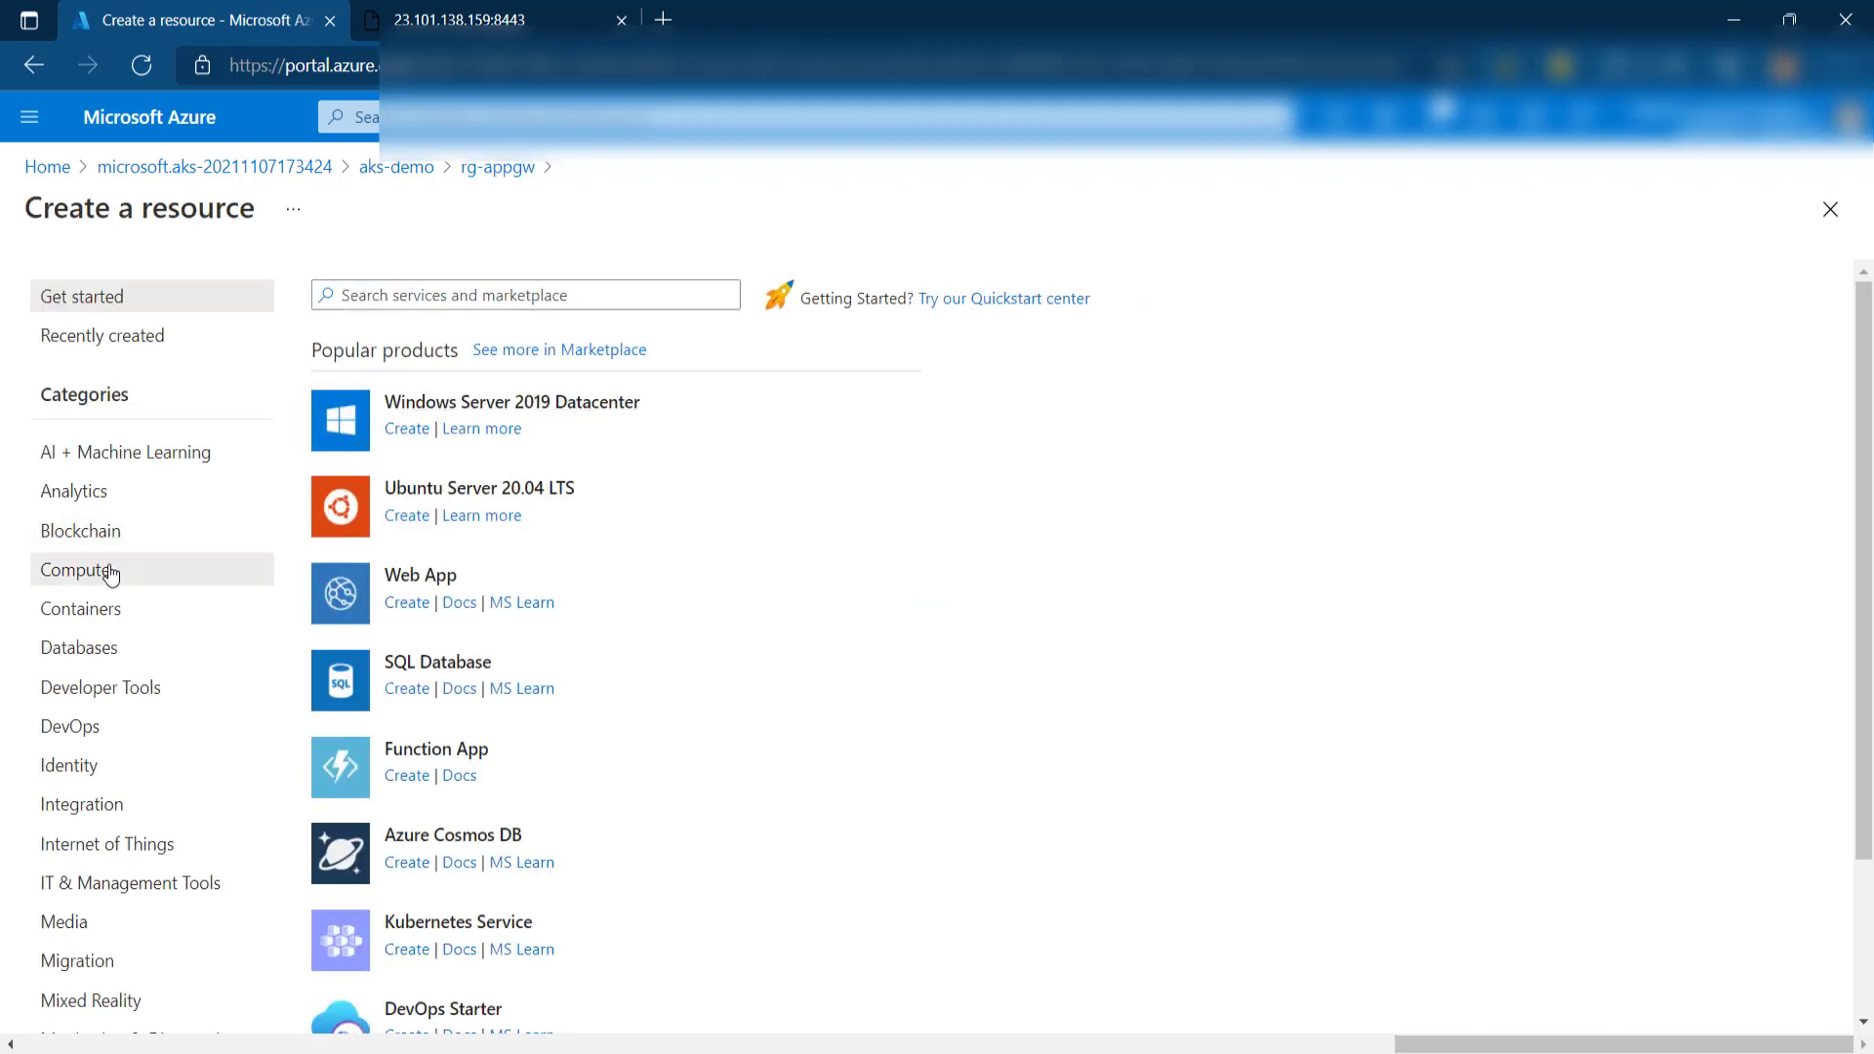
click(103, 572)
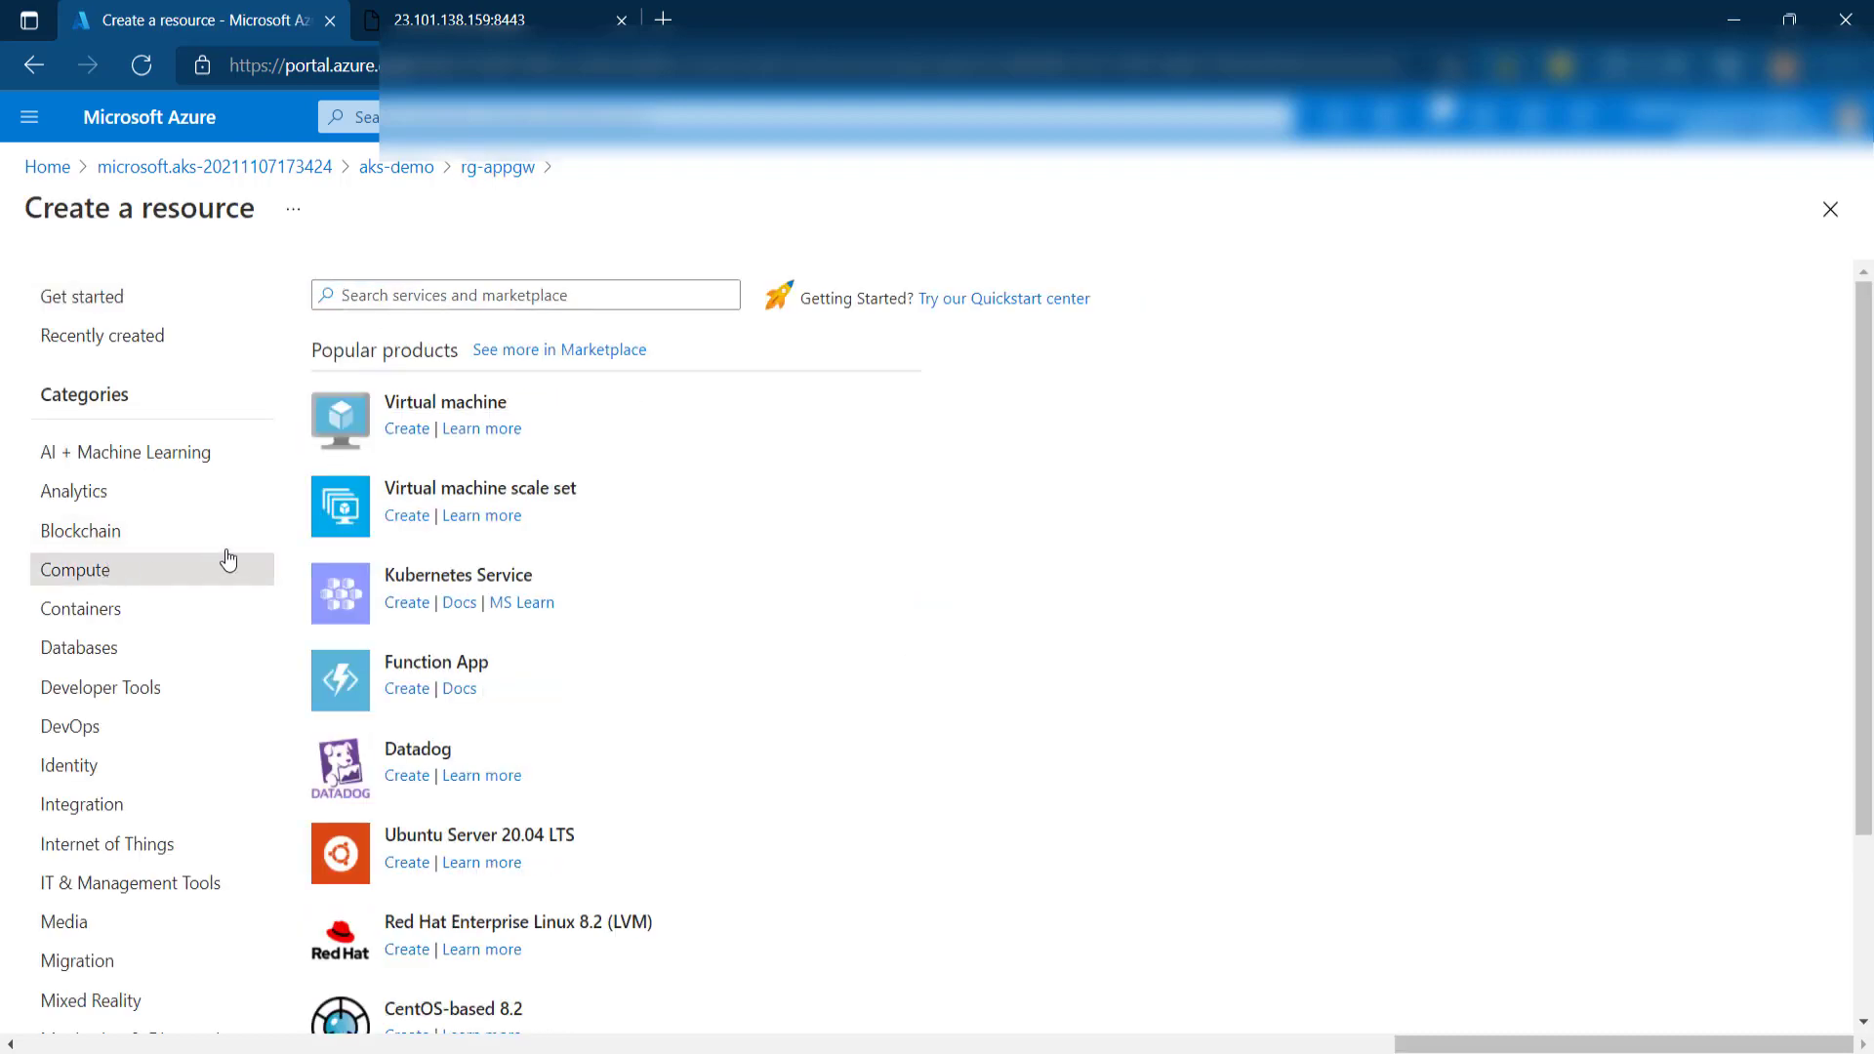
click(408, 866)
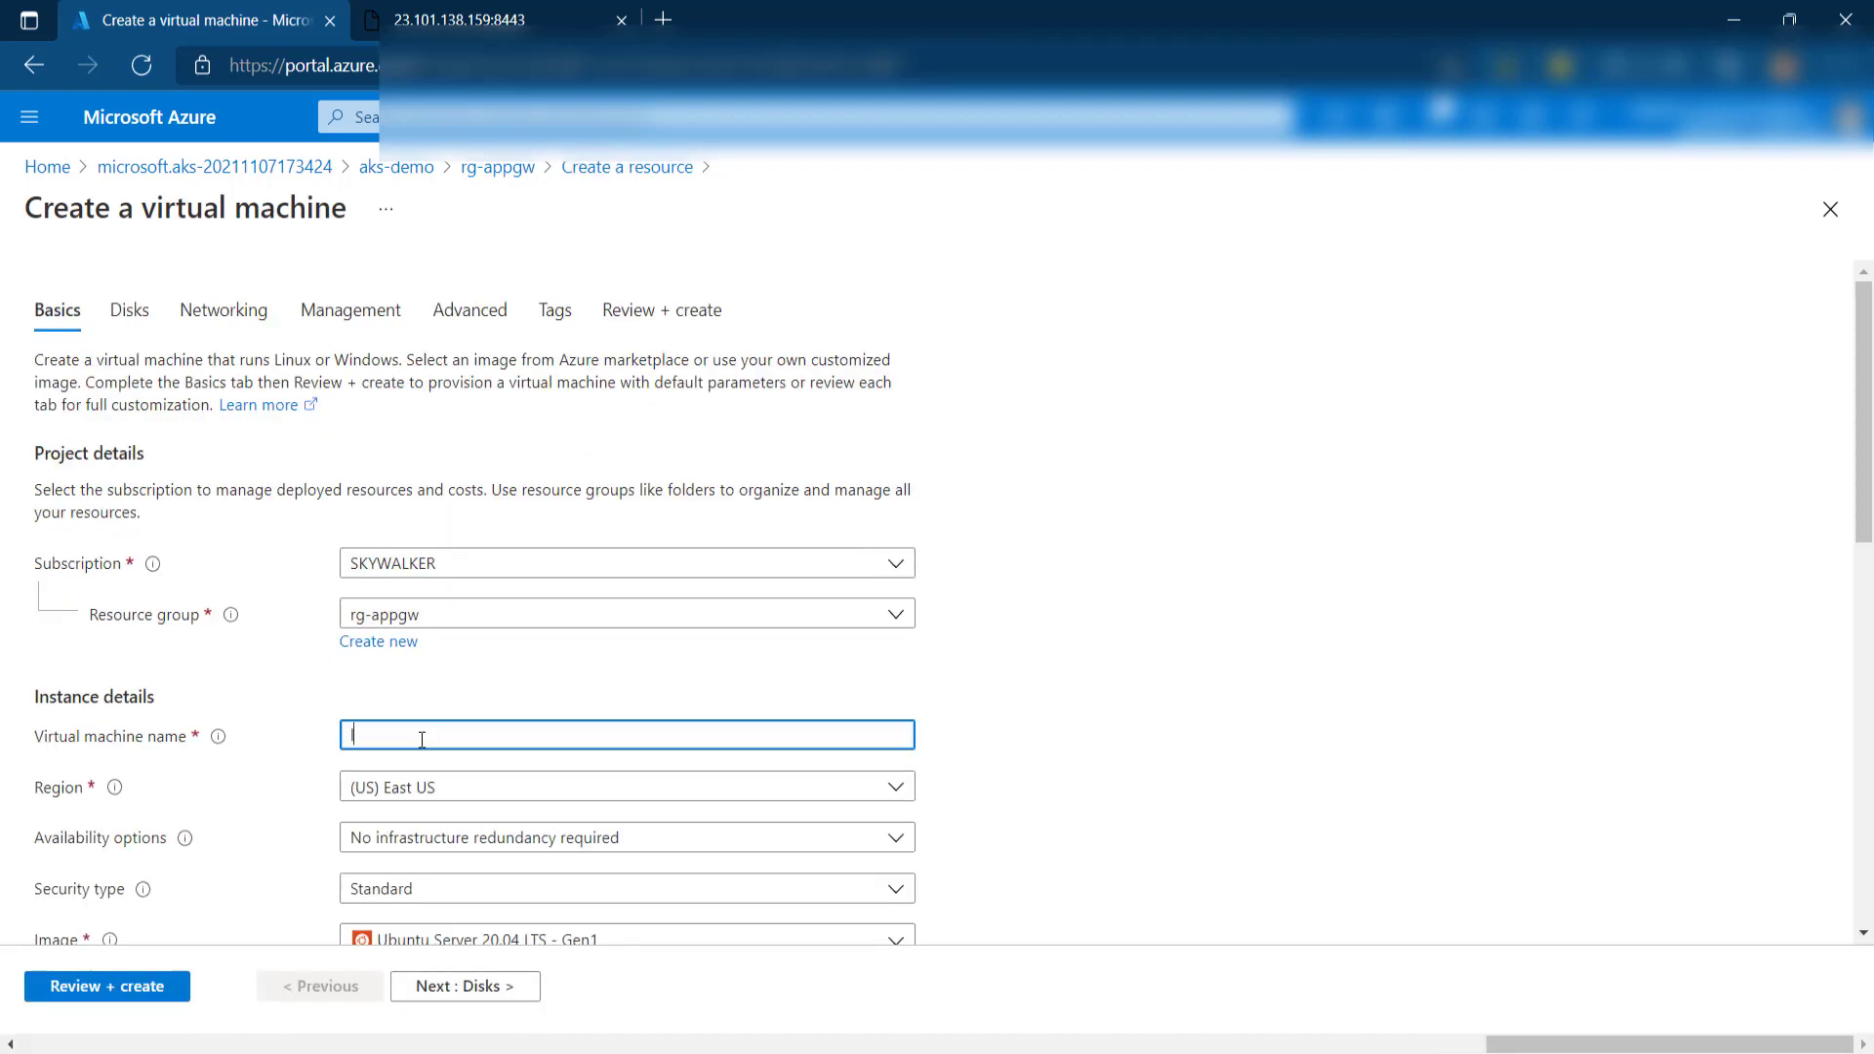
Name the virtual machine RANCHER-VM-01 and continue from the basic settings to the disk settings.
text(li)
key(ctrl+a)
text(RANCHER-VM-01)
scroll(352, 759, down, 1)
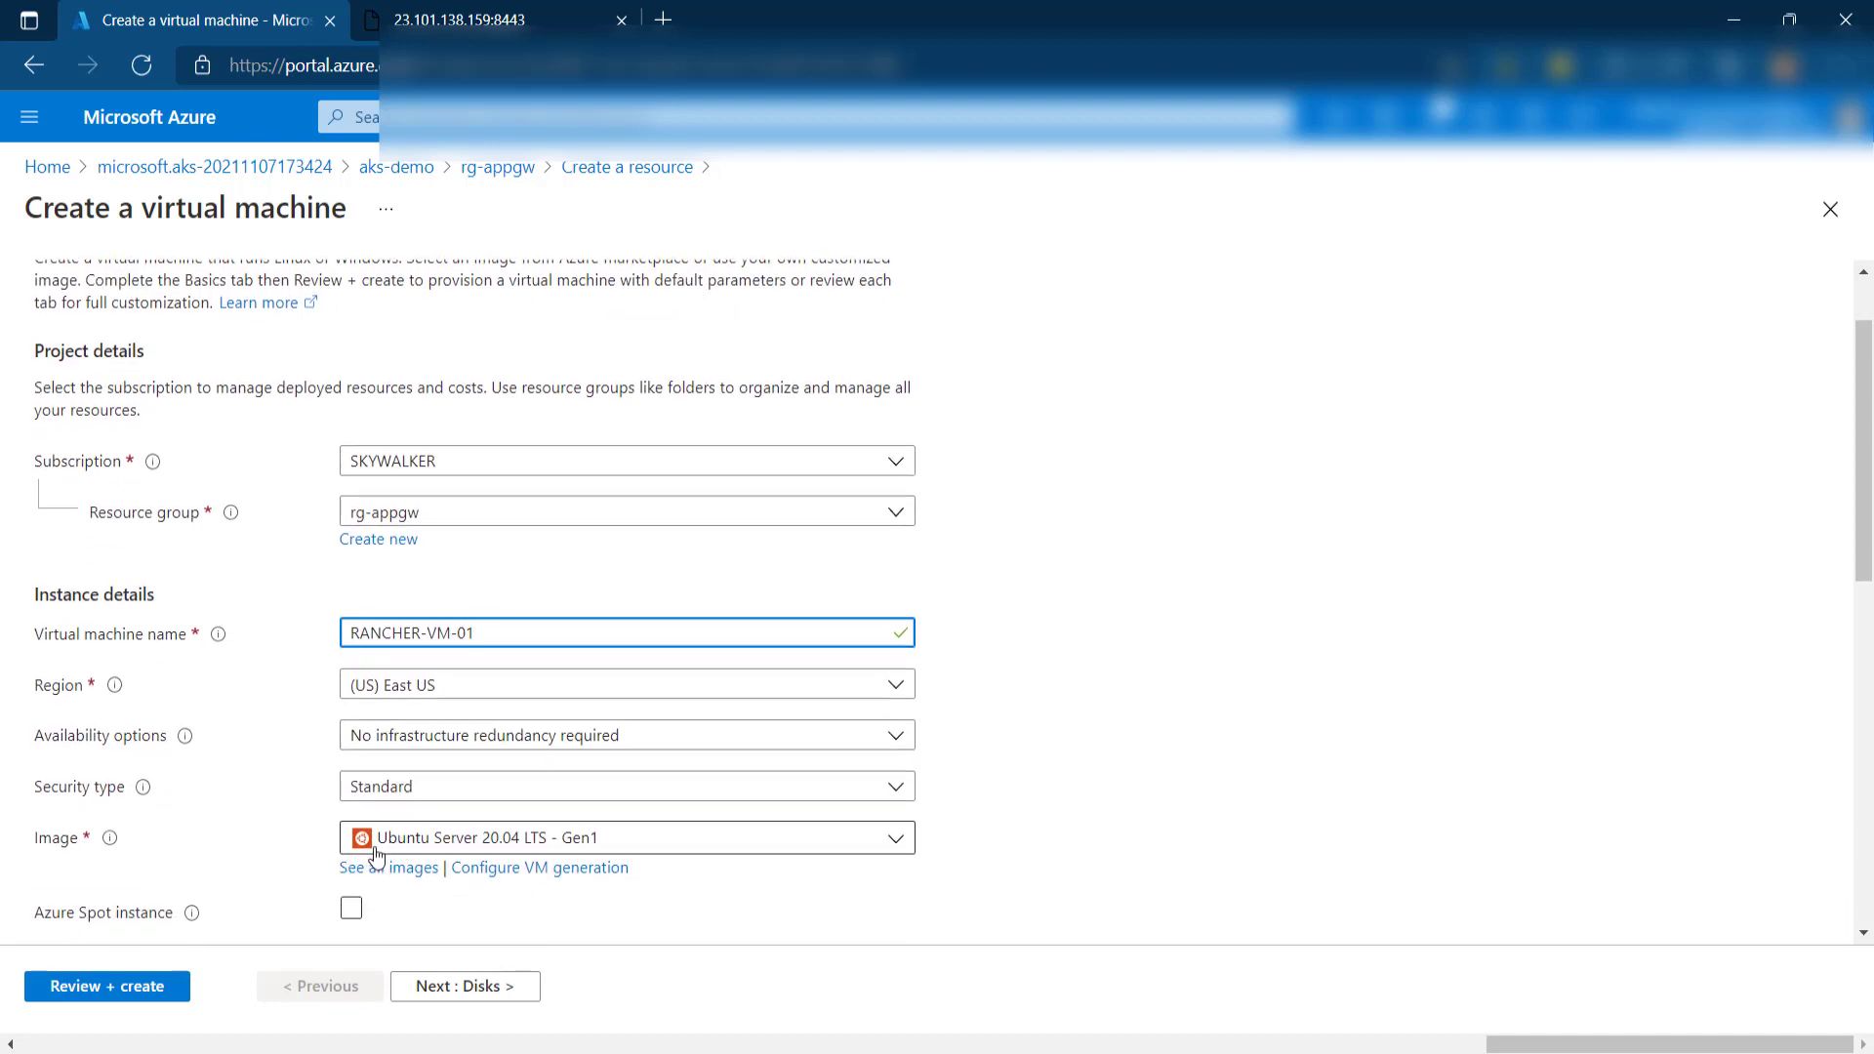
click(464, 988)
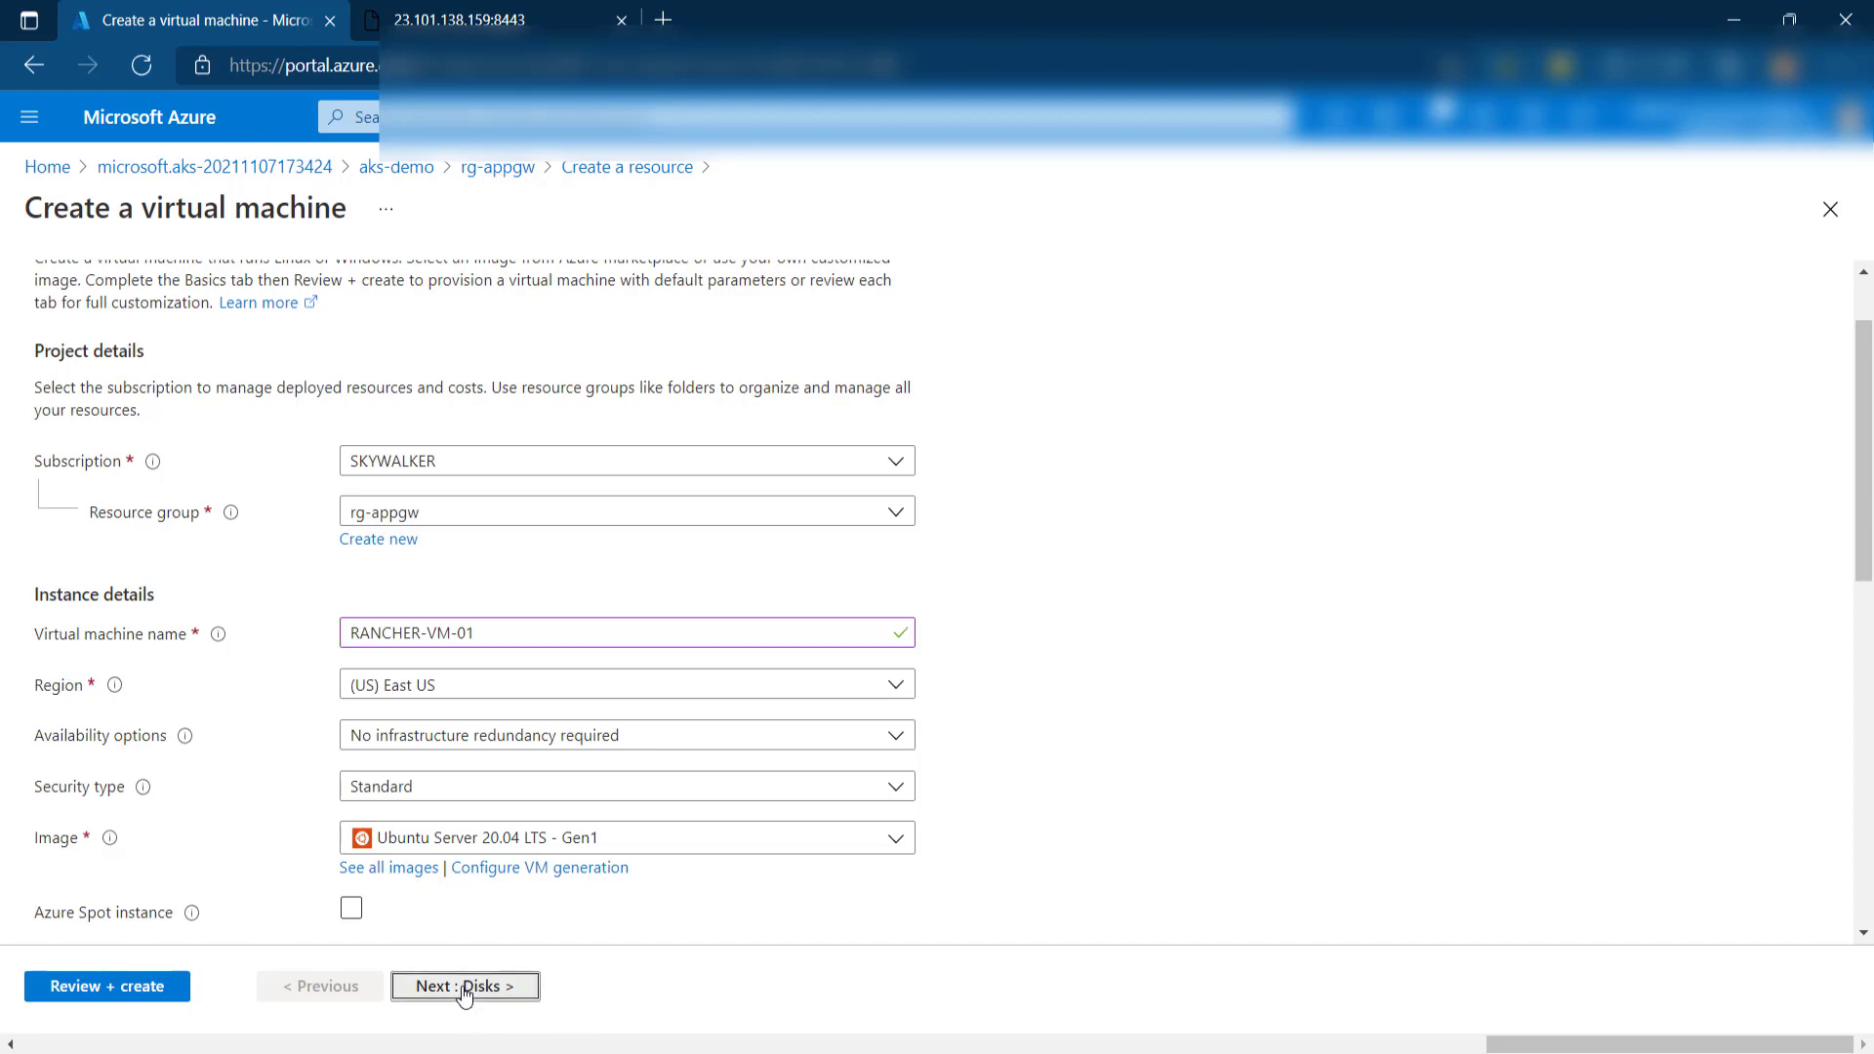
click(462, 988)
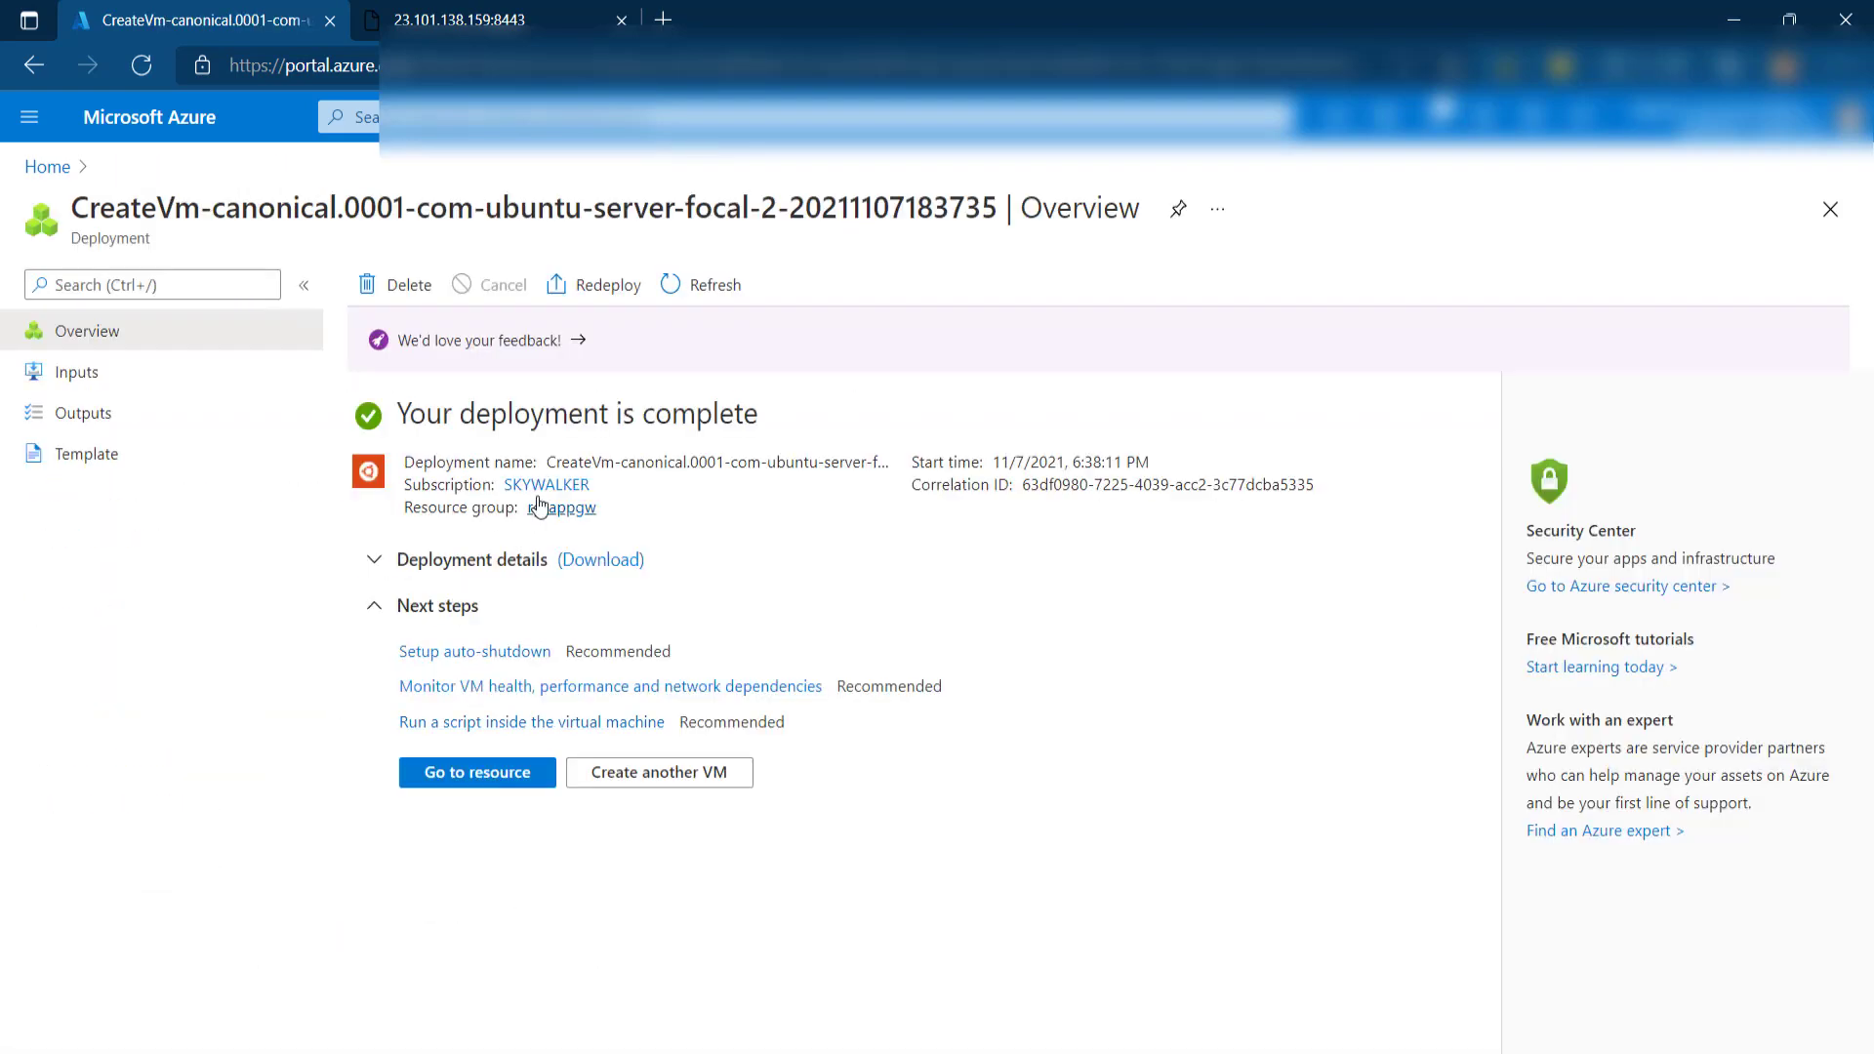
Open the deployed virtual machine and connect to its public IP over SSH as adminrs from the terminal, accepting the host key and entering the account password.
click(490, 786)
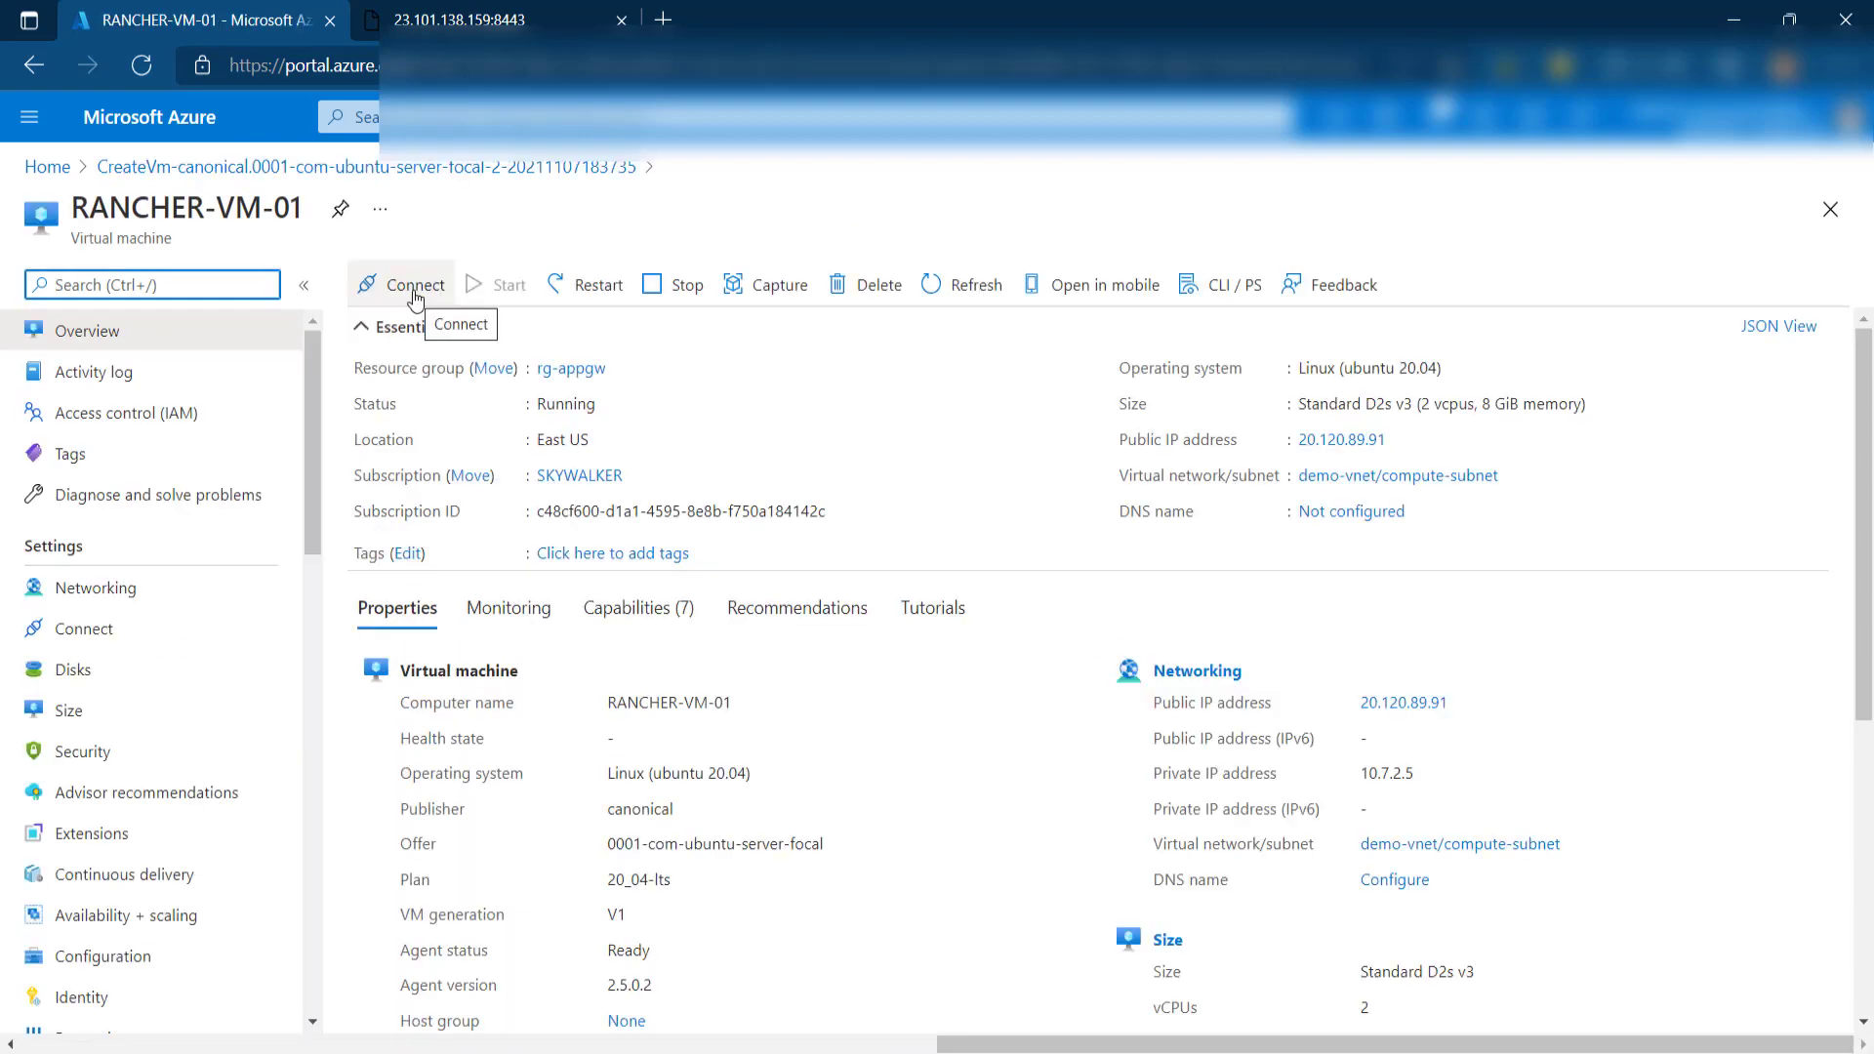
mouse_move(1402, 447)
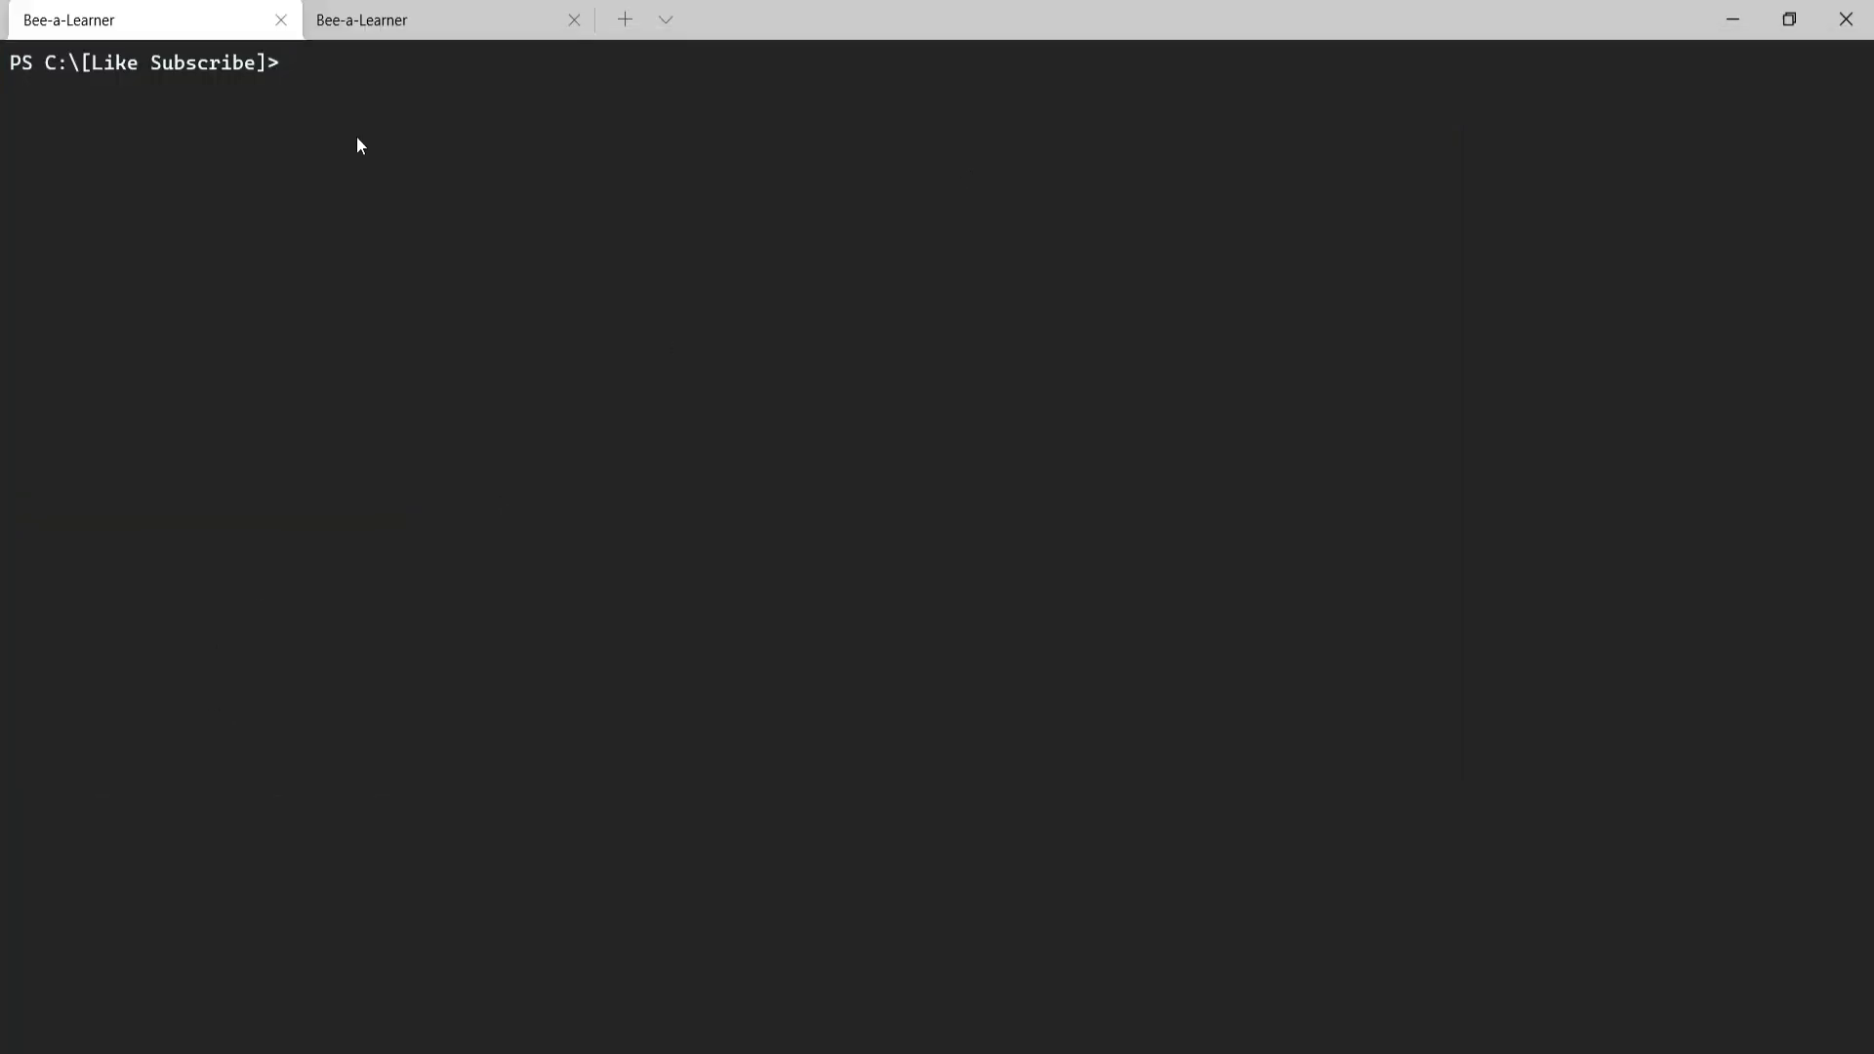
text(ssh adminrs@)
key(ctrl+v)
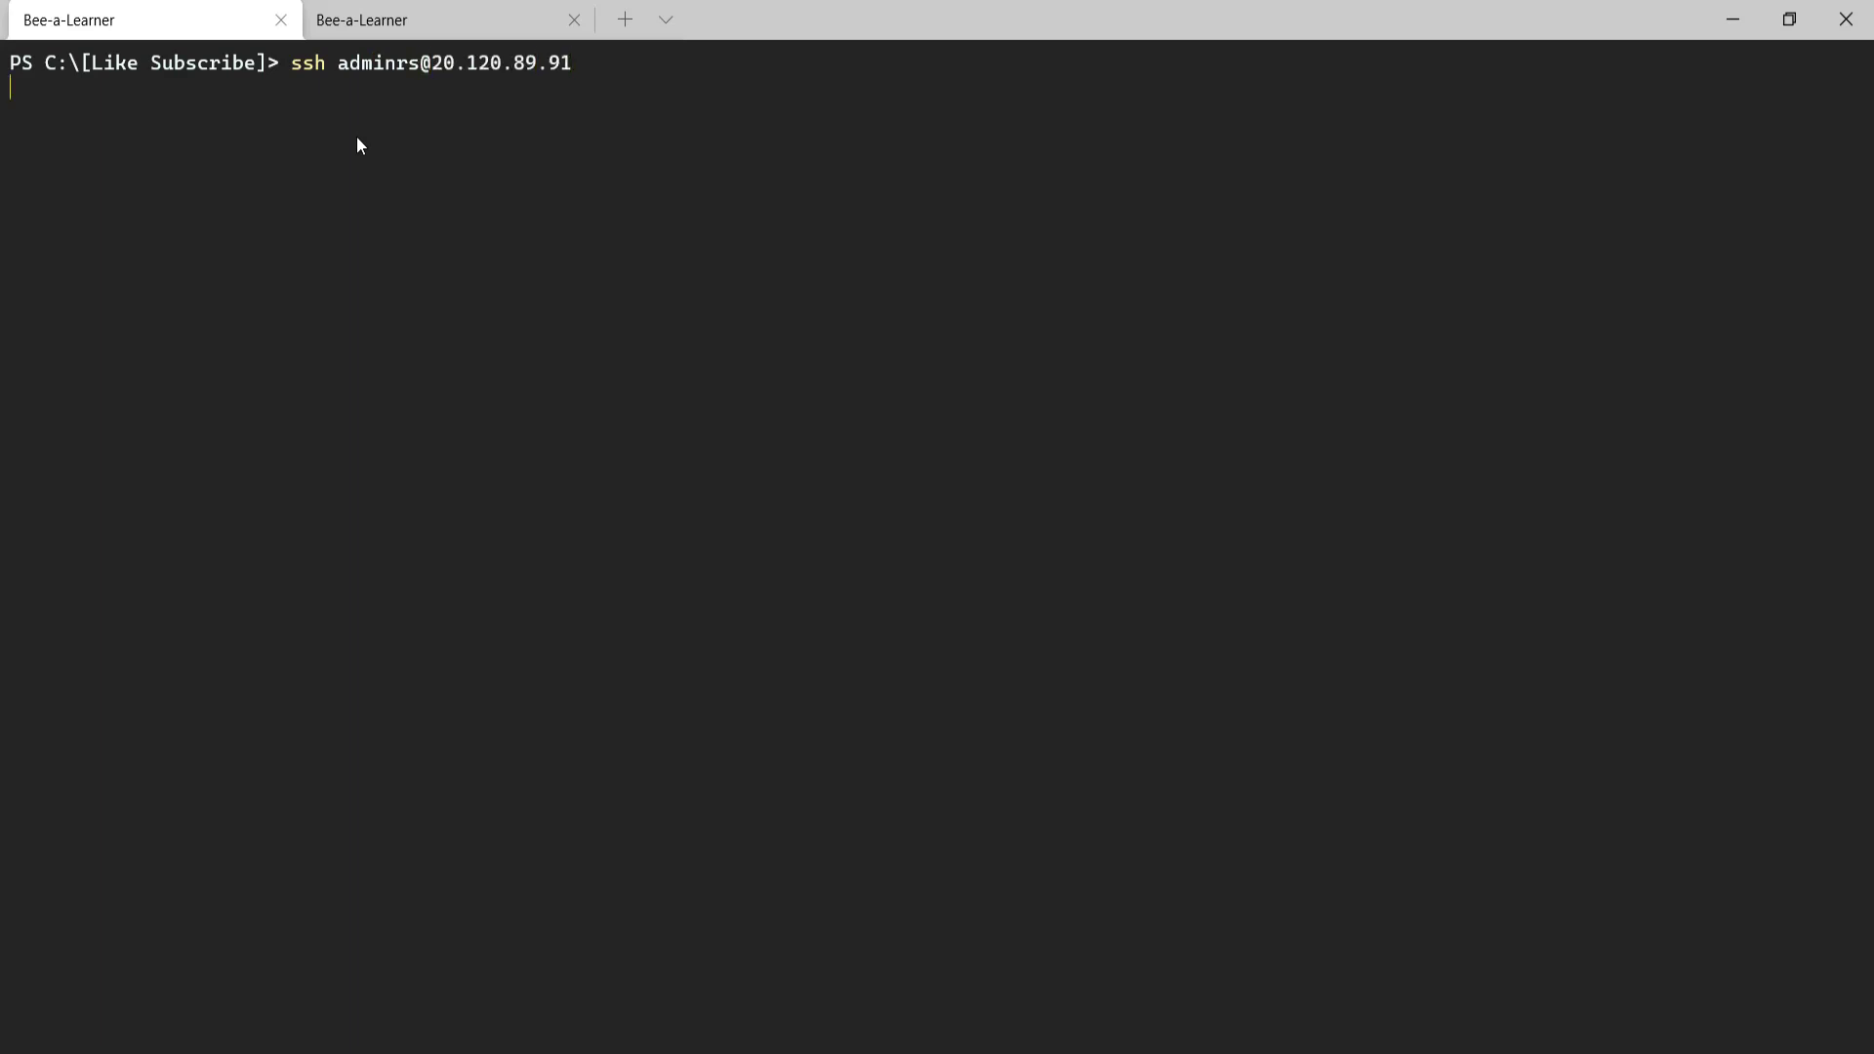
text(yes)
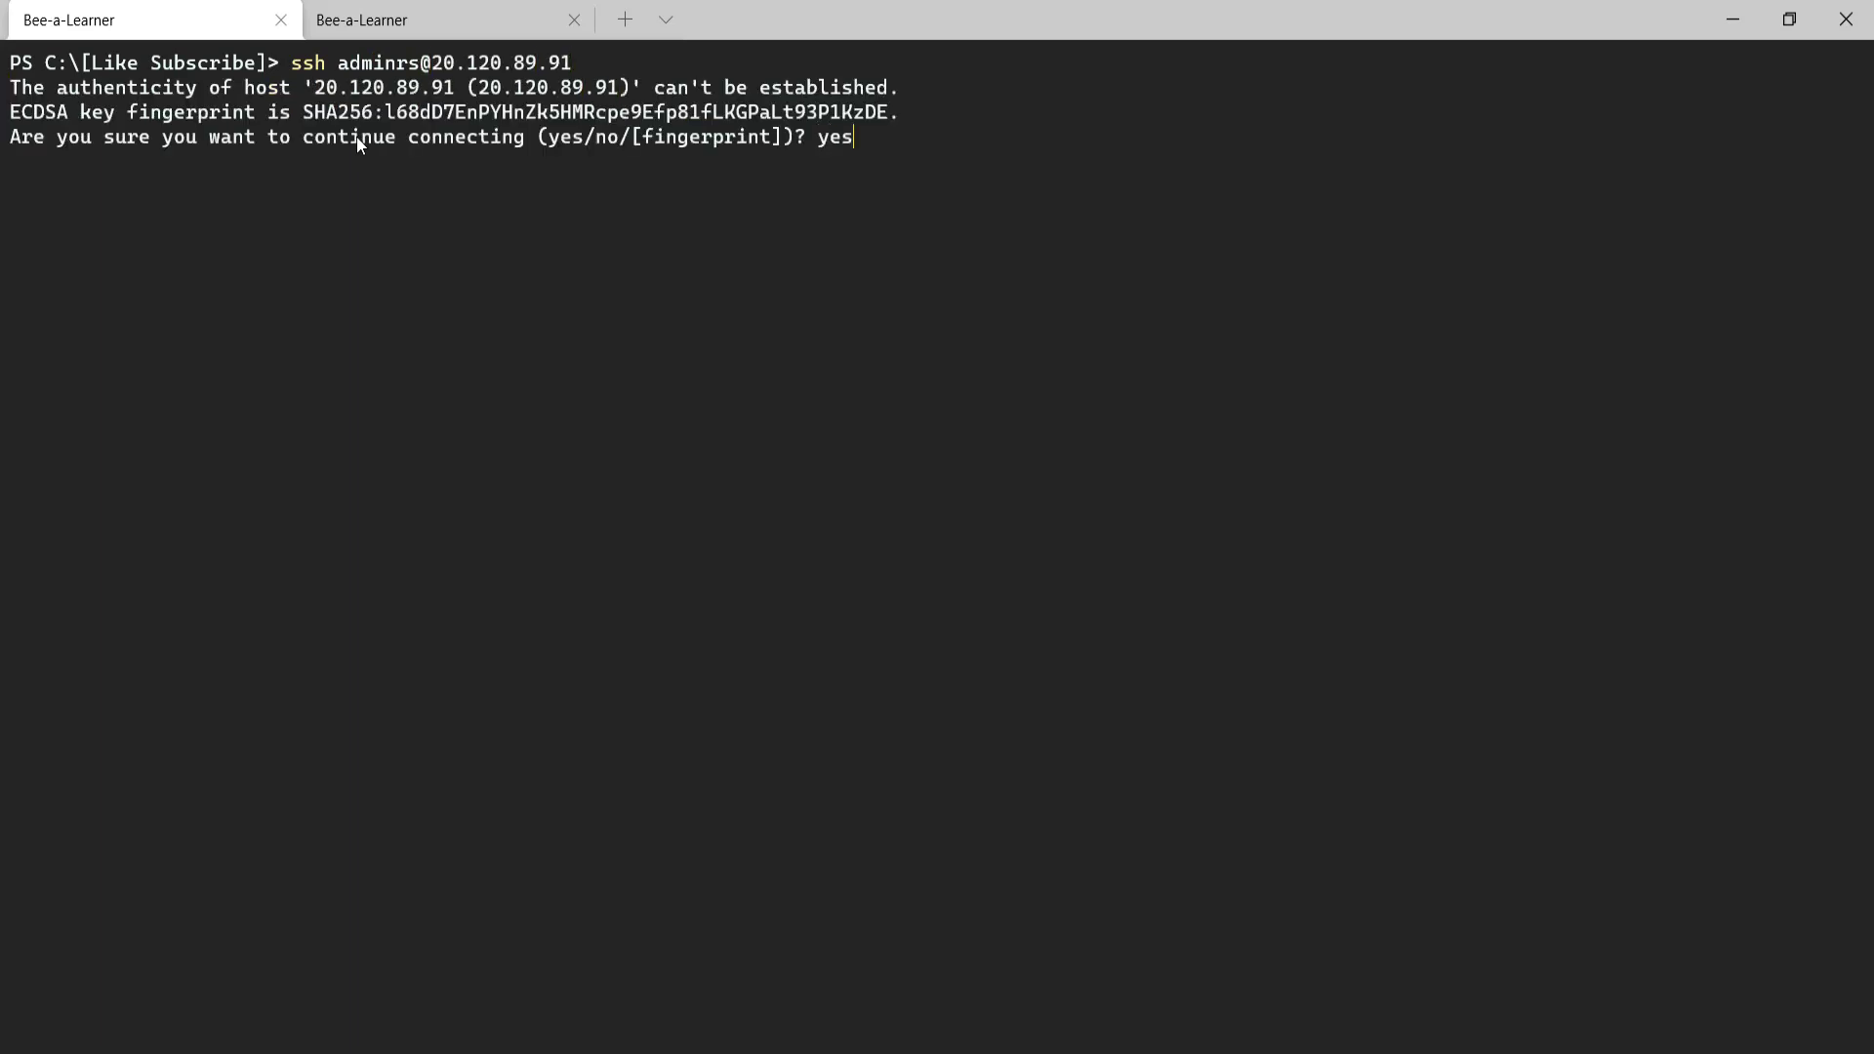
key(Return)
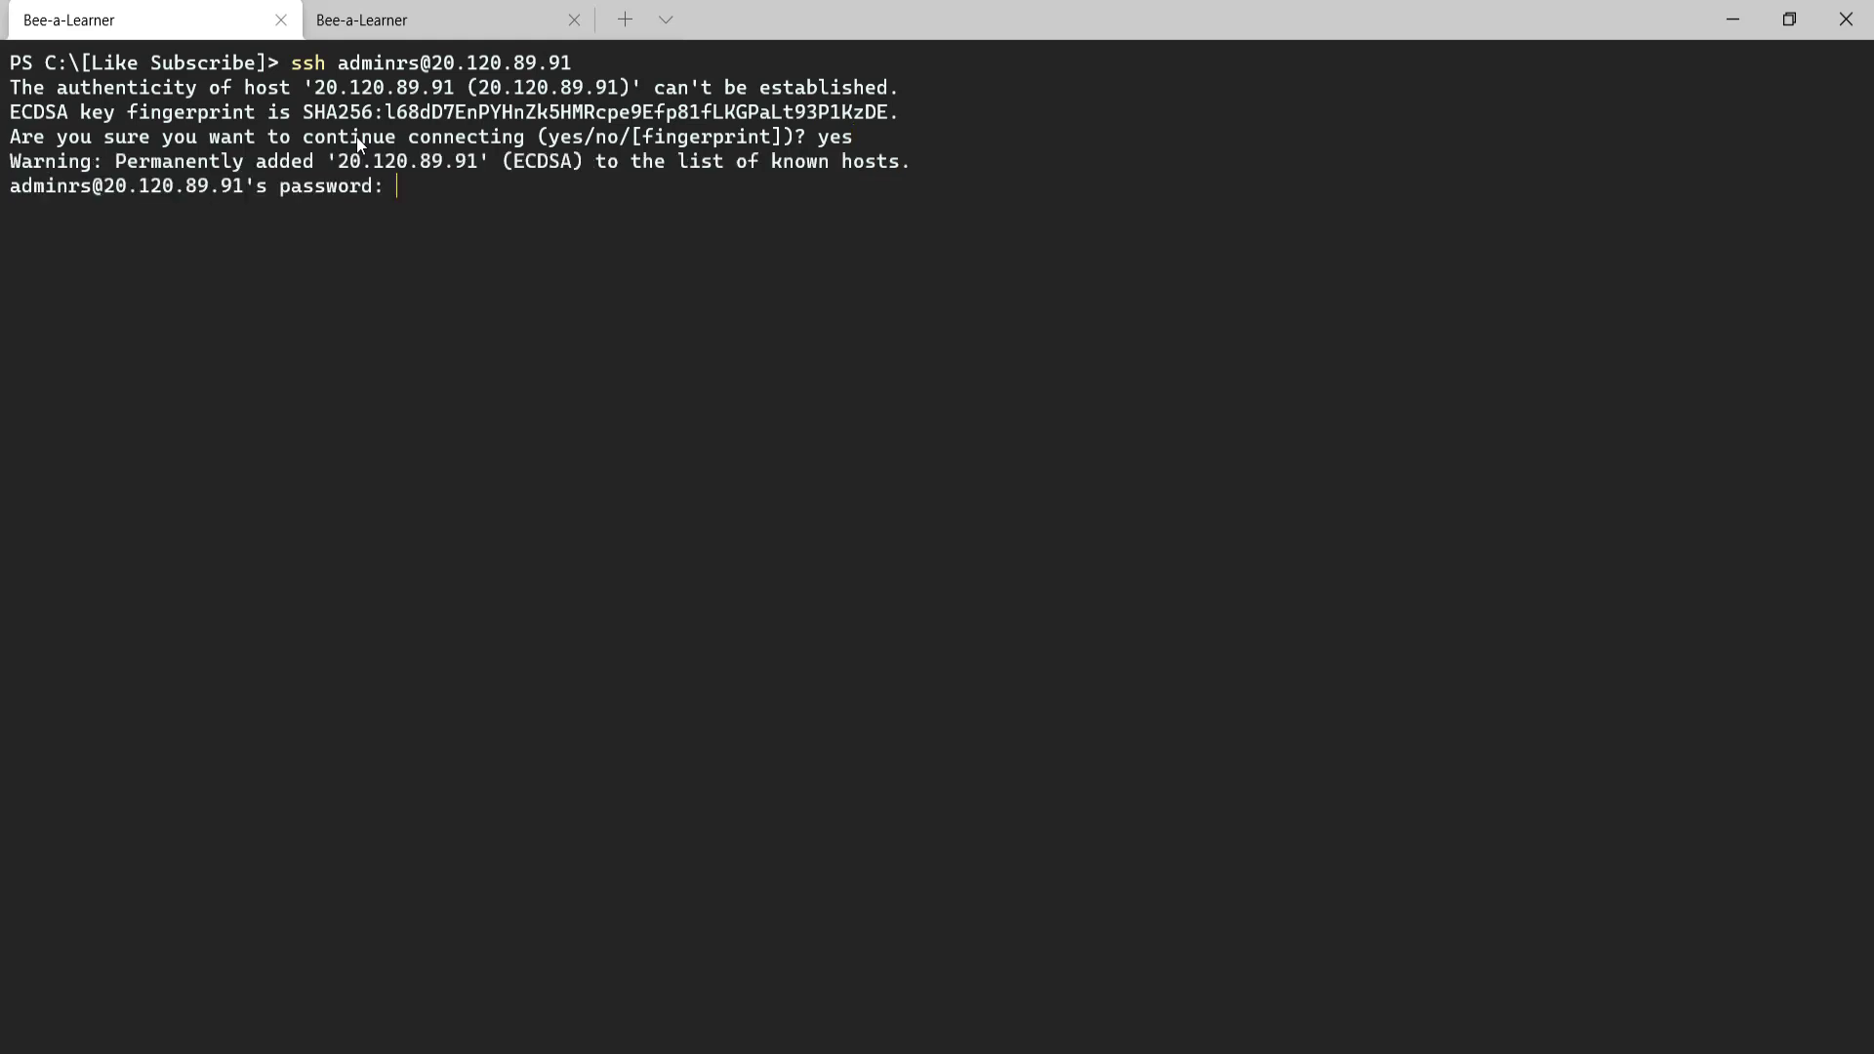
key(Return)
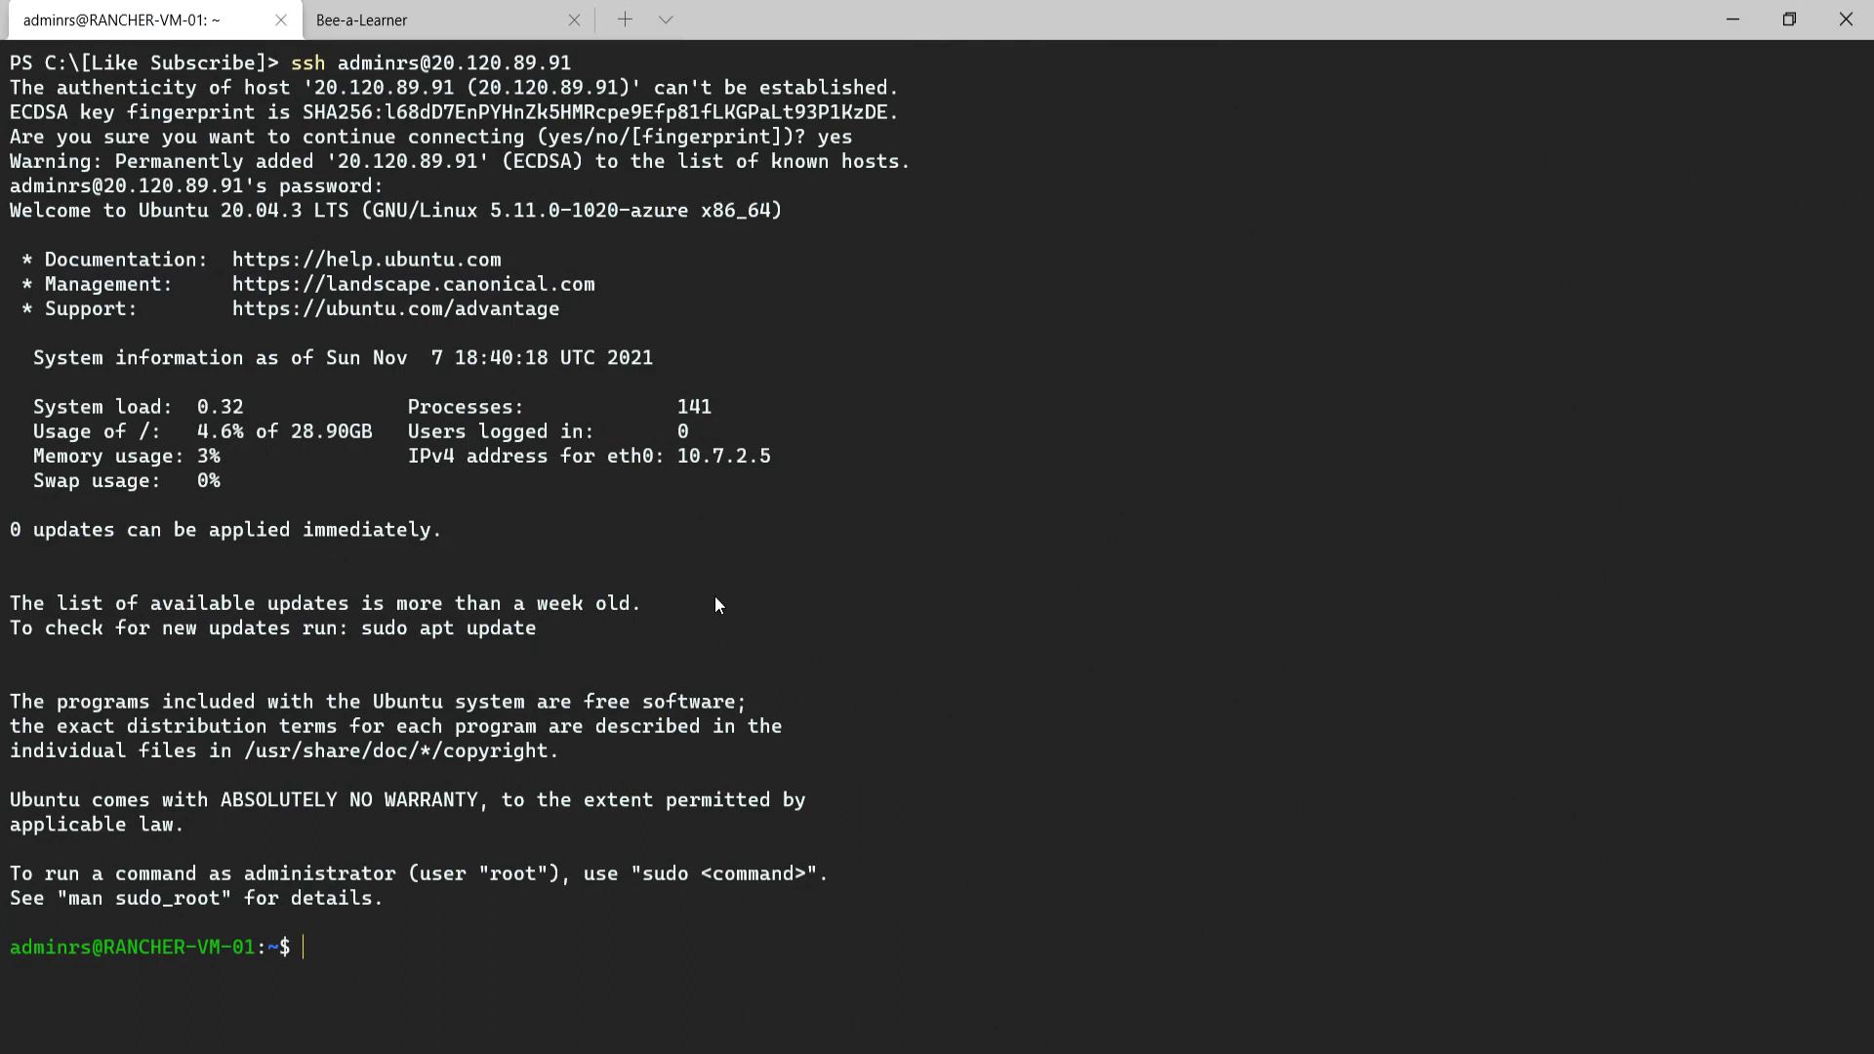
Check for Docker with sudo docker, and upgrade the installed packages with sudo apt upgrade.
text(sudo docker)
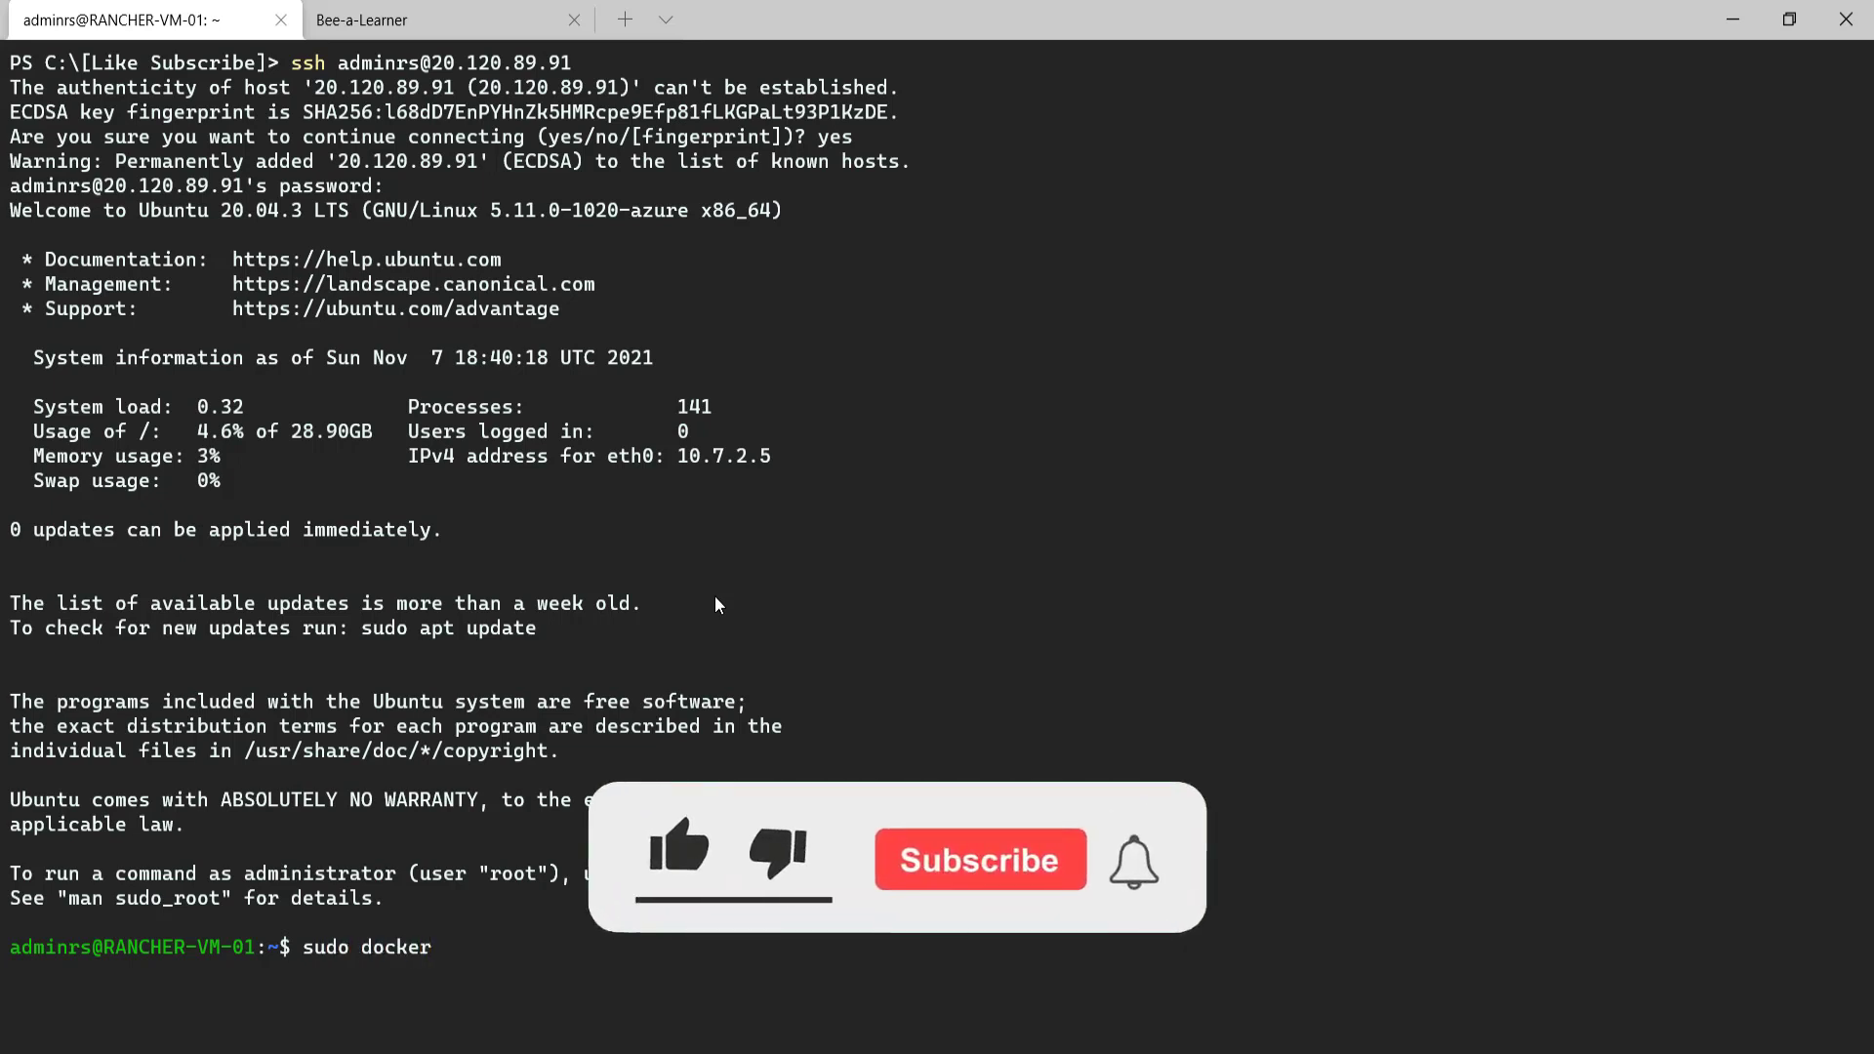
key(Return)
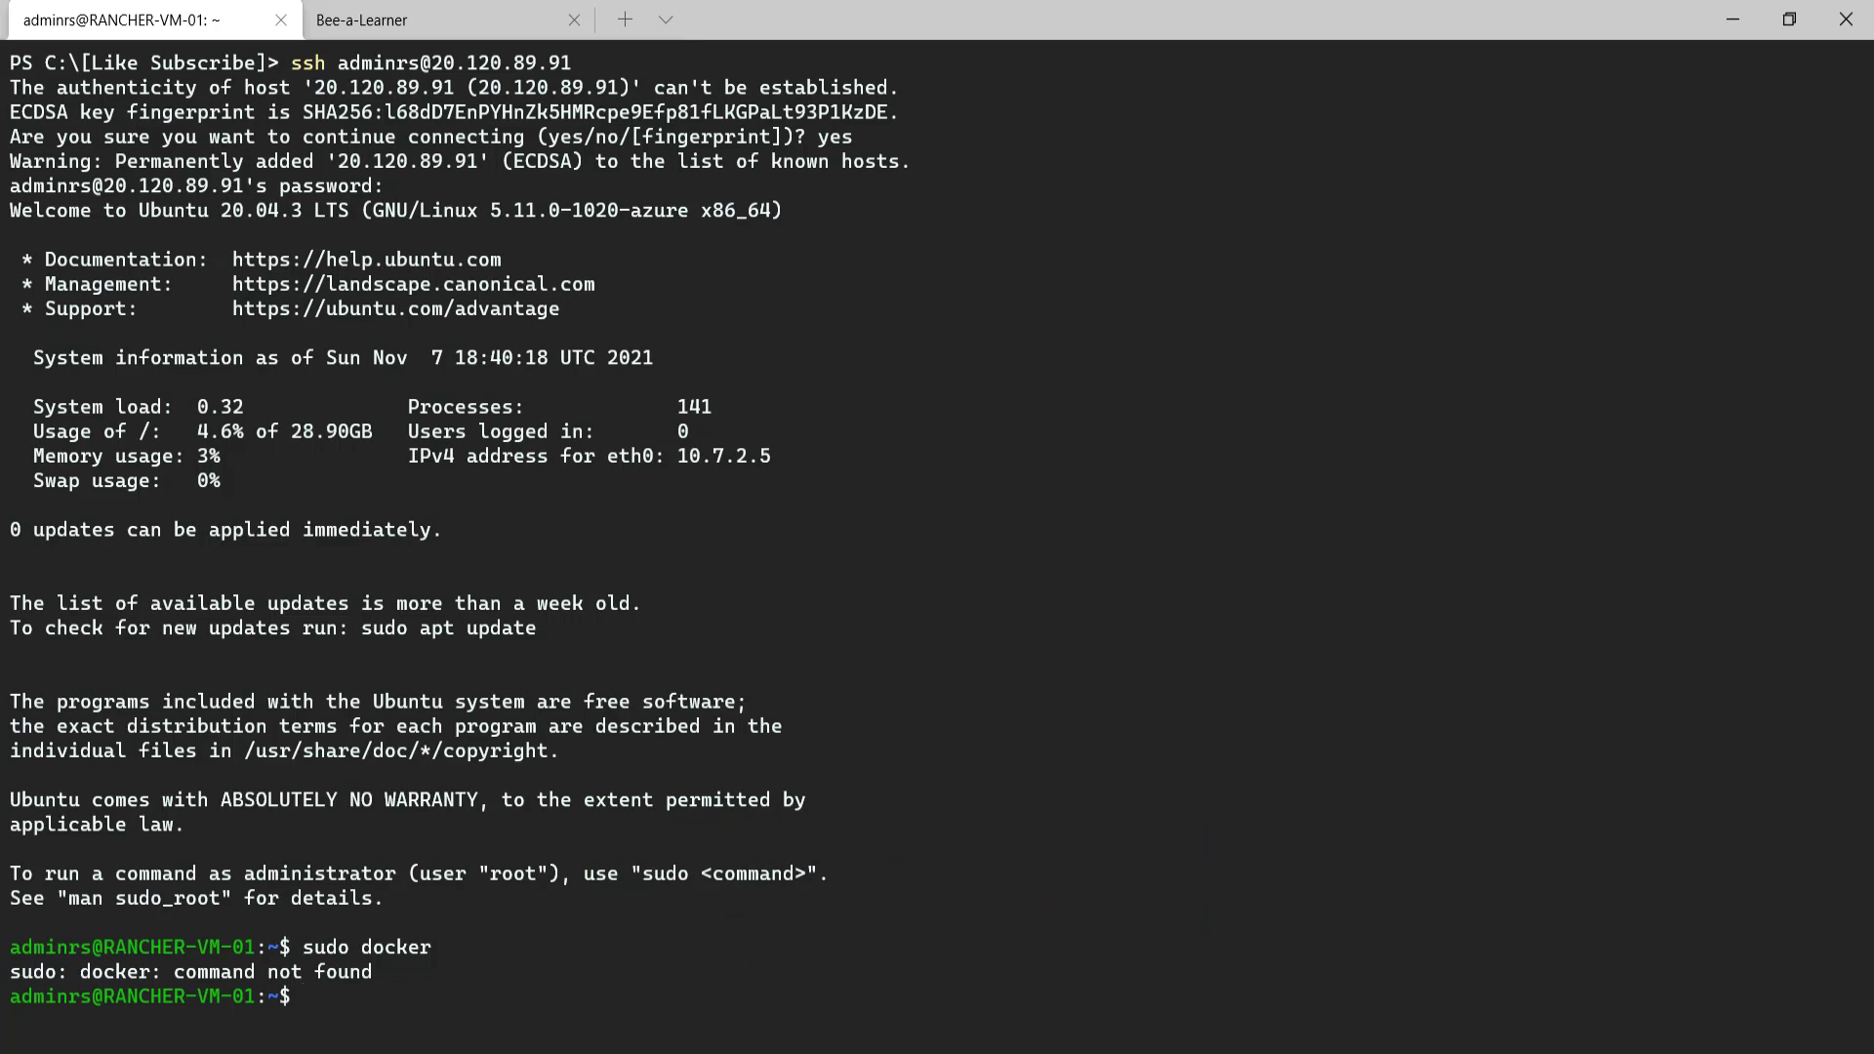
text(sudo apt upgrade)
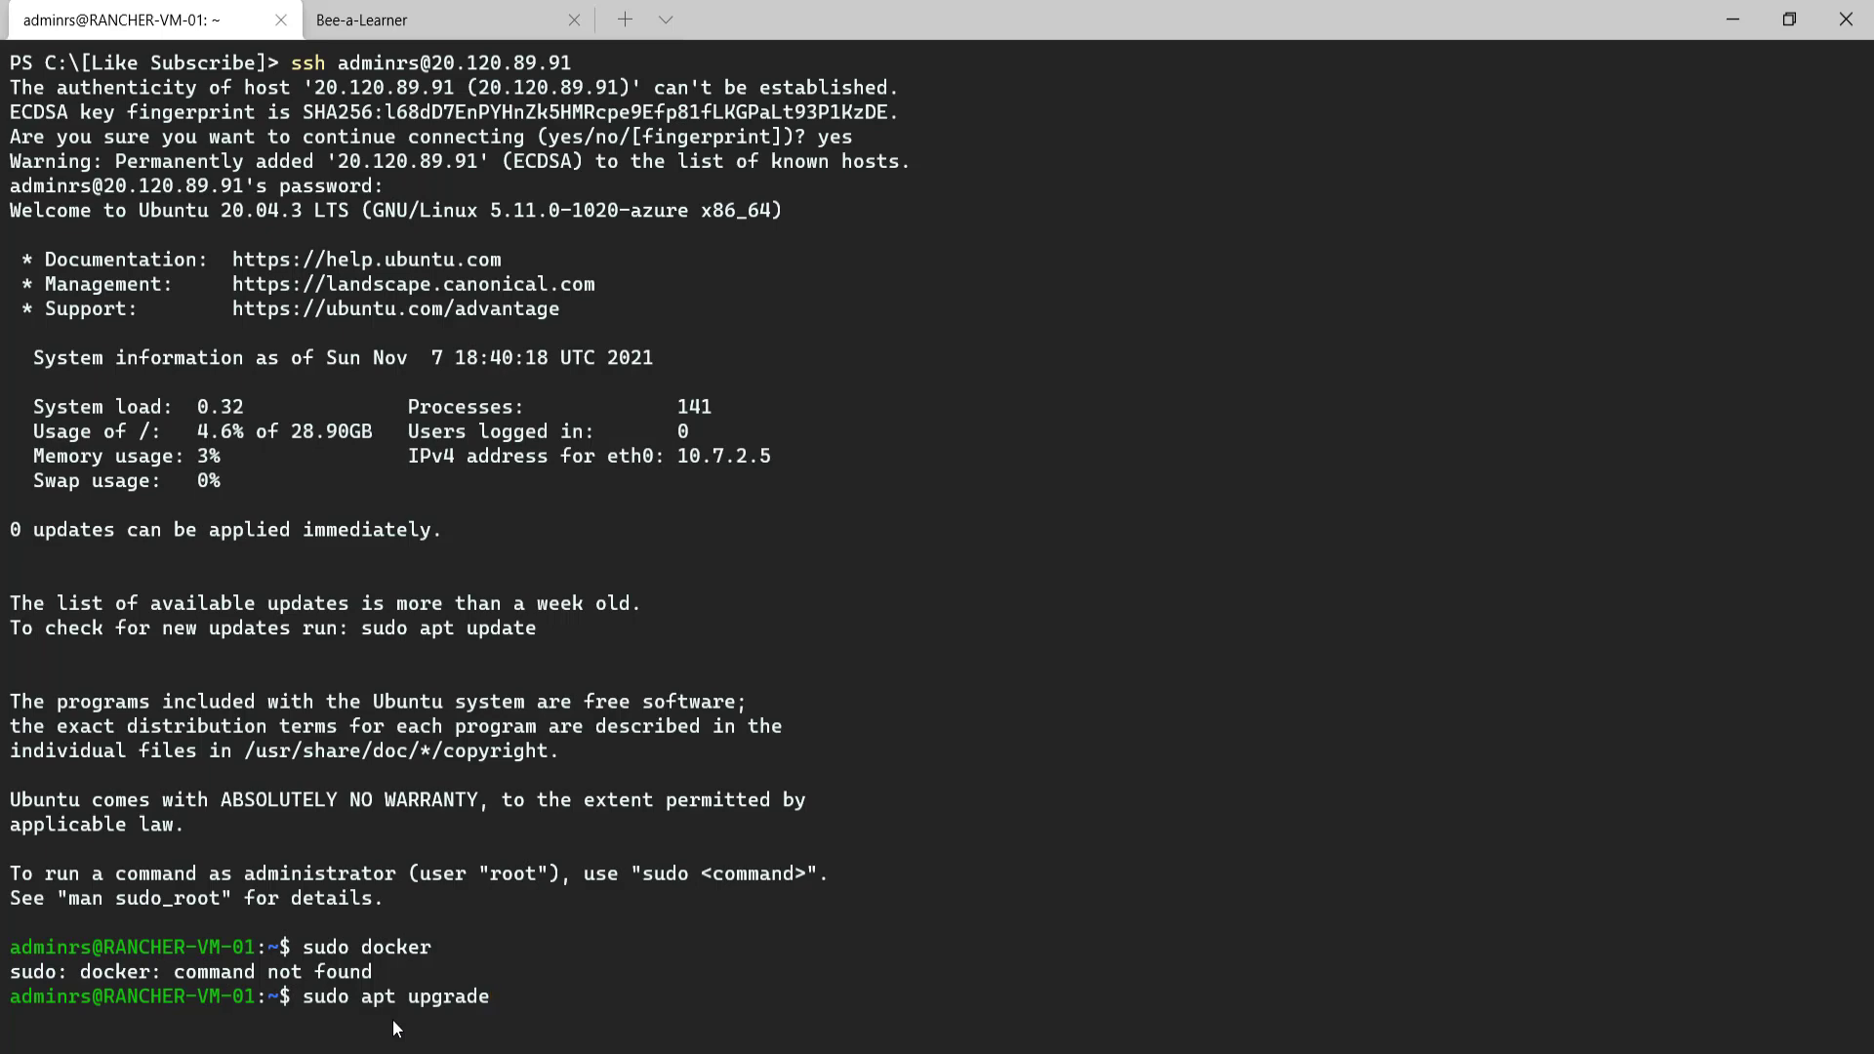
key(Return)
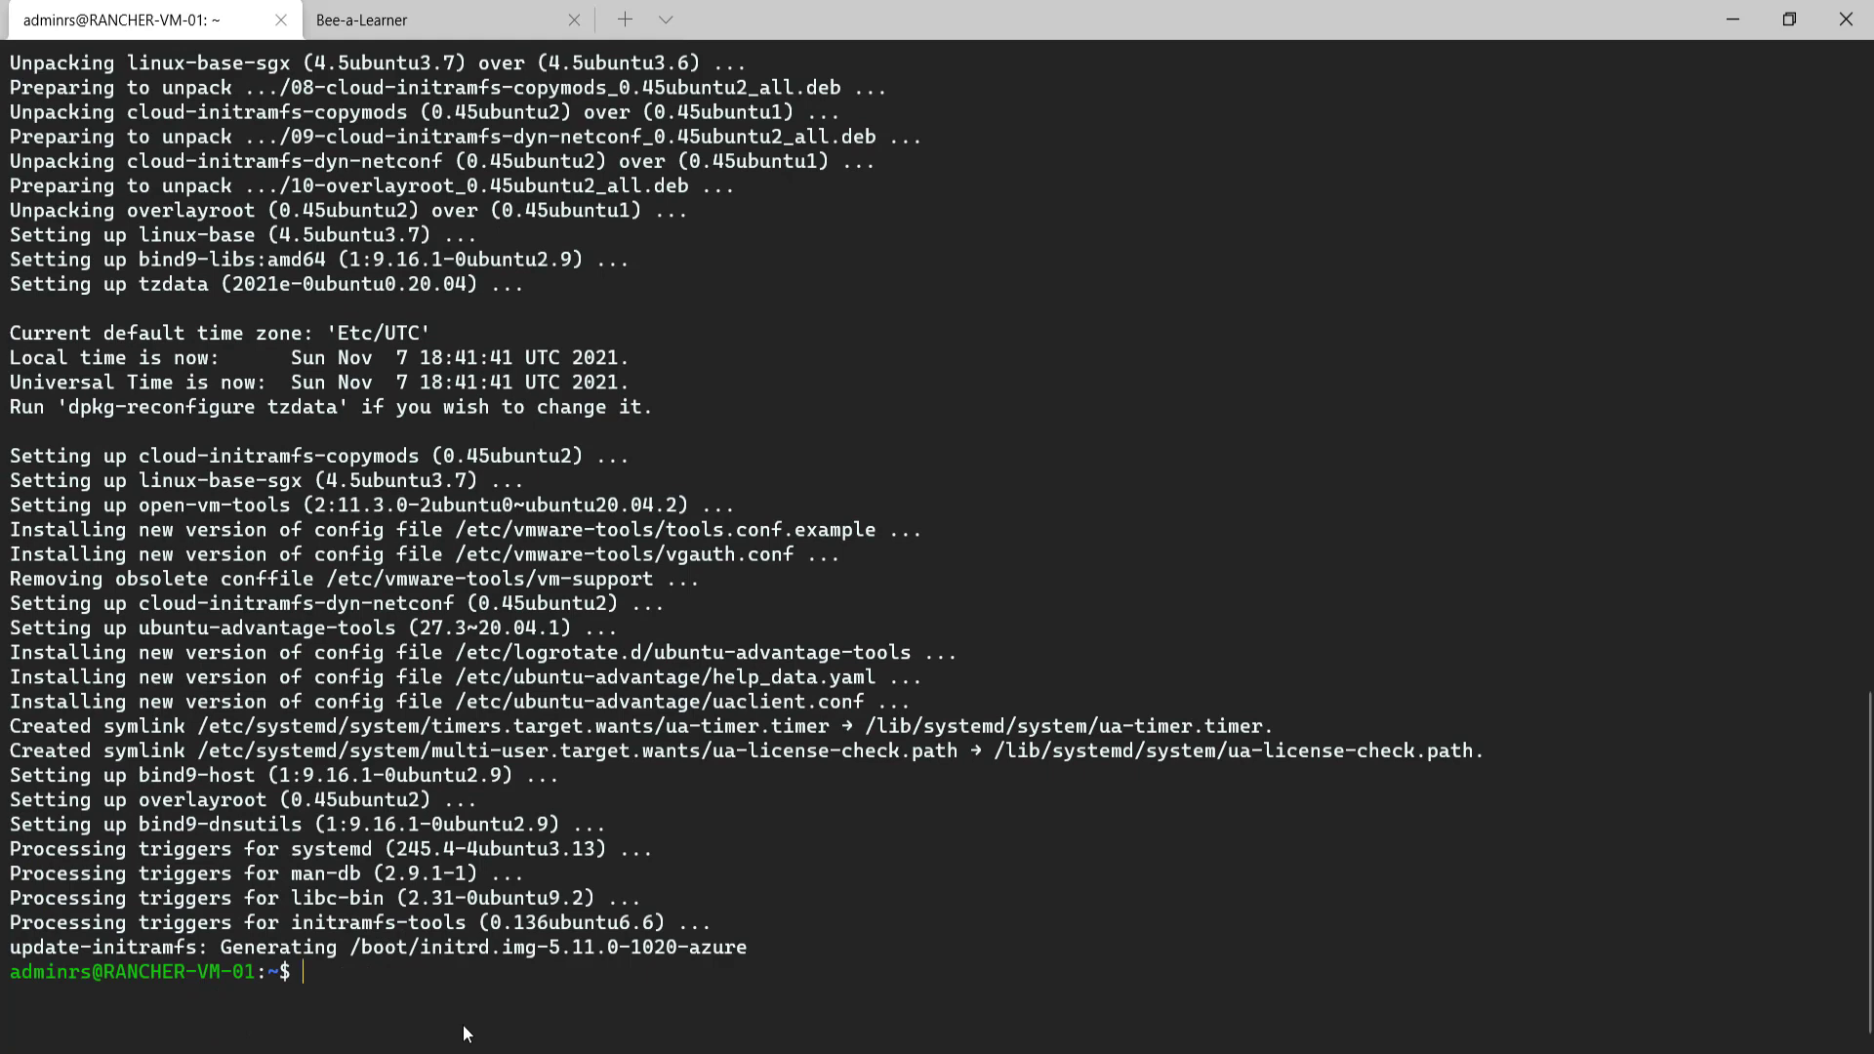
Reboot the virtual machine with sudo reboot and reconnect over SSH as adminrs at 20.120.89.91, entering the account password.
text(sudo reboot)
key(Return)
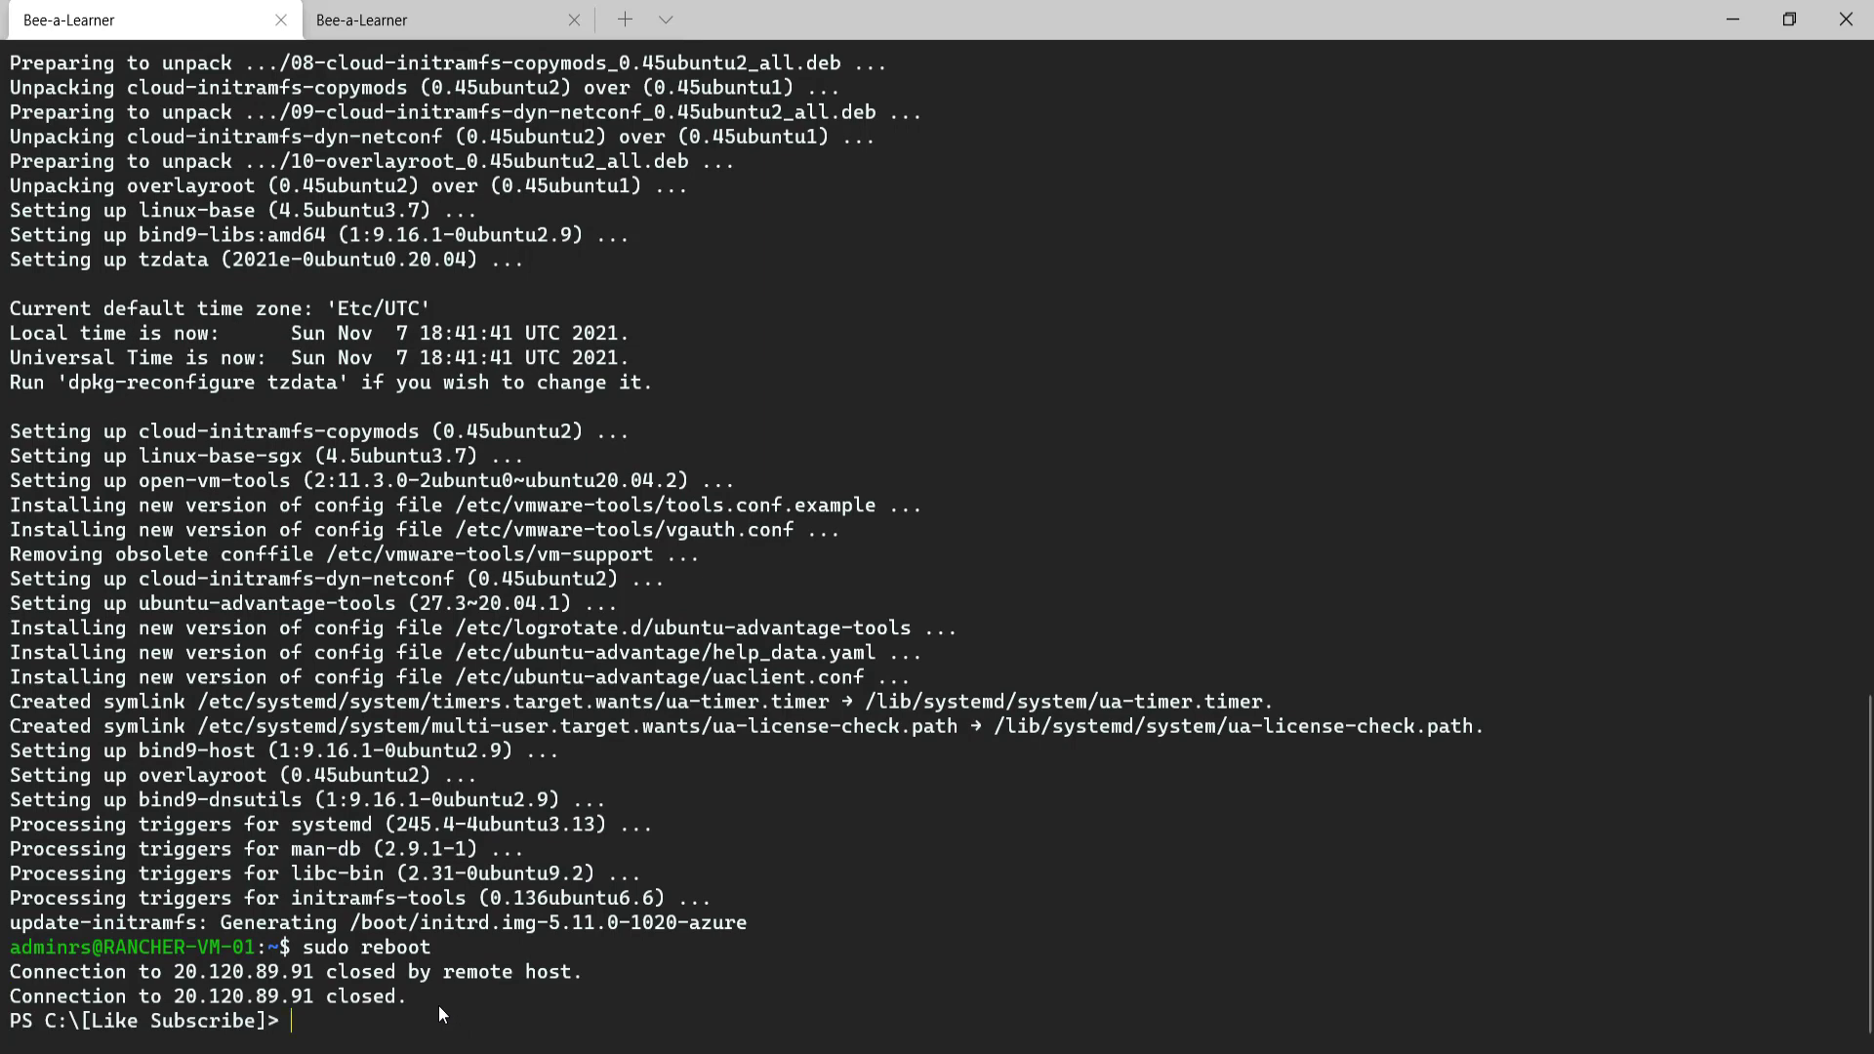
key(Up)
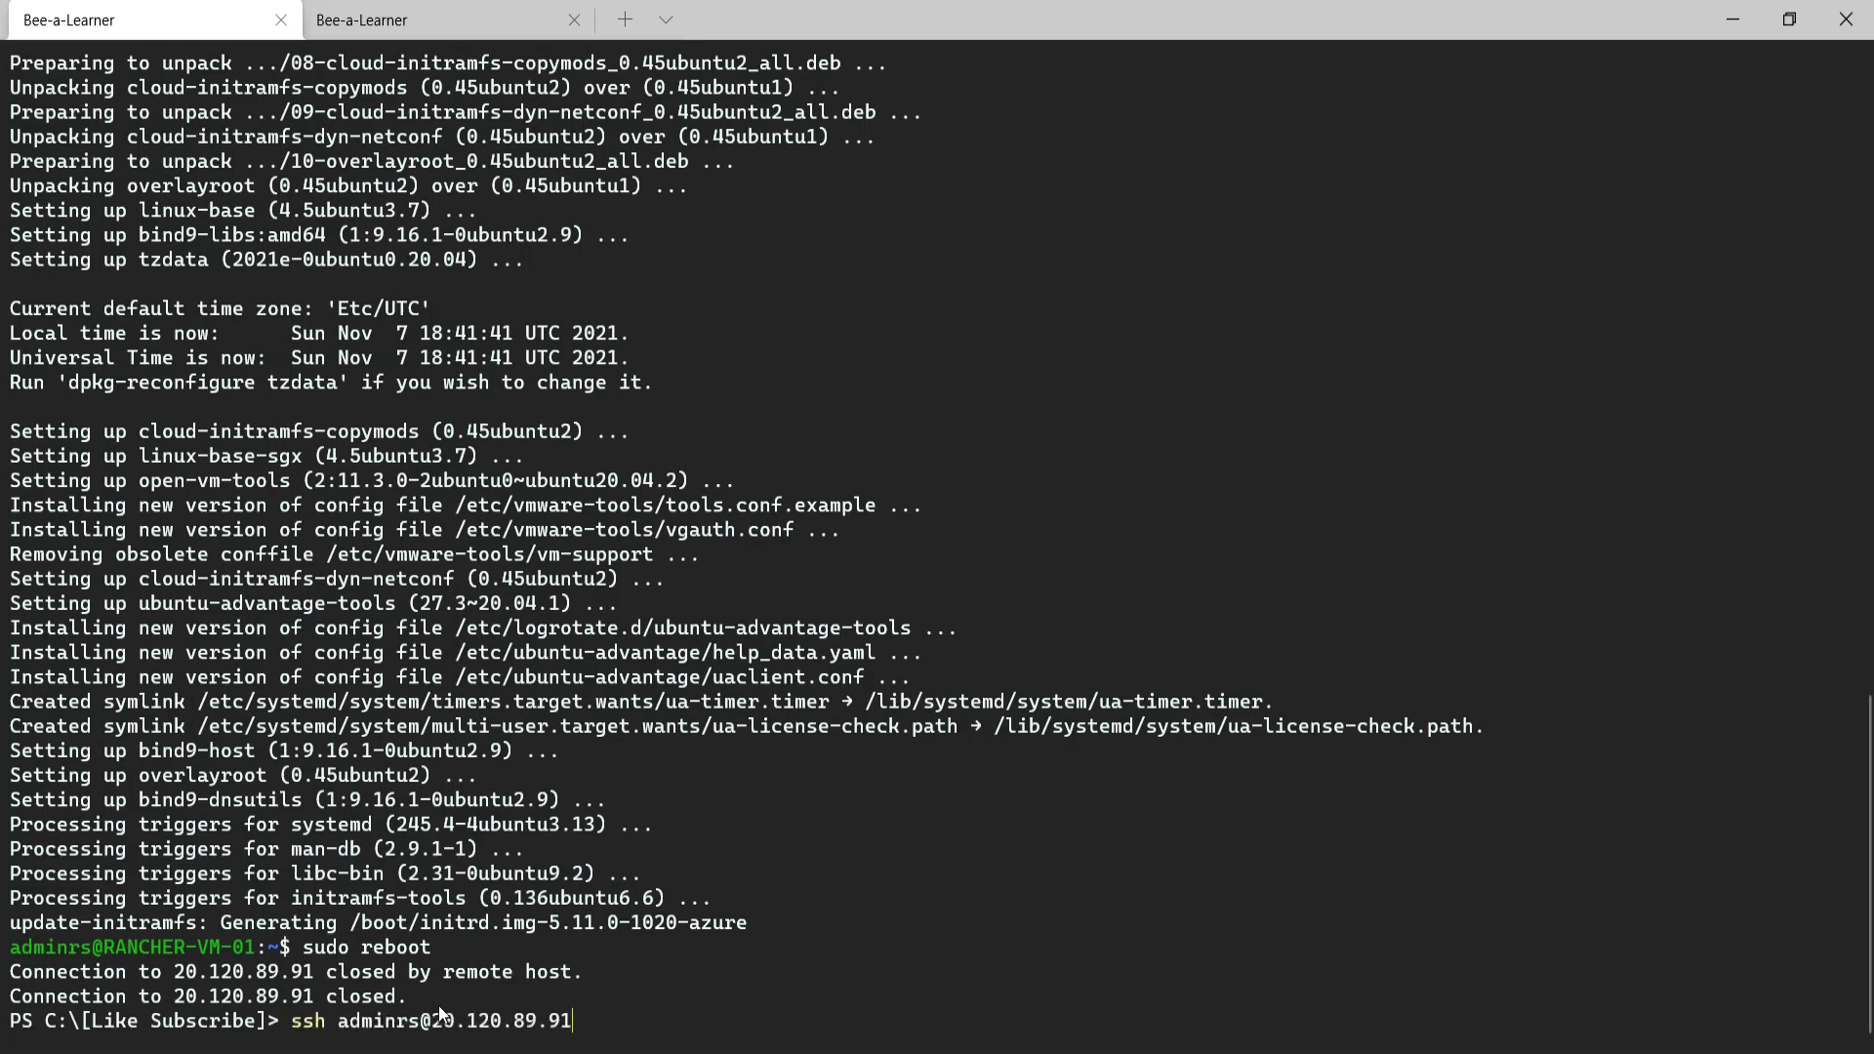
key(Return)
key(Up)
key(Return)
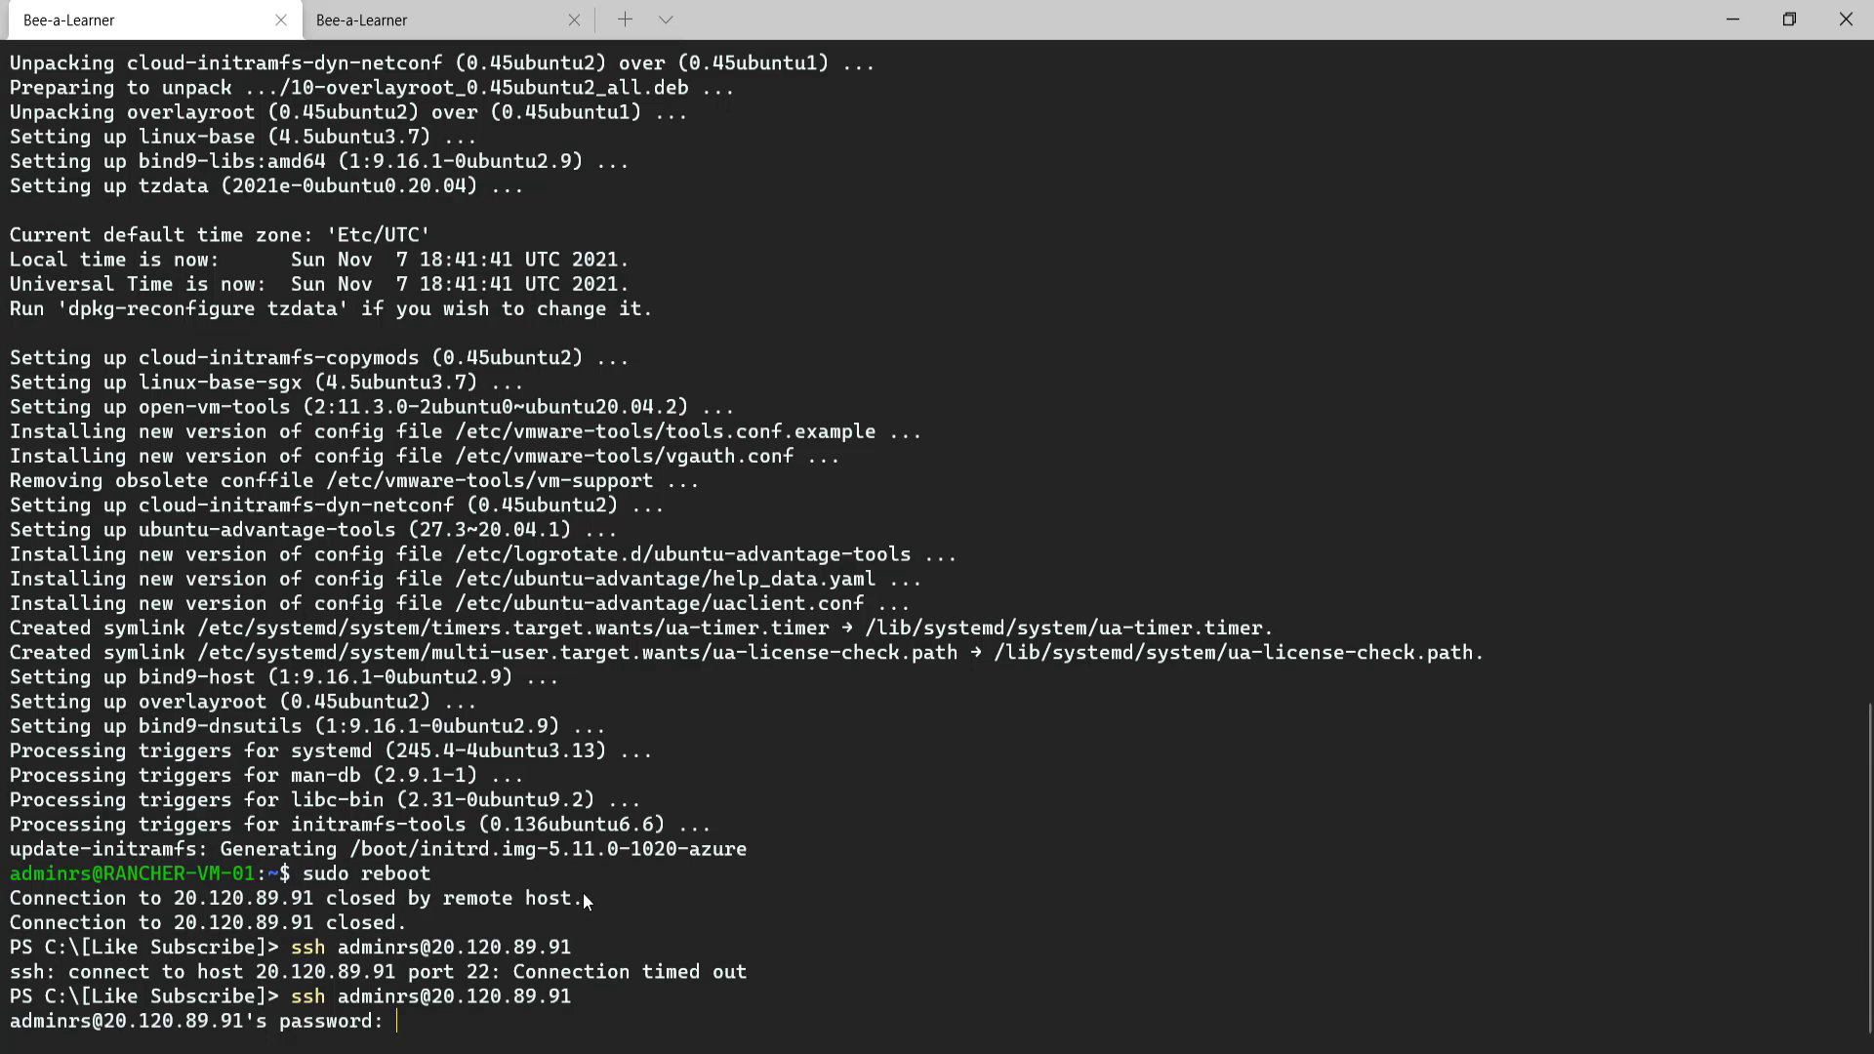
key(Return)
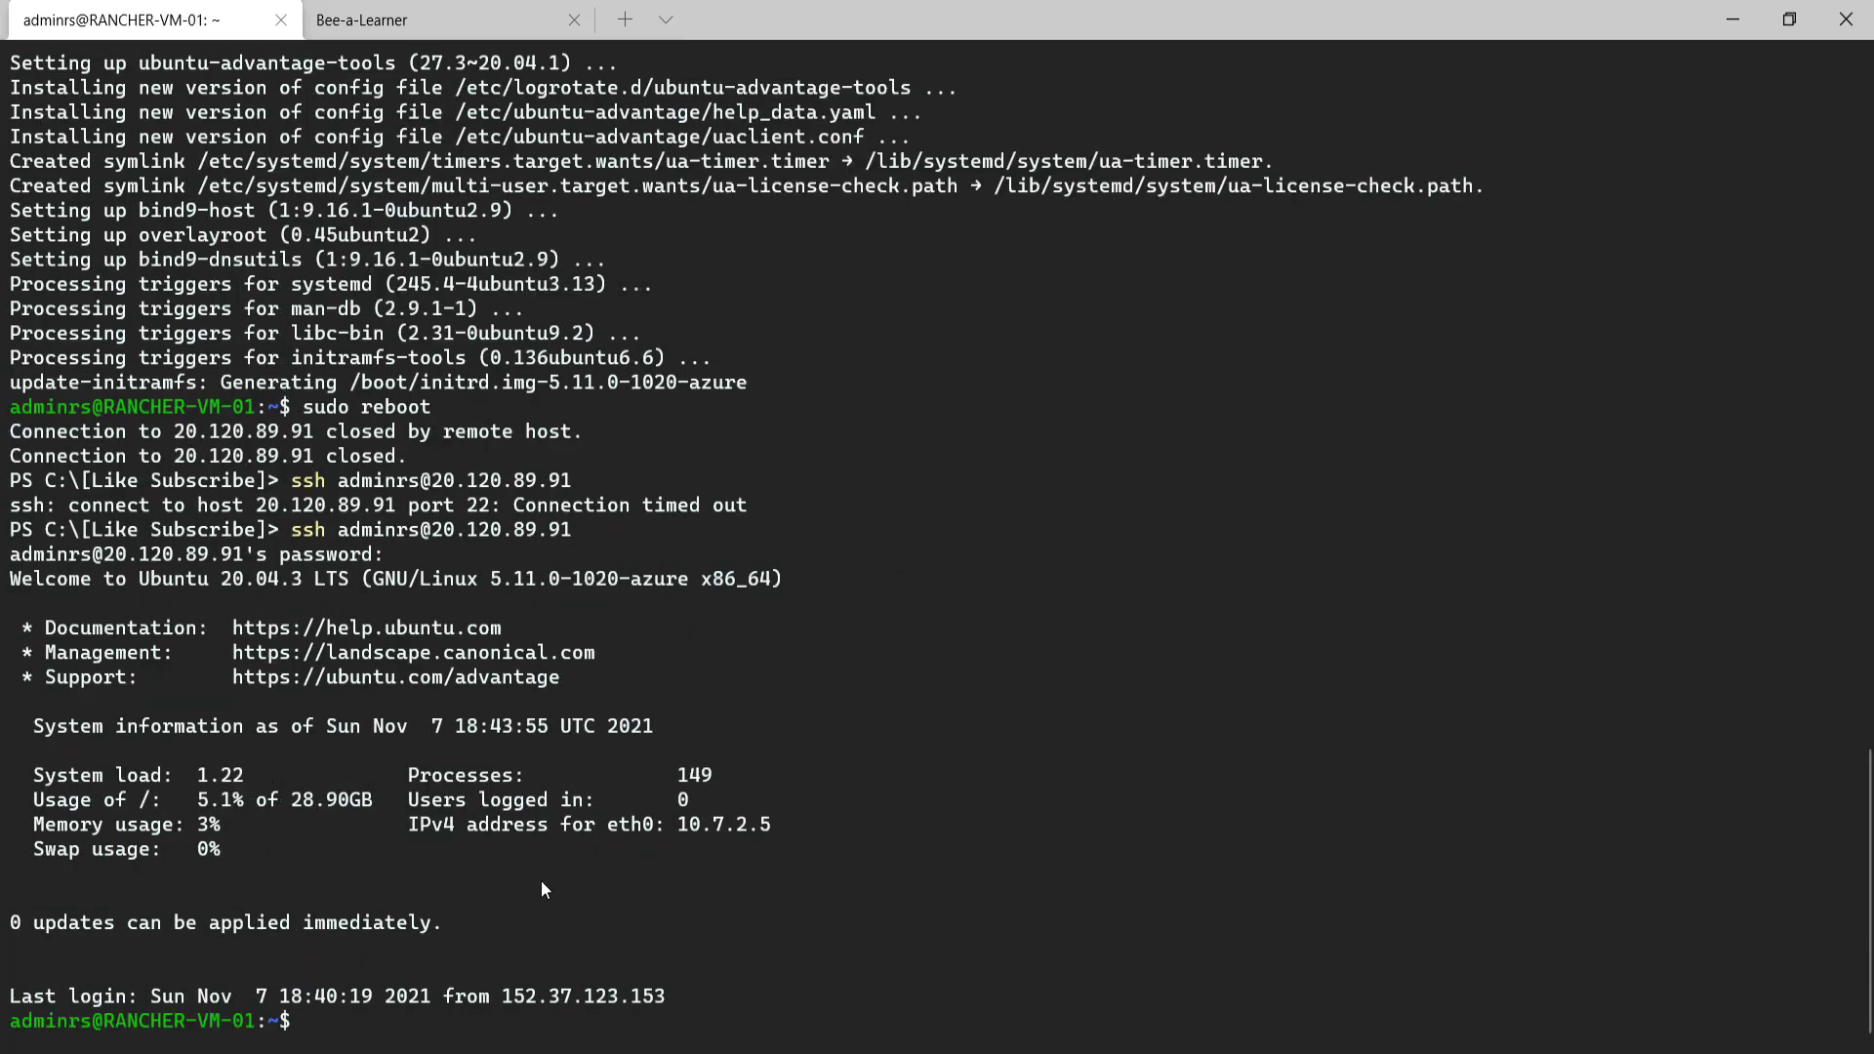
Install Docker with sudo apt install docker.io and agree to the additional packages.
text(sudo apt install docker.io)
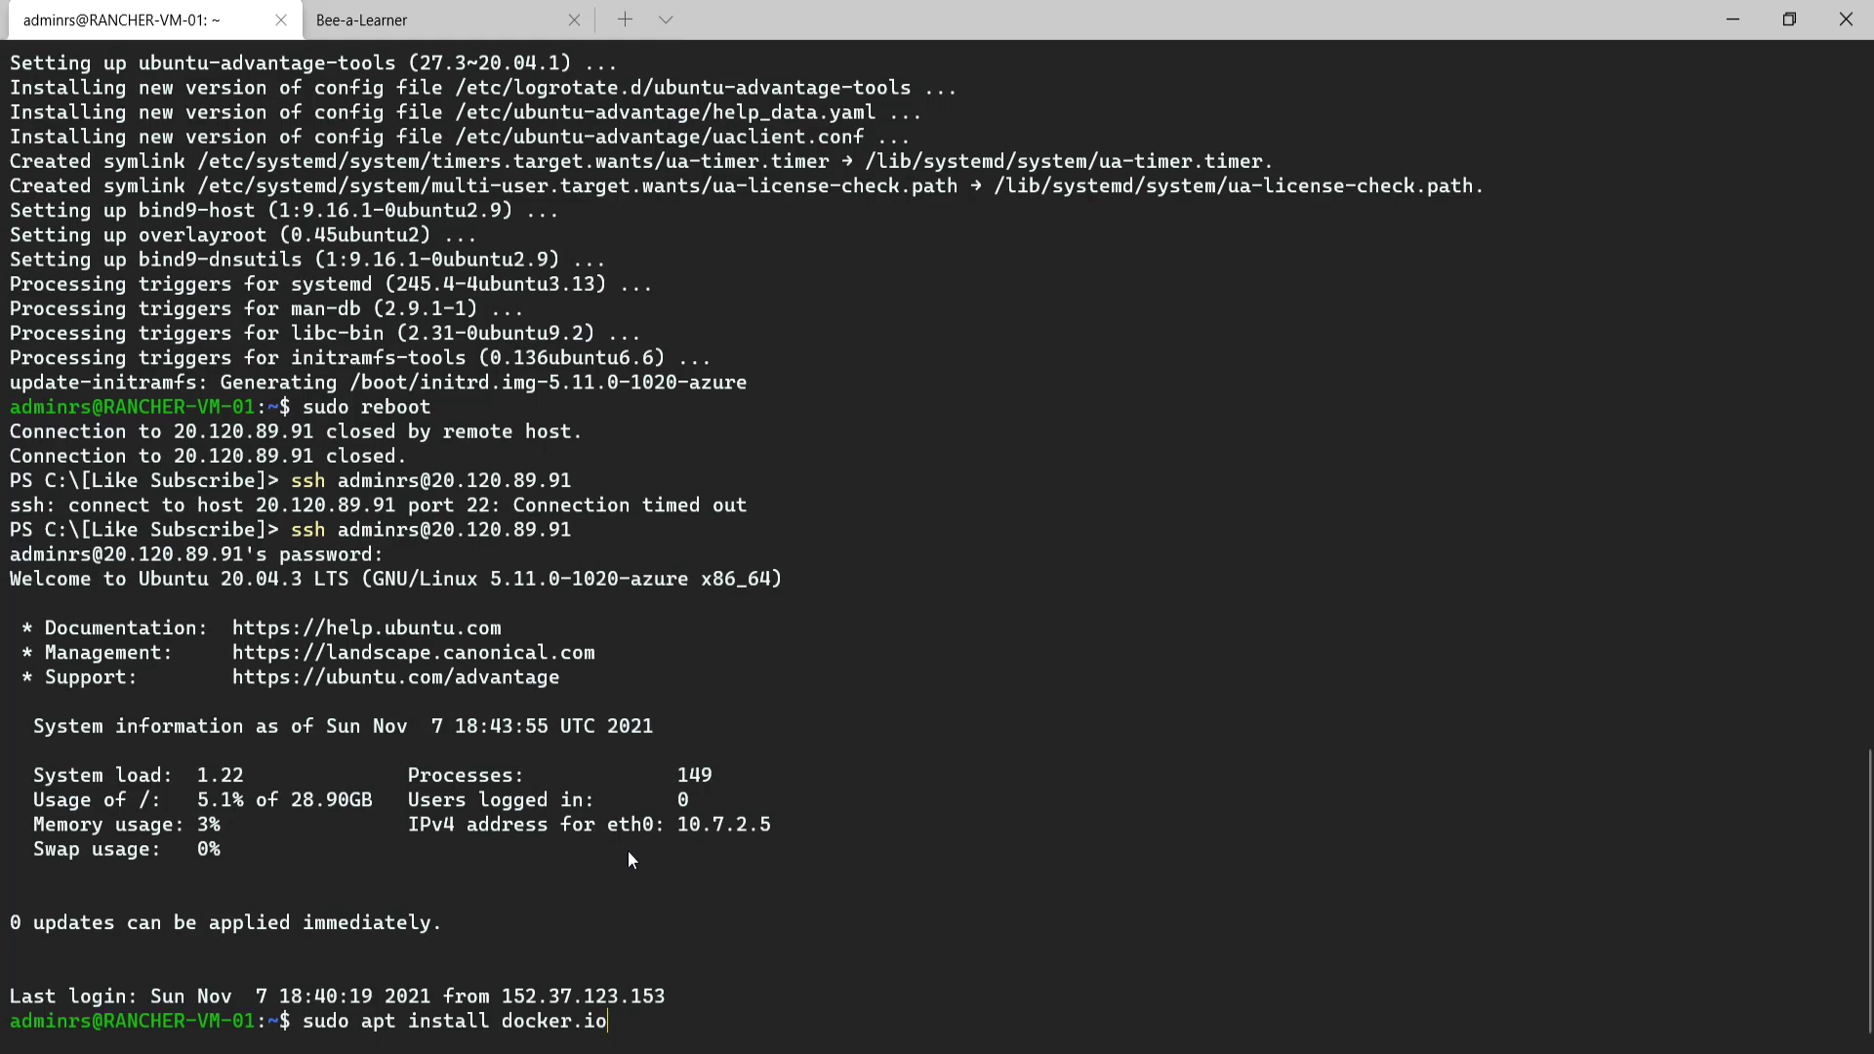
key(Return)
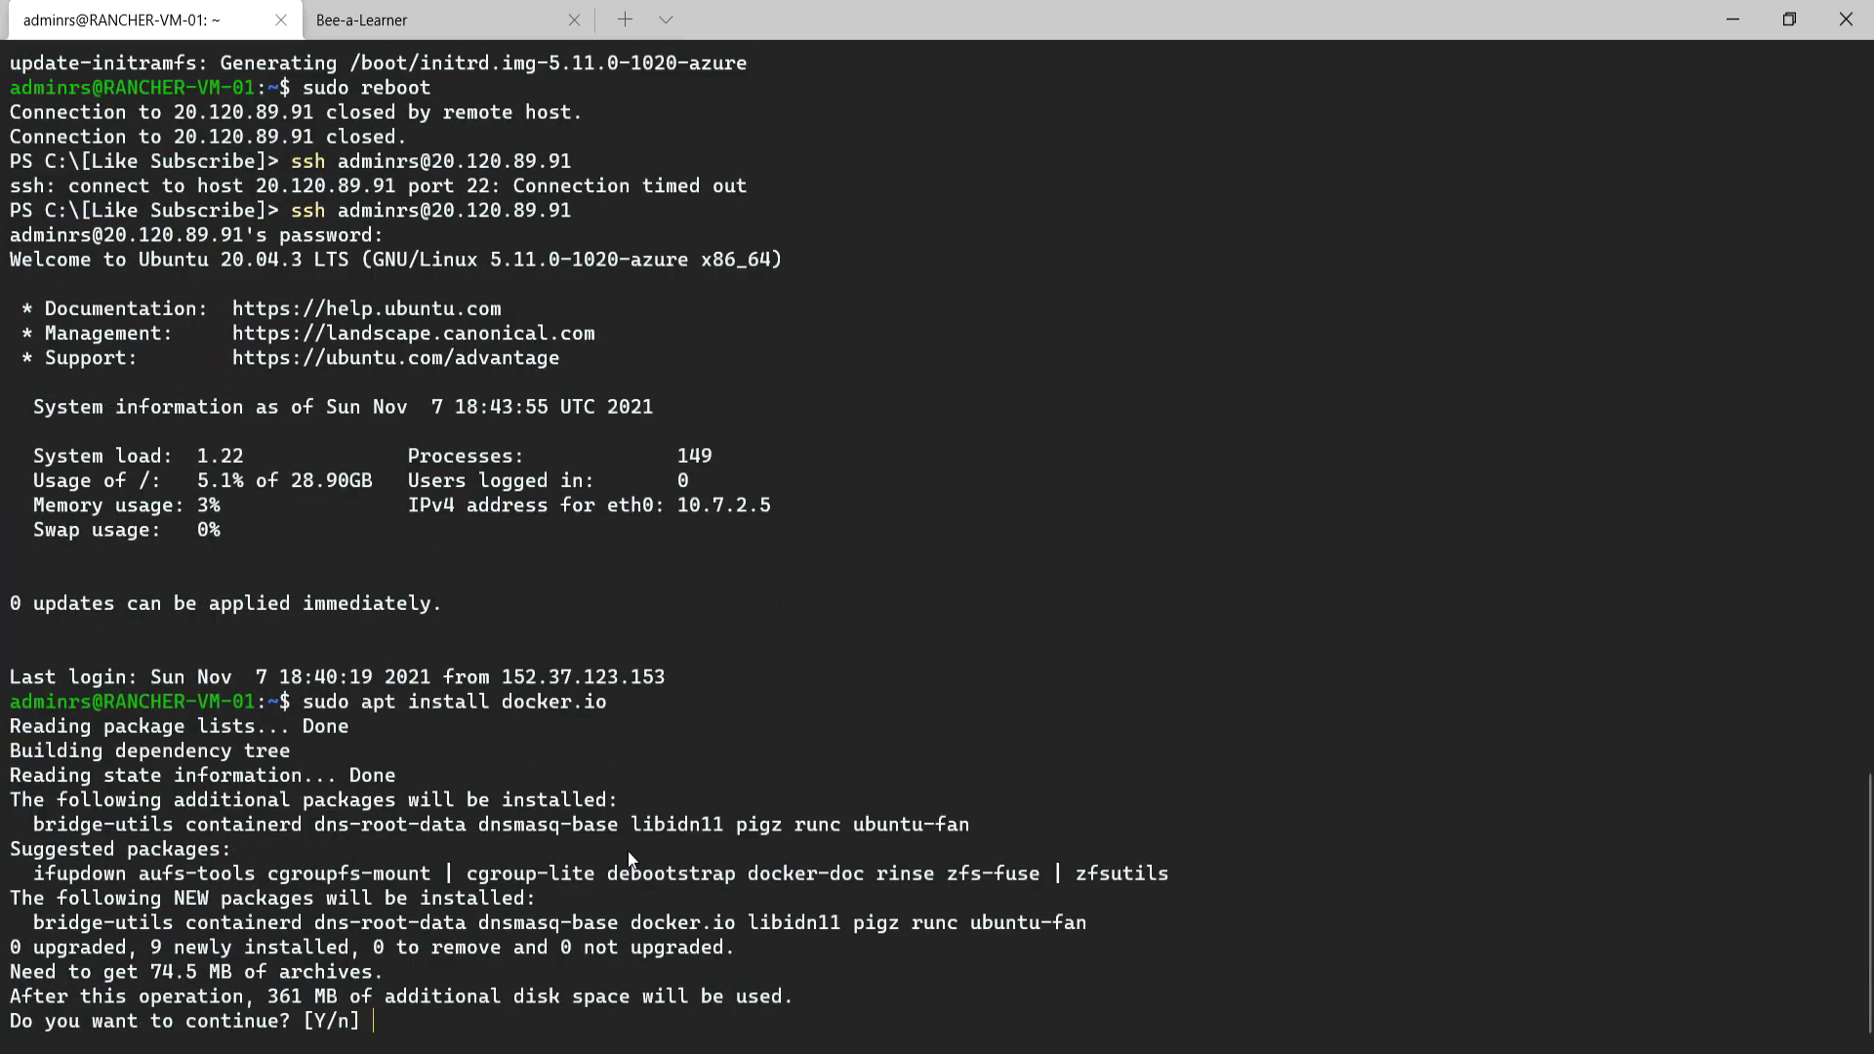
text(y)
key(Return)
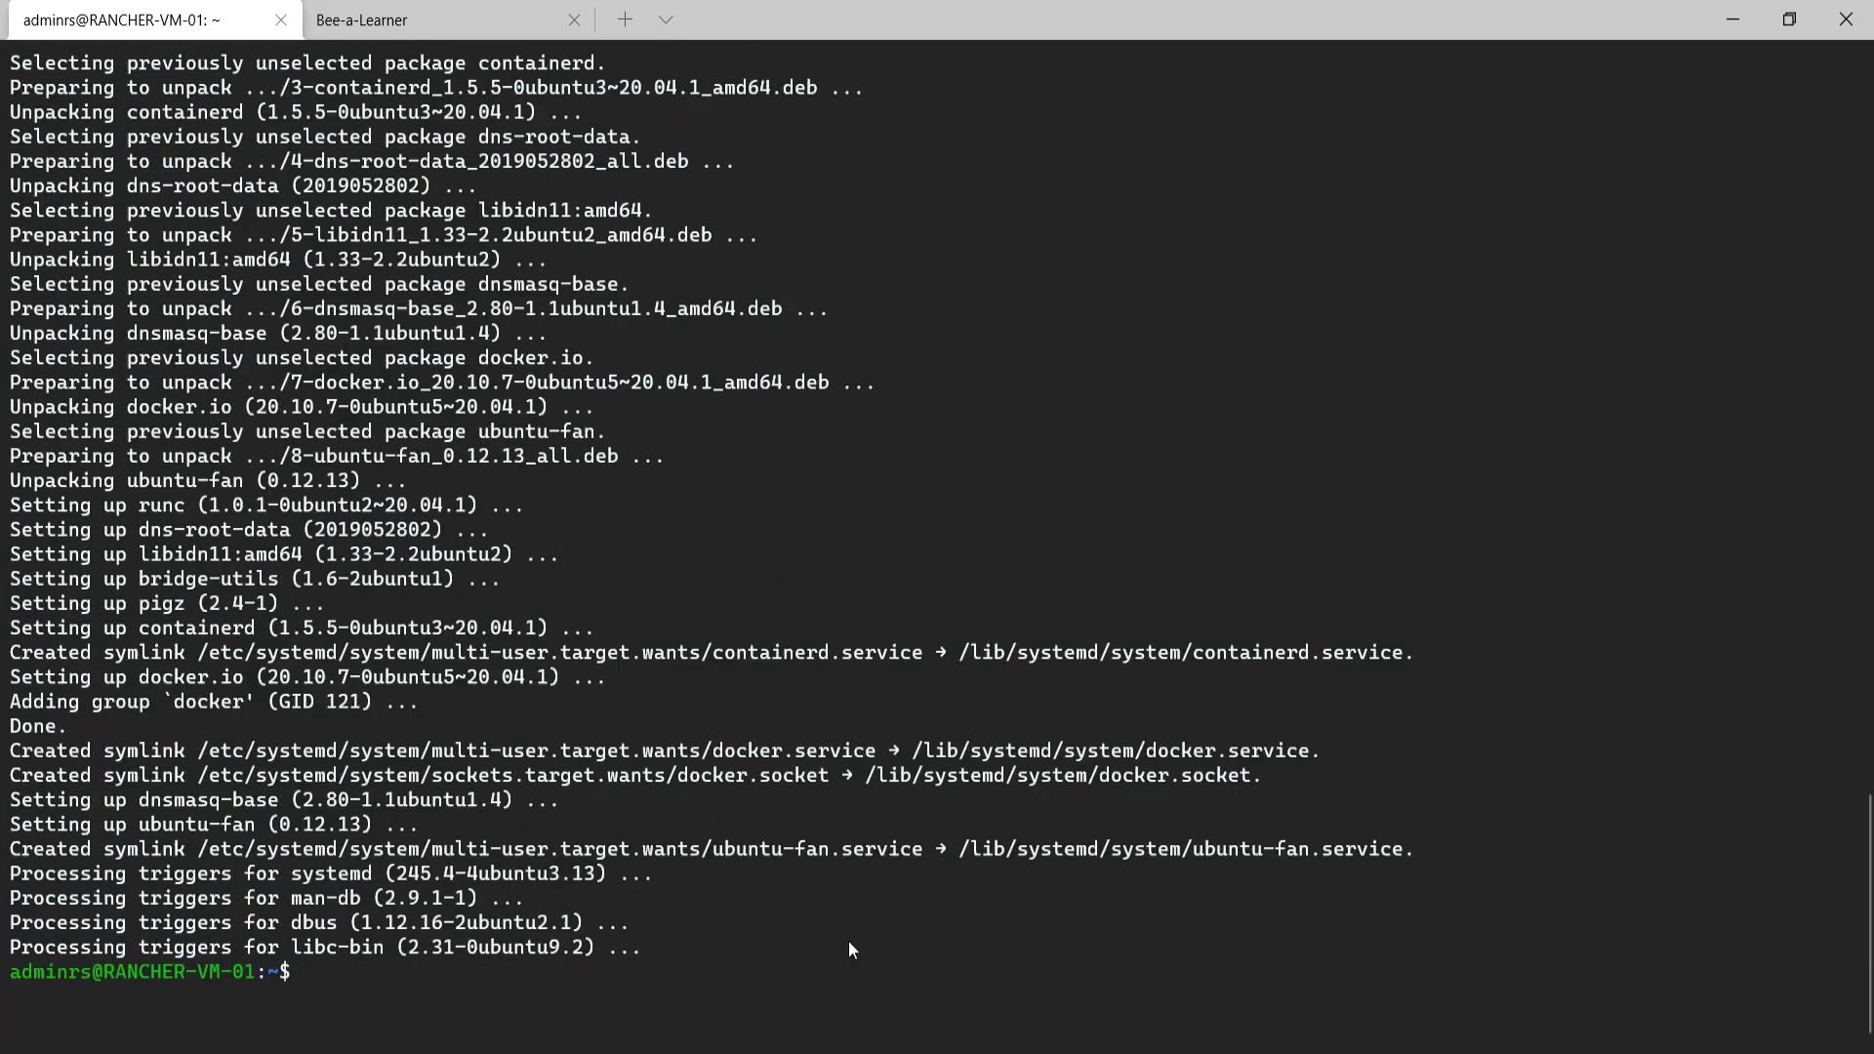
Verify the fresh Docker installation by running sudo docker ps.
text(sucd)
key(BackSpace)
key(BackSpace)
text(do docker ps)
key(Return)
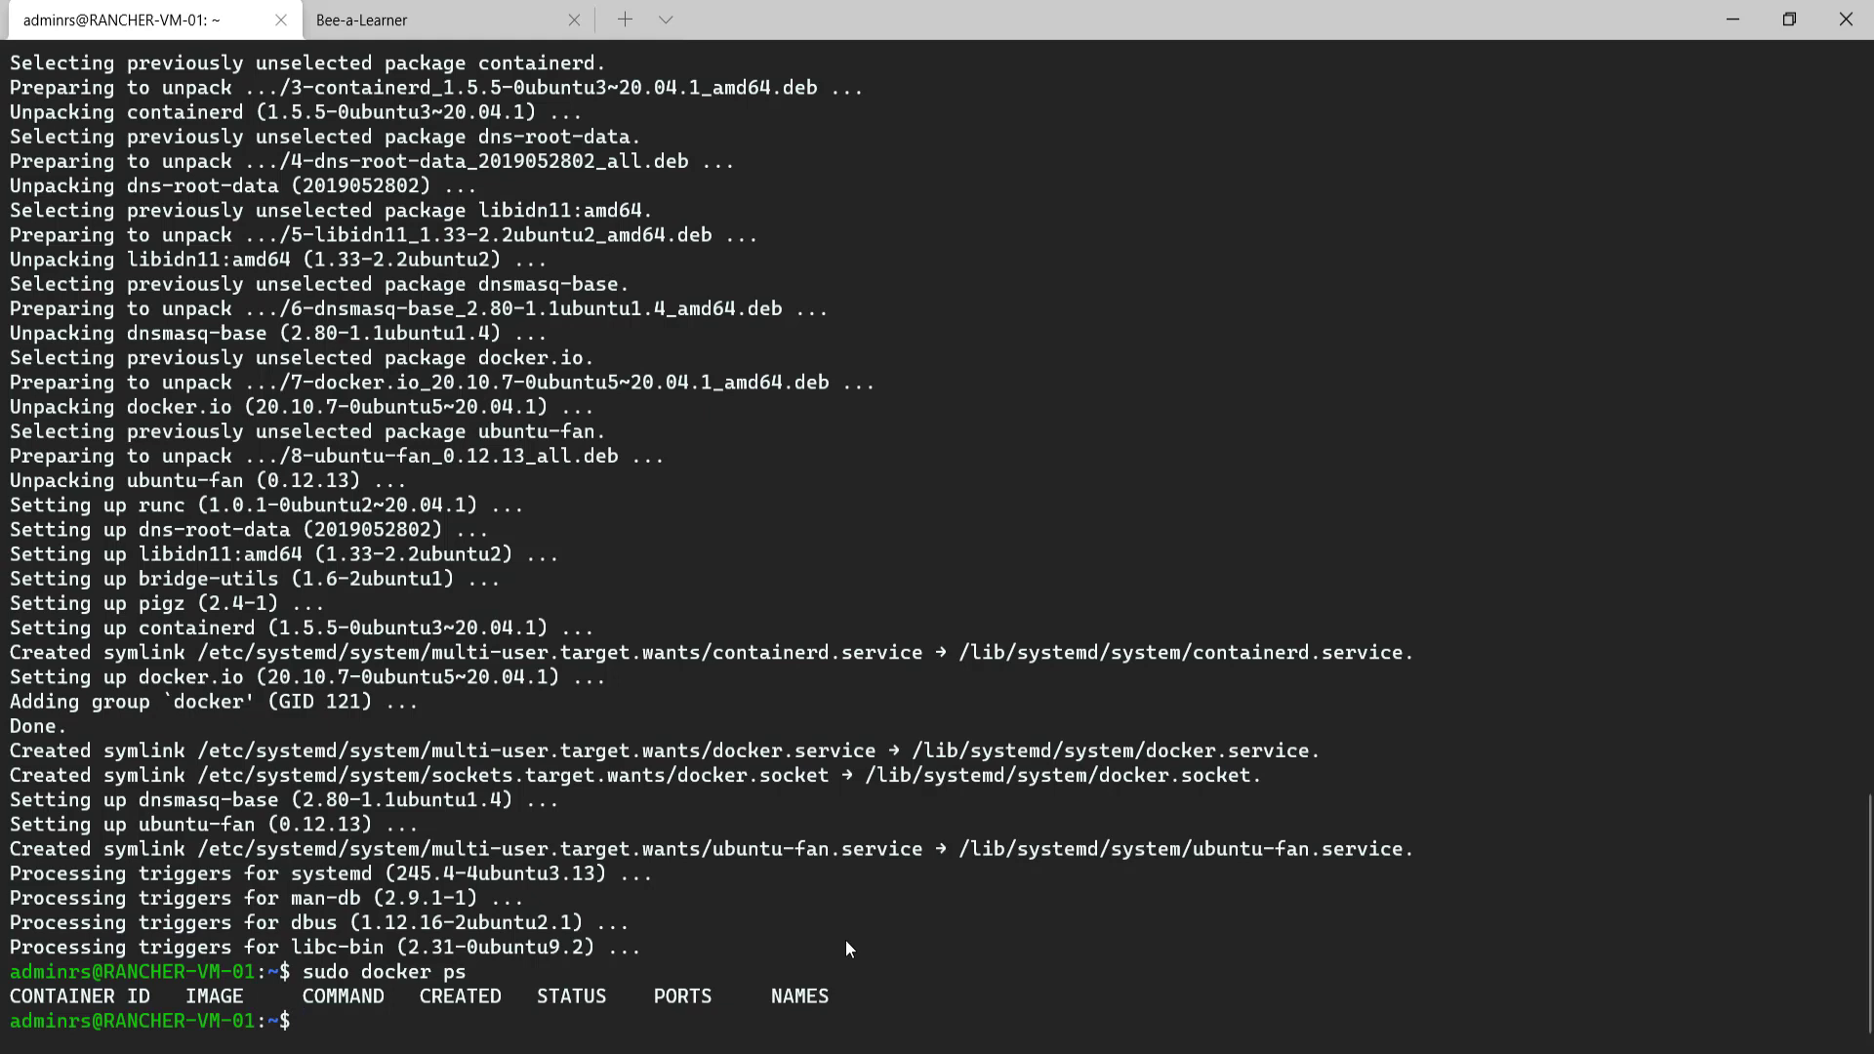
Clear the terminal and run rancher/rancher:v2.4.2 as a privileged, detached Docker container with --restart=unless-stopped and port mapping 8443:443.
key(ctrl+l)
text(sudo)
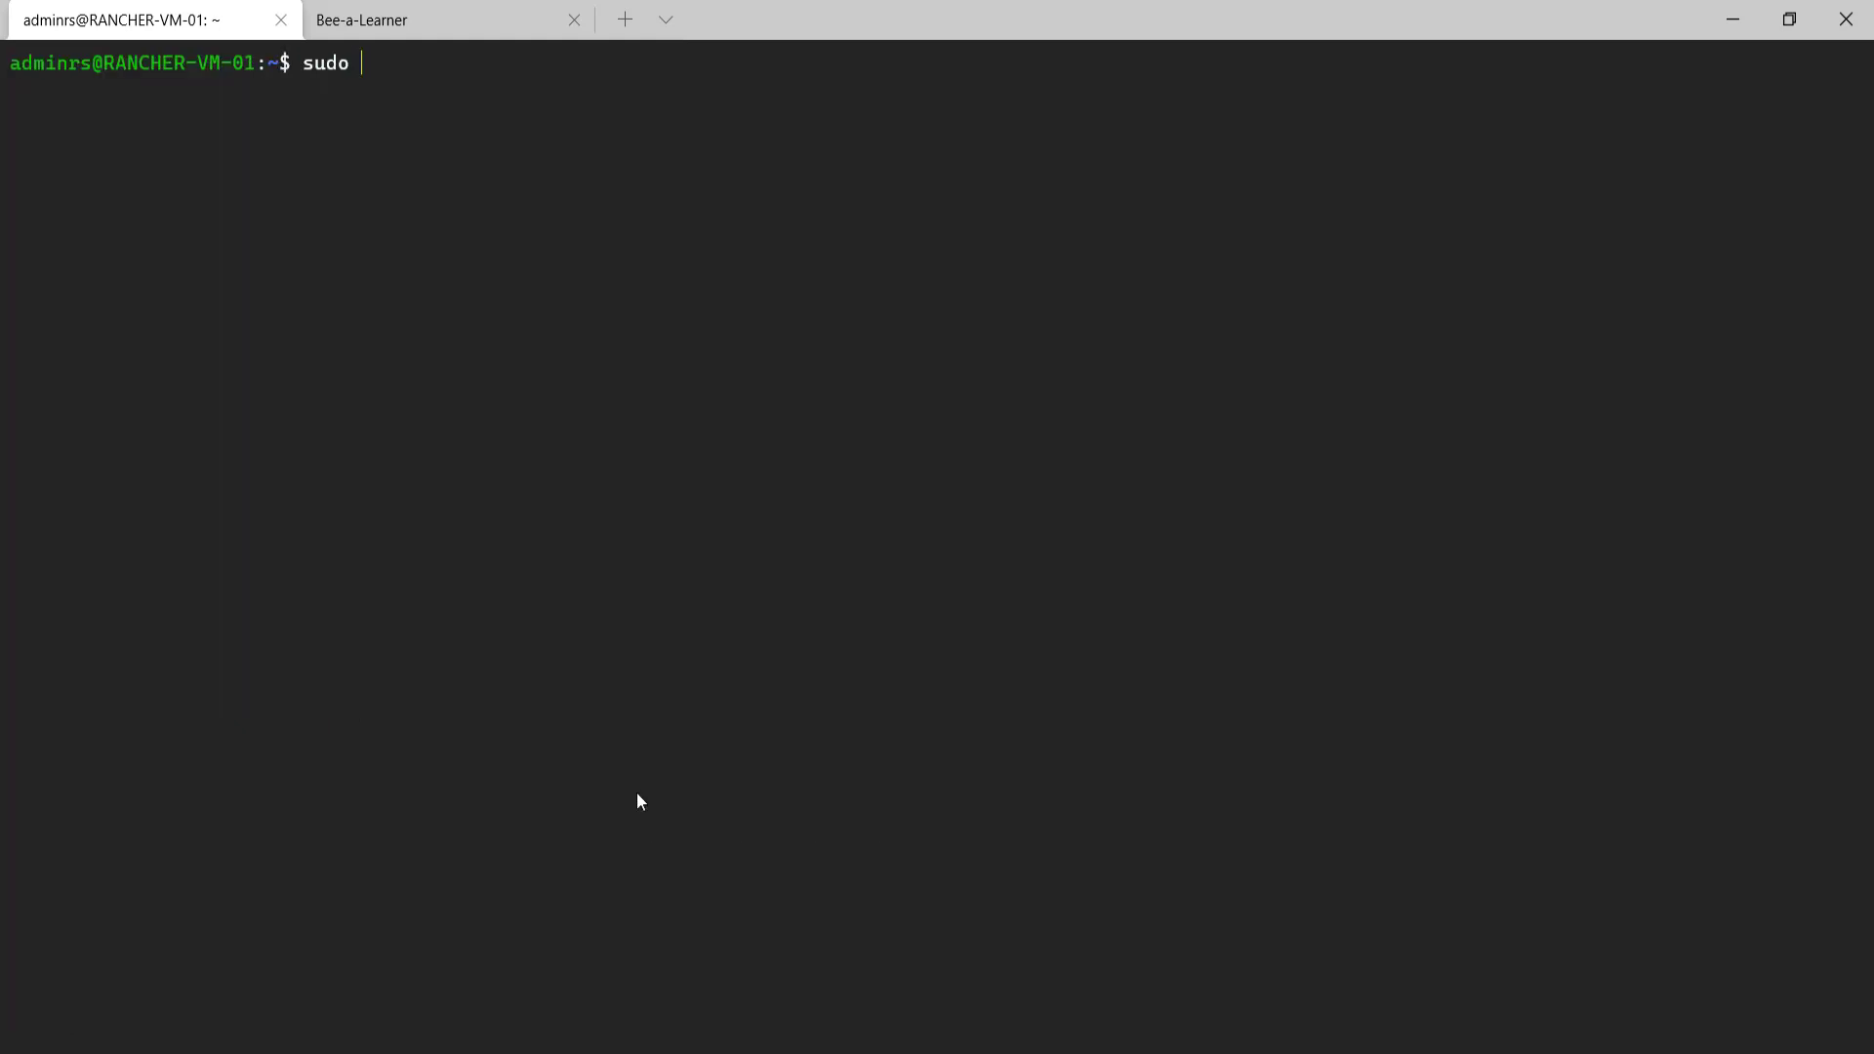
text(docker run --privileged -d --restart=unless-stopped -p 8443:443 rancher/rancher:v2.4.2)
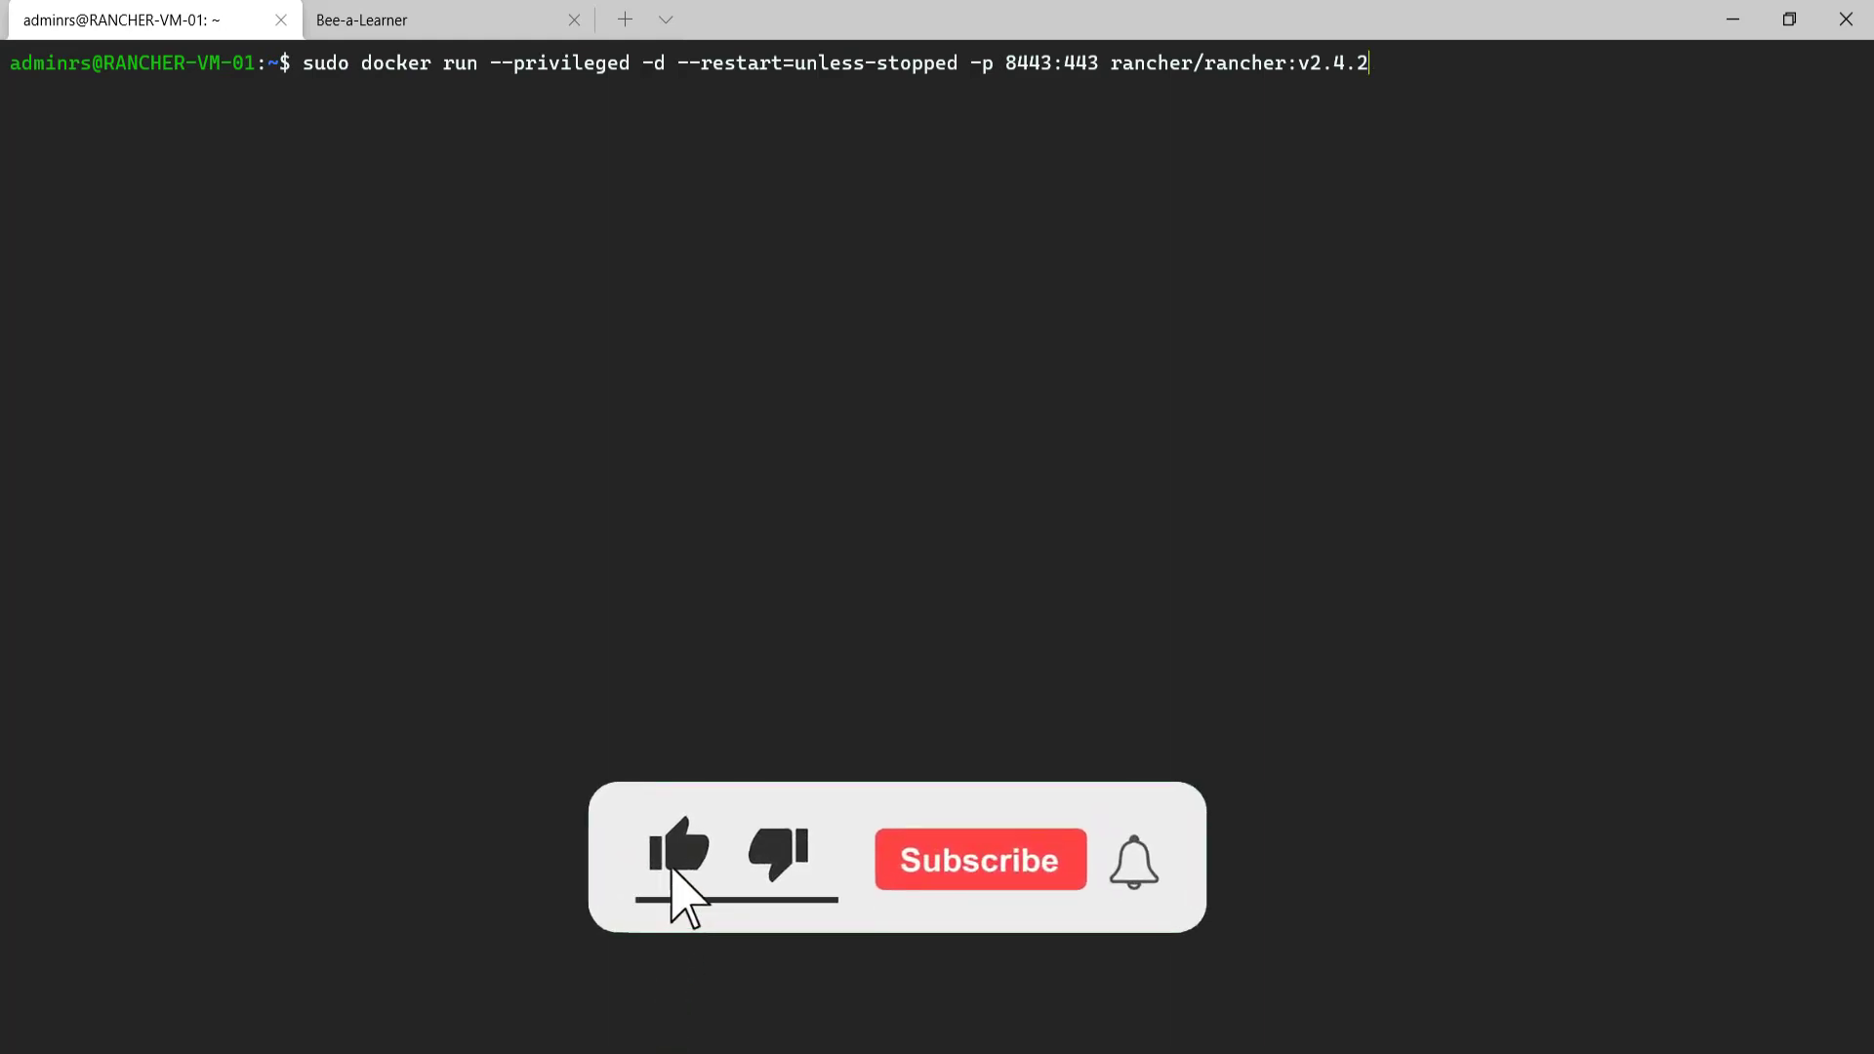
key(Return)
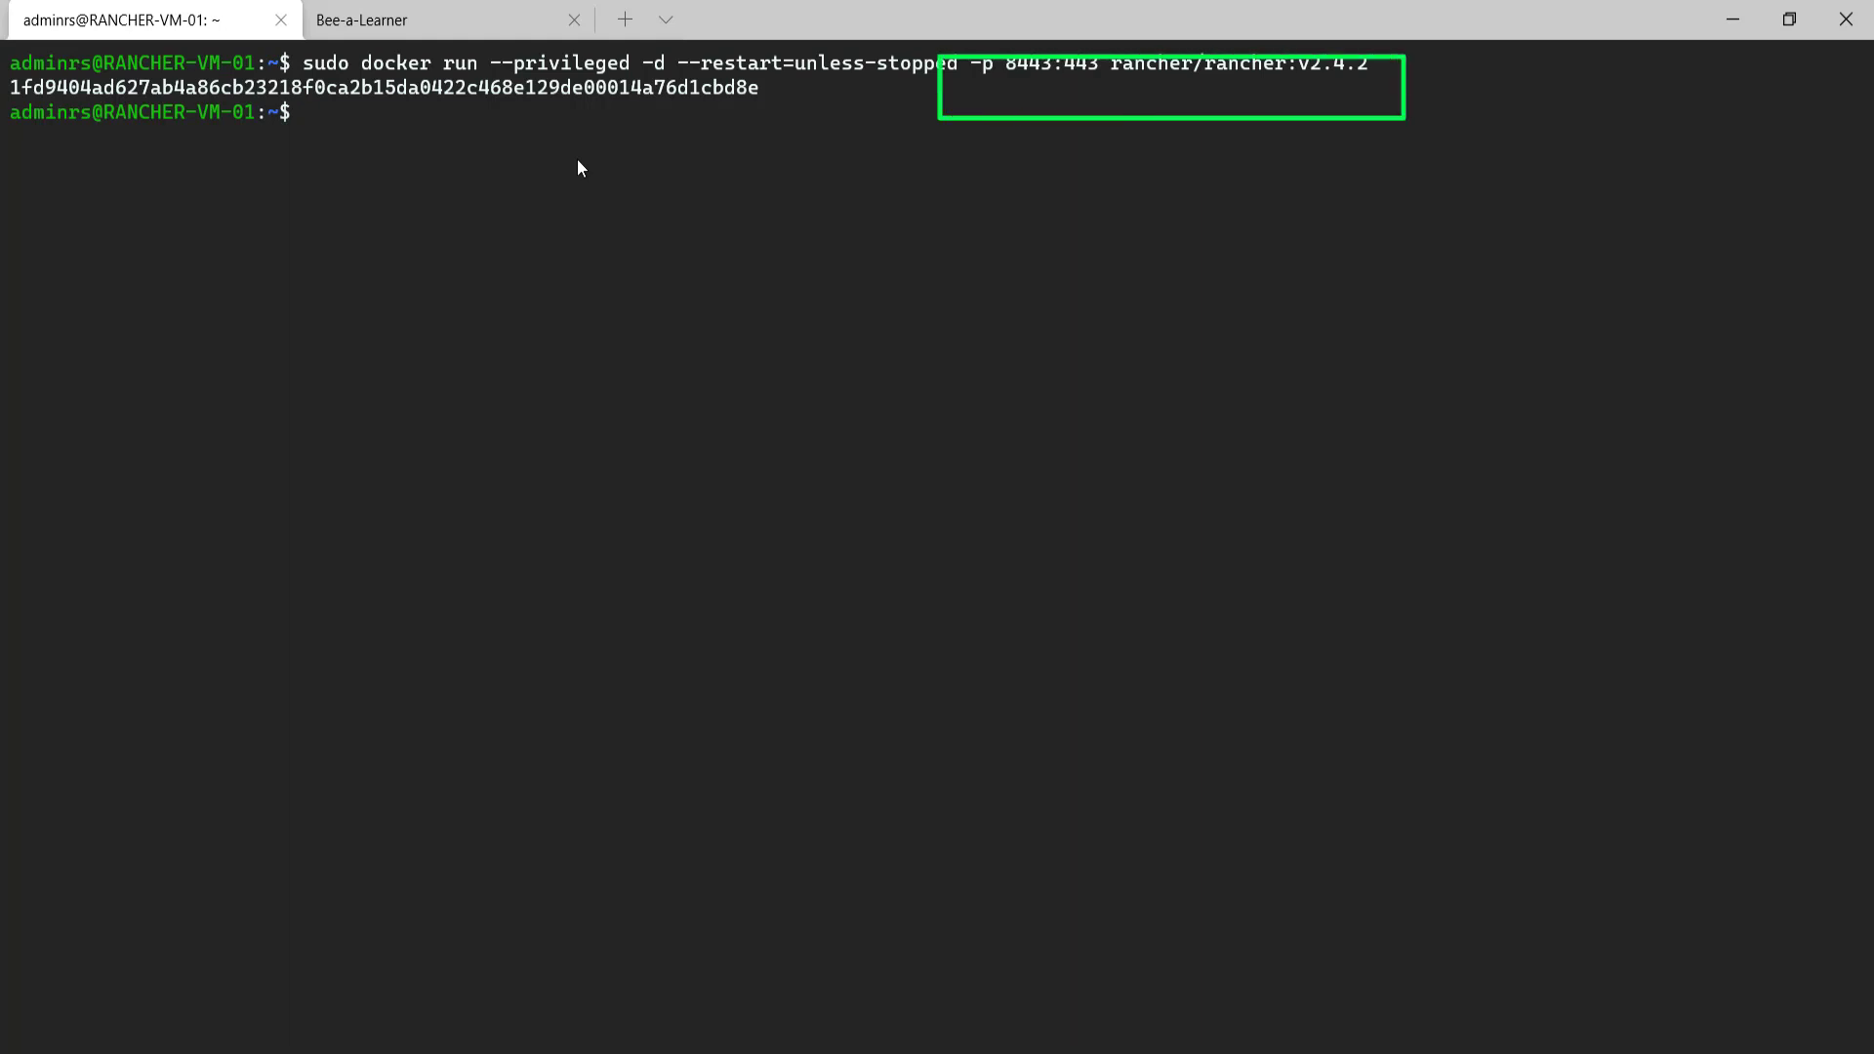
List the running containers with sudo docker ps to check the Rancher container's status and port mapping.
text(sudo duc)
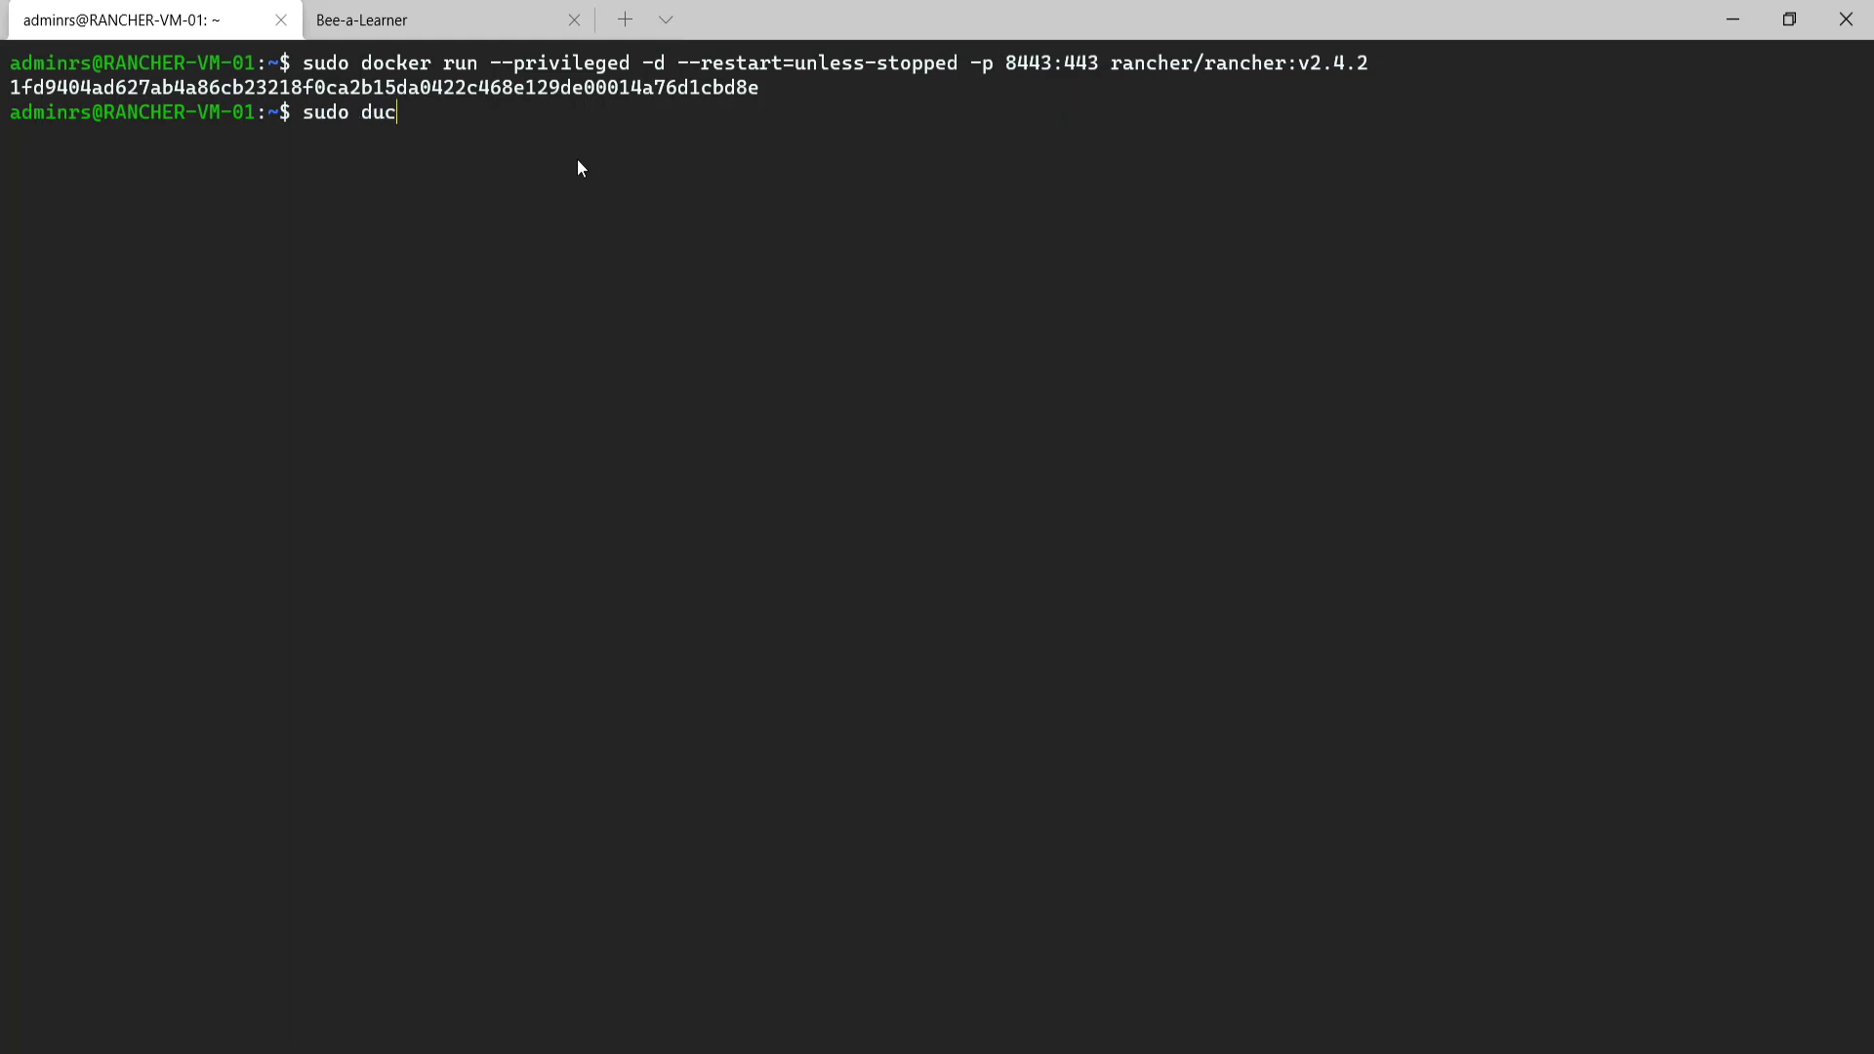
key(BackSpace)
key(BackSpace)
text(ocker ps)
key(Return)
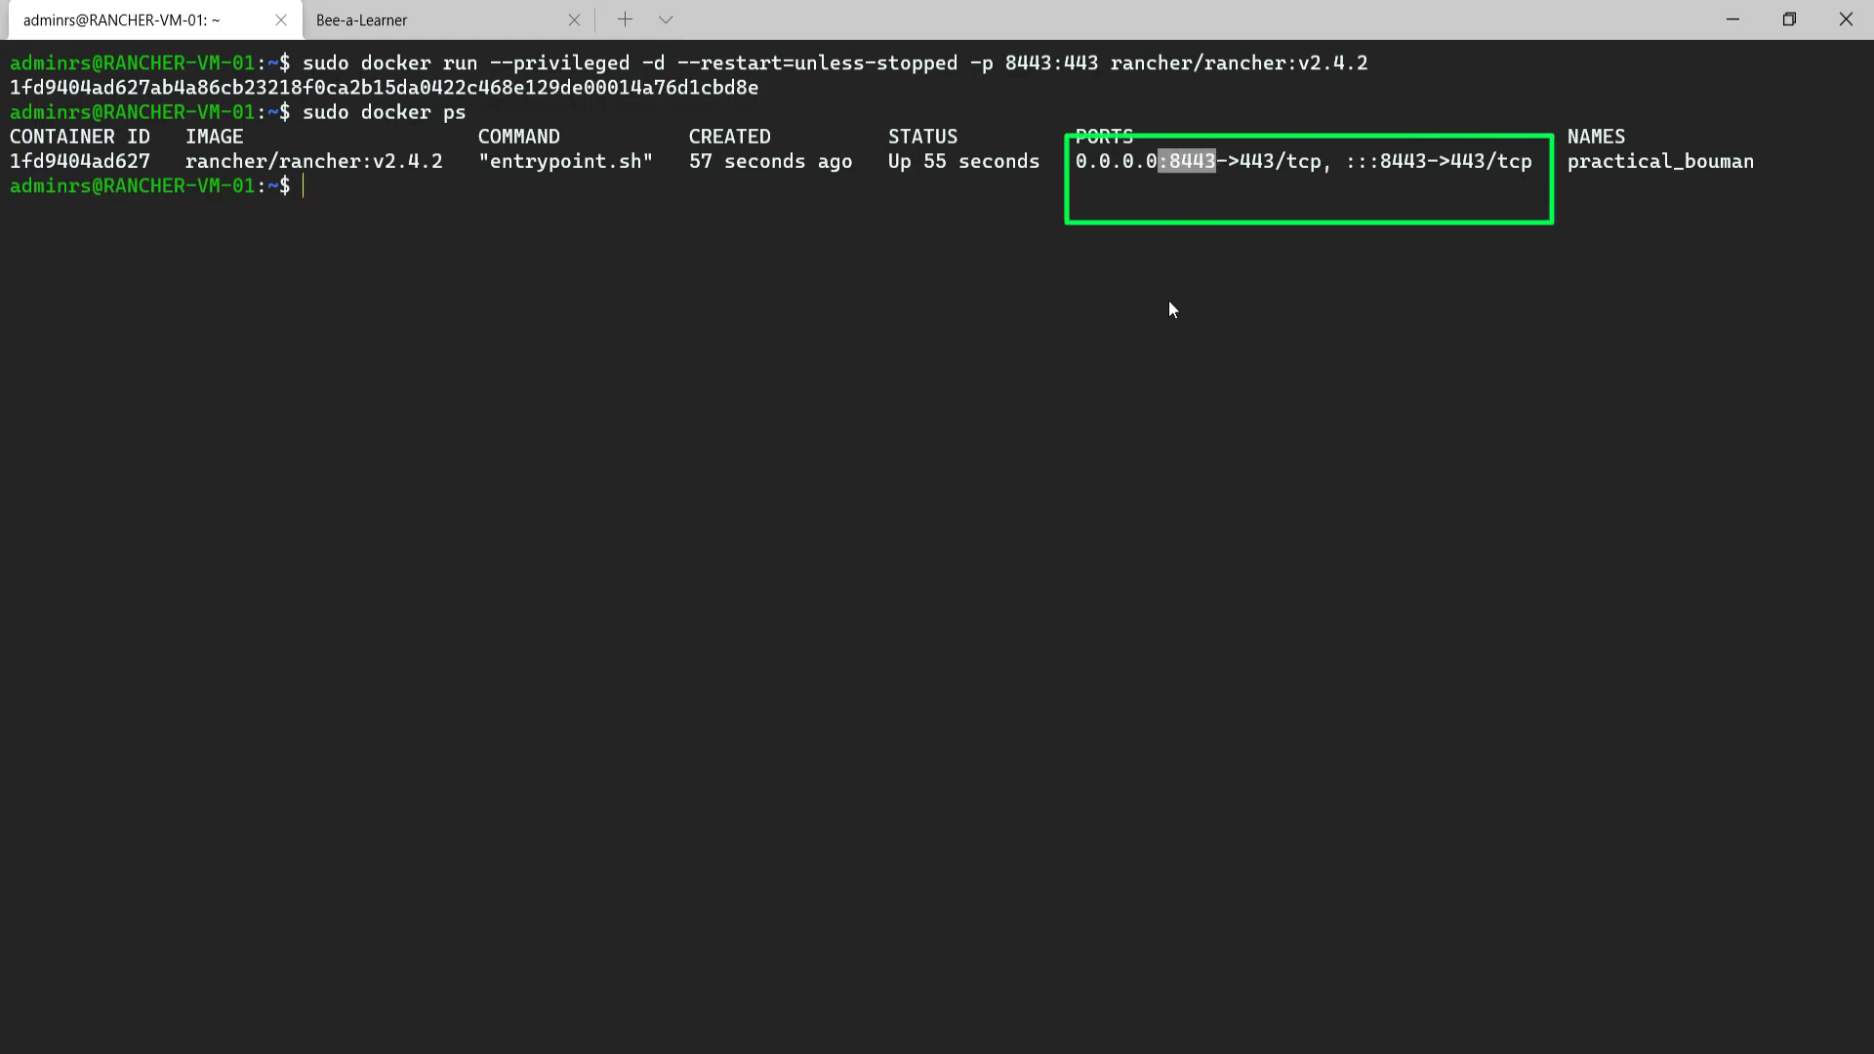
click(1144, 199)
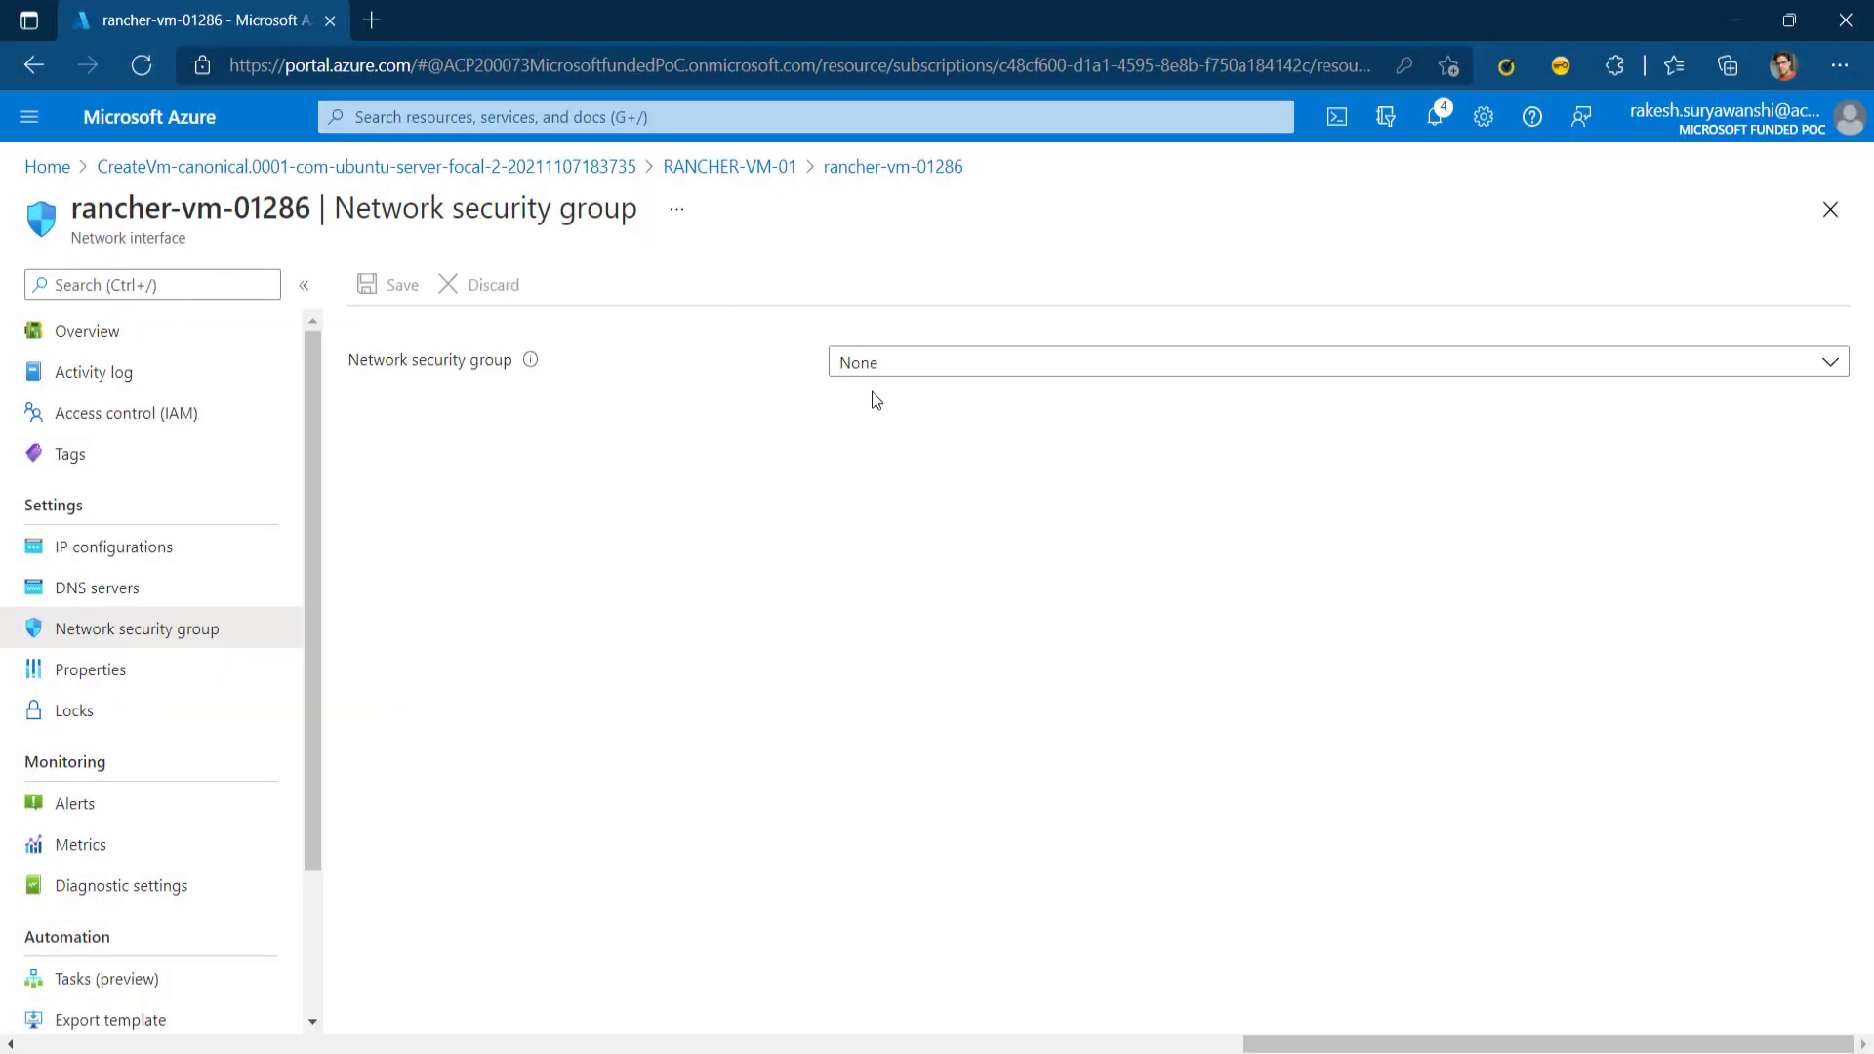
Copy the public IP address of the rancher-vm-01286 network interface and switch to Chrome.
click(923, 170)
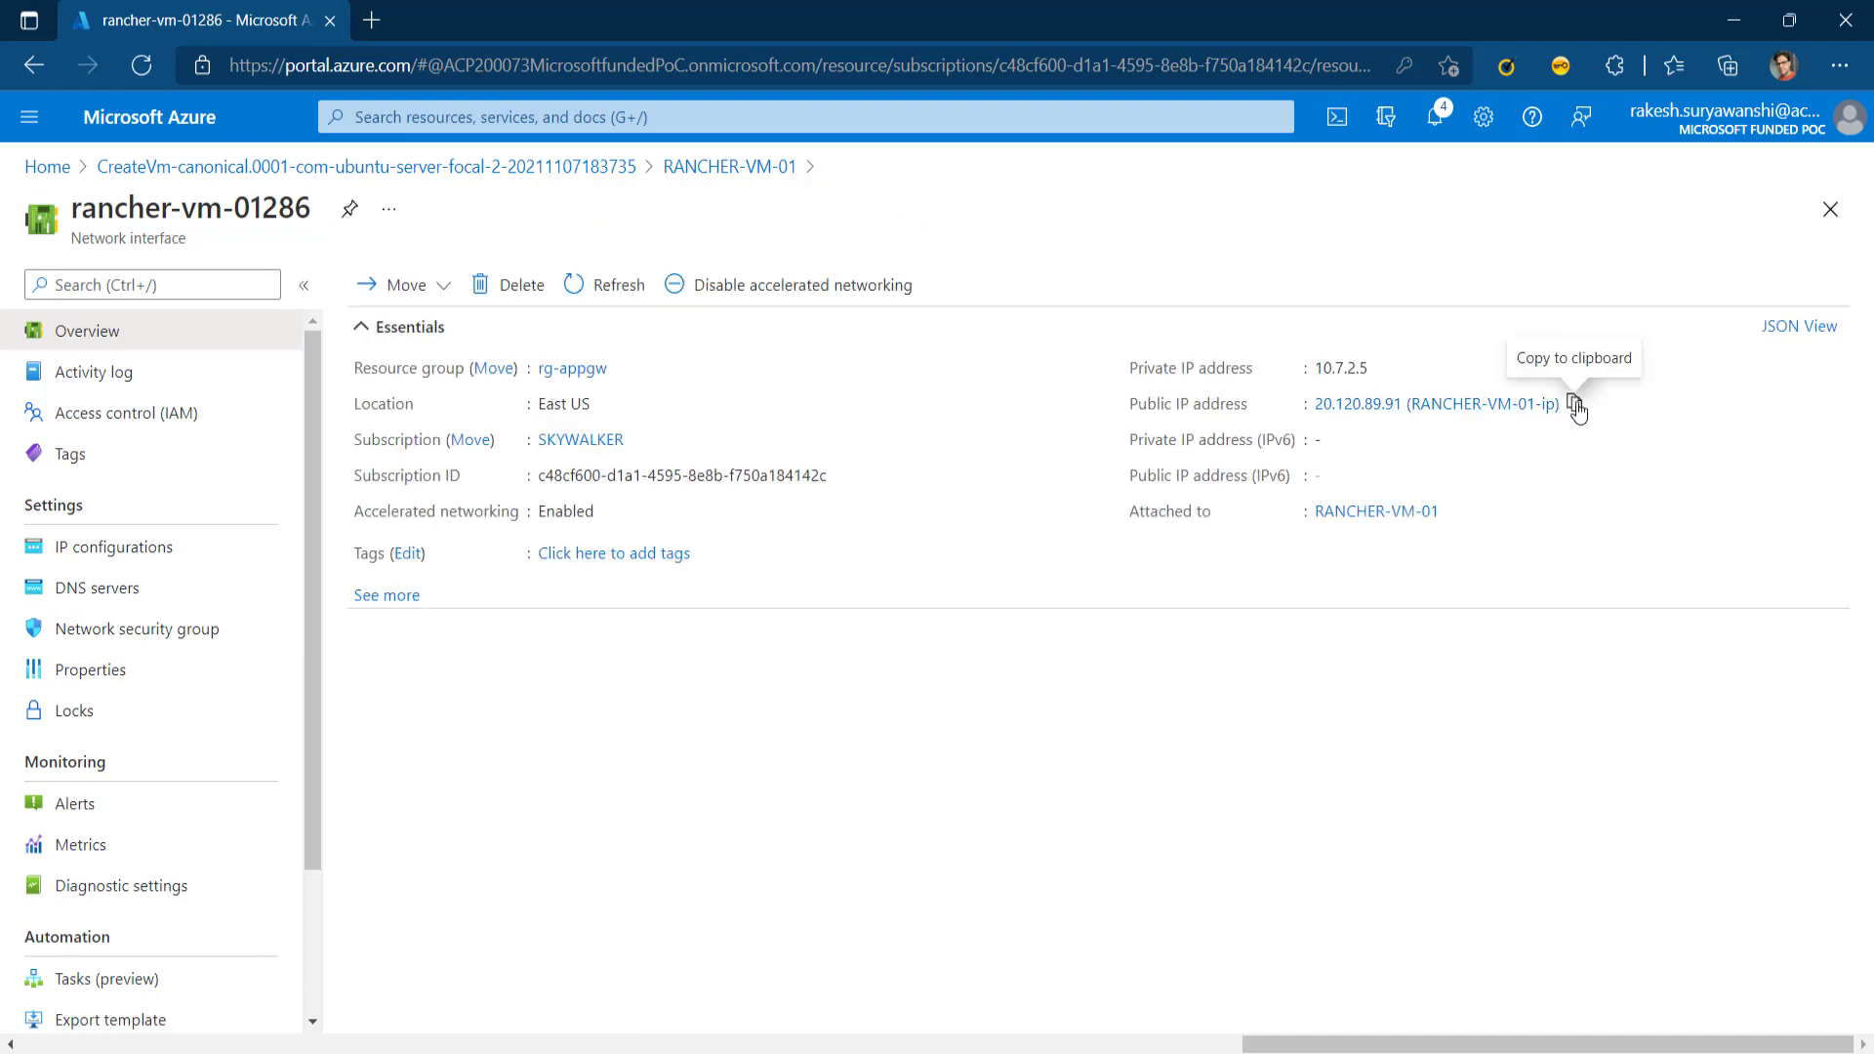
click(1575, 404)
click(695, 1052)
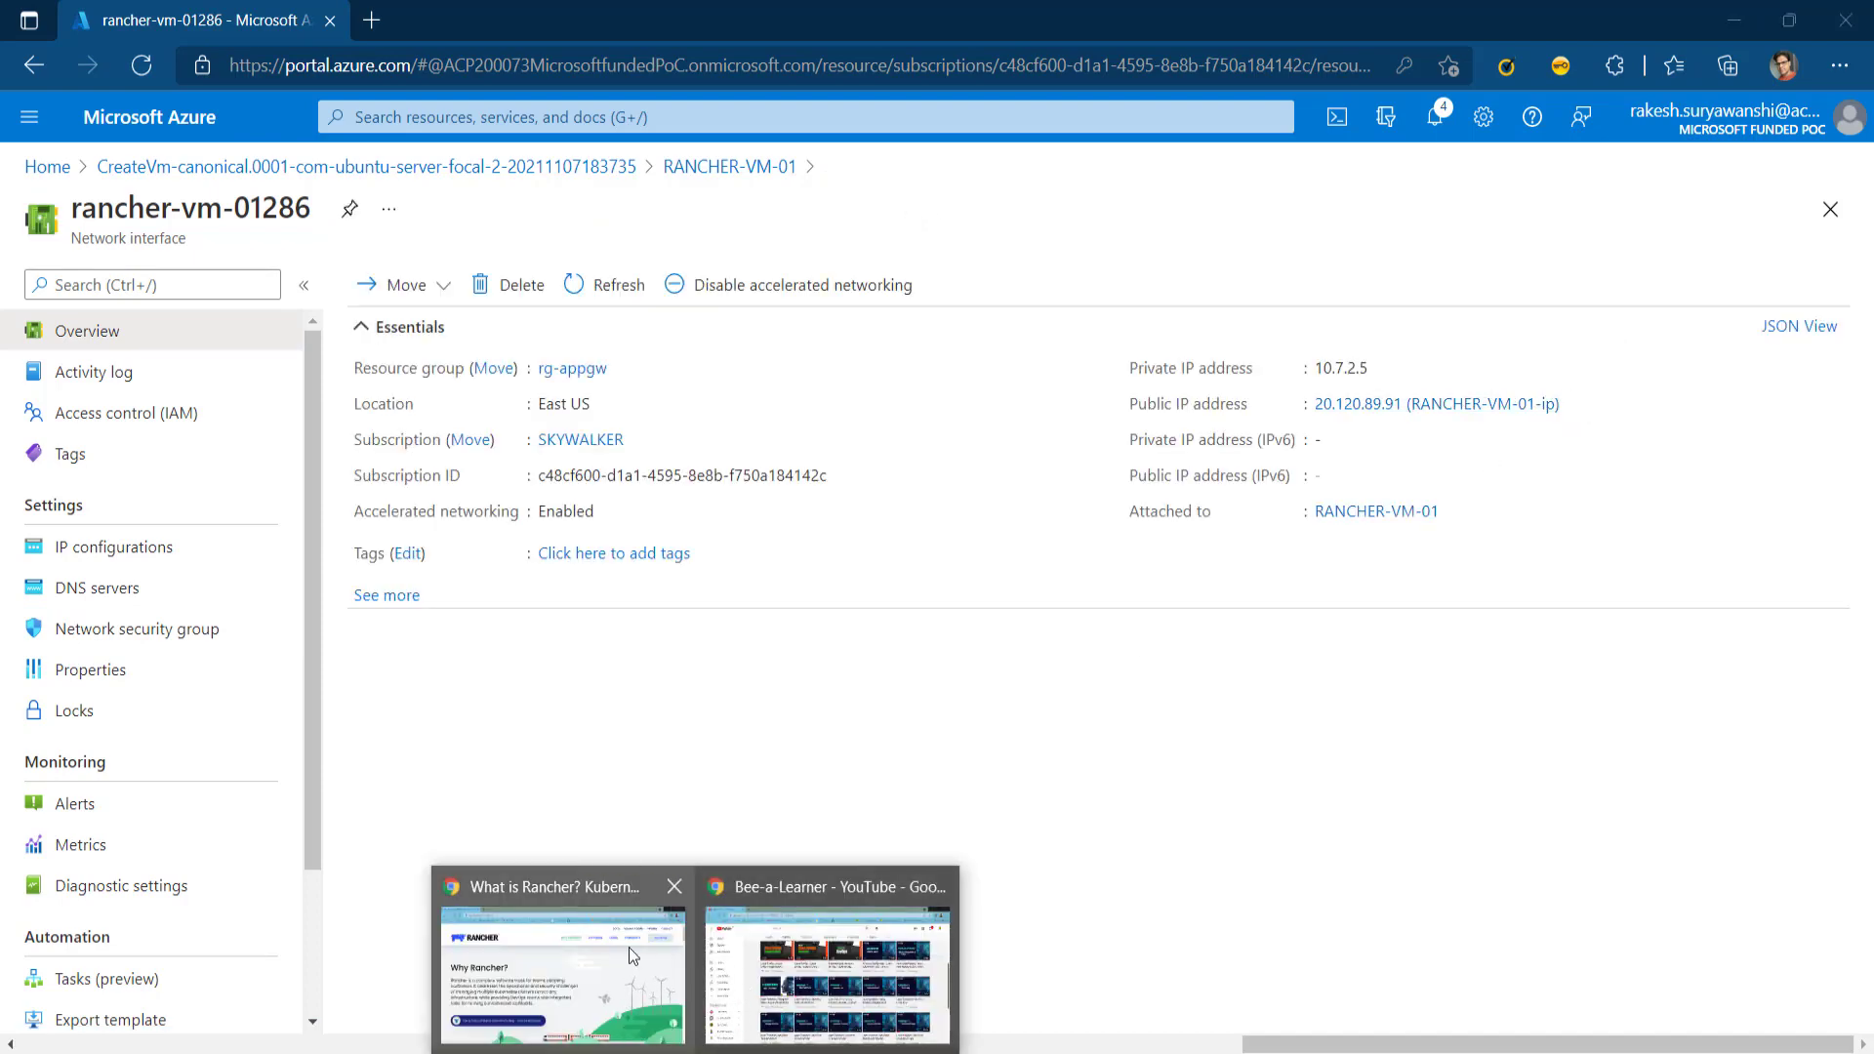
click(728, 1020)
click(323, 26)
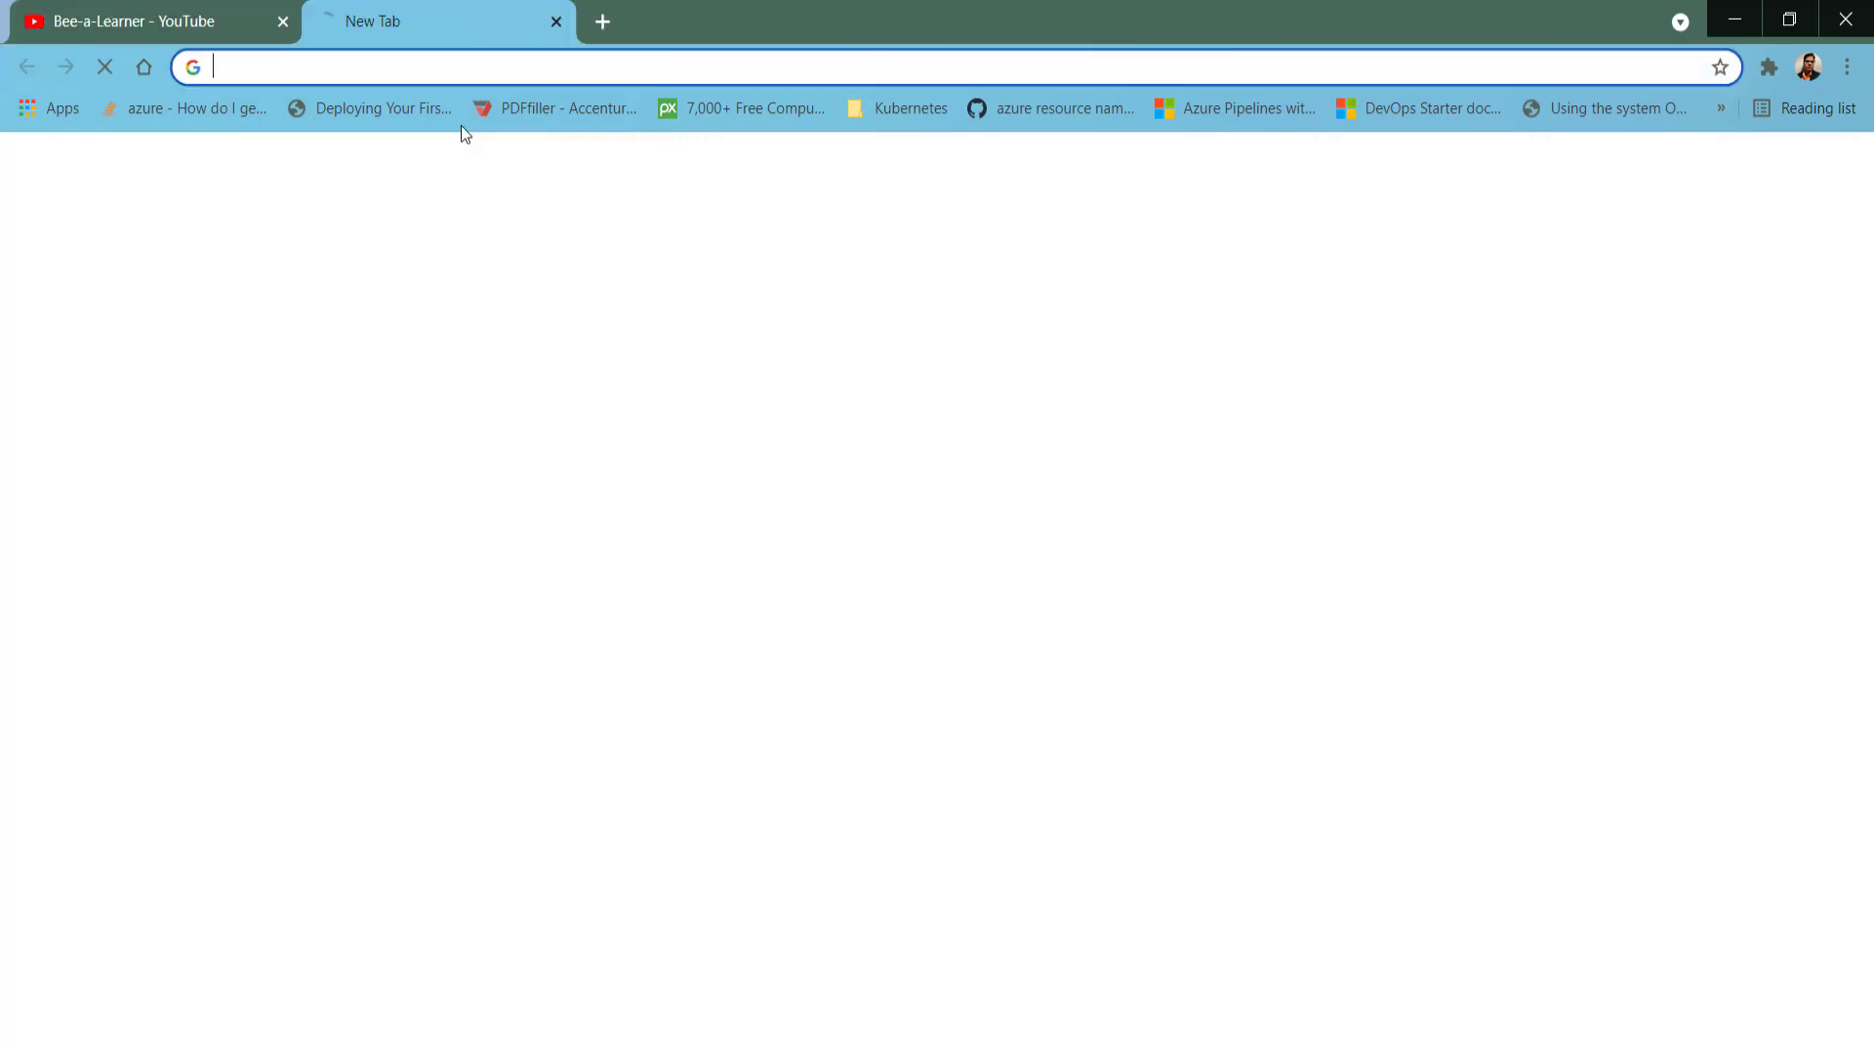
key(ctrl+v)
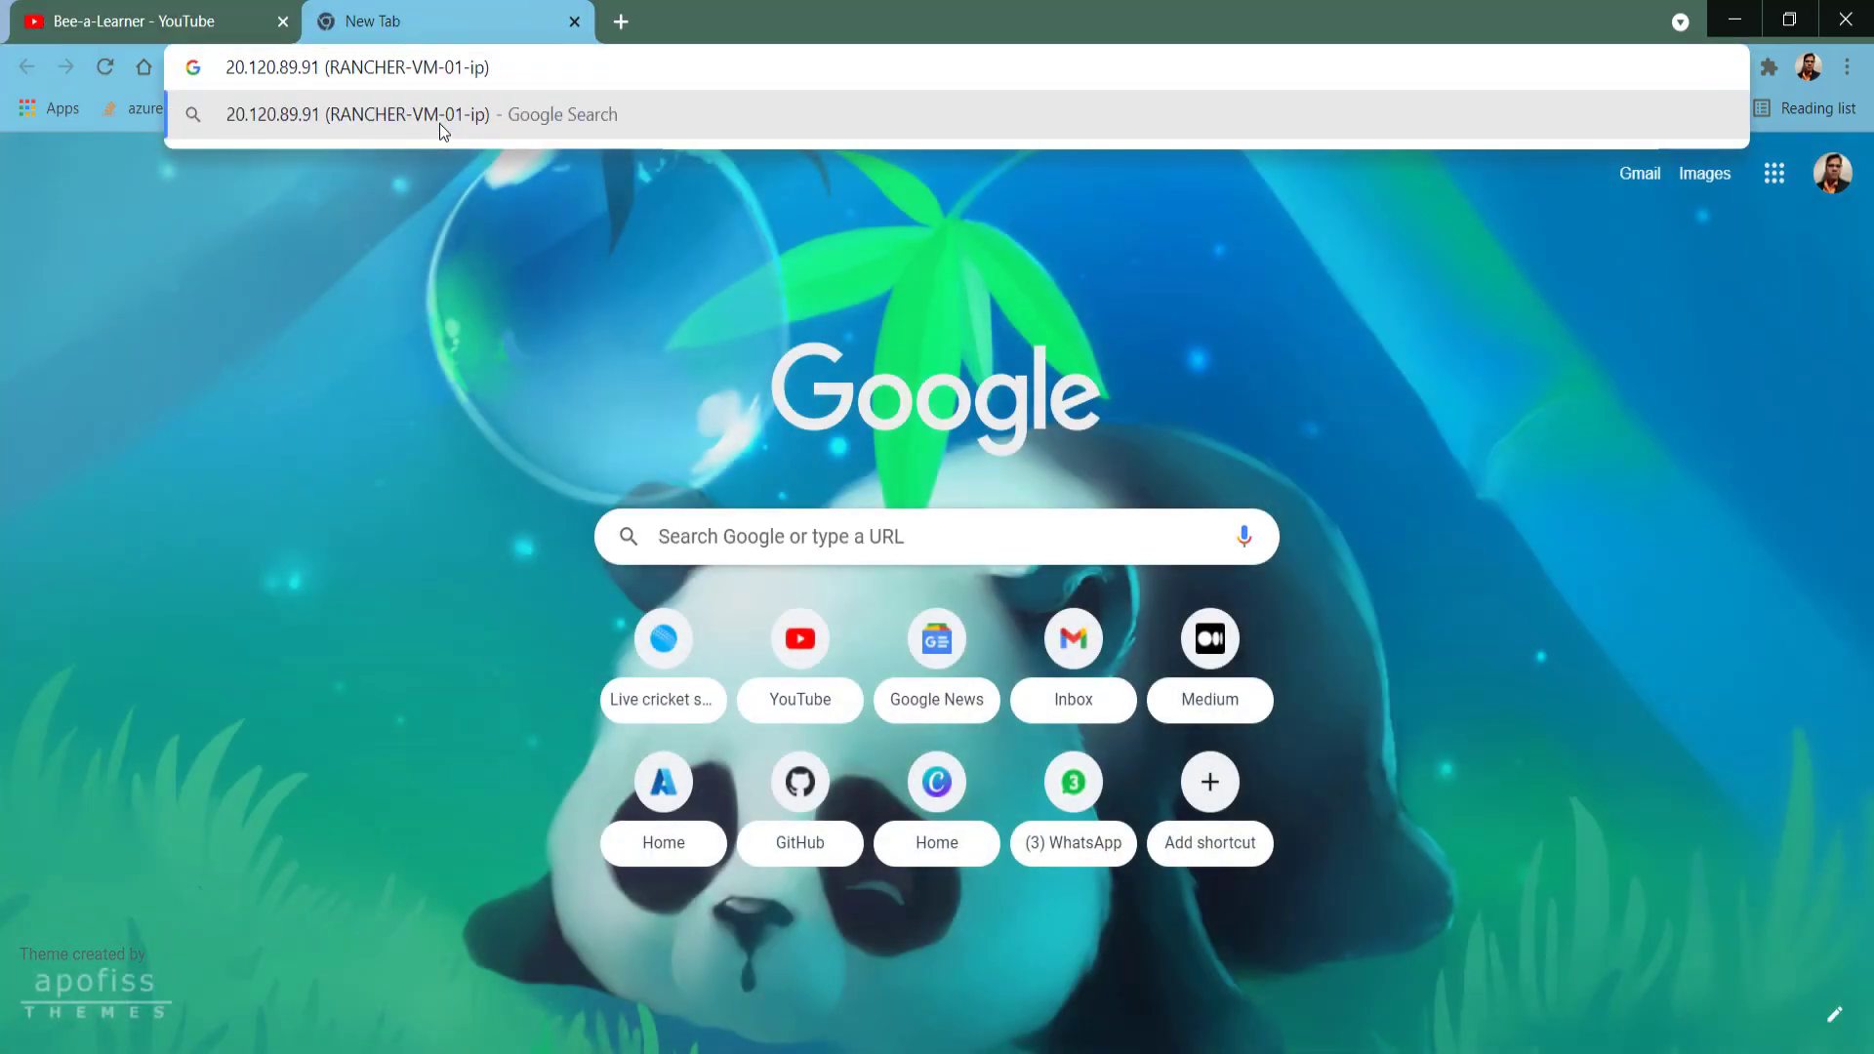
text(https://20.120.89.91:844)
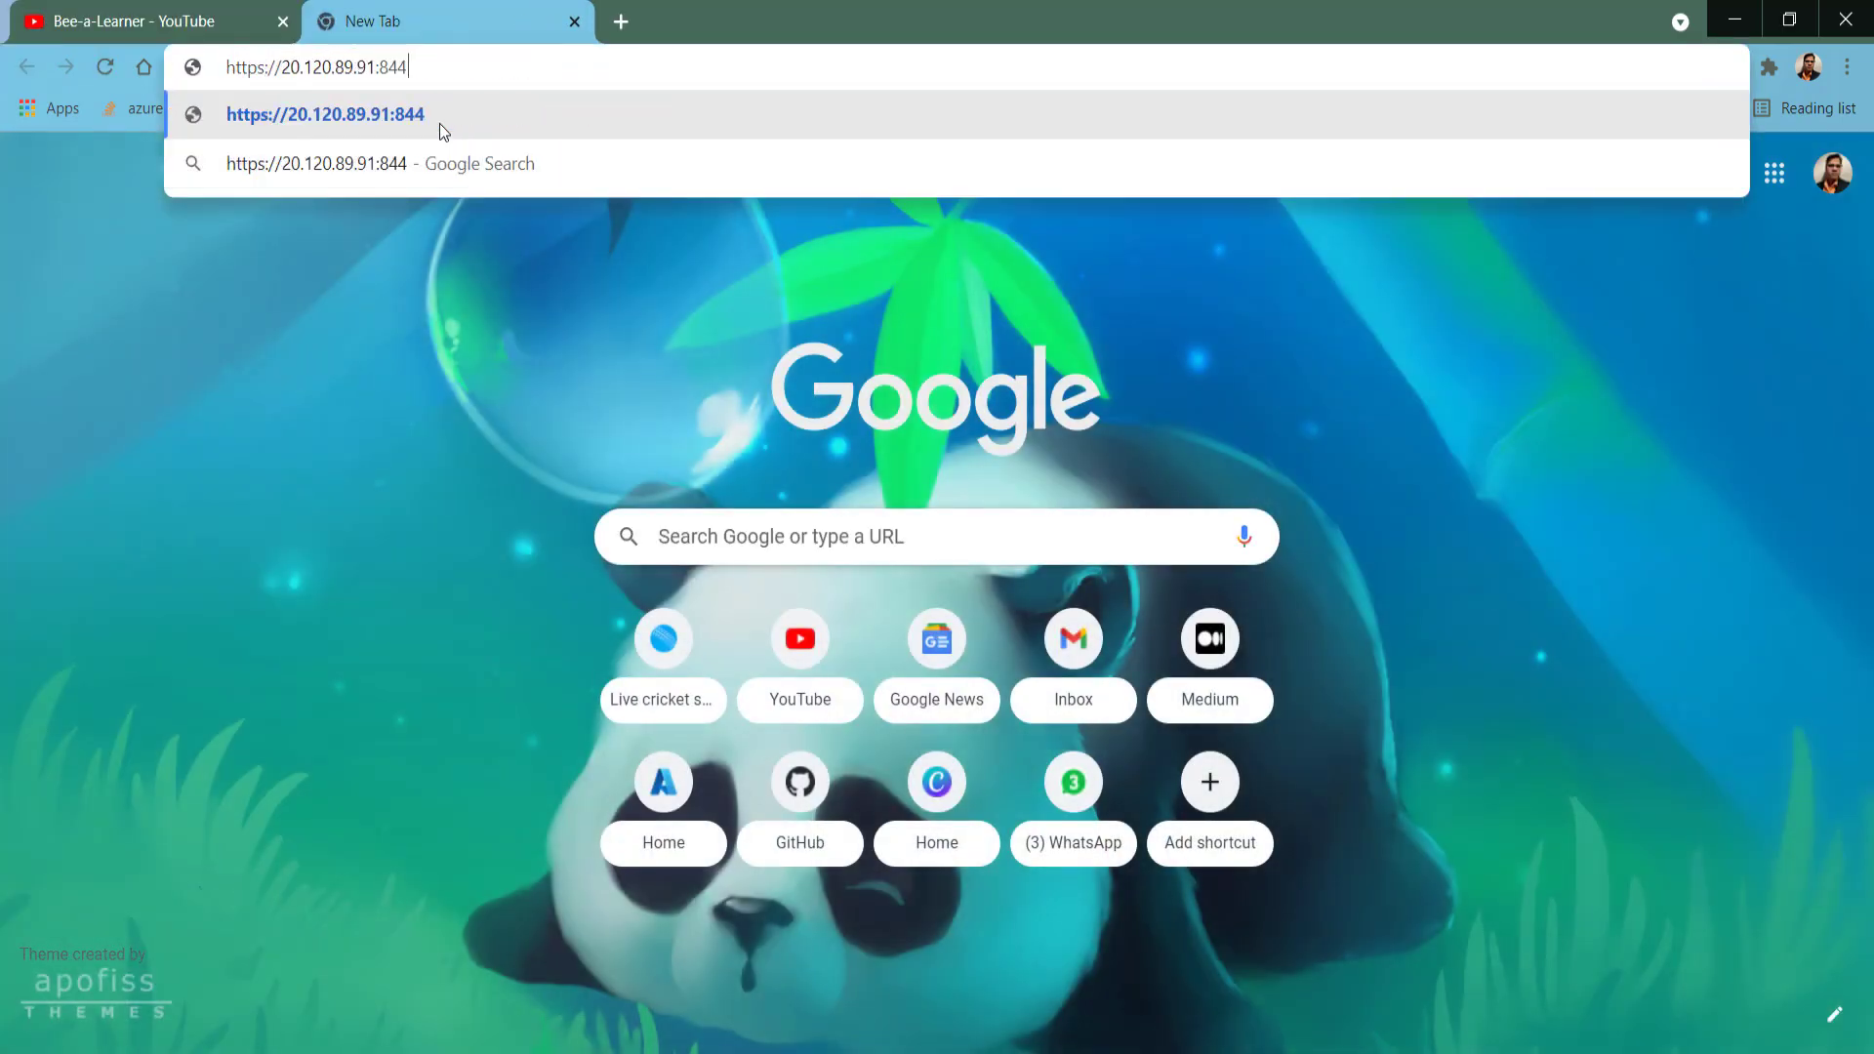
text(3)
key(Return)
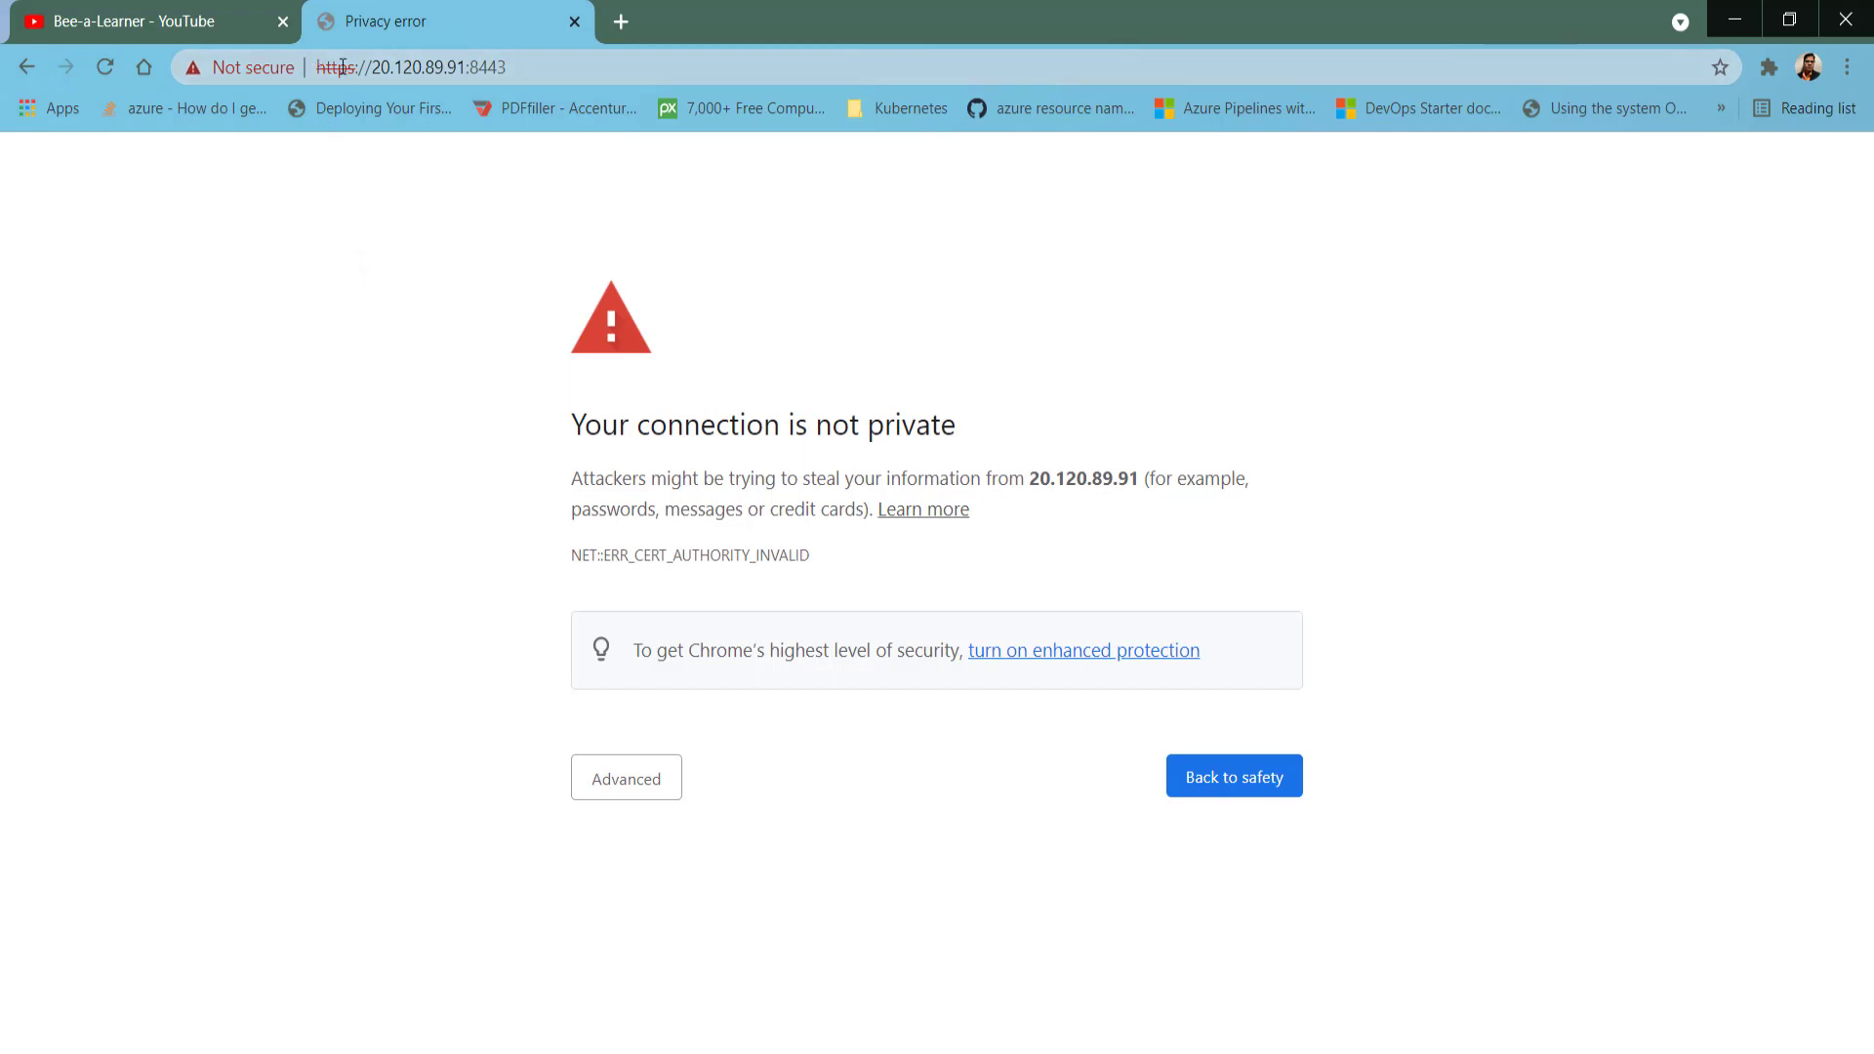
click(649, 786)
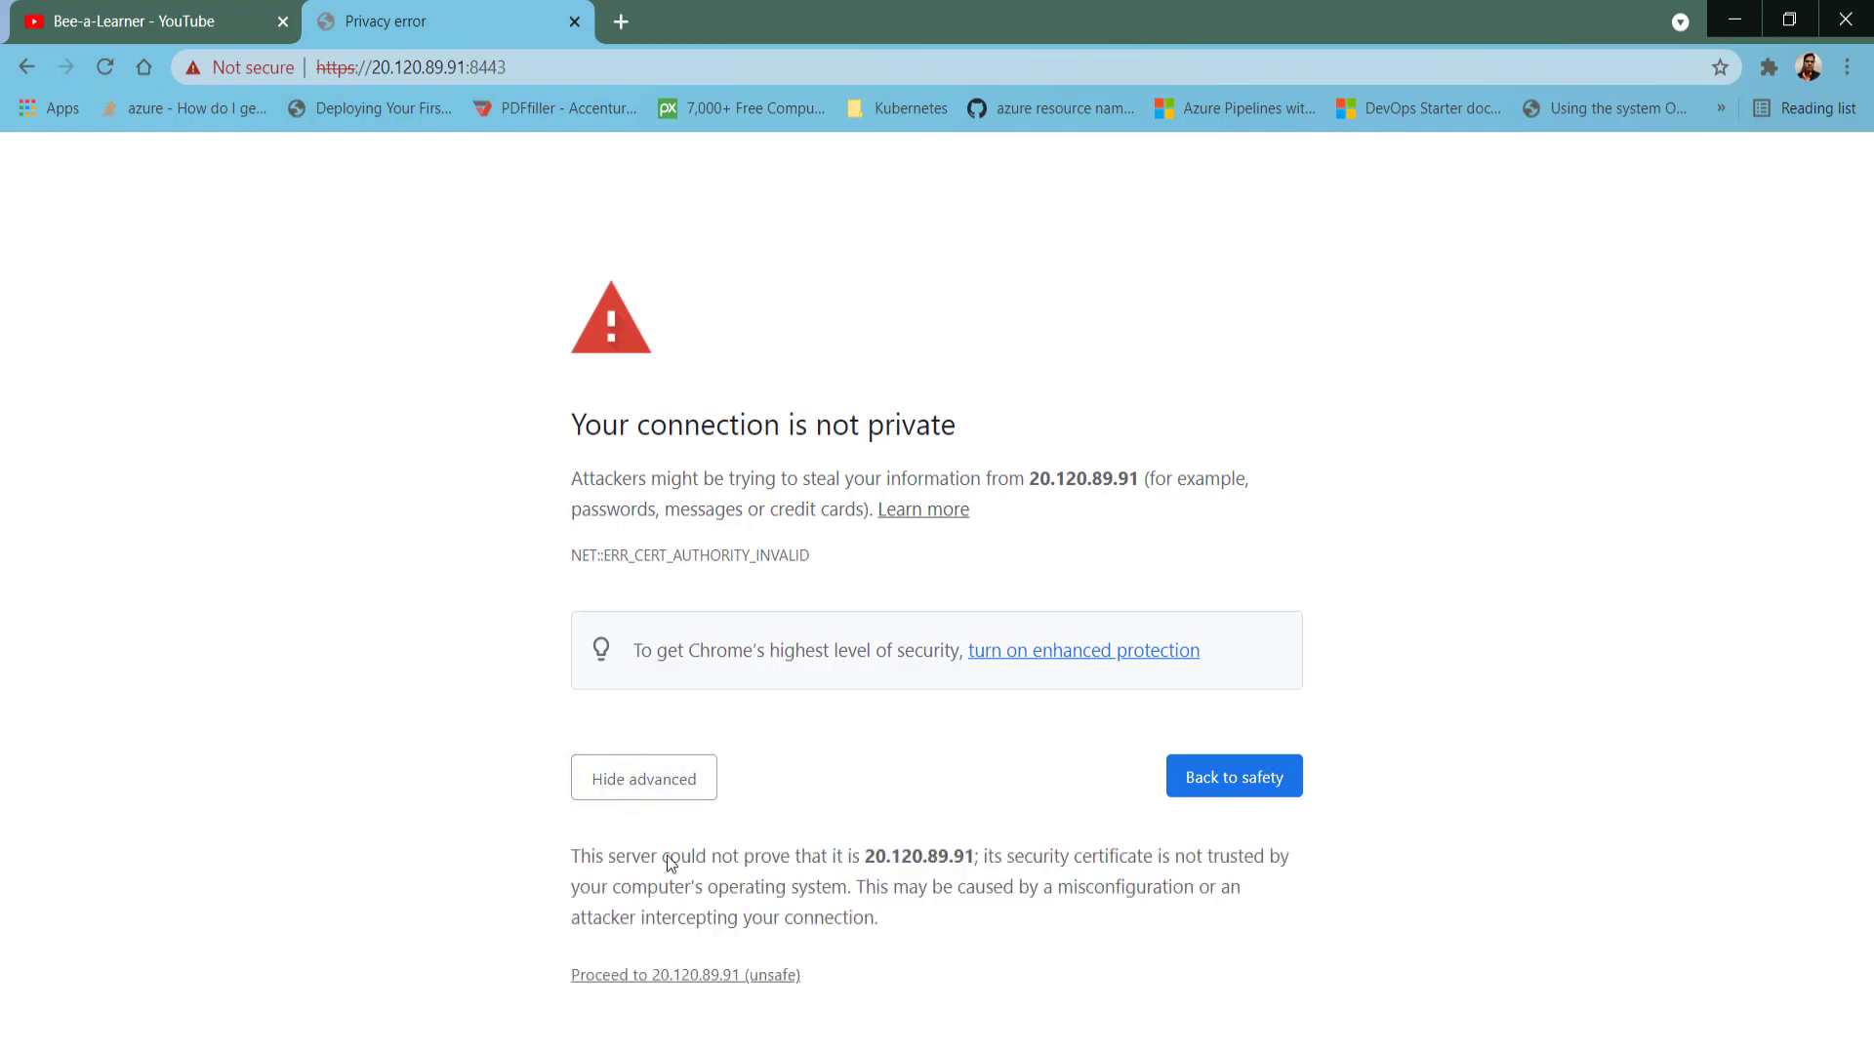
click(629, 975)
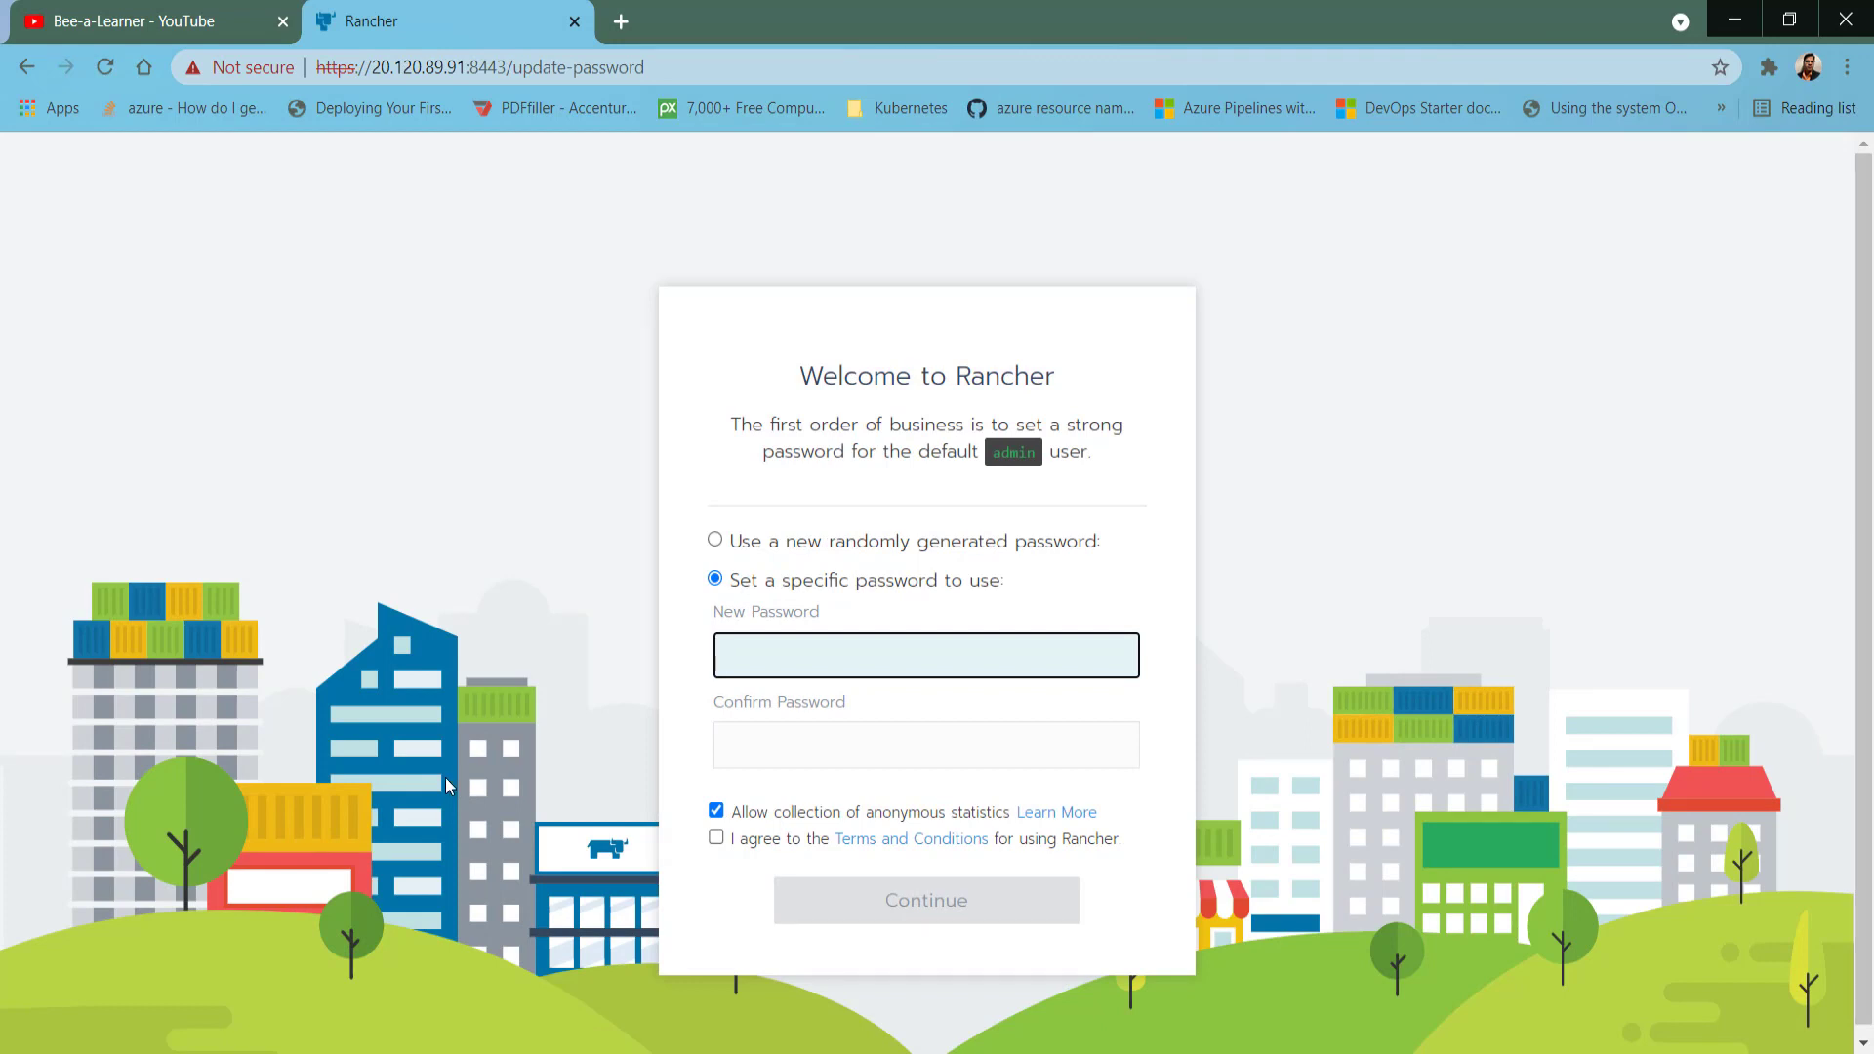
Complete Rancher's initial setup with a new admin password, agreed Terms and Conditions, and 20.120.89.91:8443 as the server URL.
text(••••••••••)
key(Tab)
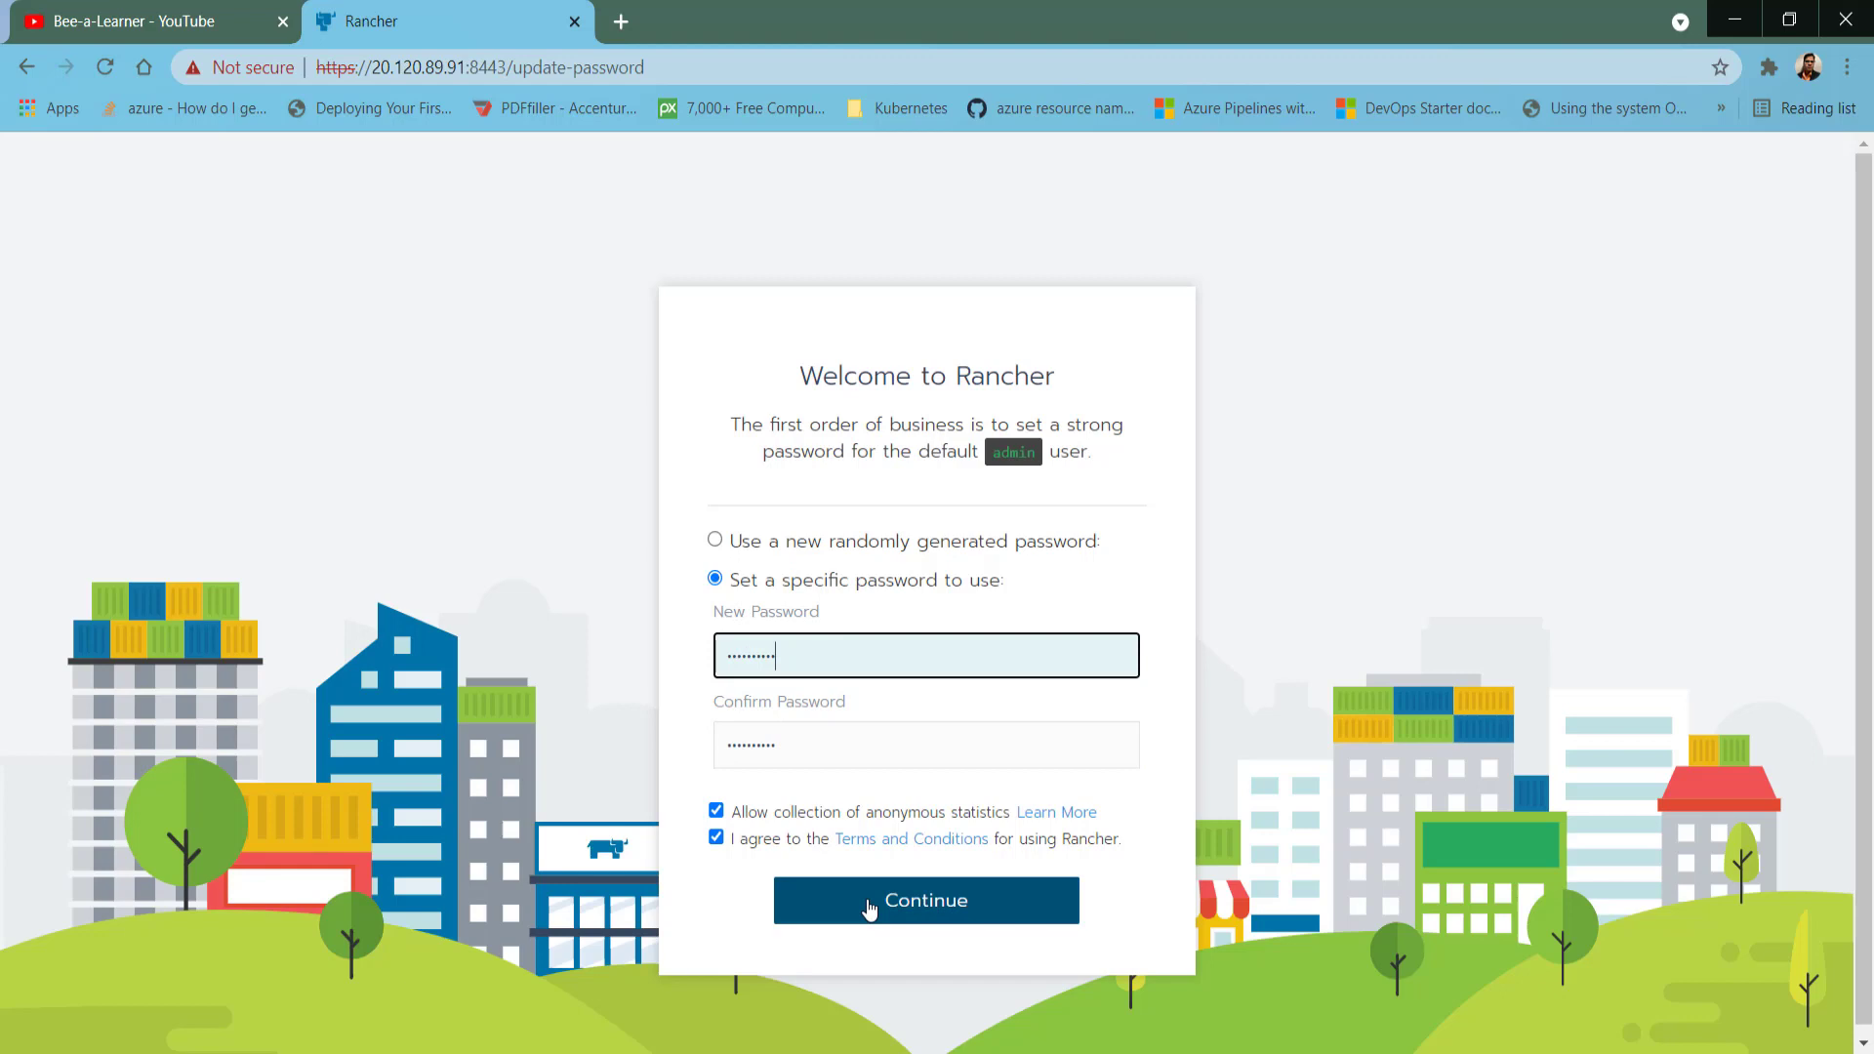
click(872, 900)
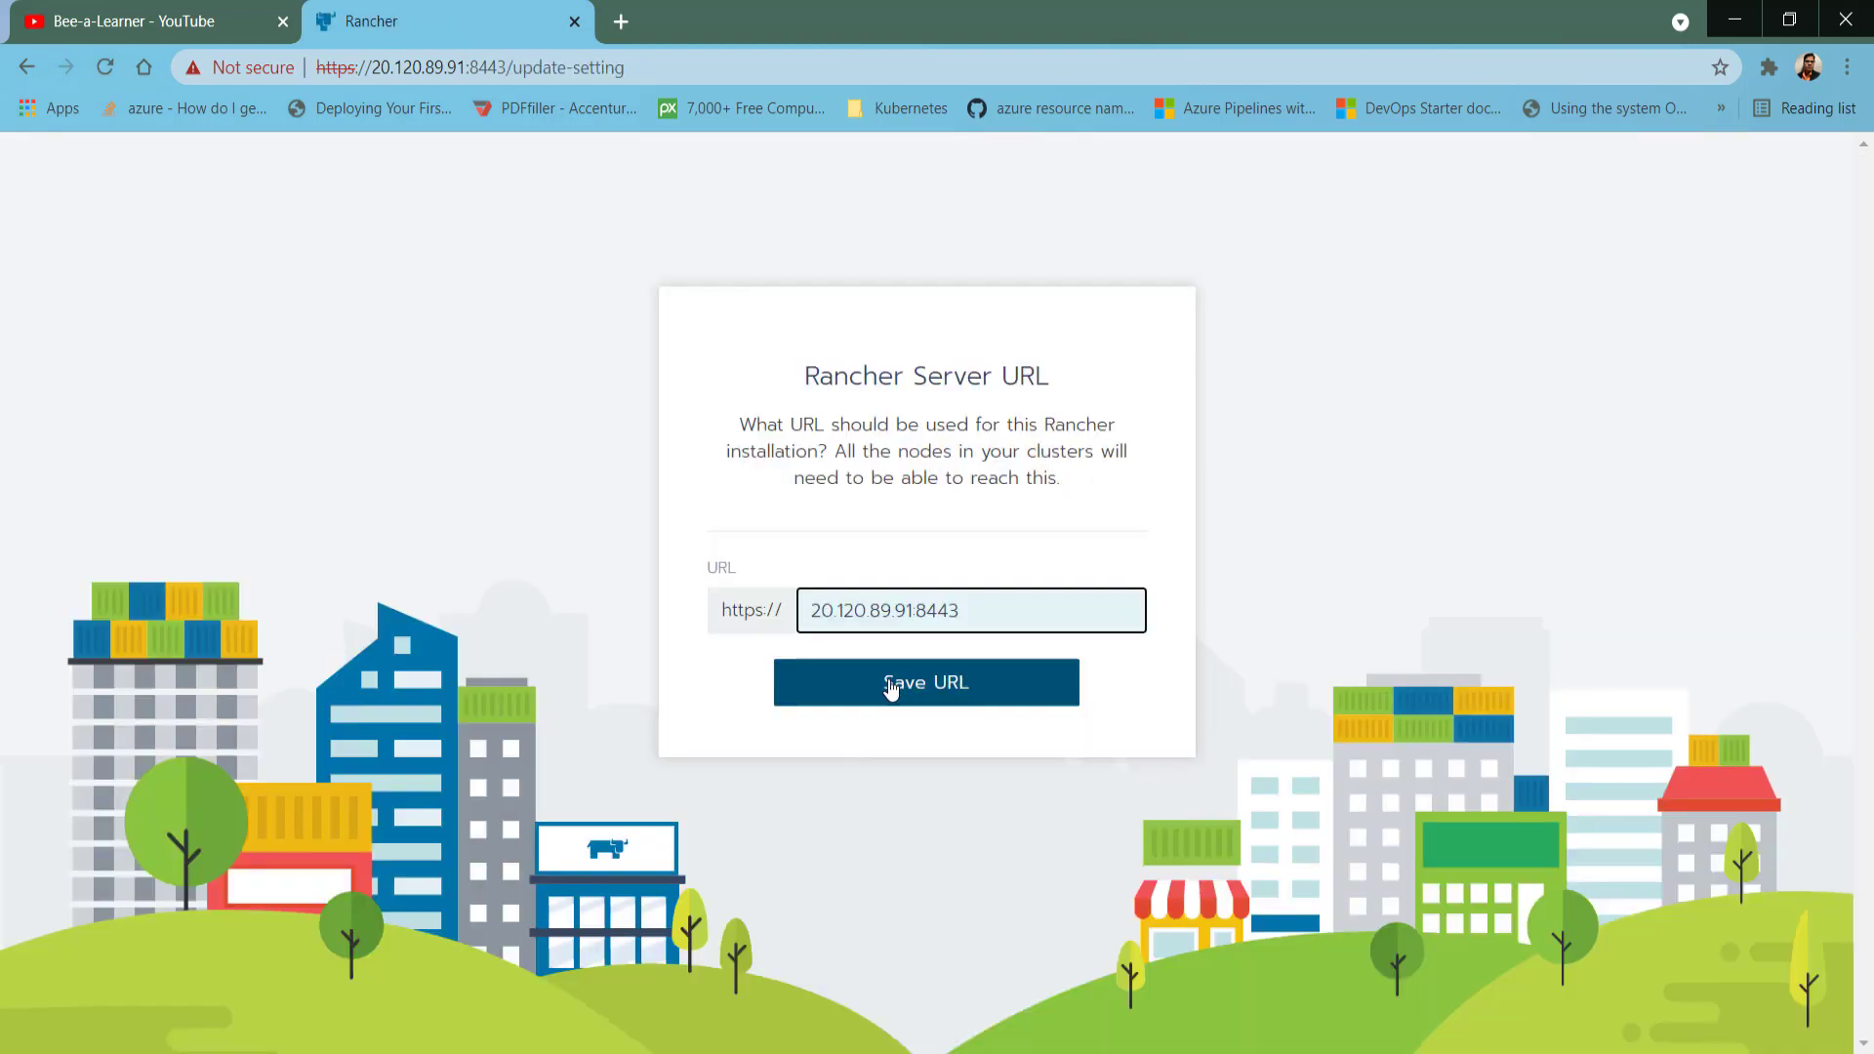
click(885, 685)
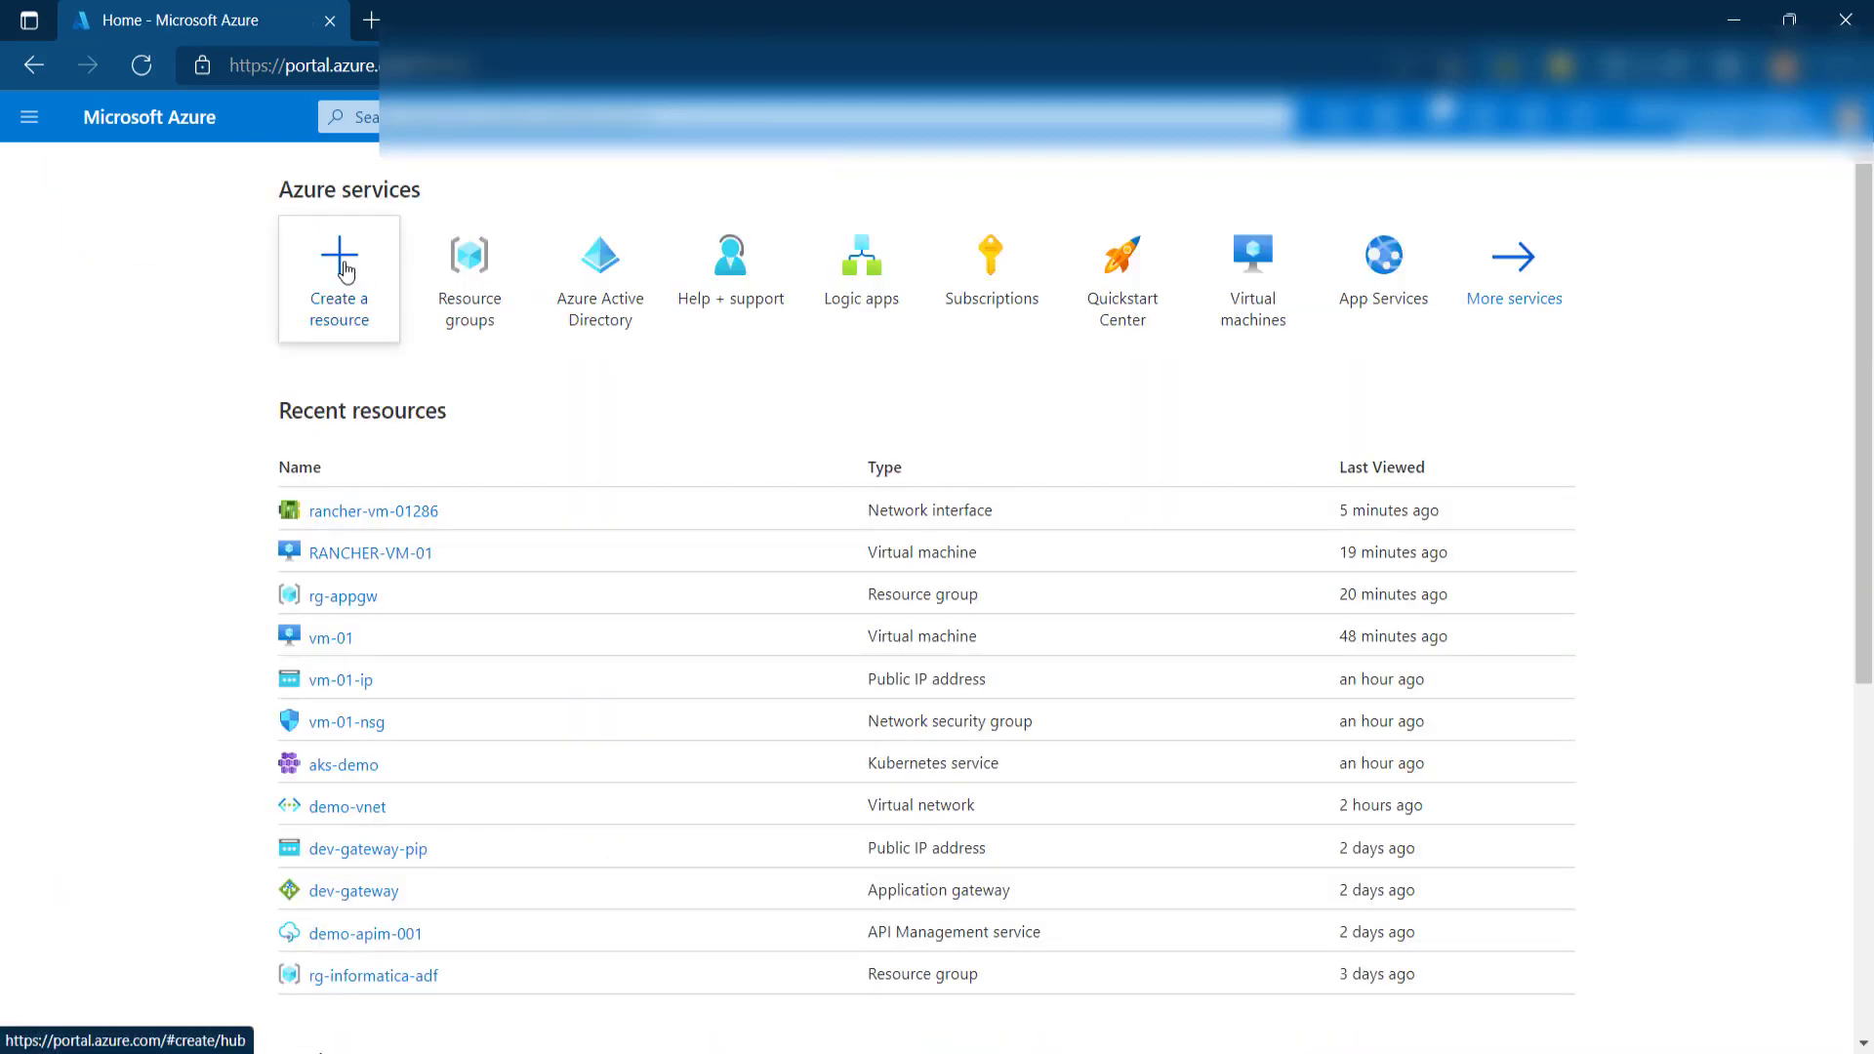
In the Azure portal, search the create-resource marketplace for rancher and open the RancherOS offer.
click(342, 264)
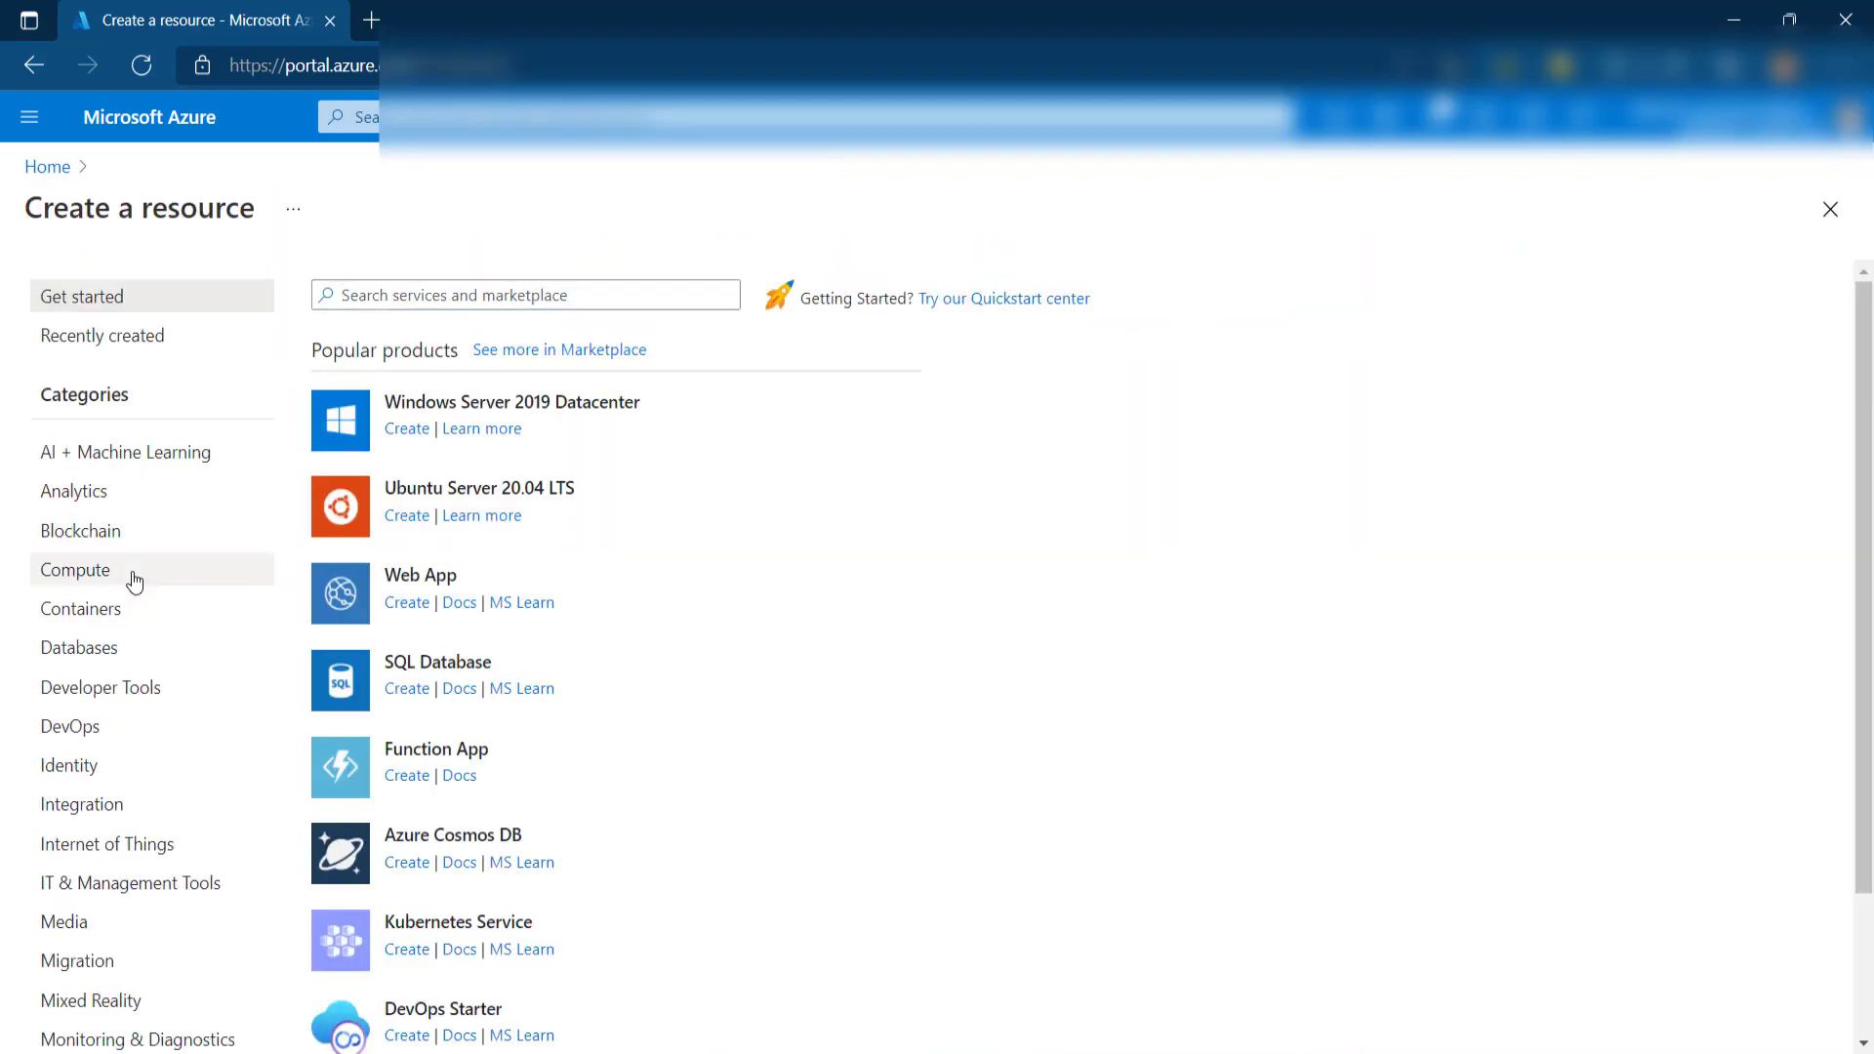
click(135, 576)
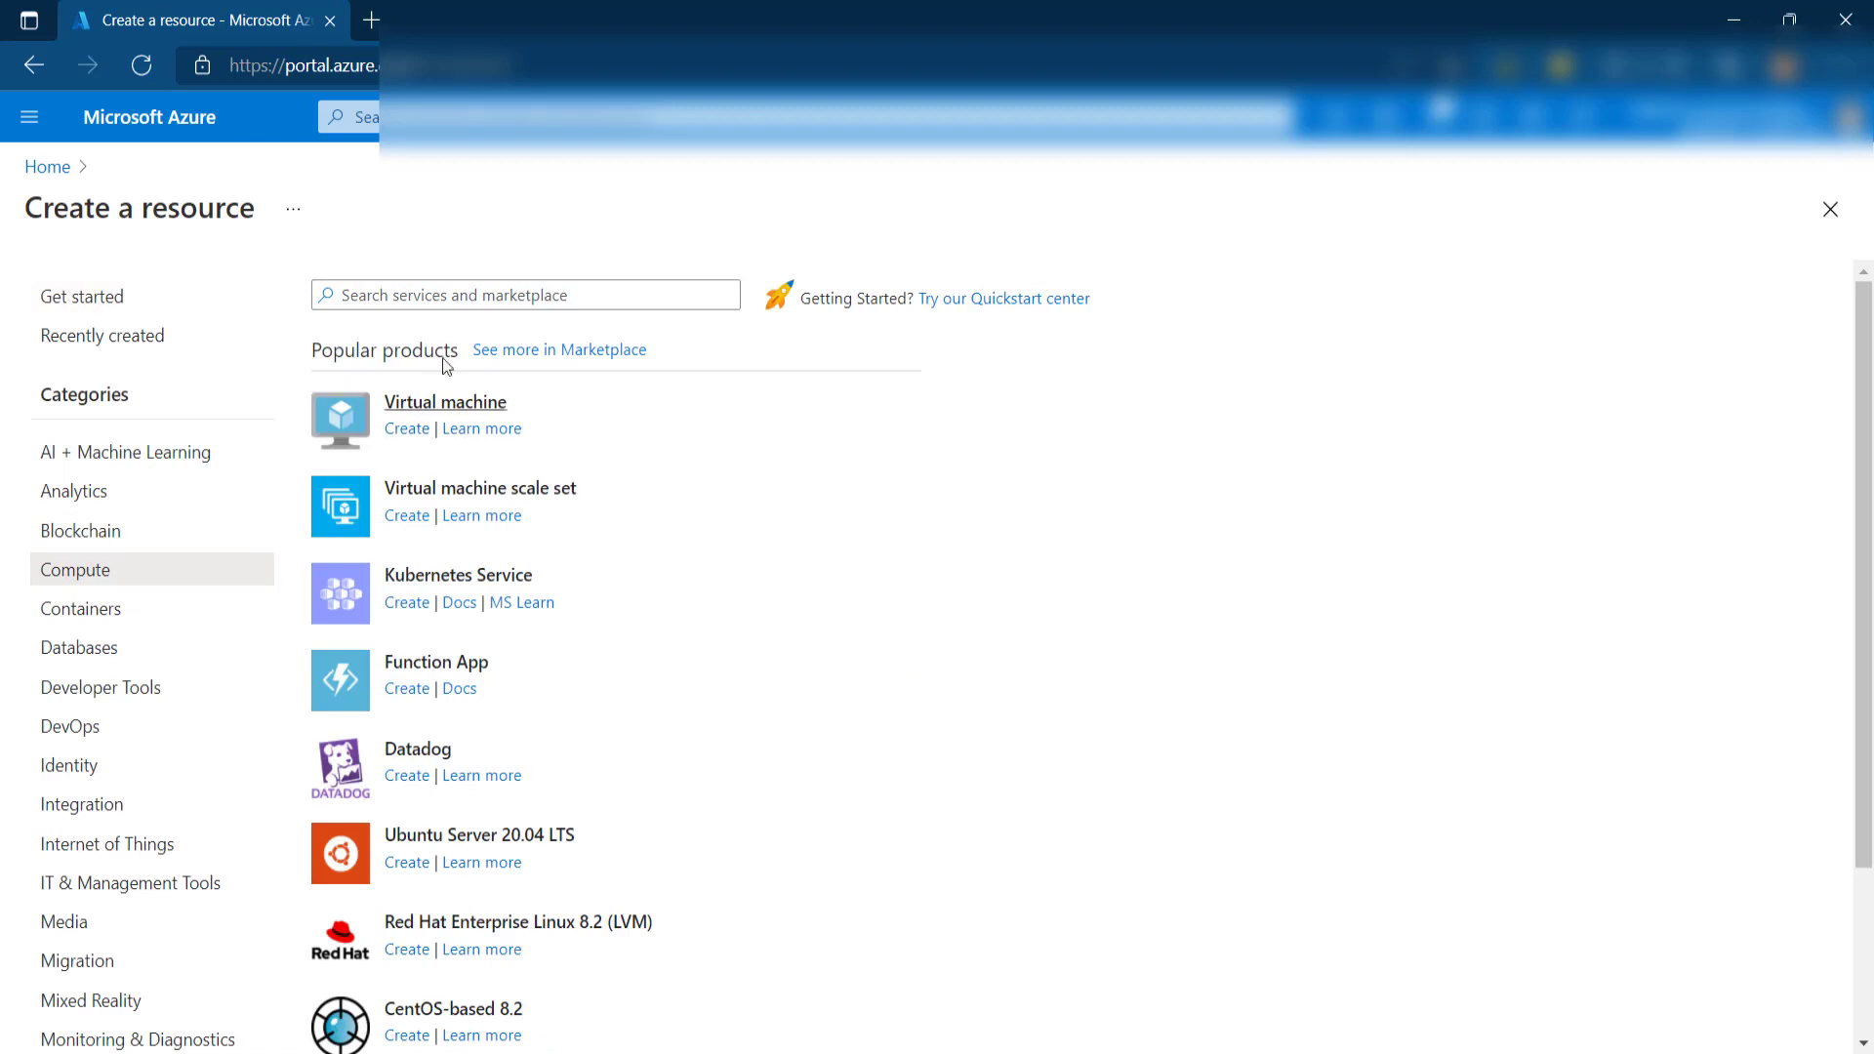
click(411, 291)
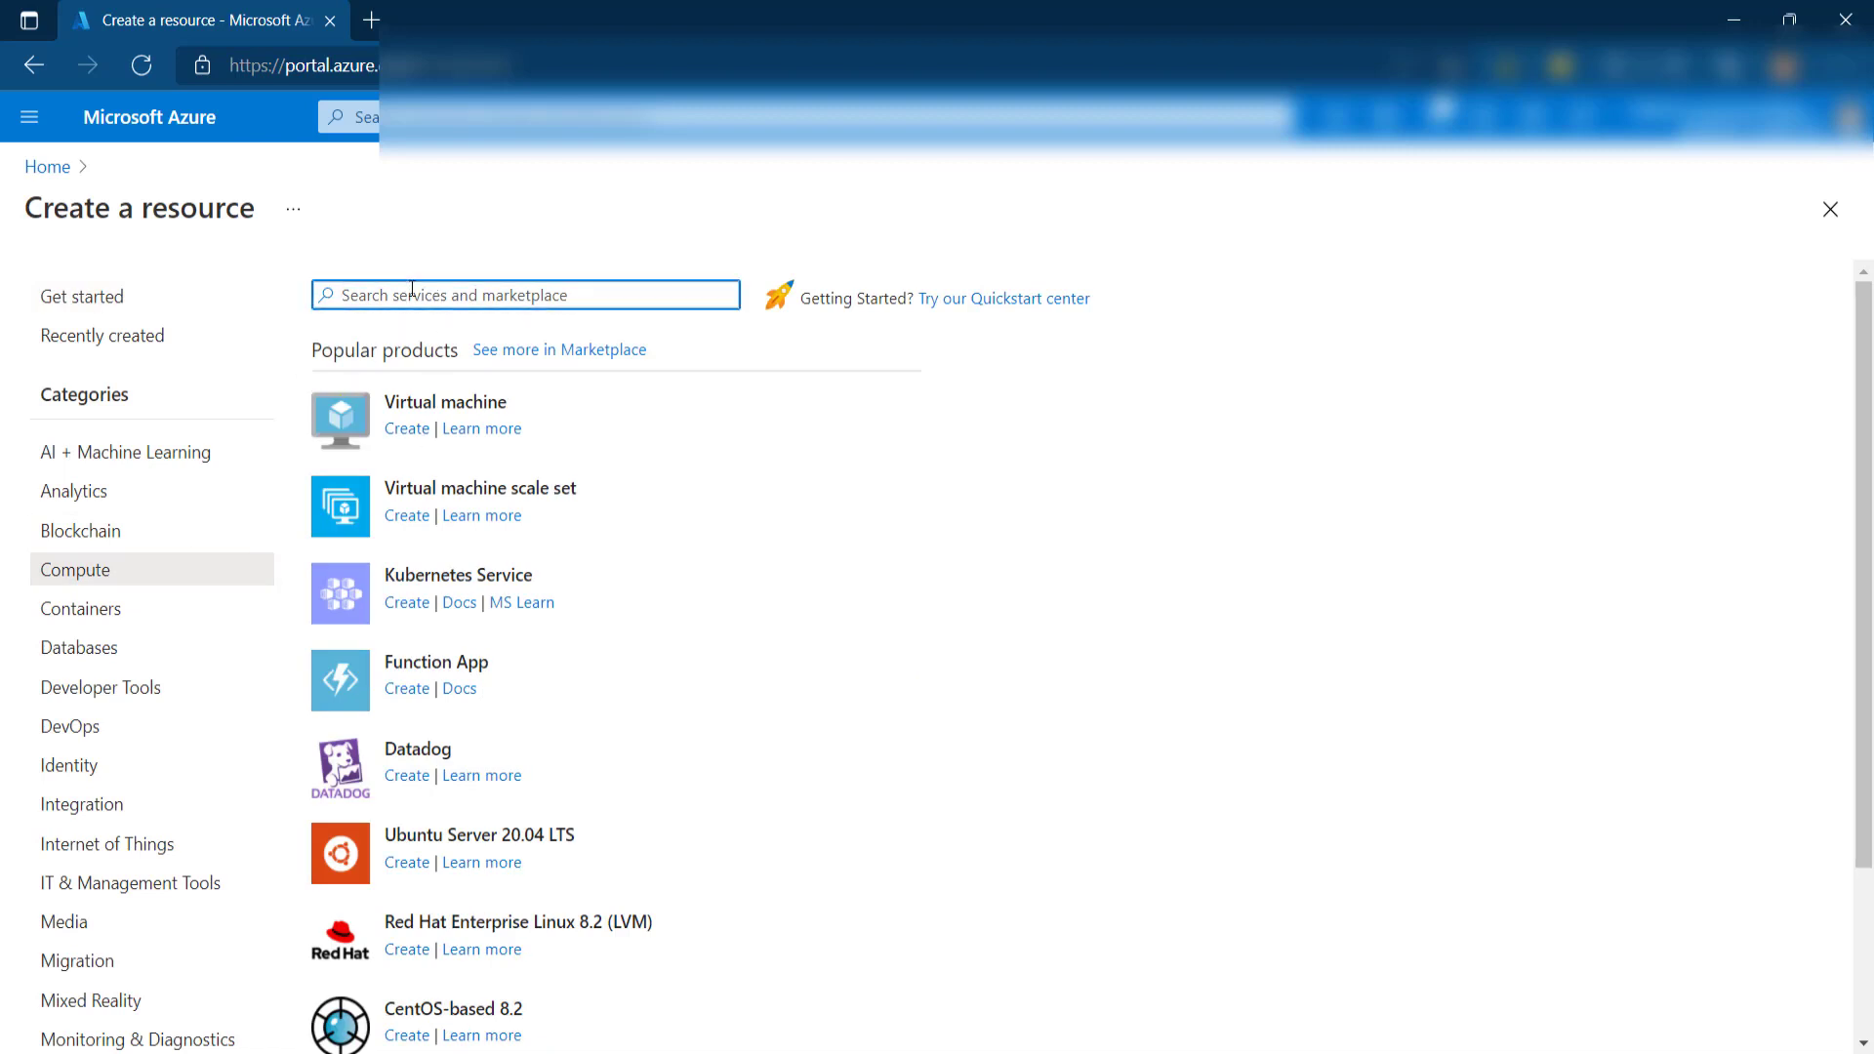
text(ranmch)
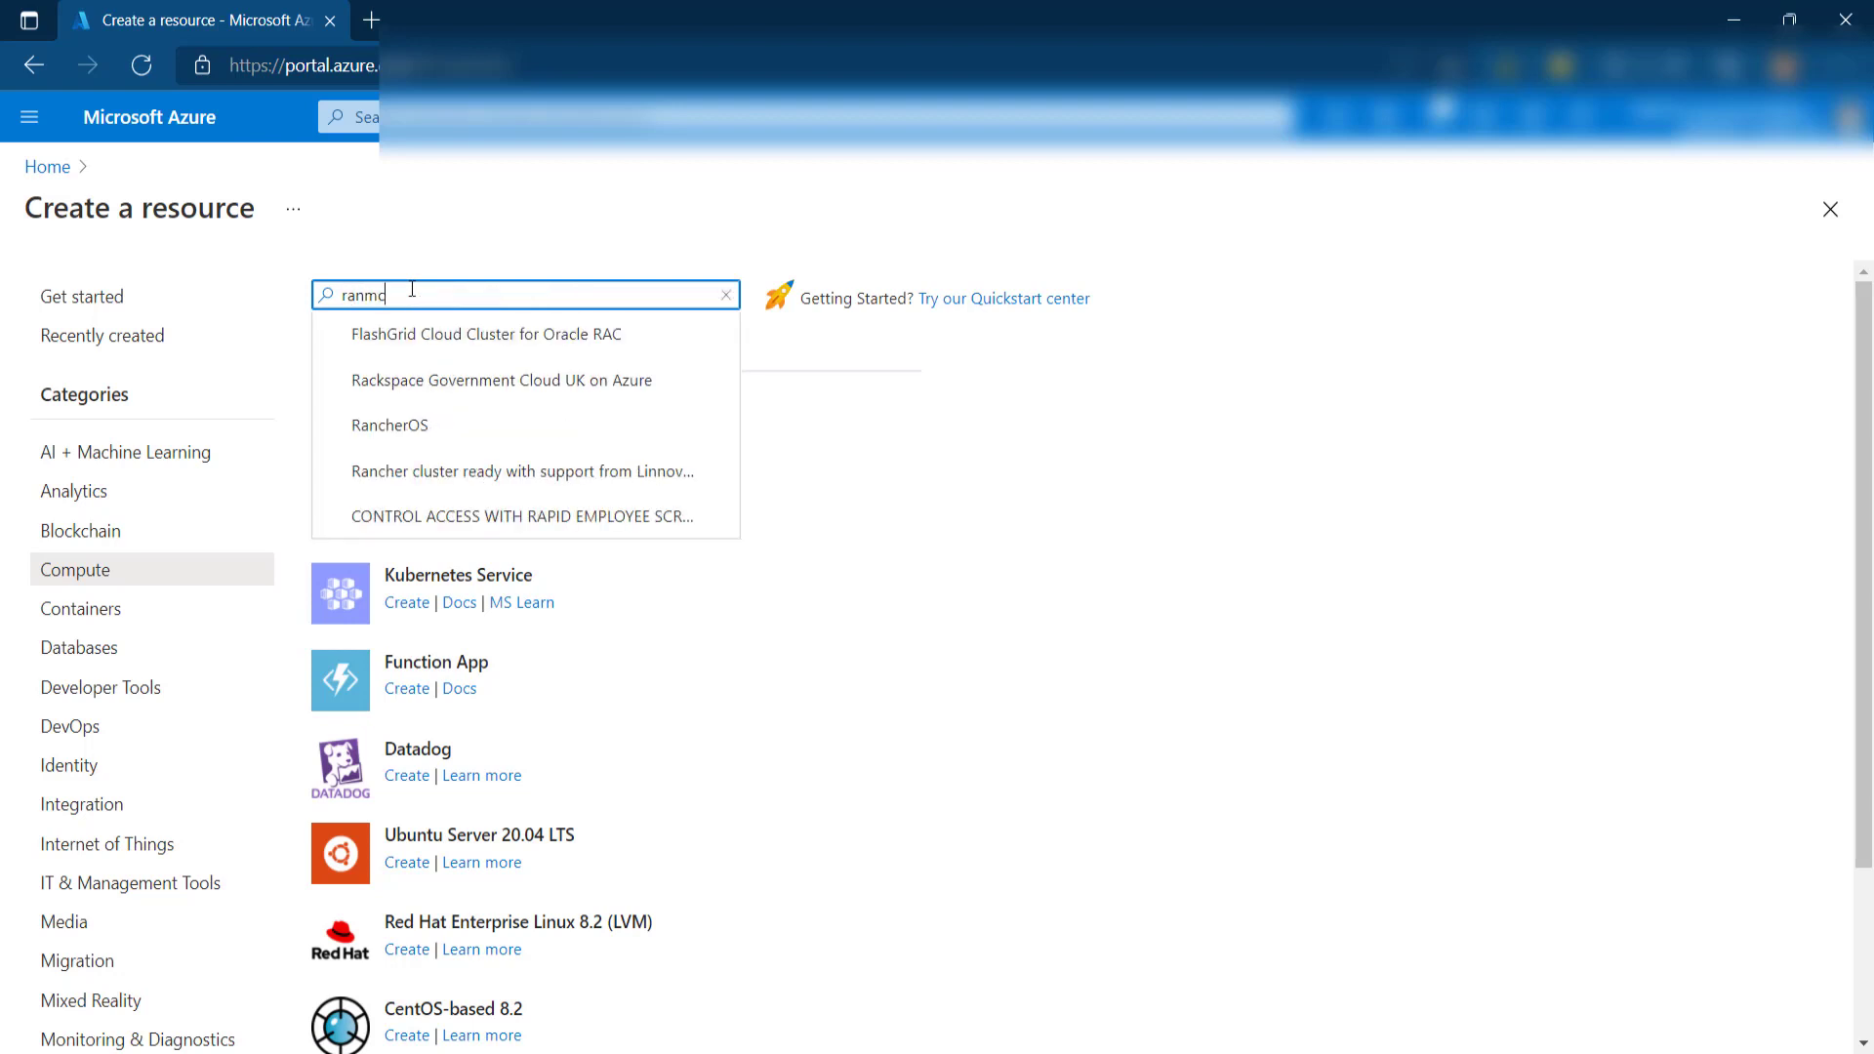
key(Left)
key(Left)
key(Delete)
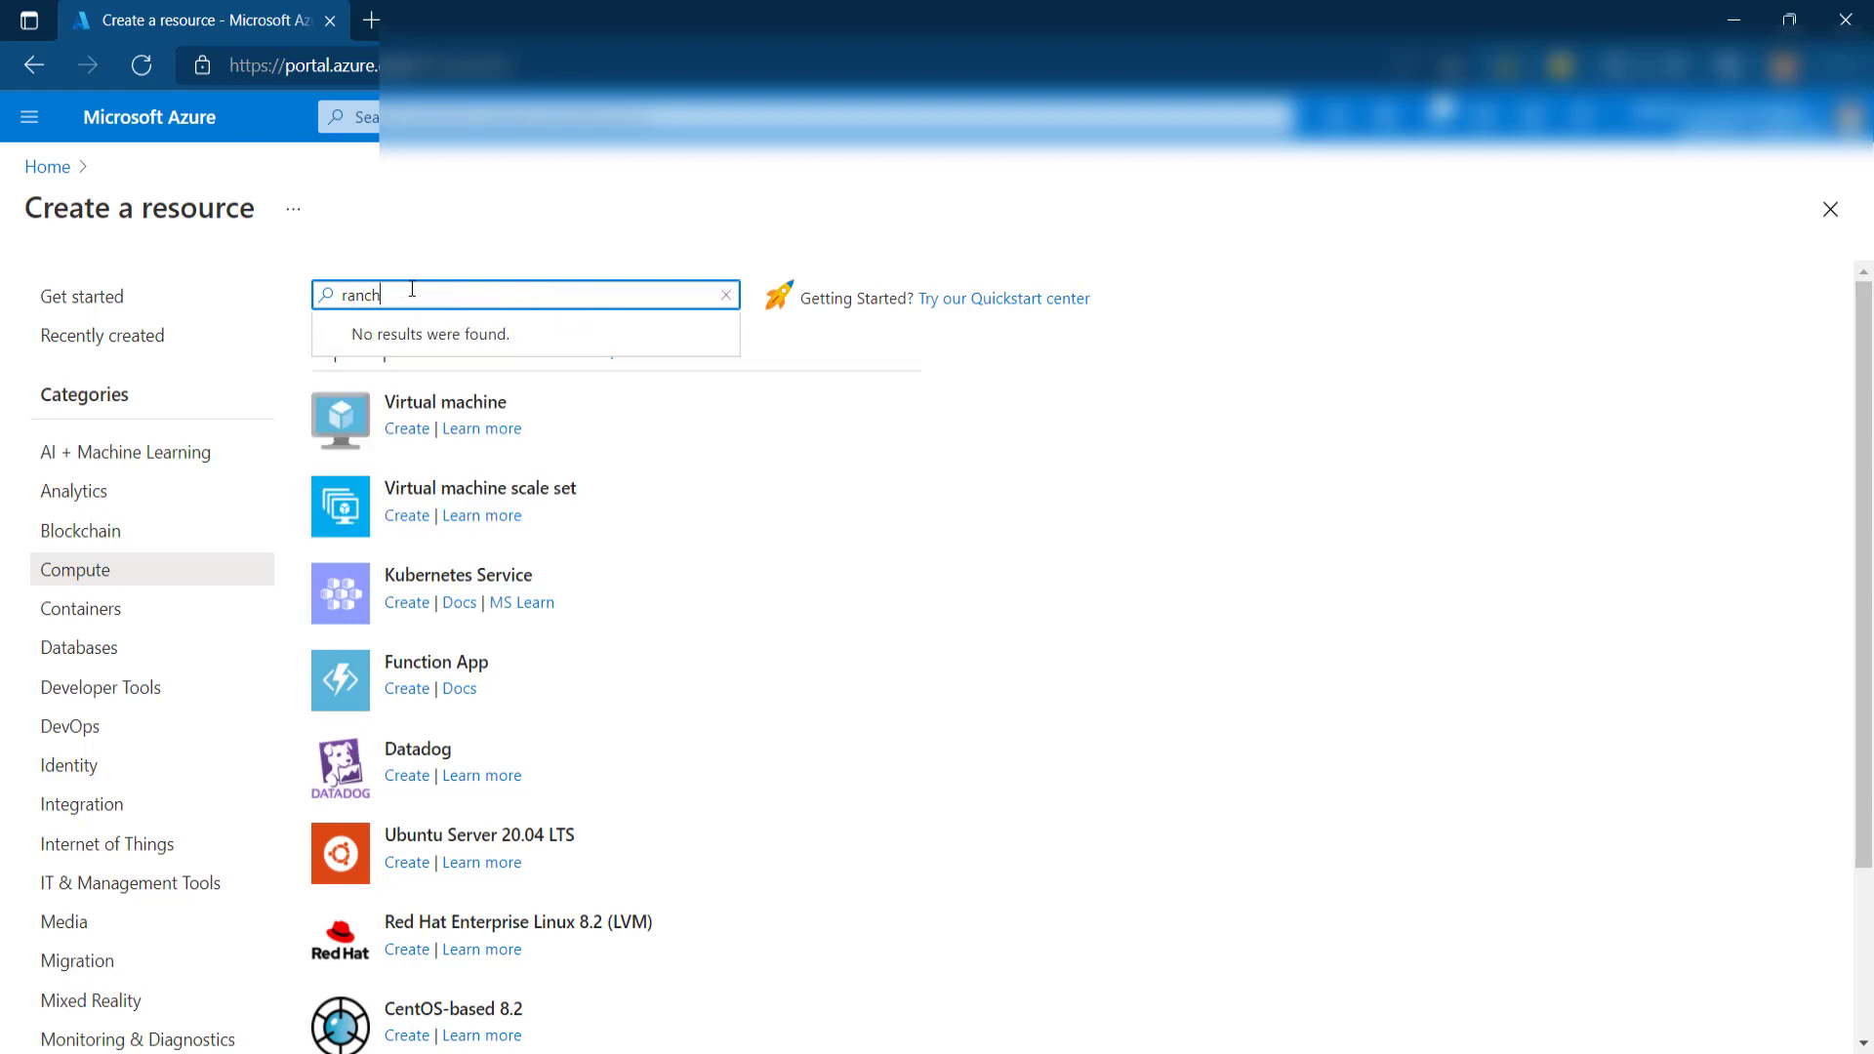
key(End)
text(er)
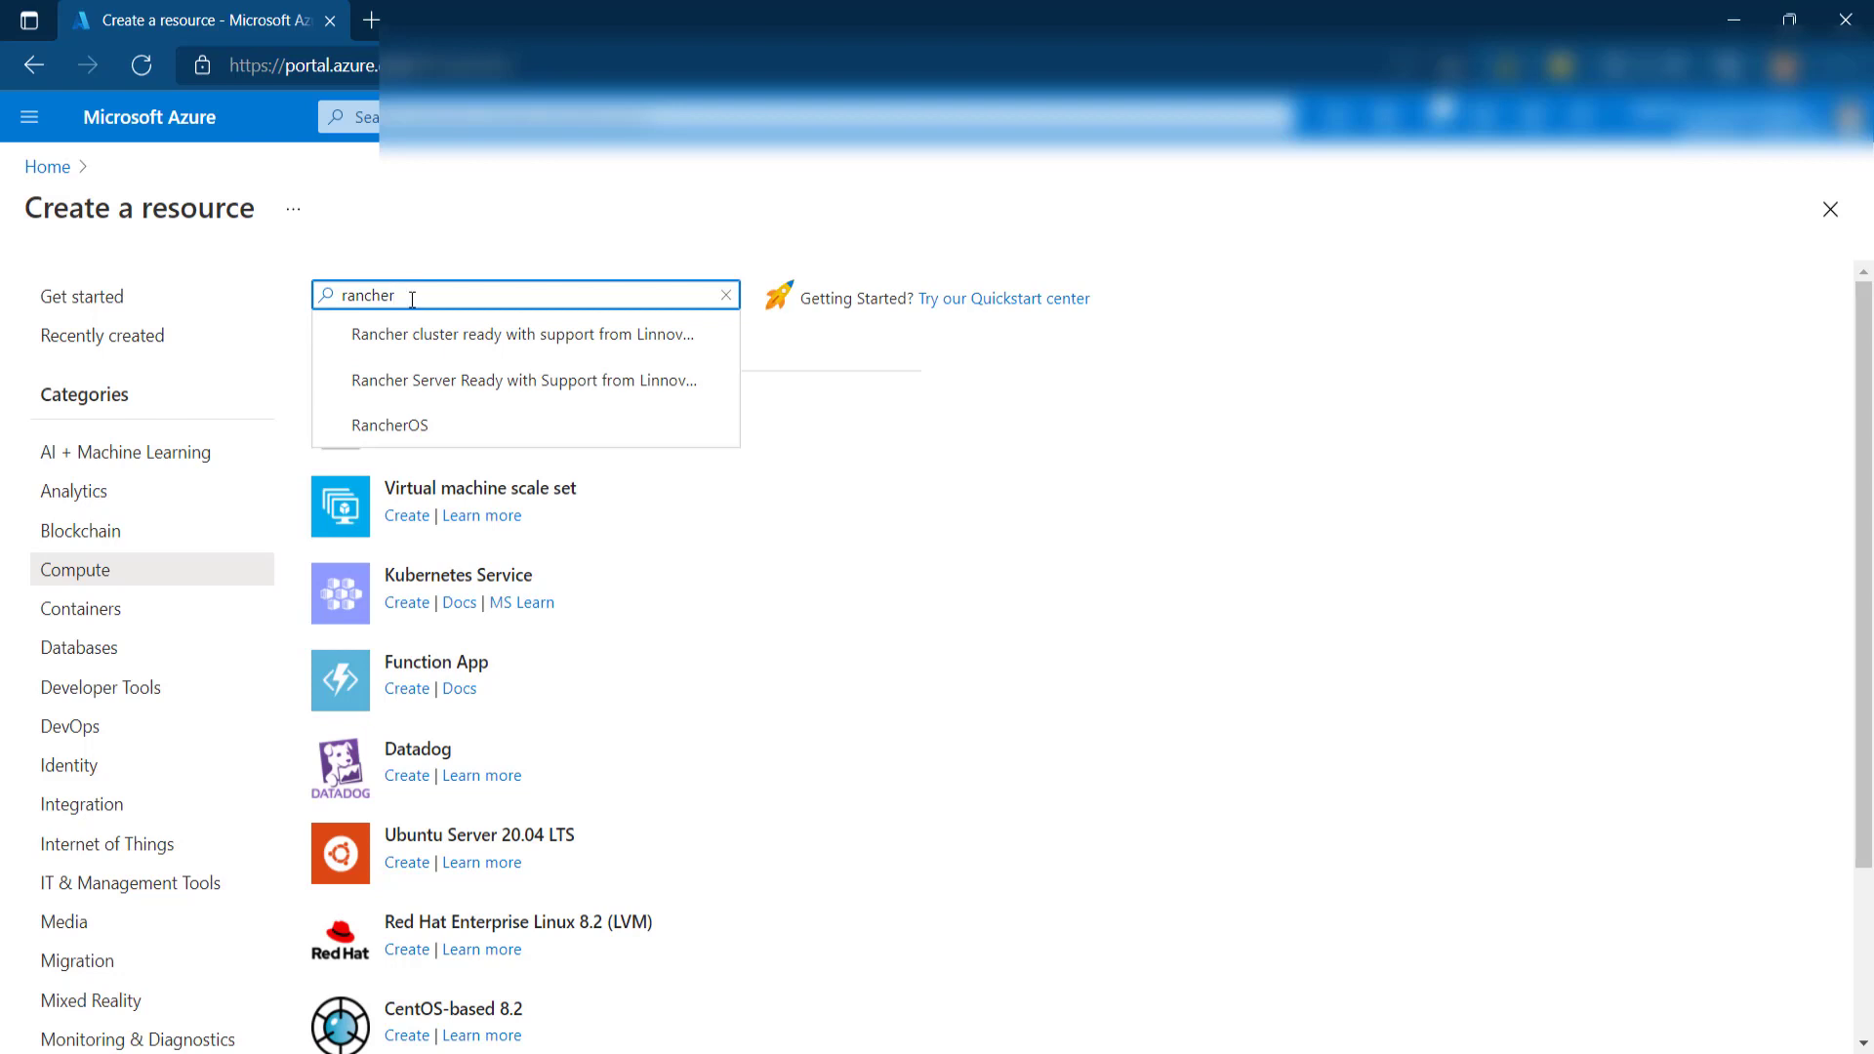
click(420, 424)
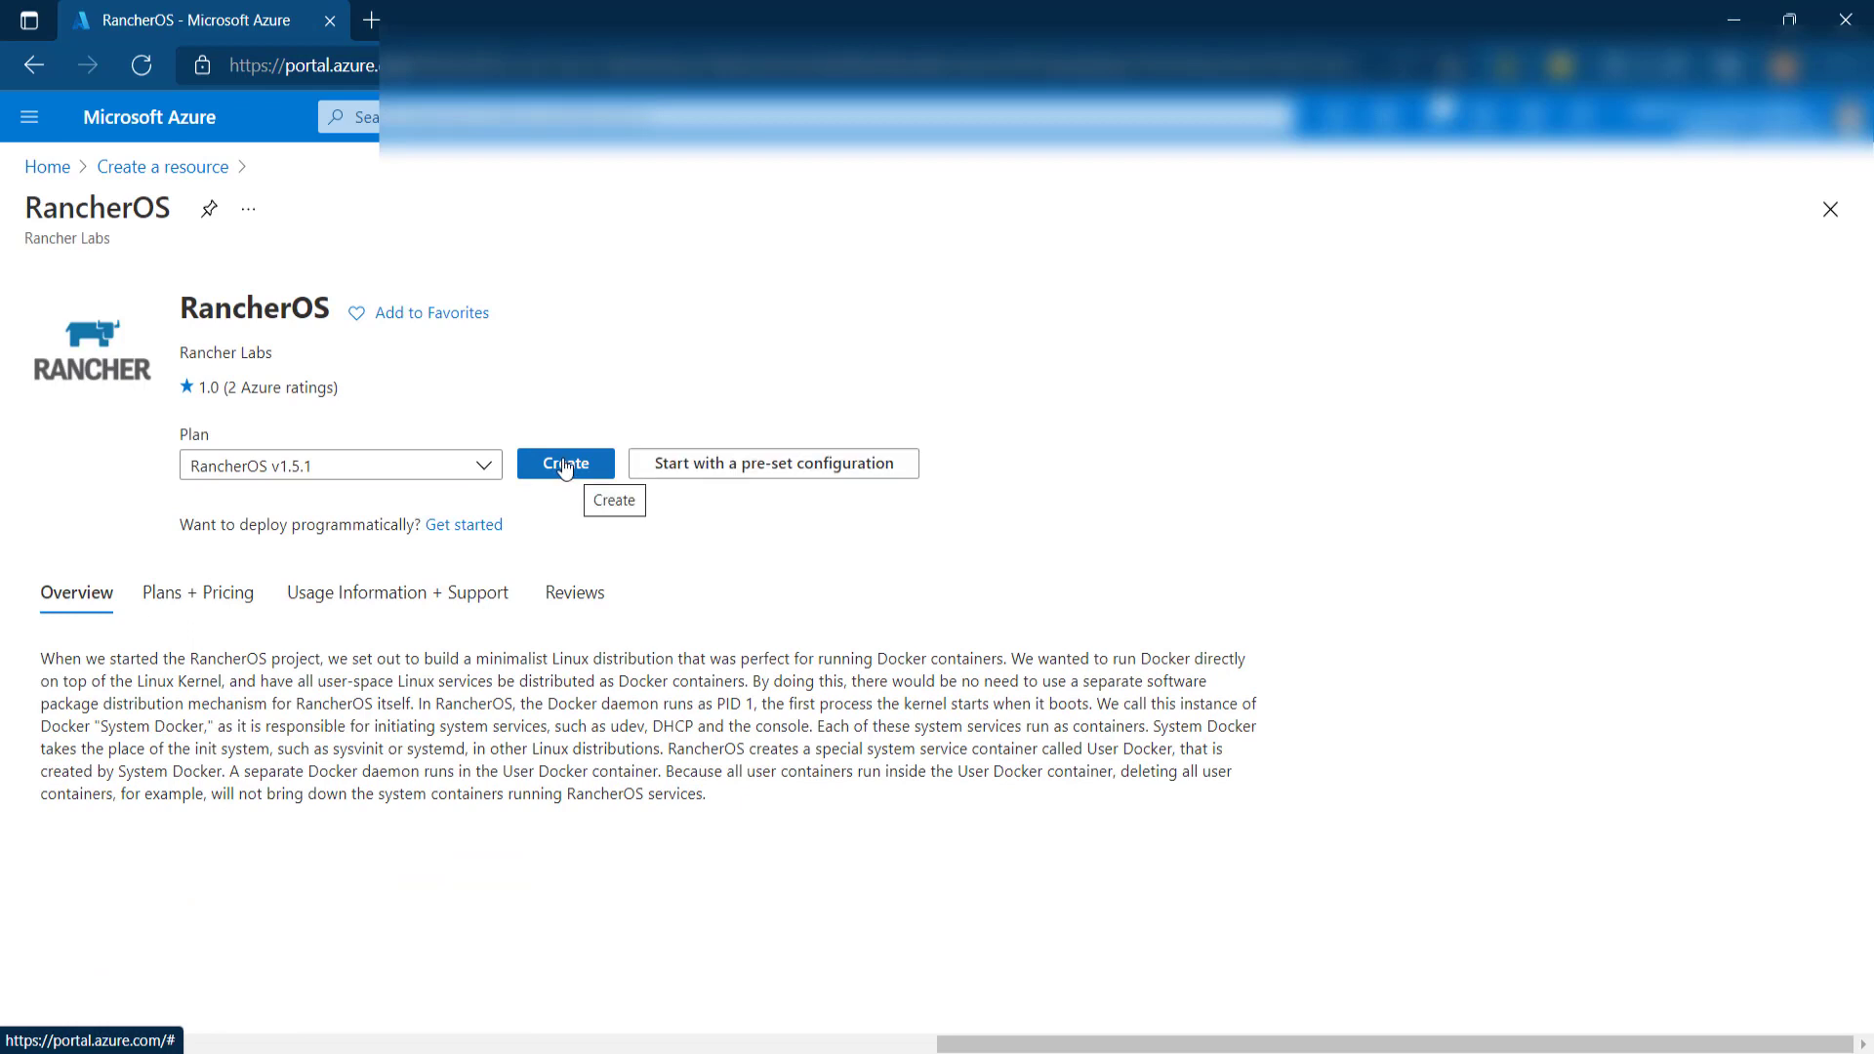
Start a virtual machine from the RancherOS v1.5.1 plan and examine its basic settings, including the Password and SSH public key authentication options.
click(565, 467)
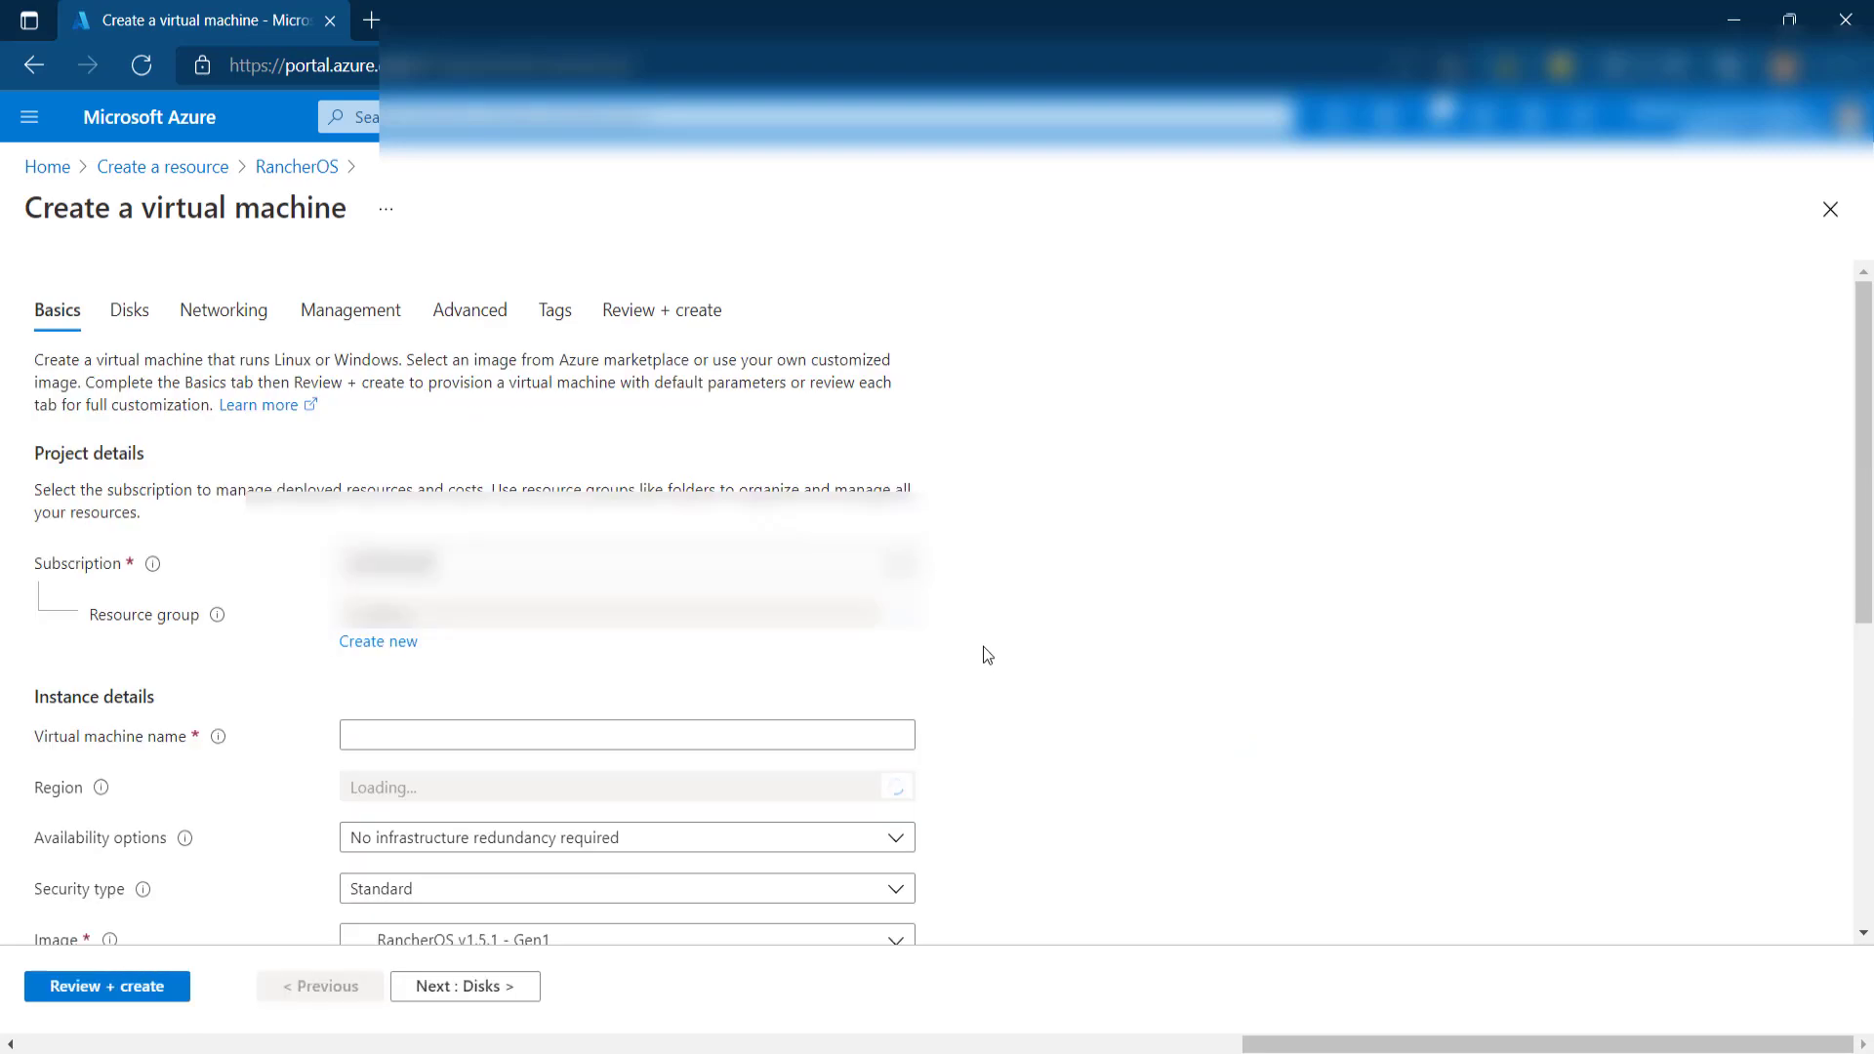
scroll(1003, 642, down, 5)
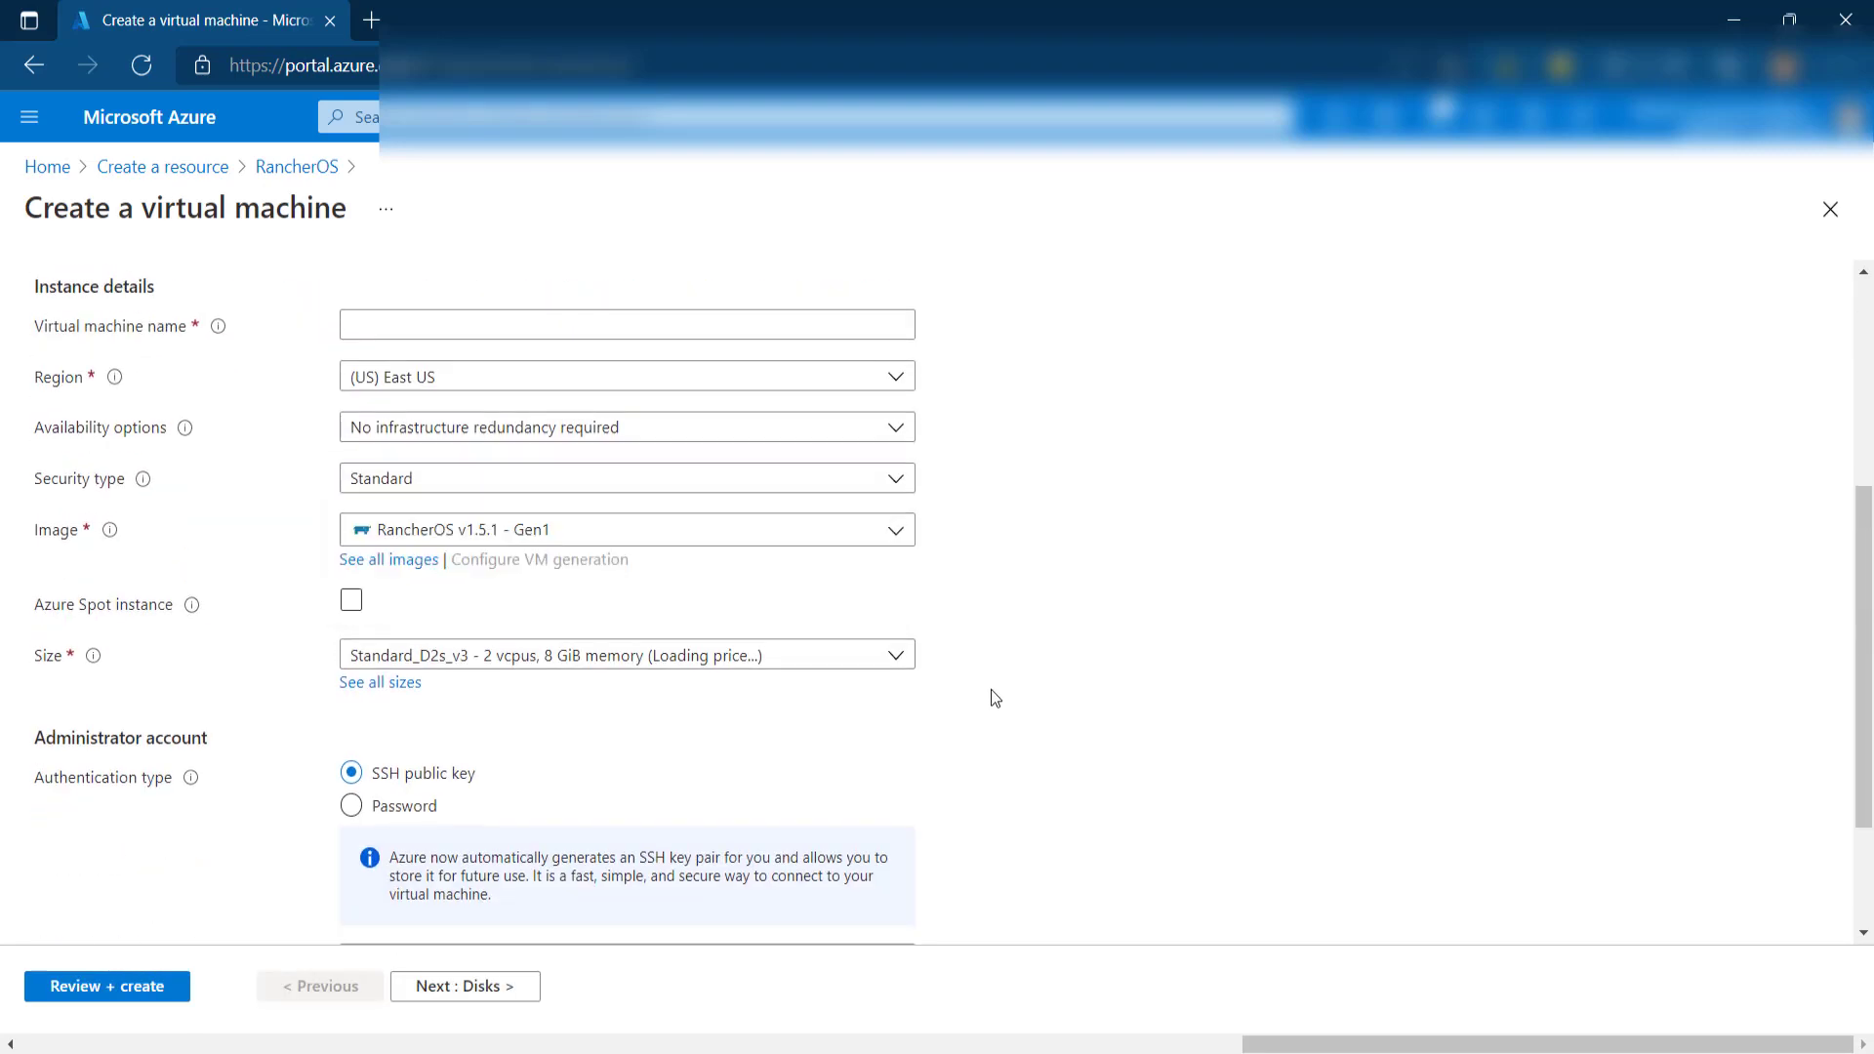
scroll(988, 689, down, 1)
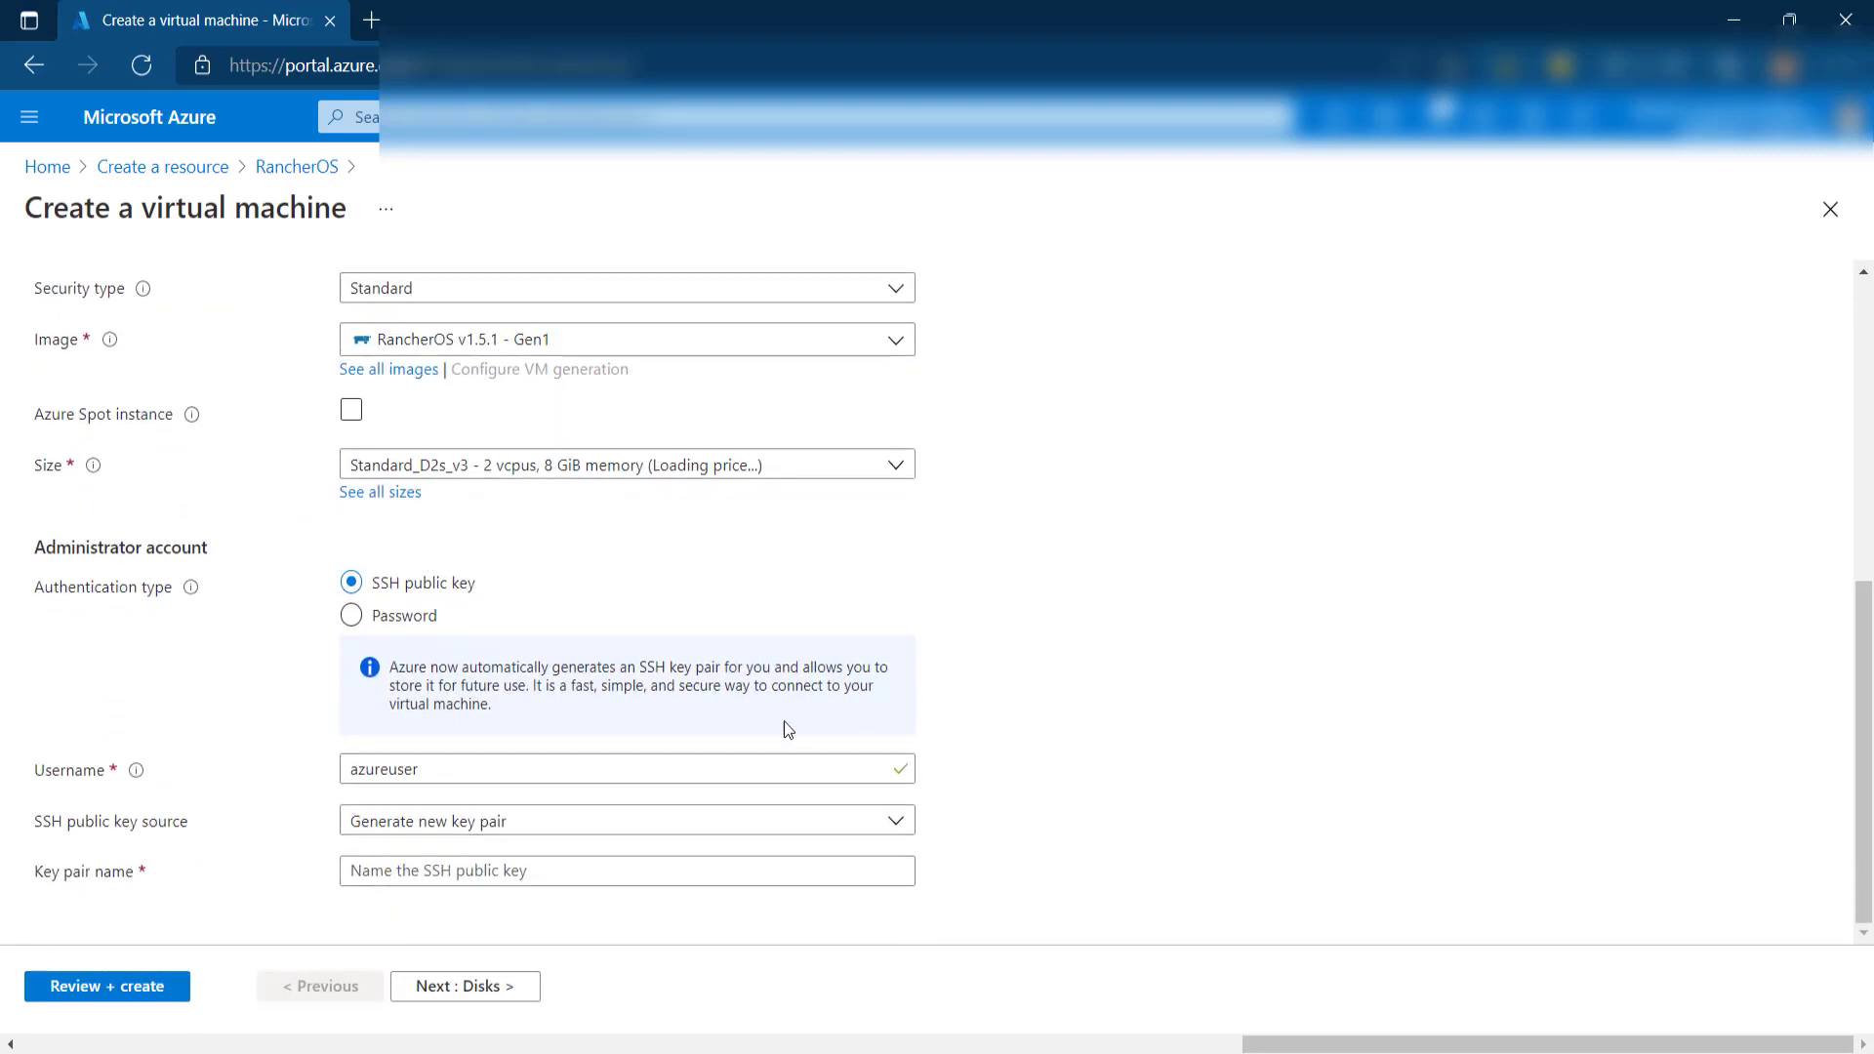
click(416, 615)
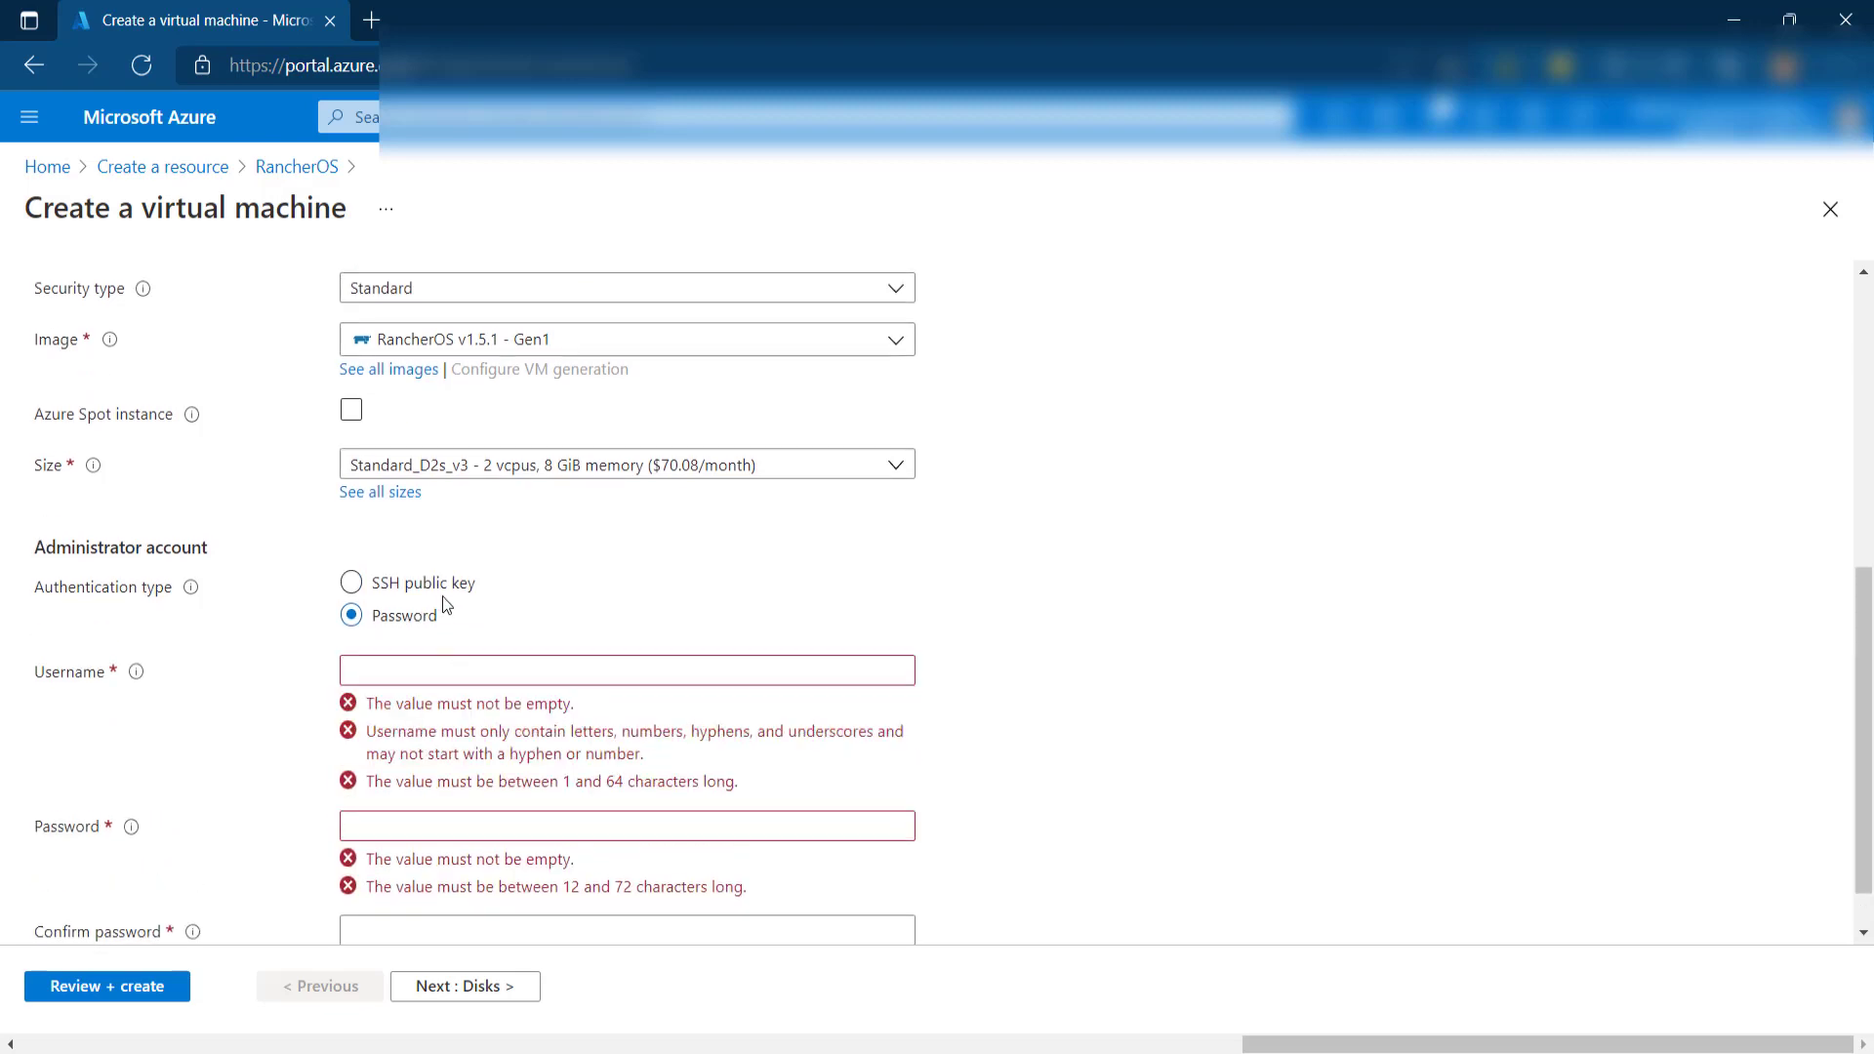
click(444, 586)
Examine the Disks and Networking settings of the RancherOS virtual machine form.
click(480, 986)
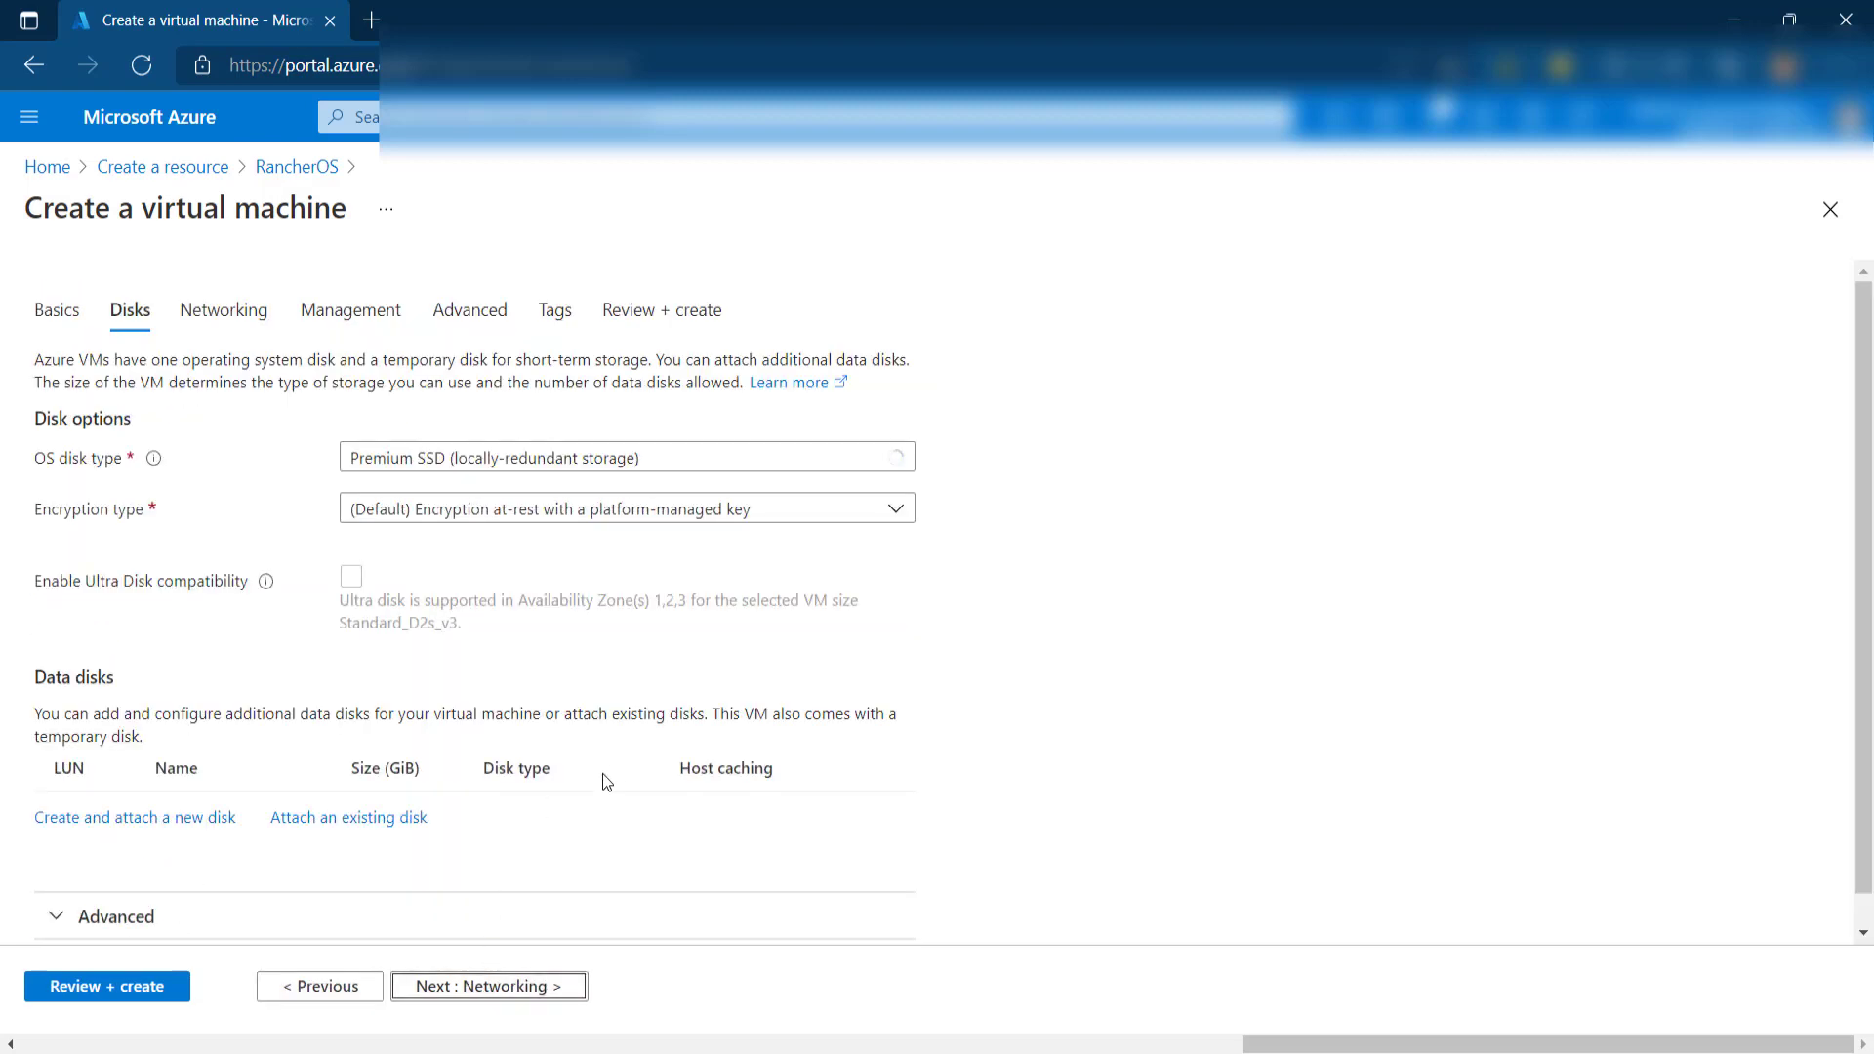
scroll(808, 754, down, 1)
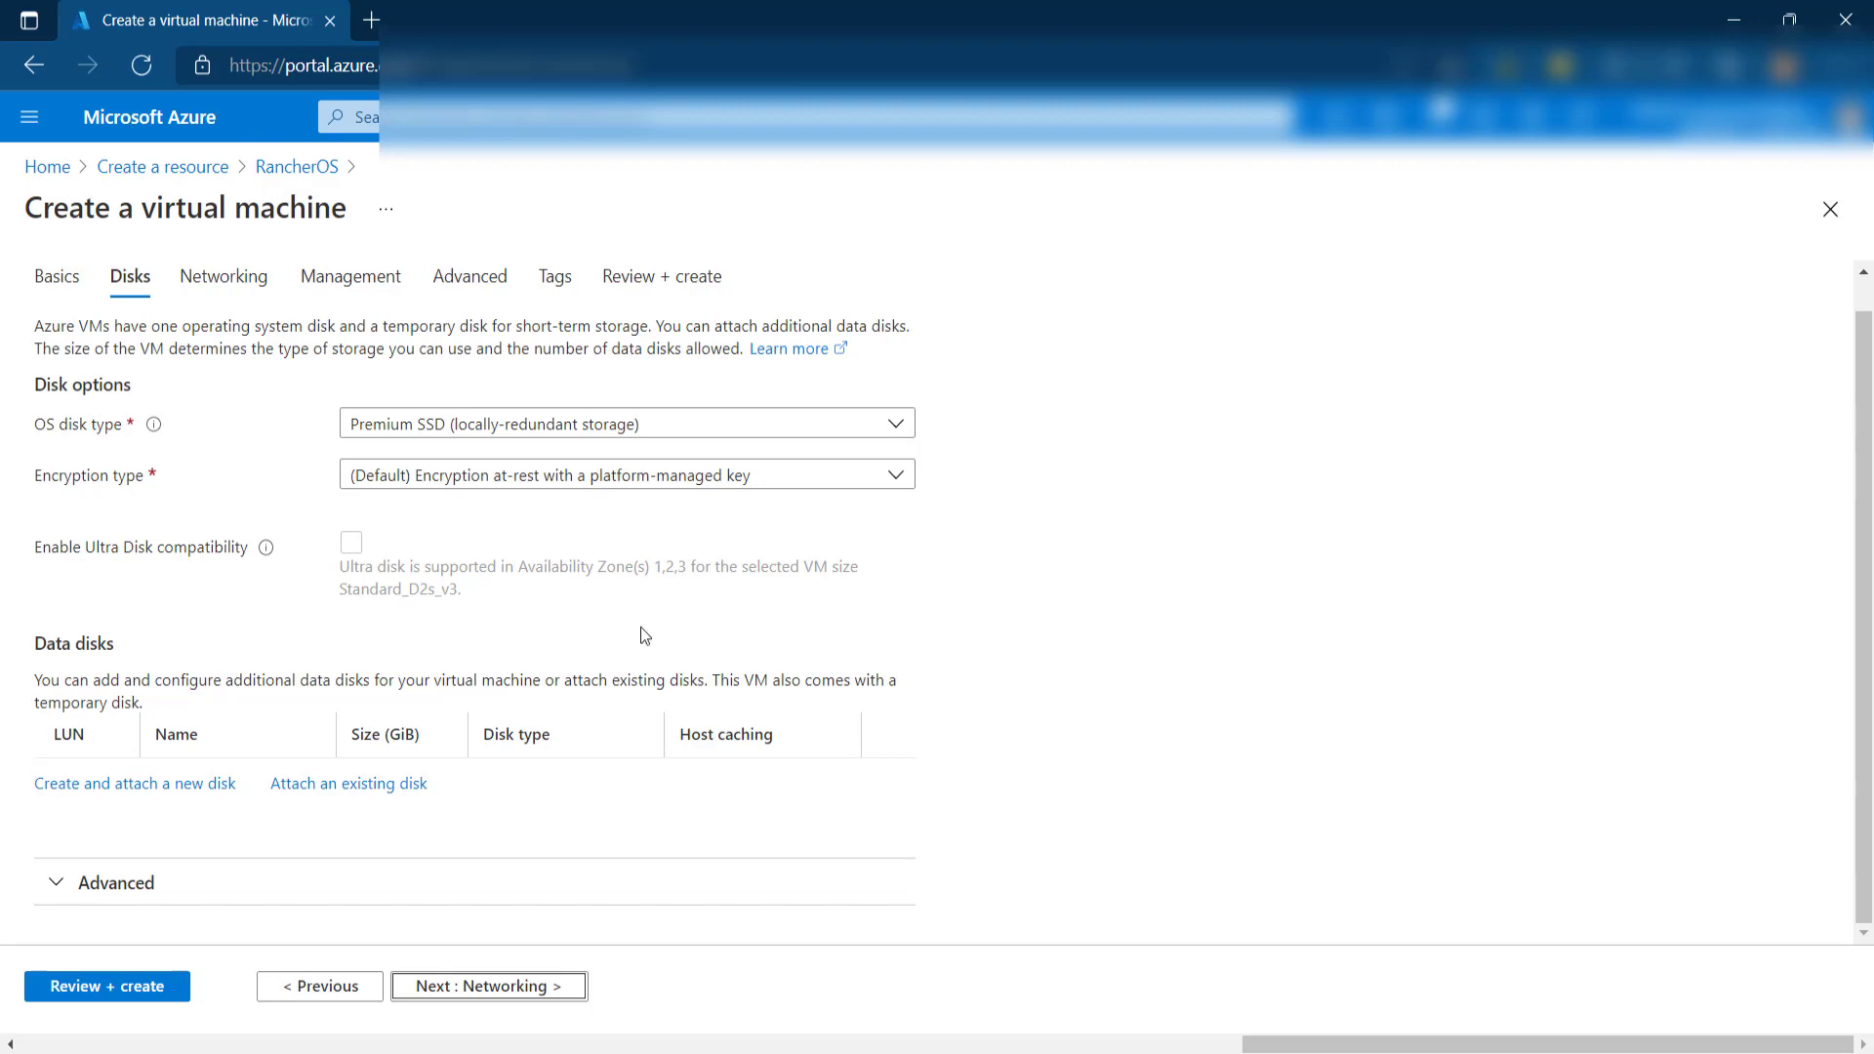
click(224, 277)
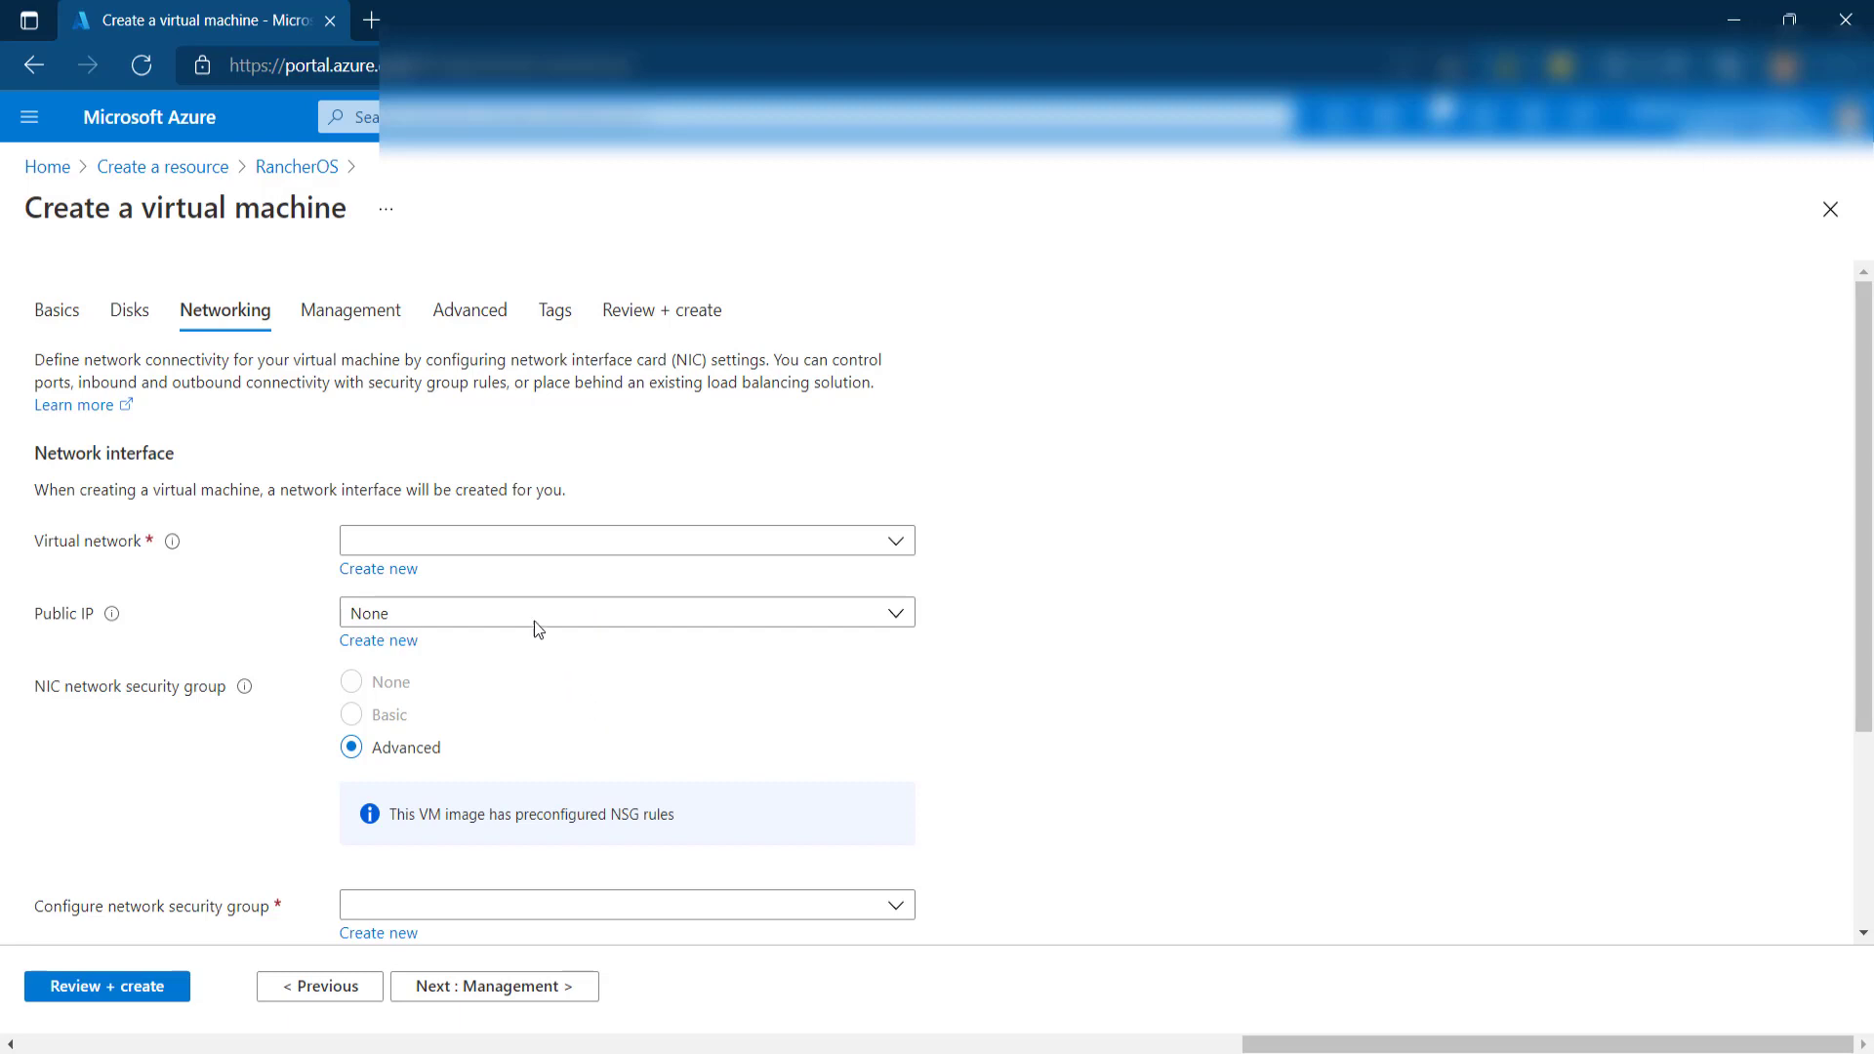
scroll(261, 634, down, 3)
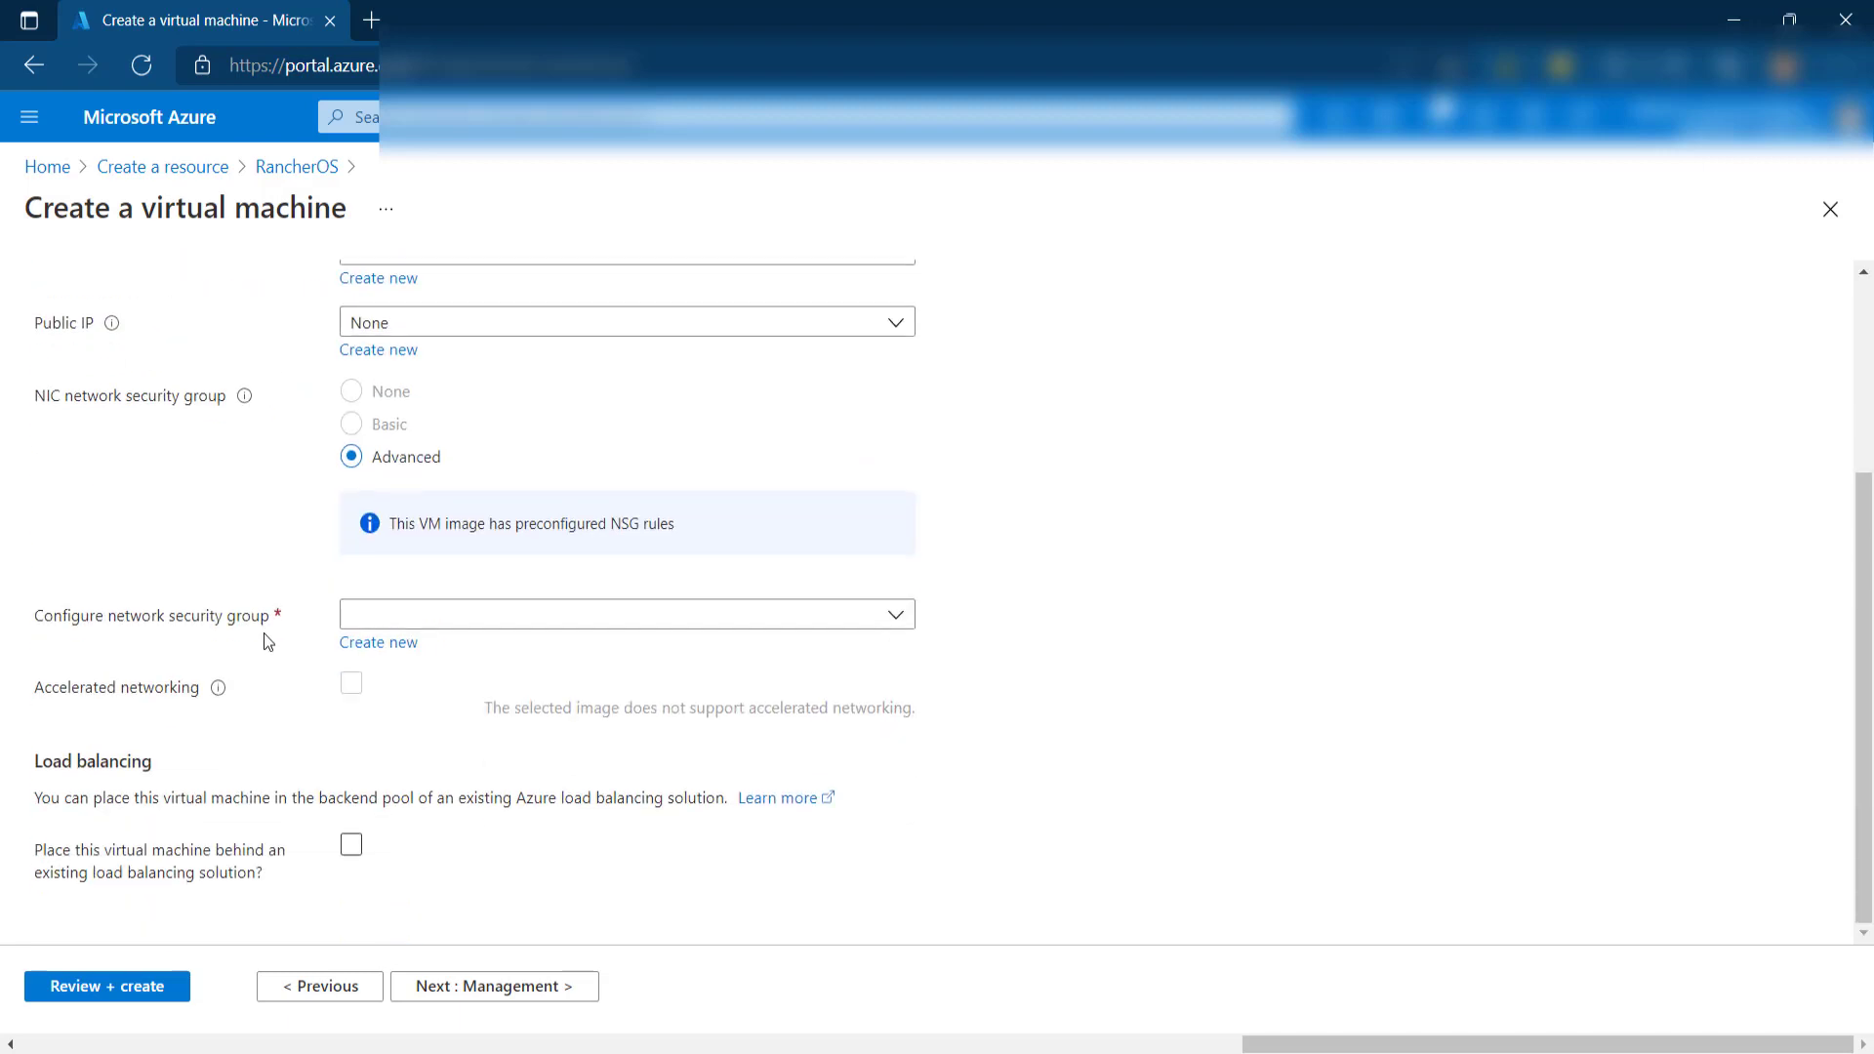
scroll(263, 630, up, 2)
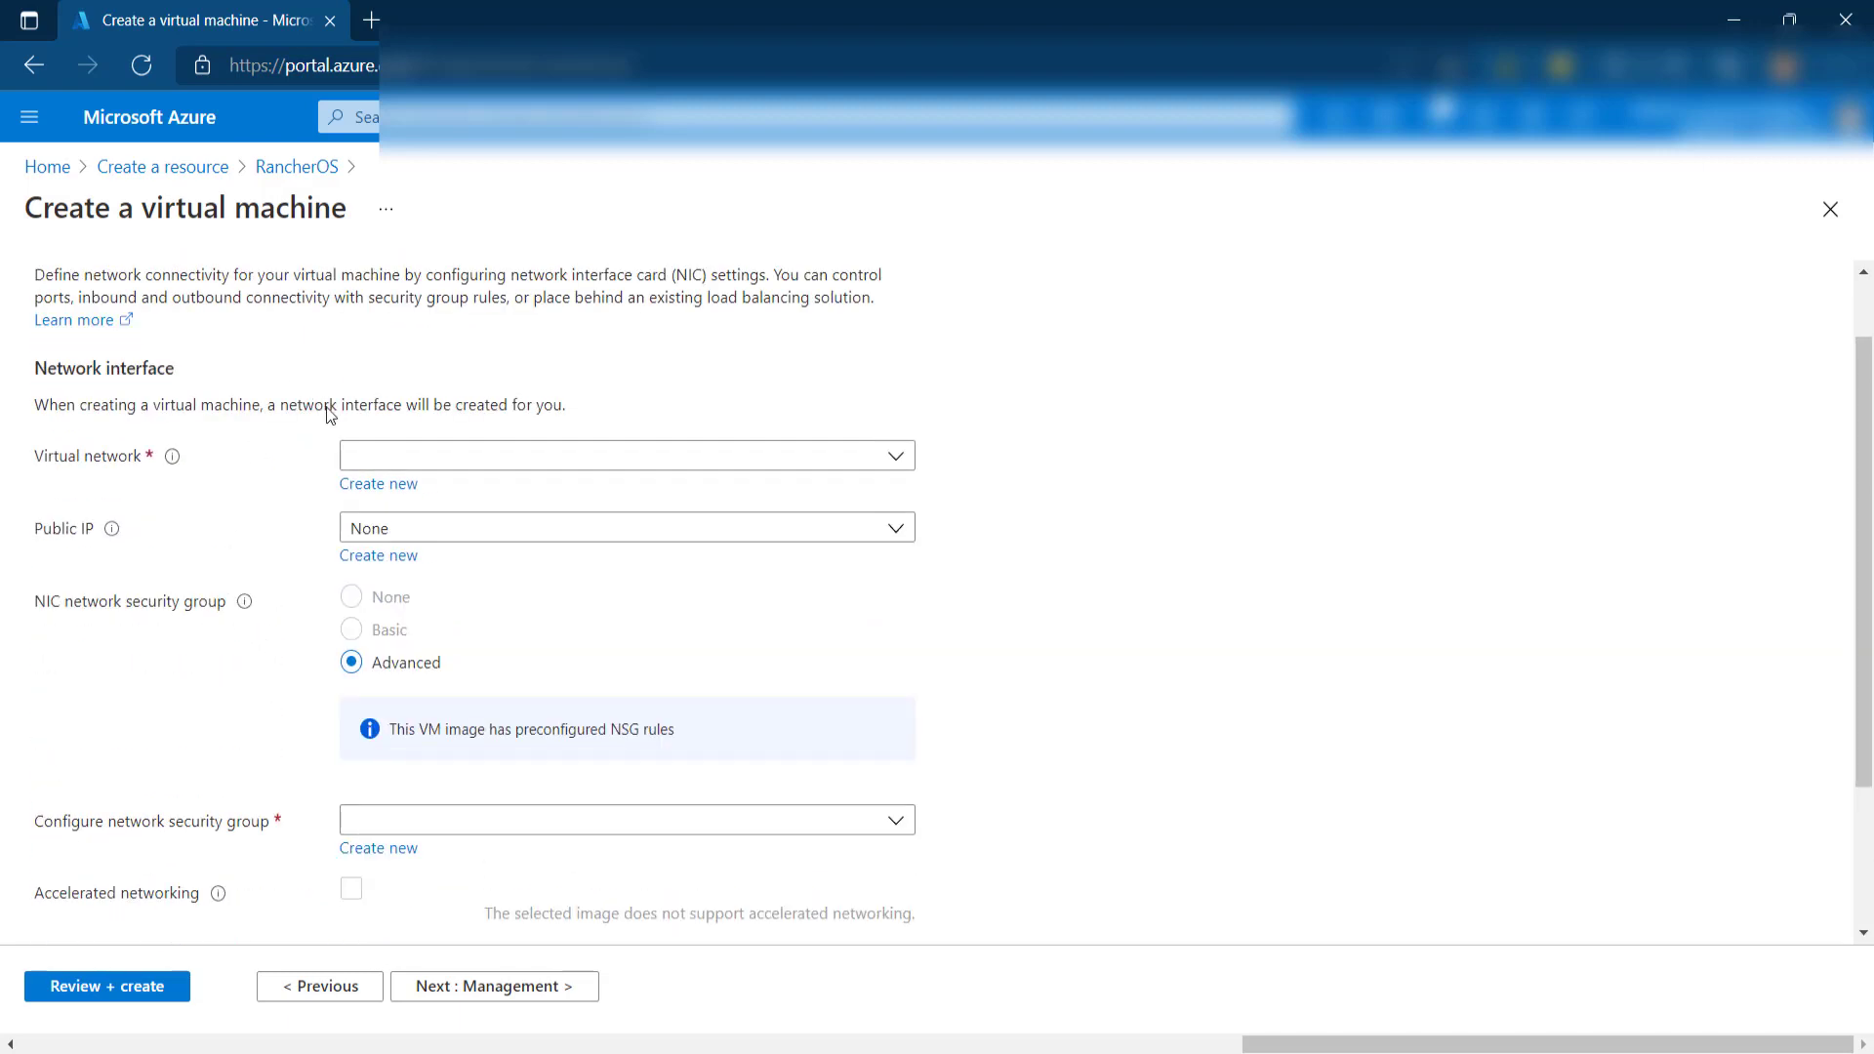
scroll(211, 429, up, 1)
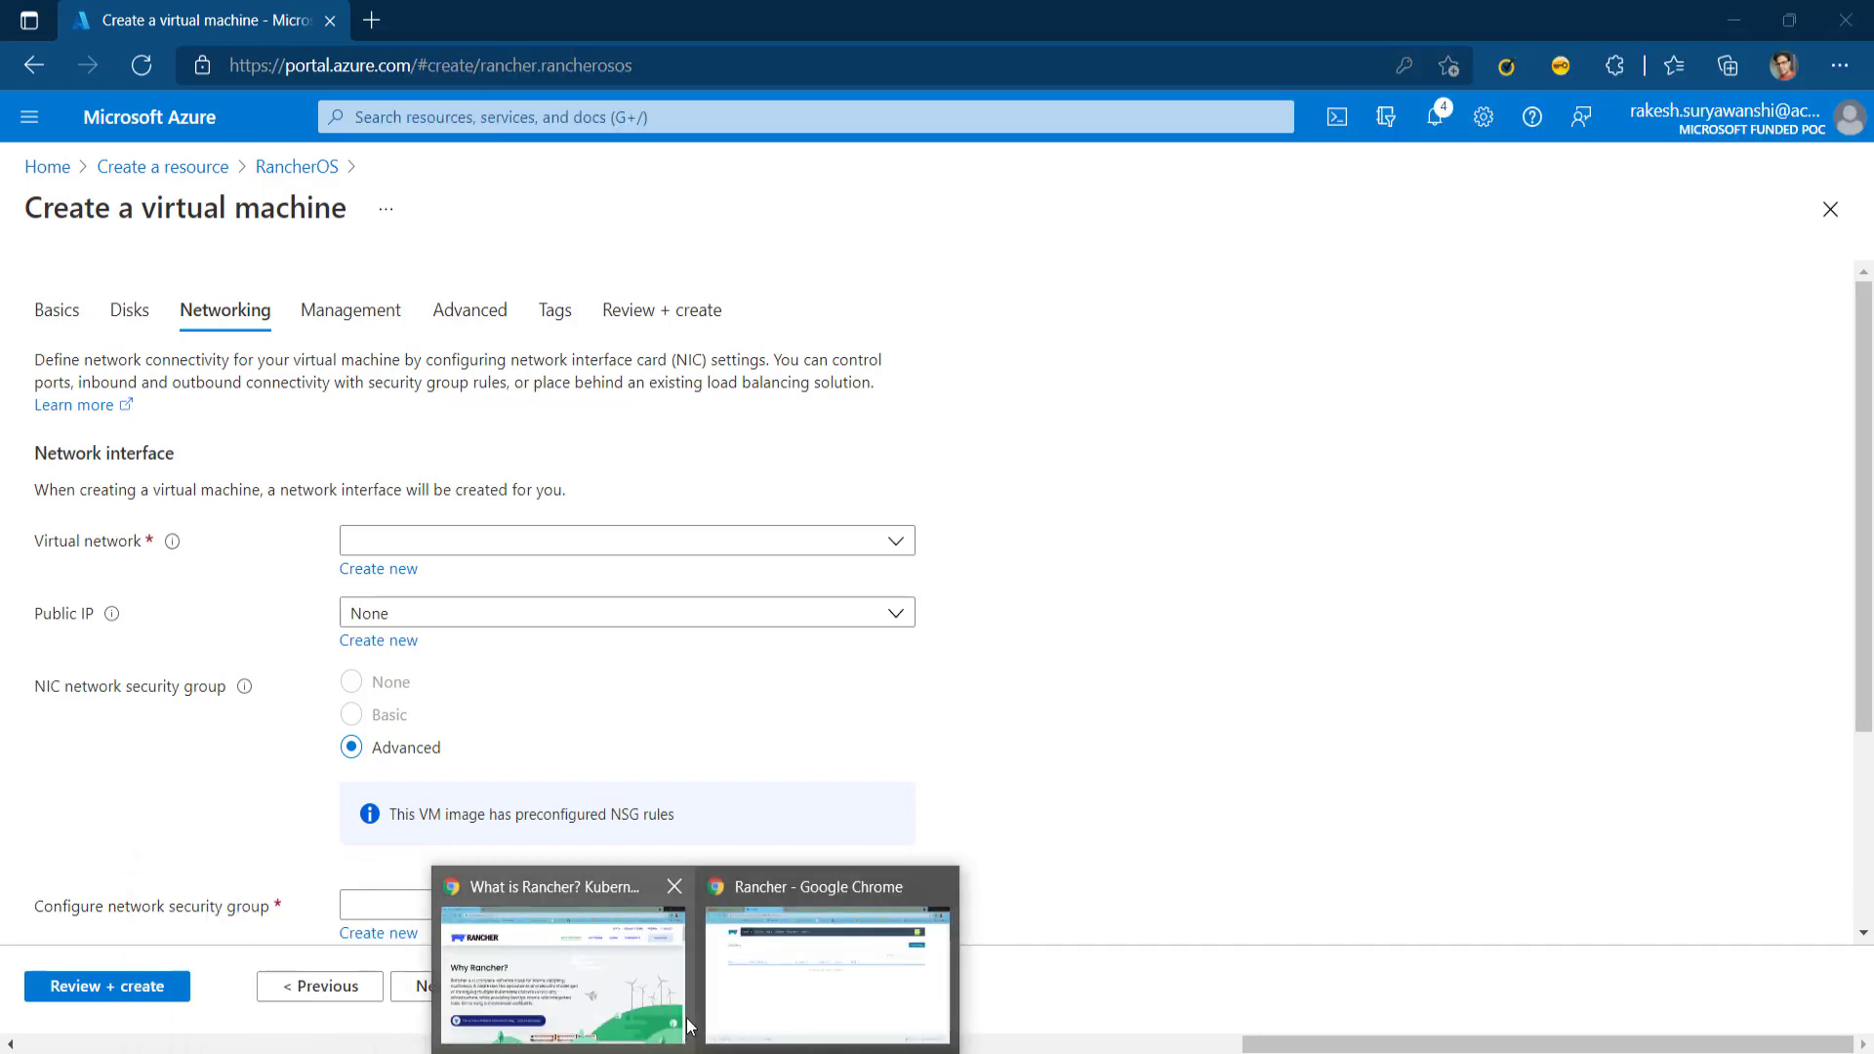
Switch to Rancher in Chrome, examine the provider types and Azure fields for a new cloud credential, and cancel the form.
click(746, 997)
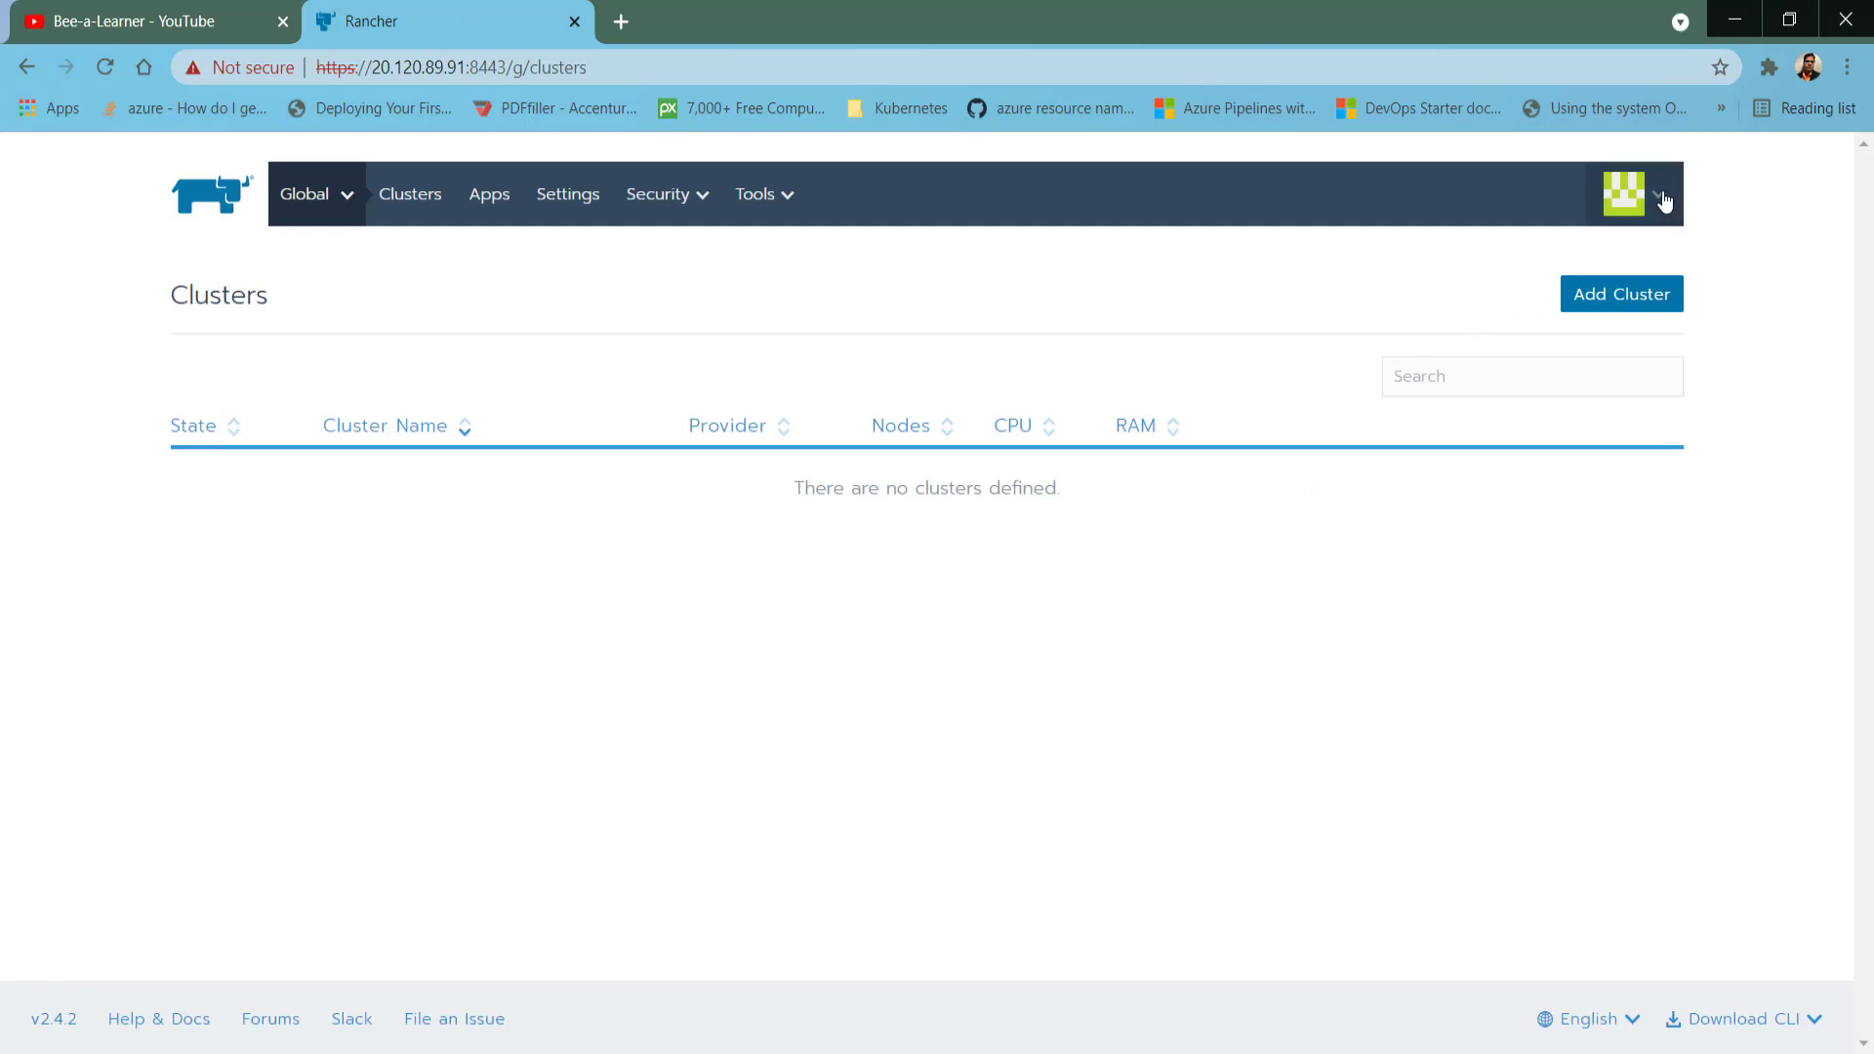
mouse_move(1659, 195)
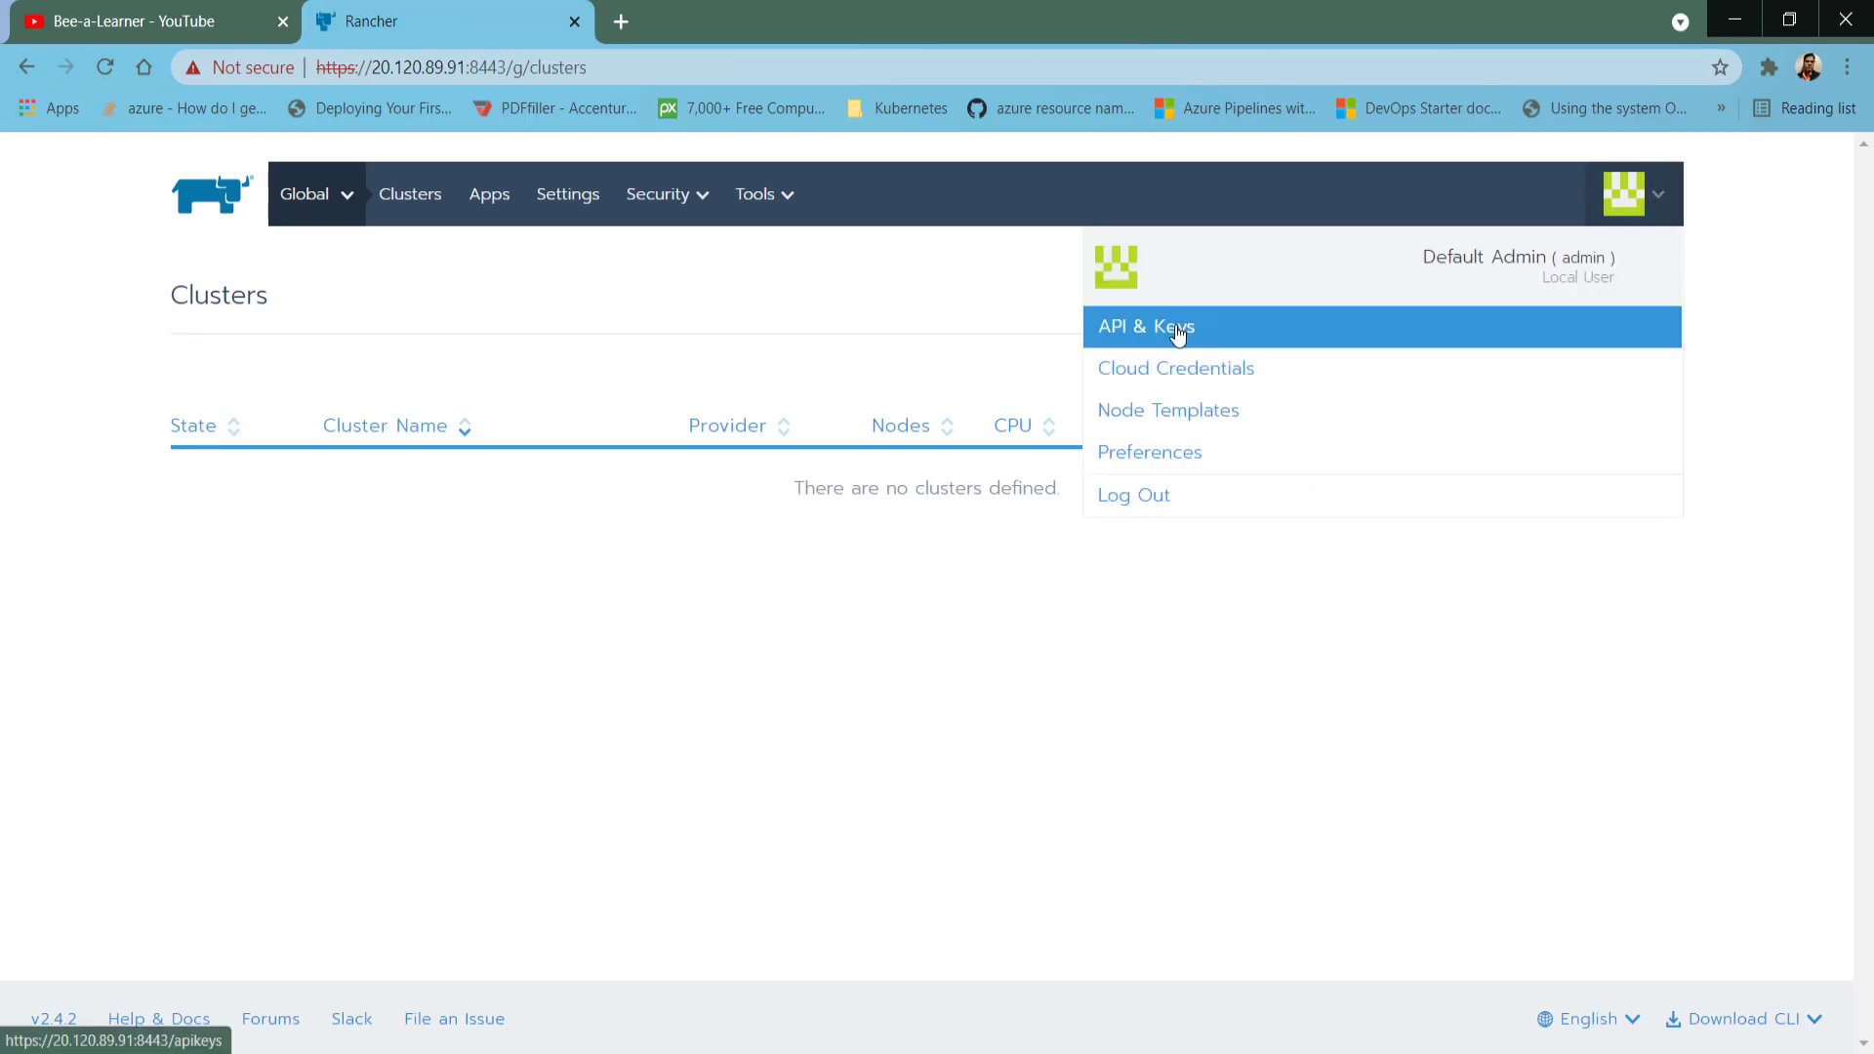
click(1207, 372)
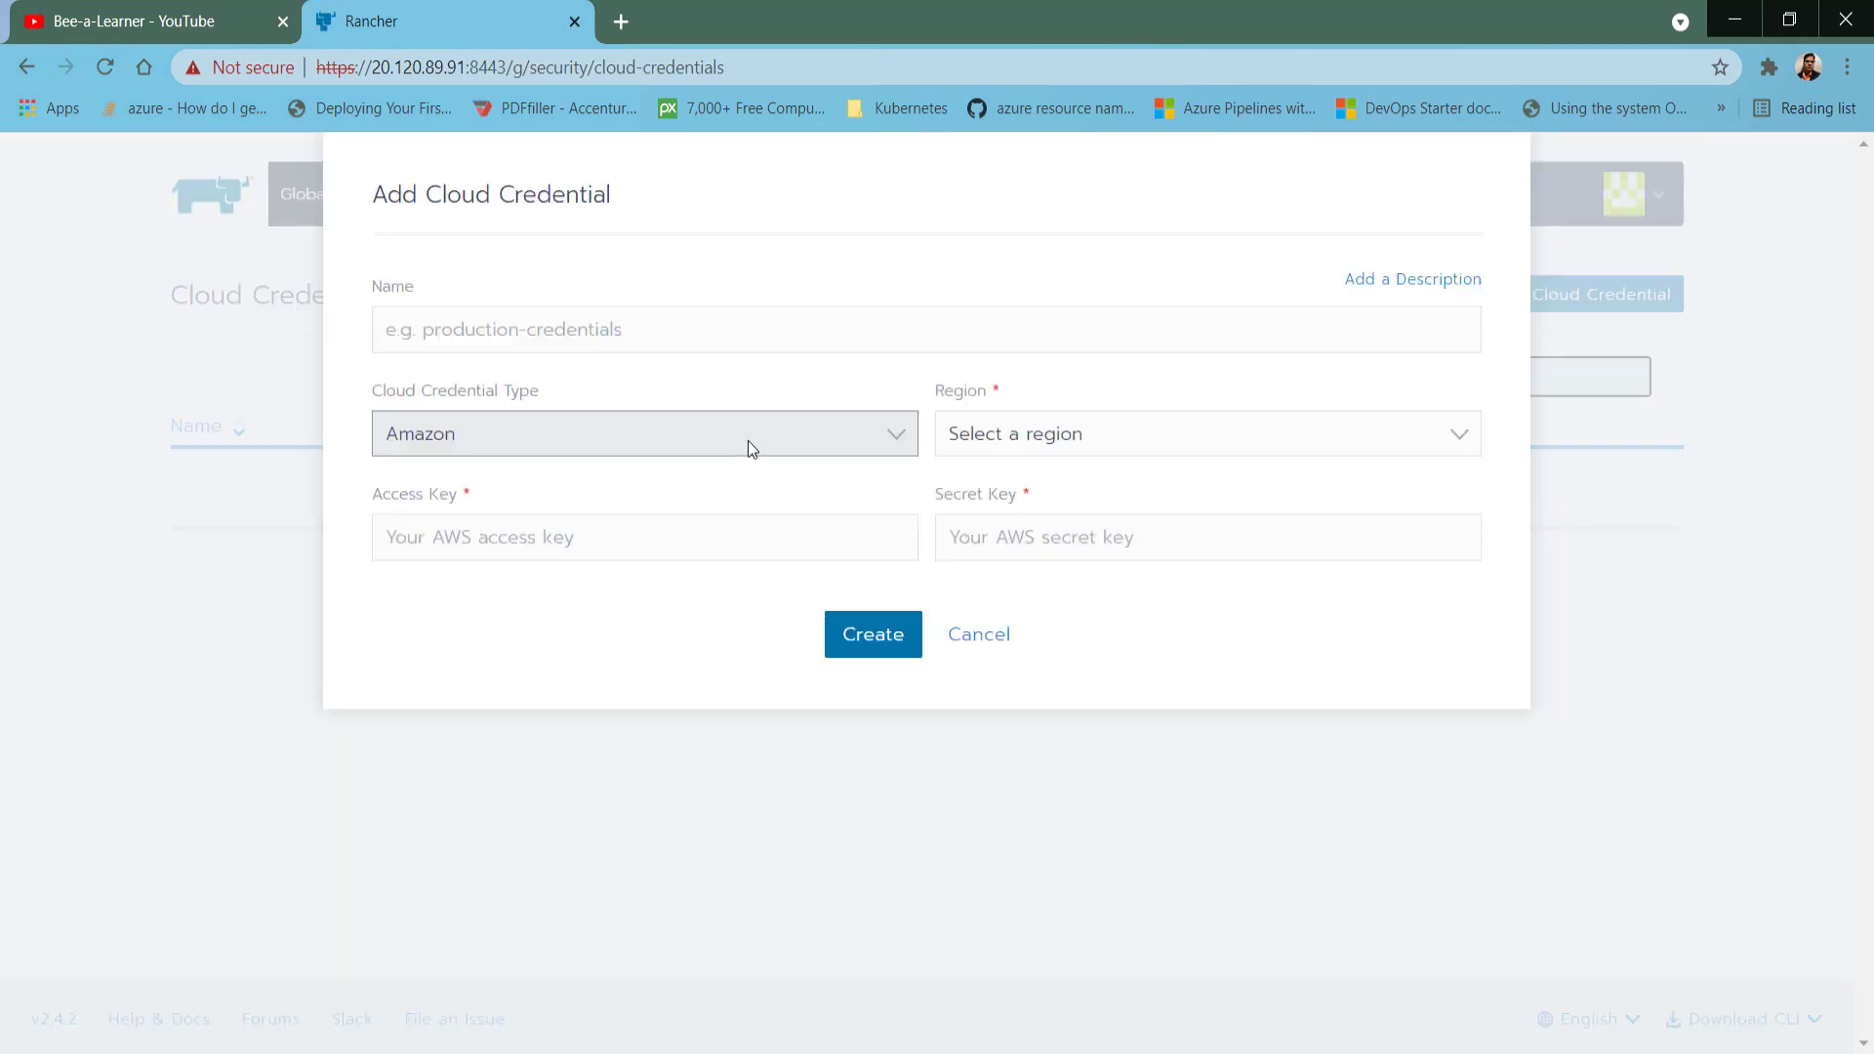
click(748, 437)
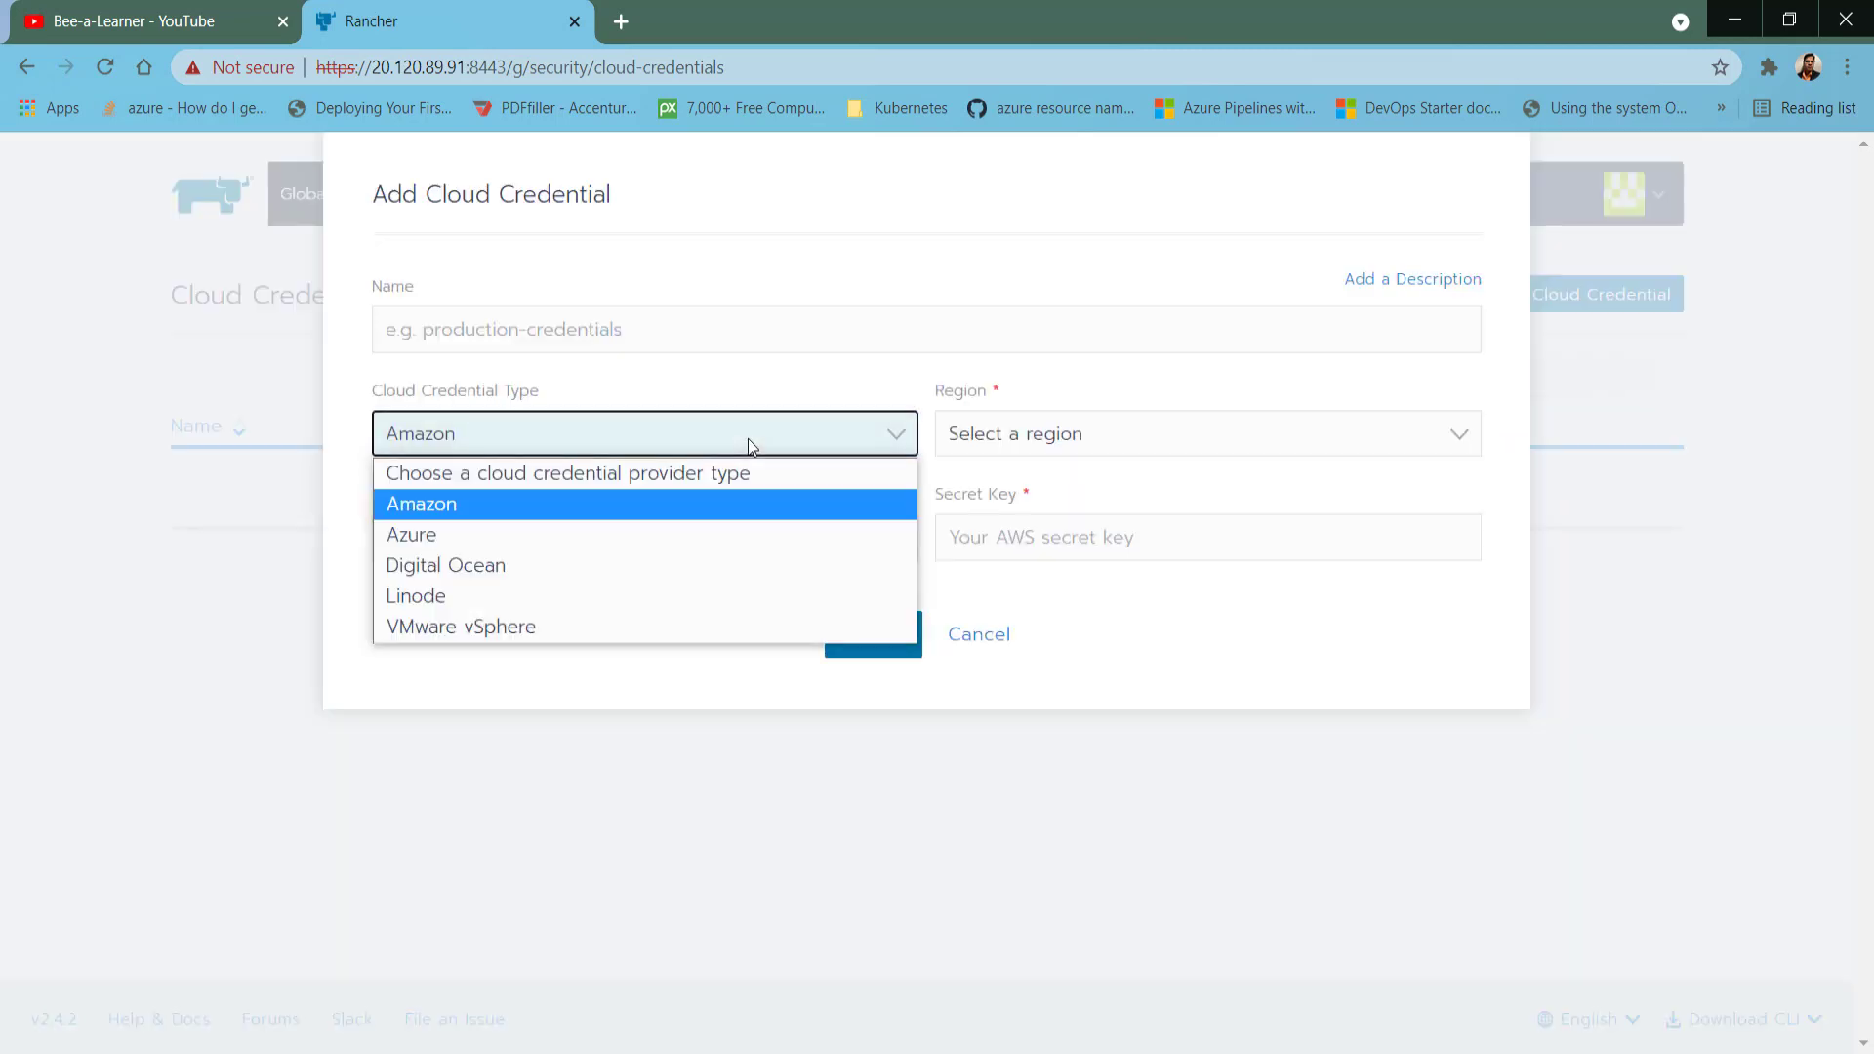
click(763, 535)
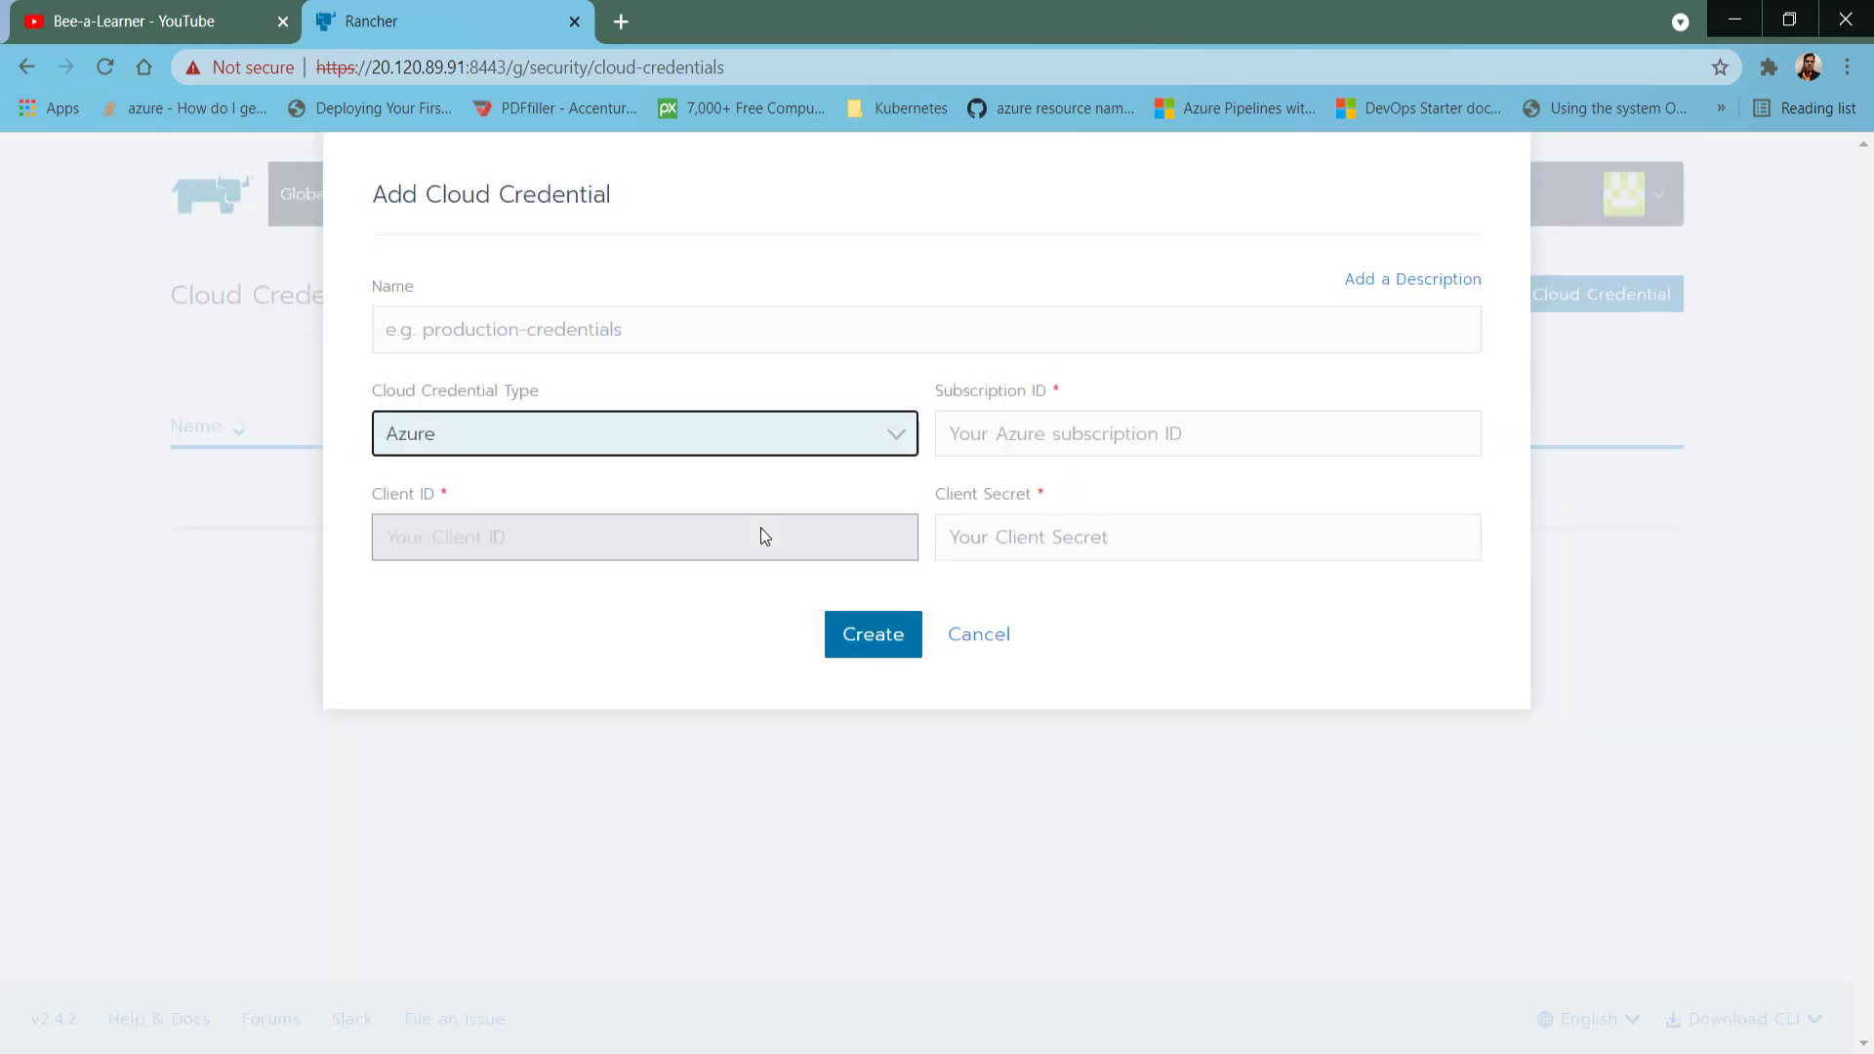
click(687, 434)
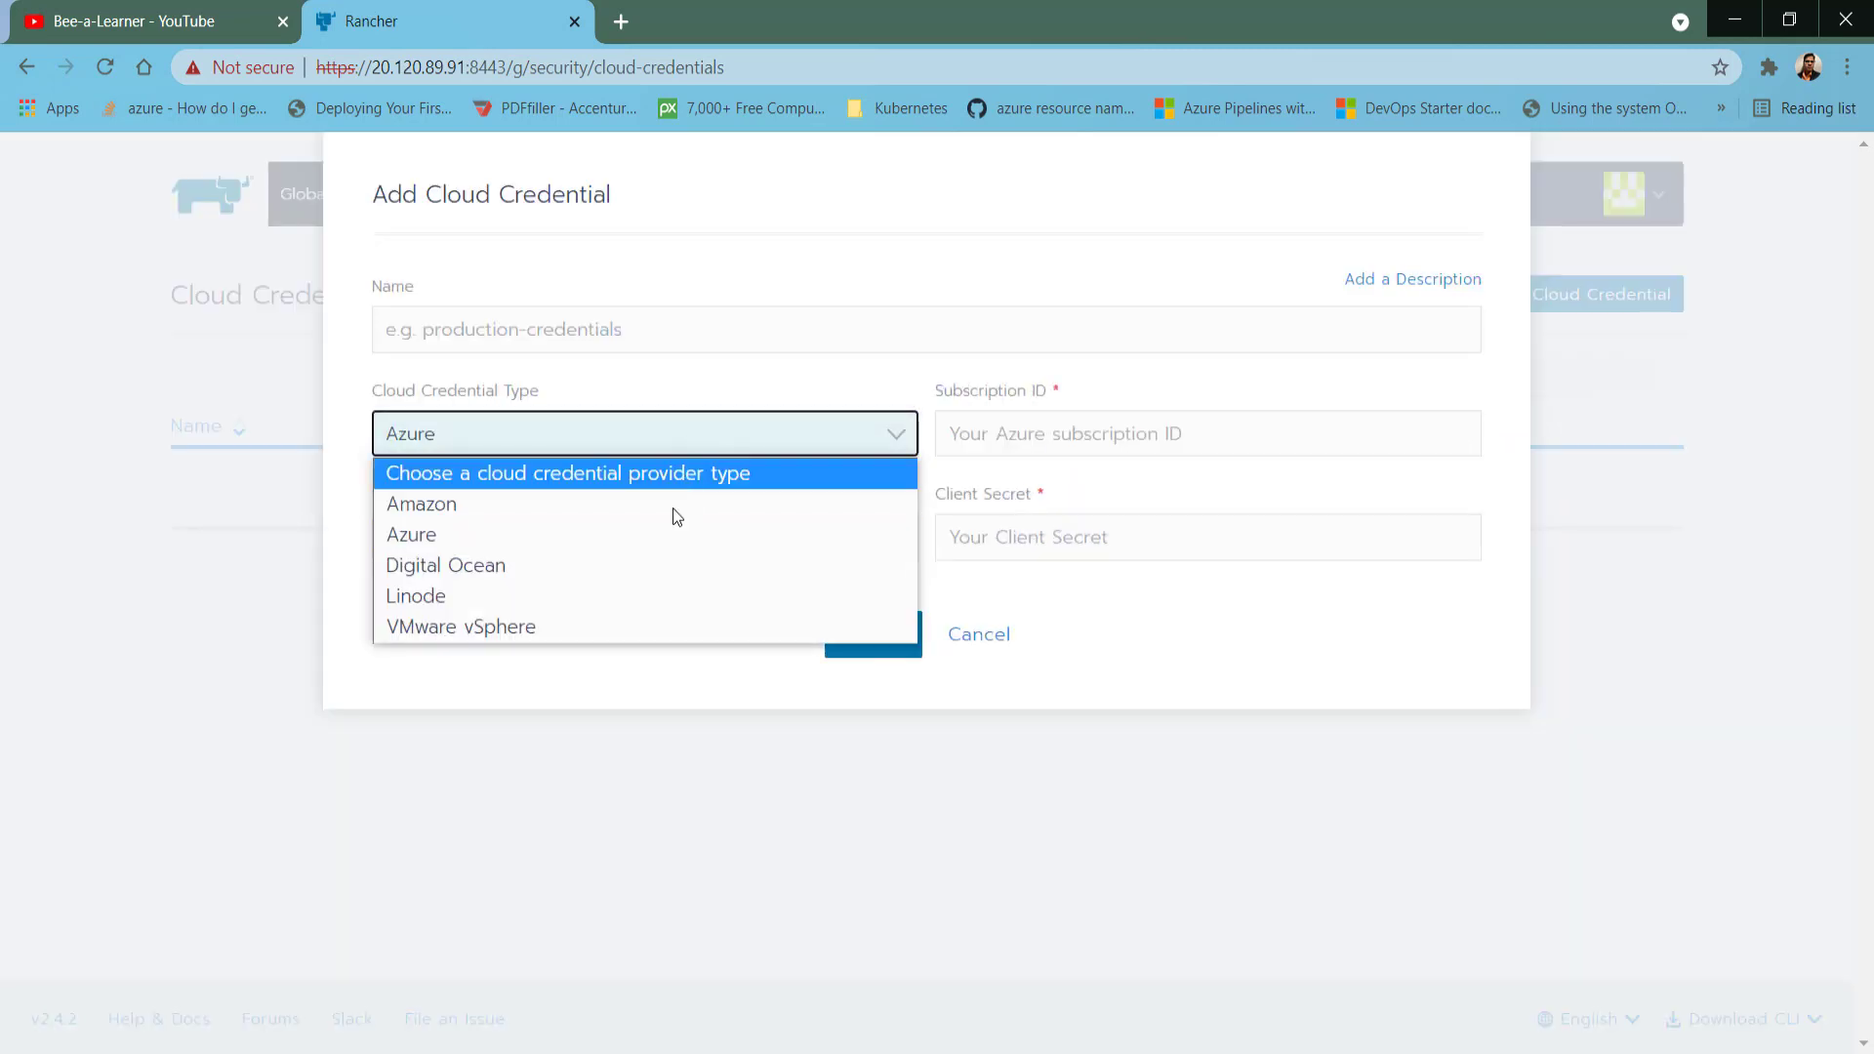
click(687, 670)
click(976, 642)
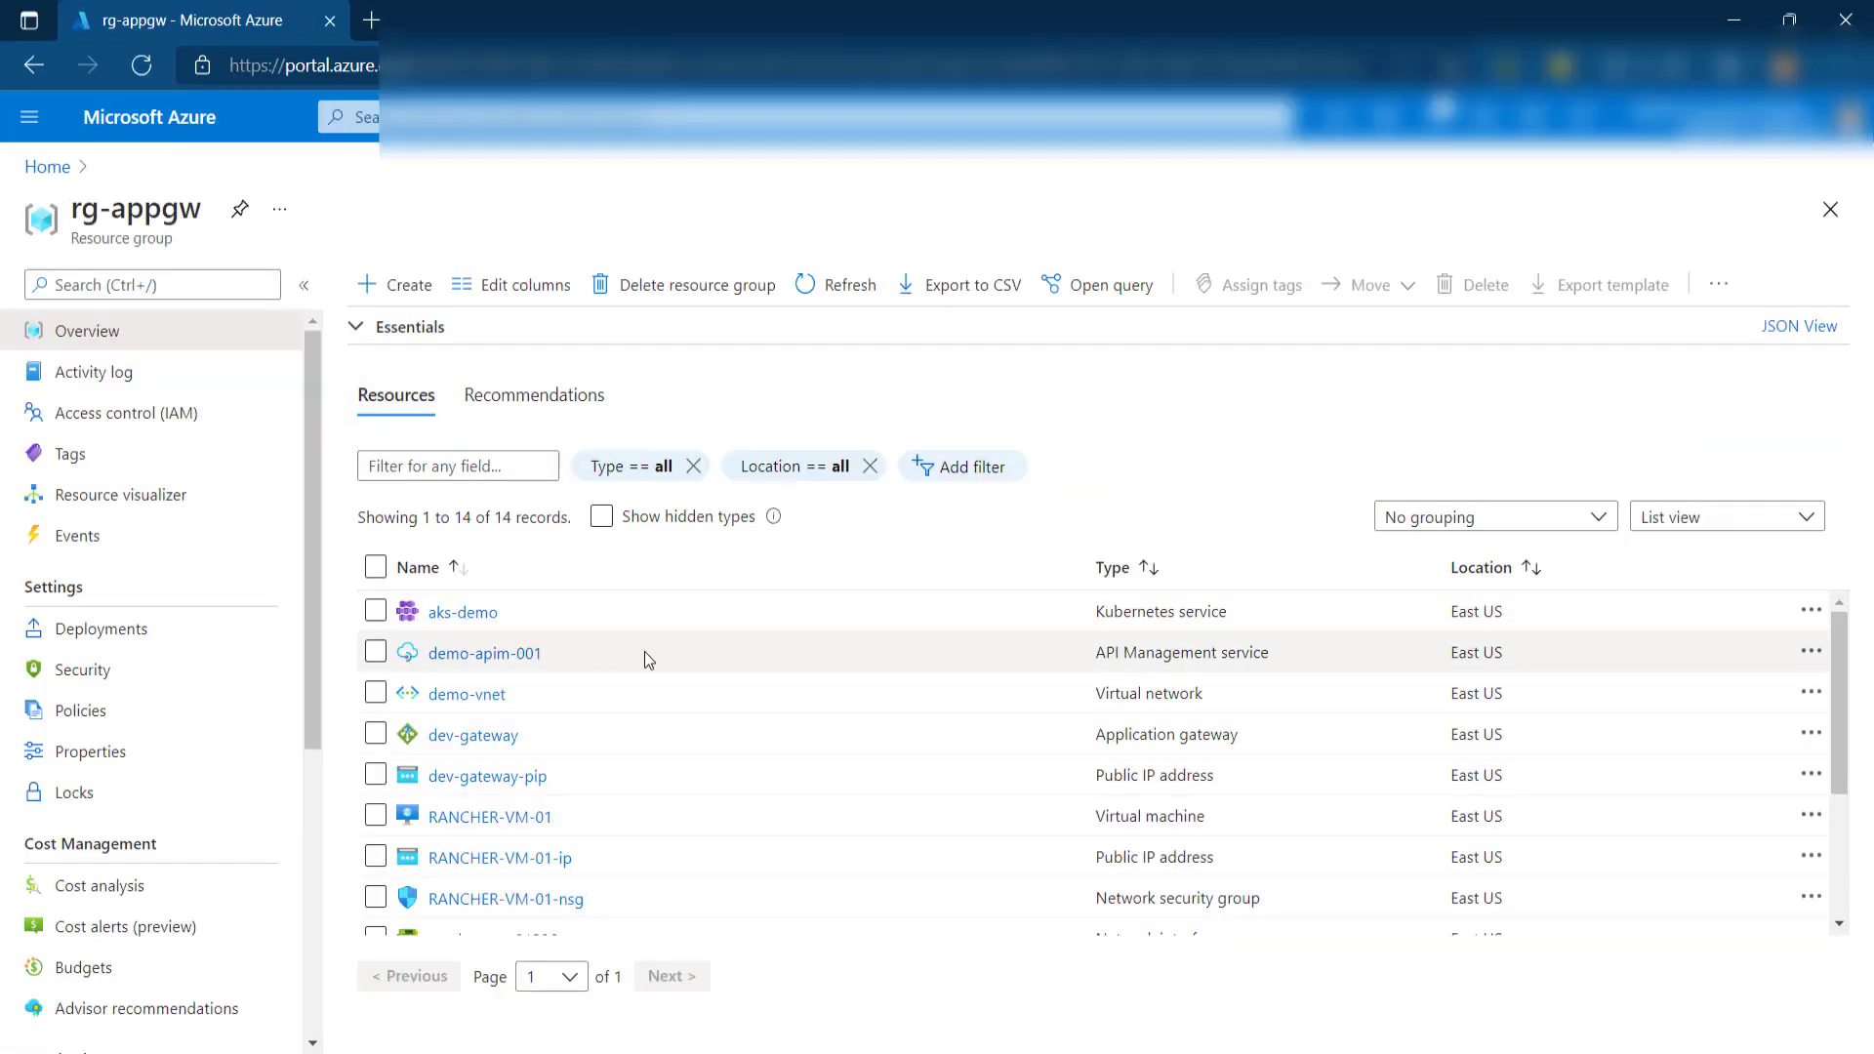
Open the aks-demo Kubernetes service in the Azure portal, collapse its Essentials section, and open its connection instructions.
click(462, 612)
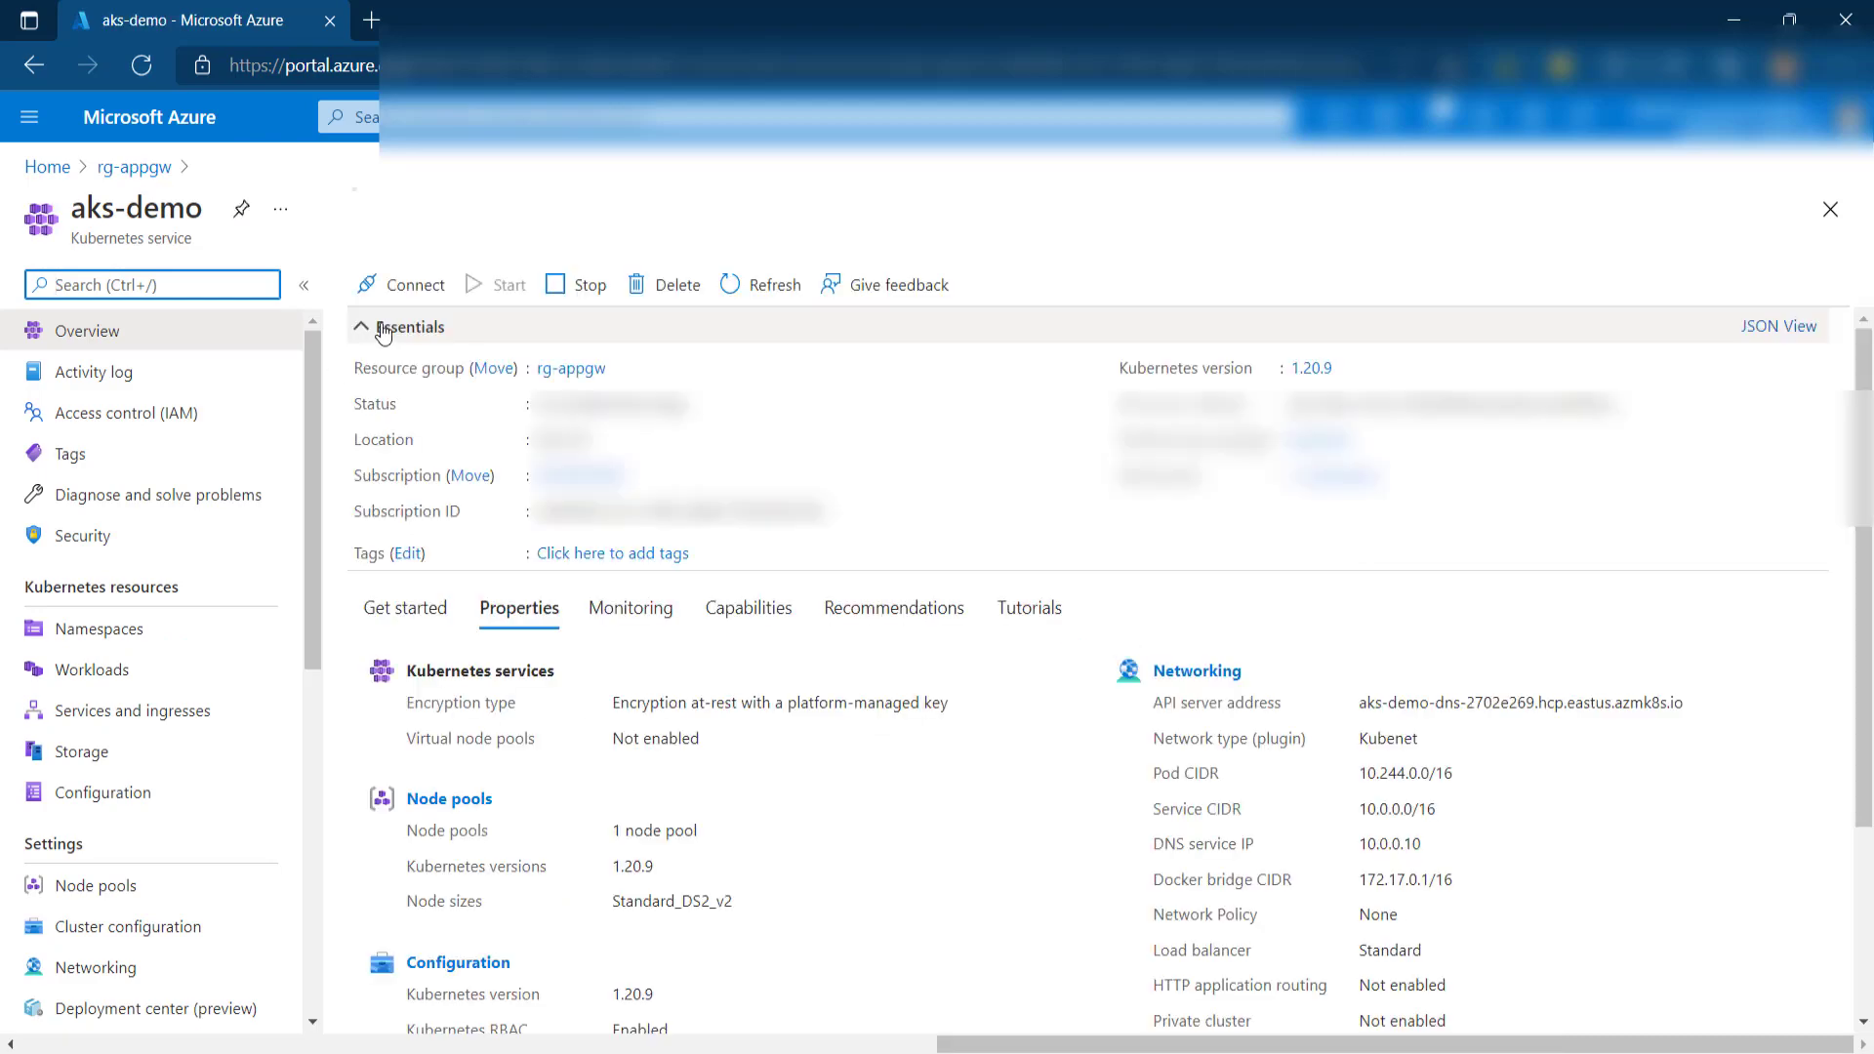
click(381, 330)
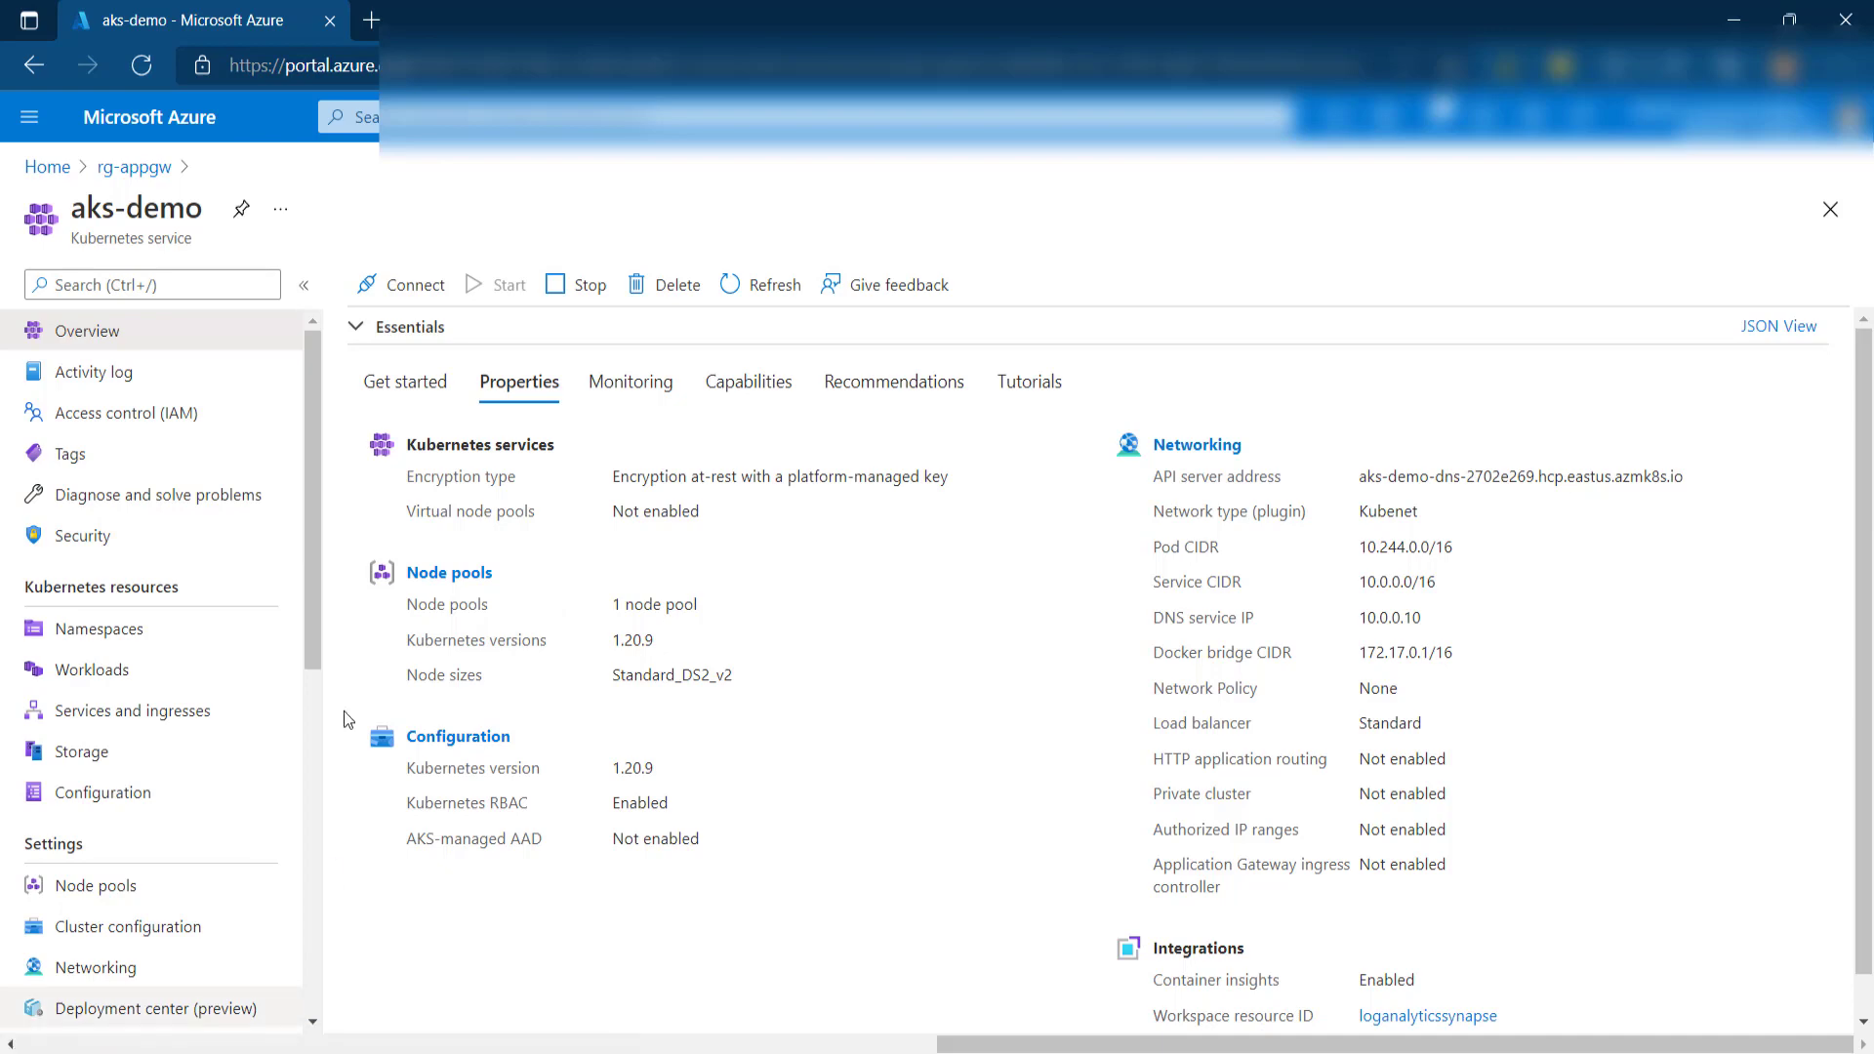
click(403, 284)
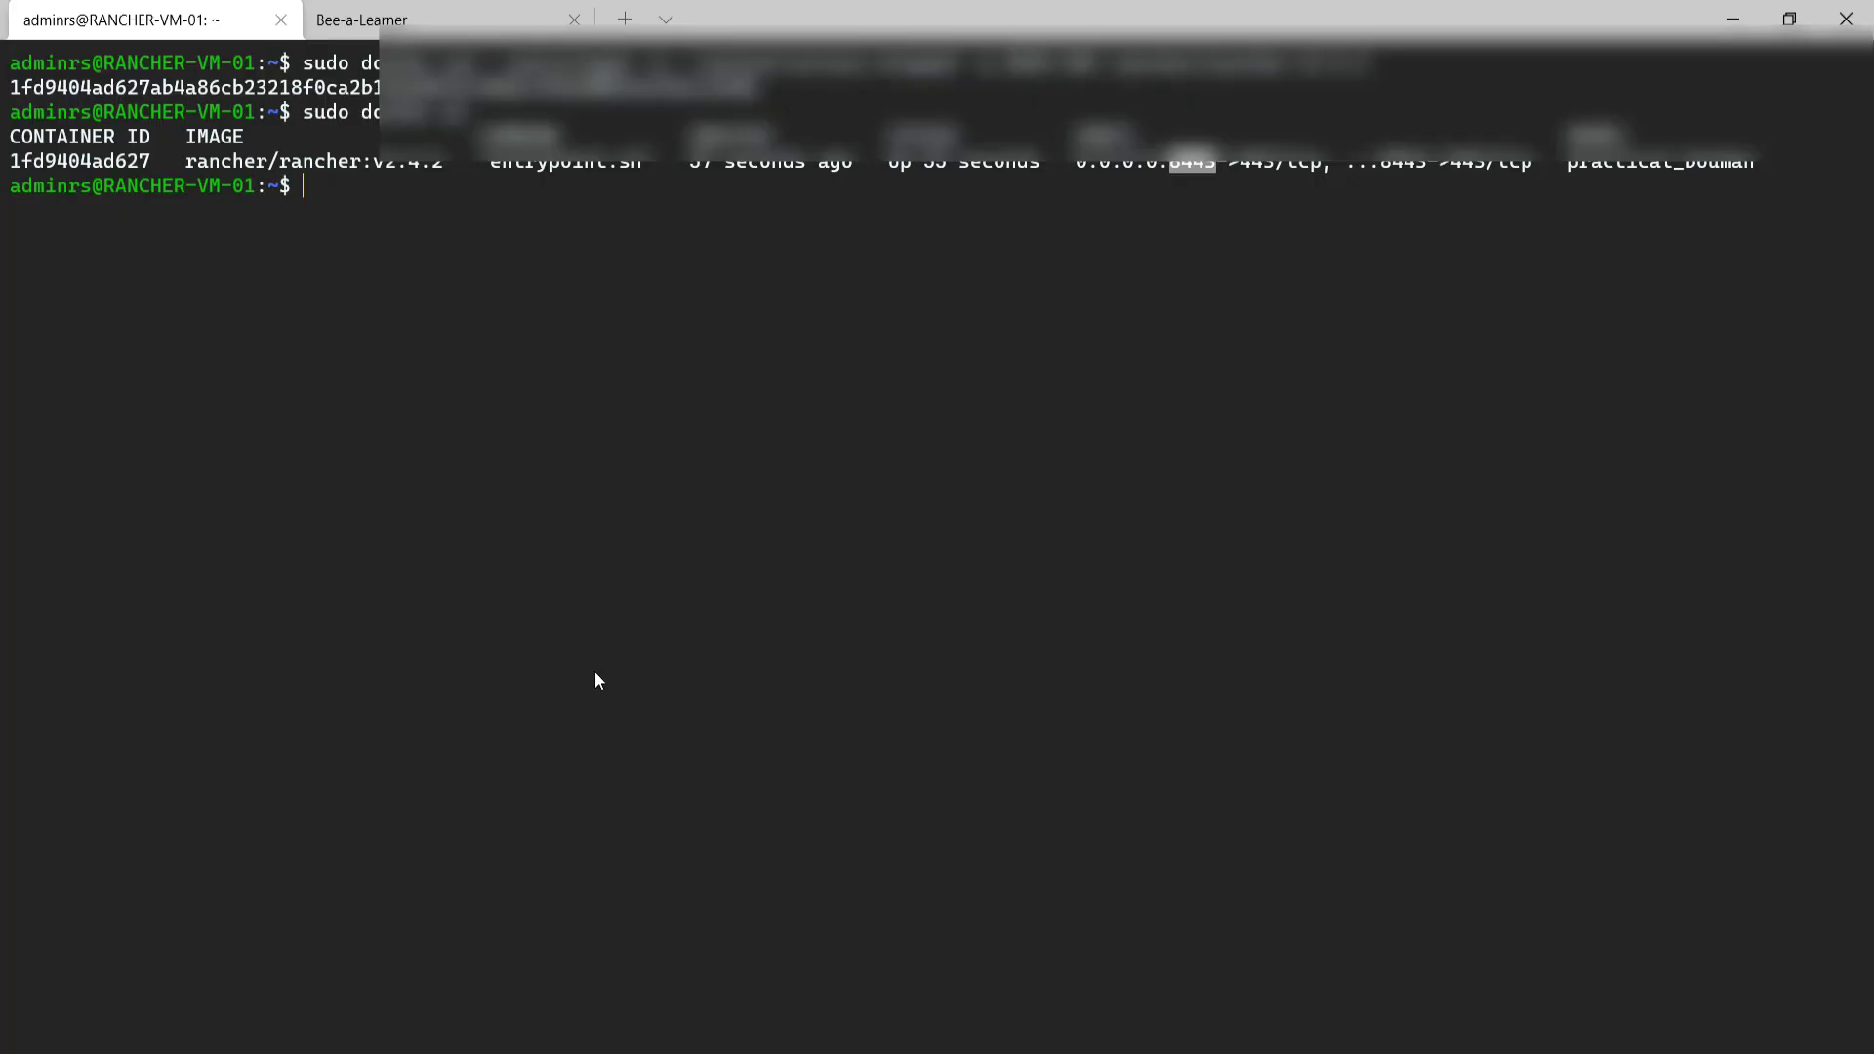
Switch to the PowerShell session in the terminal and run kubectl get all and kubectl get deployment.
click(462, 21)
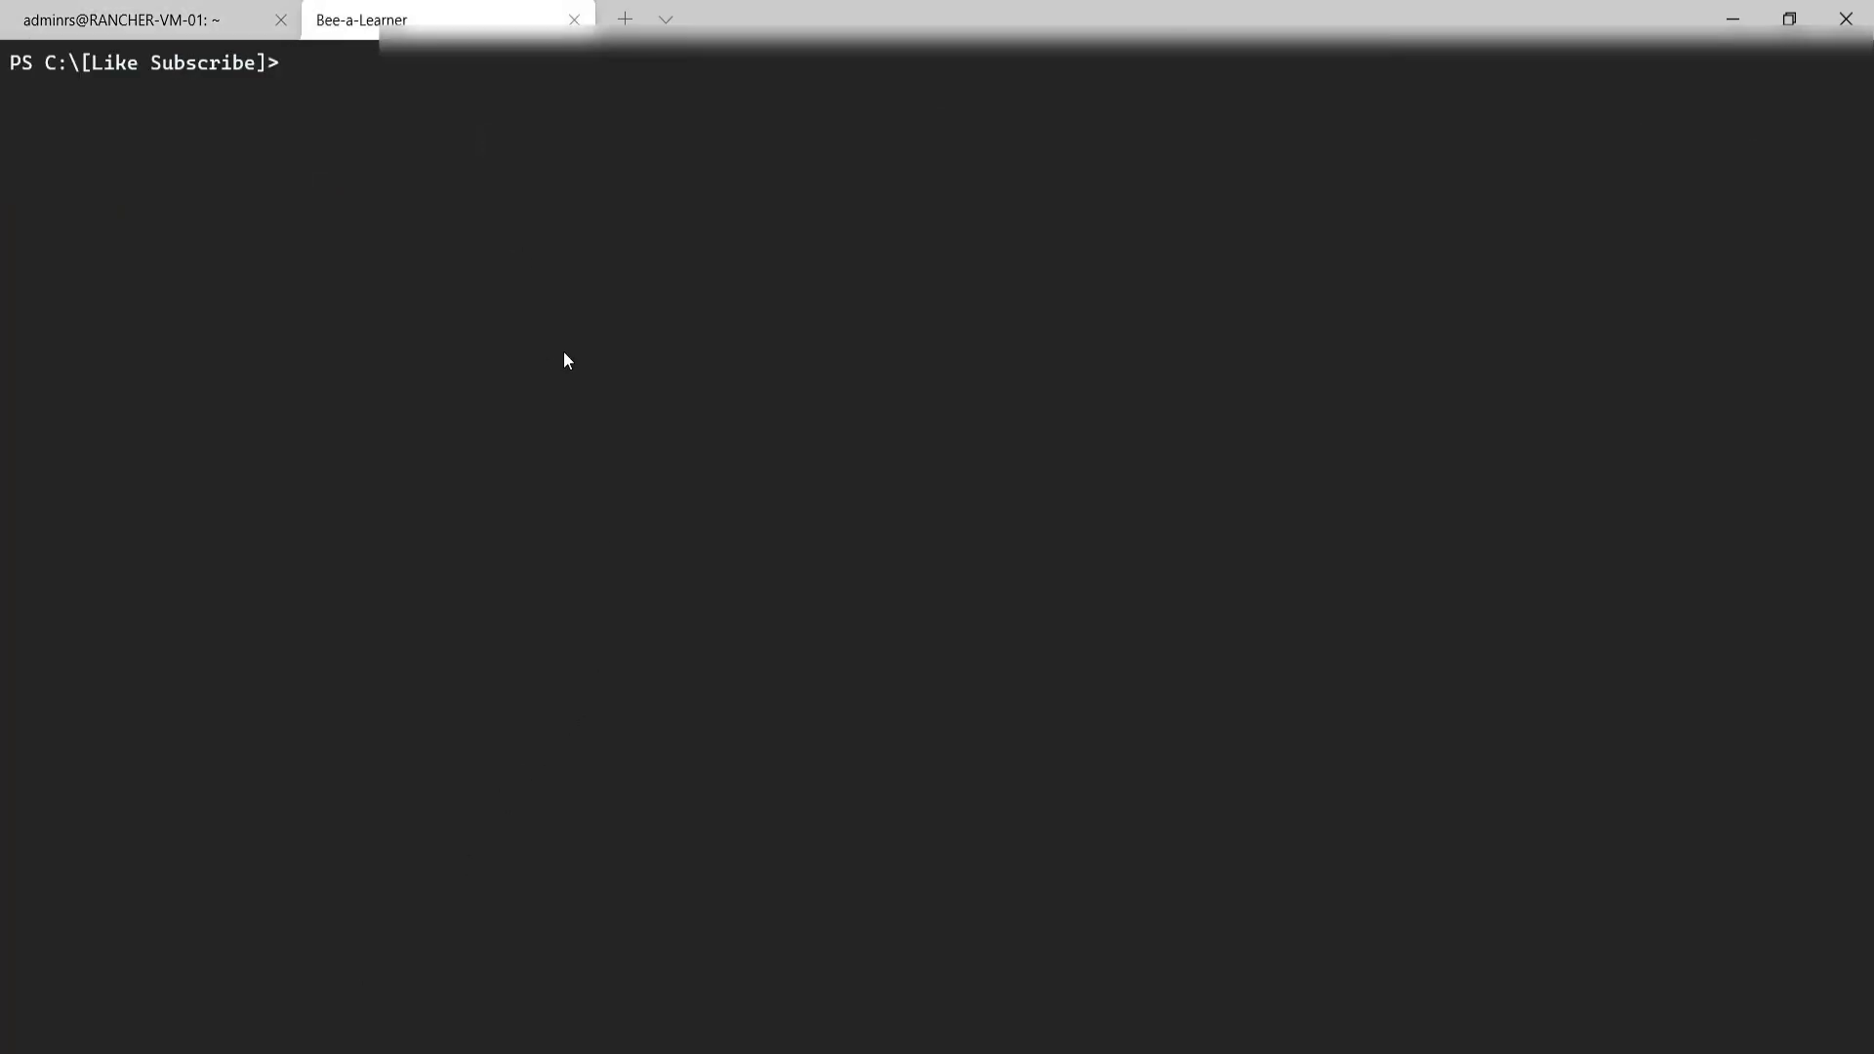
text(kubect)
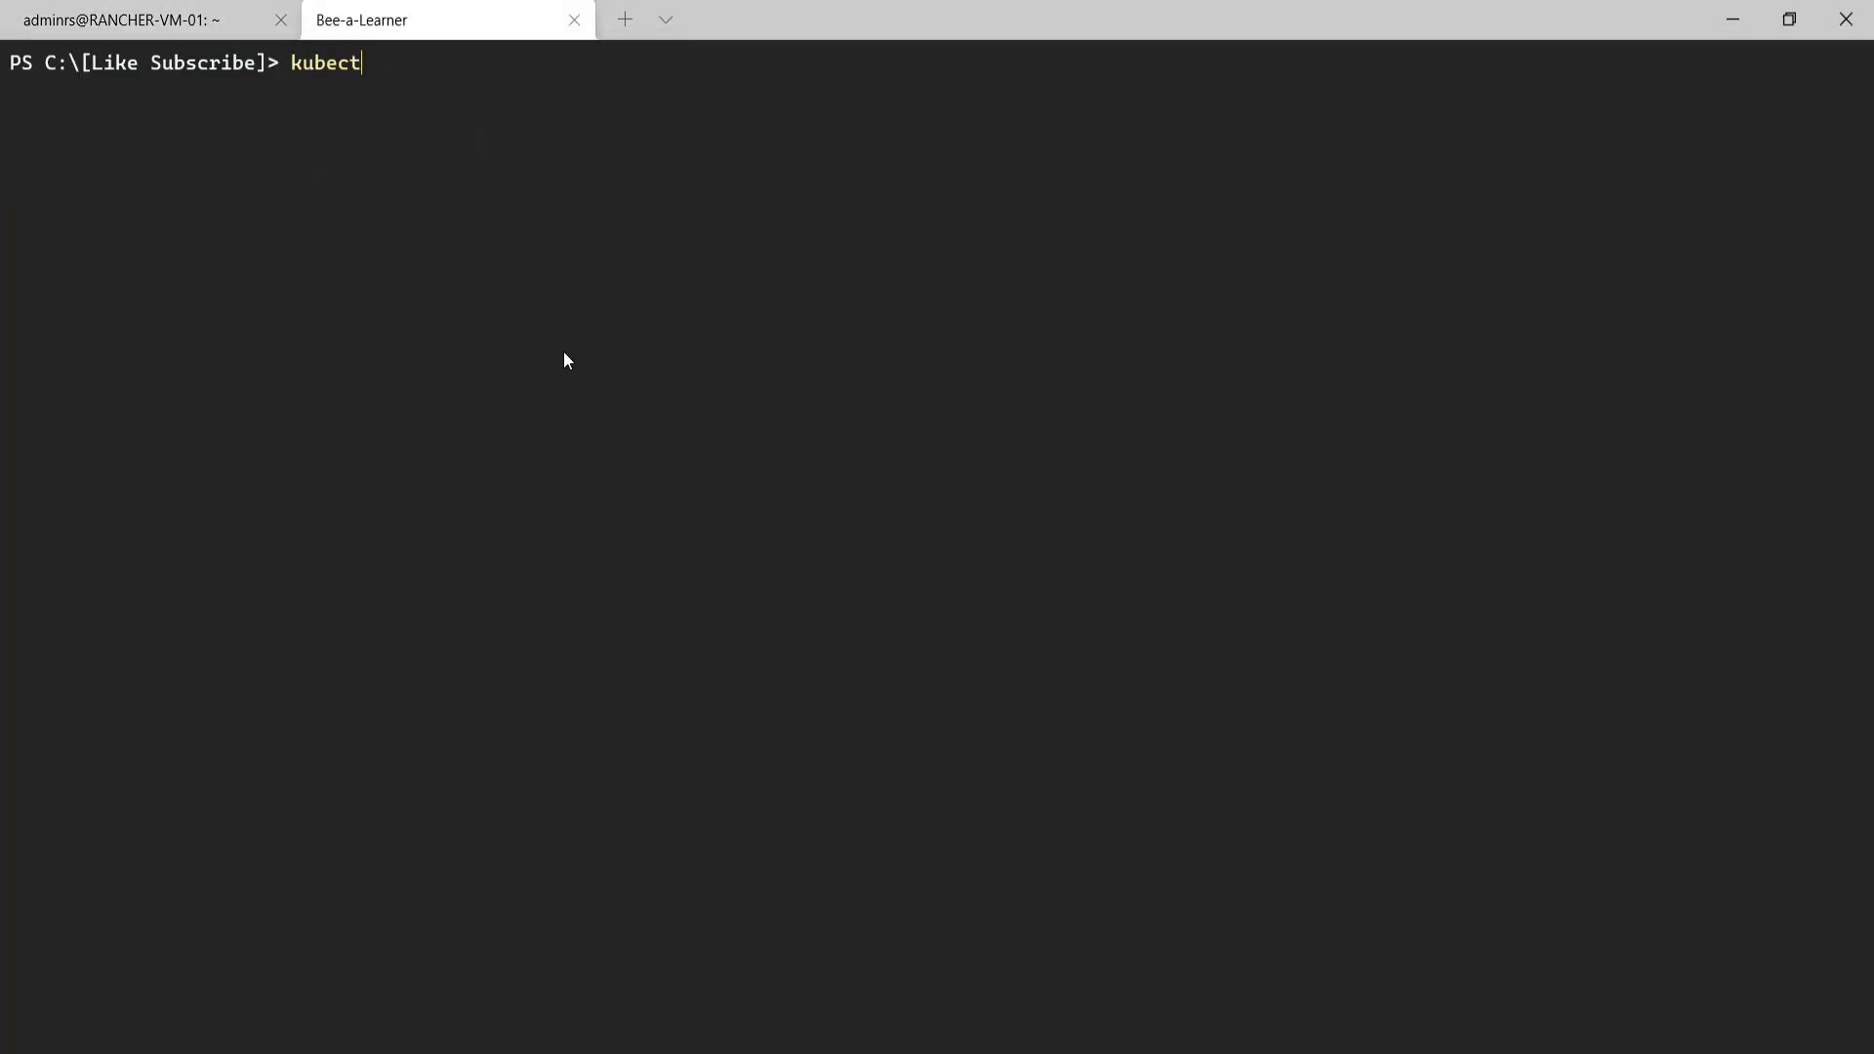
text(l get all)
text(kubectl ge)
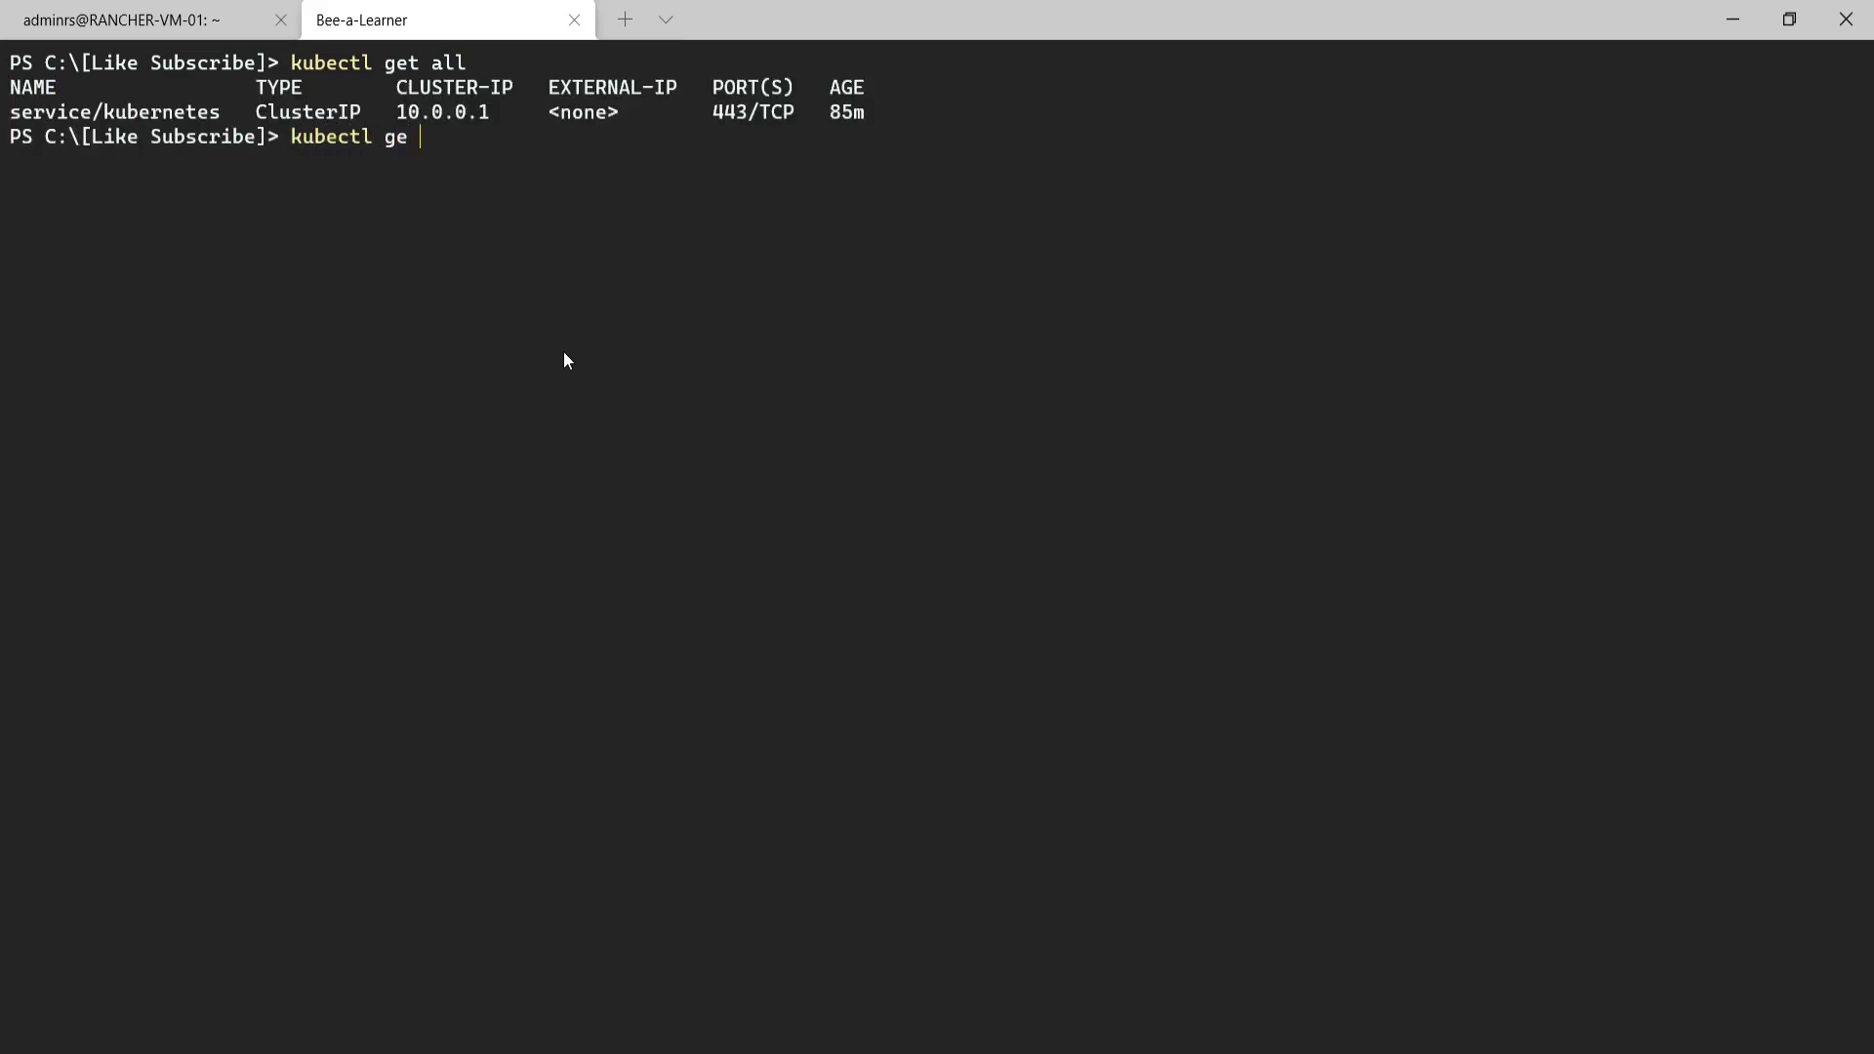
text(t deployment)
key(Return)
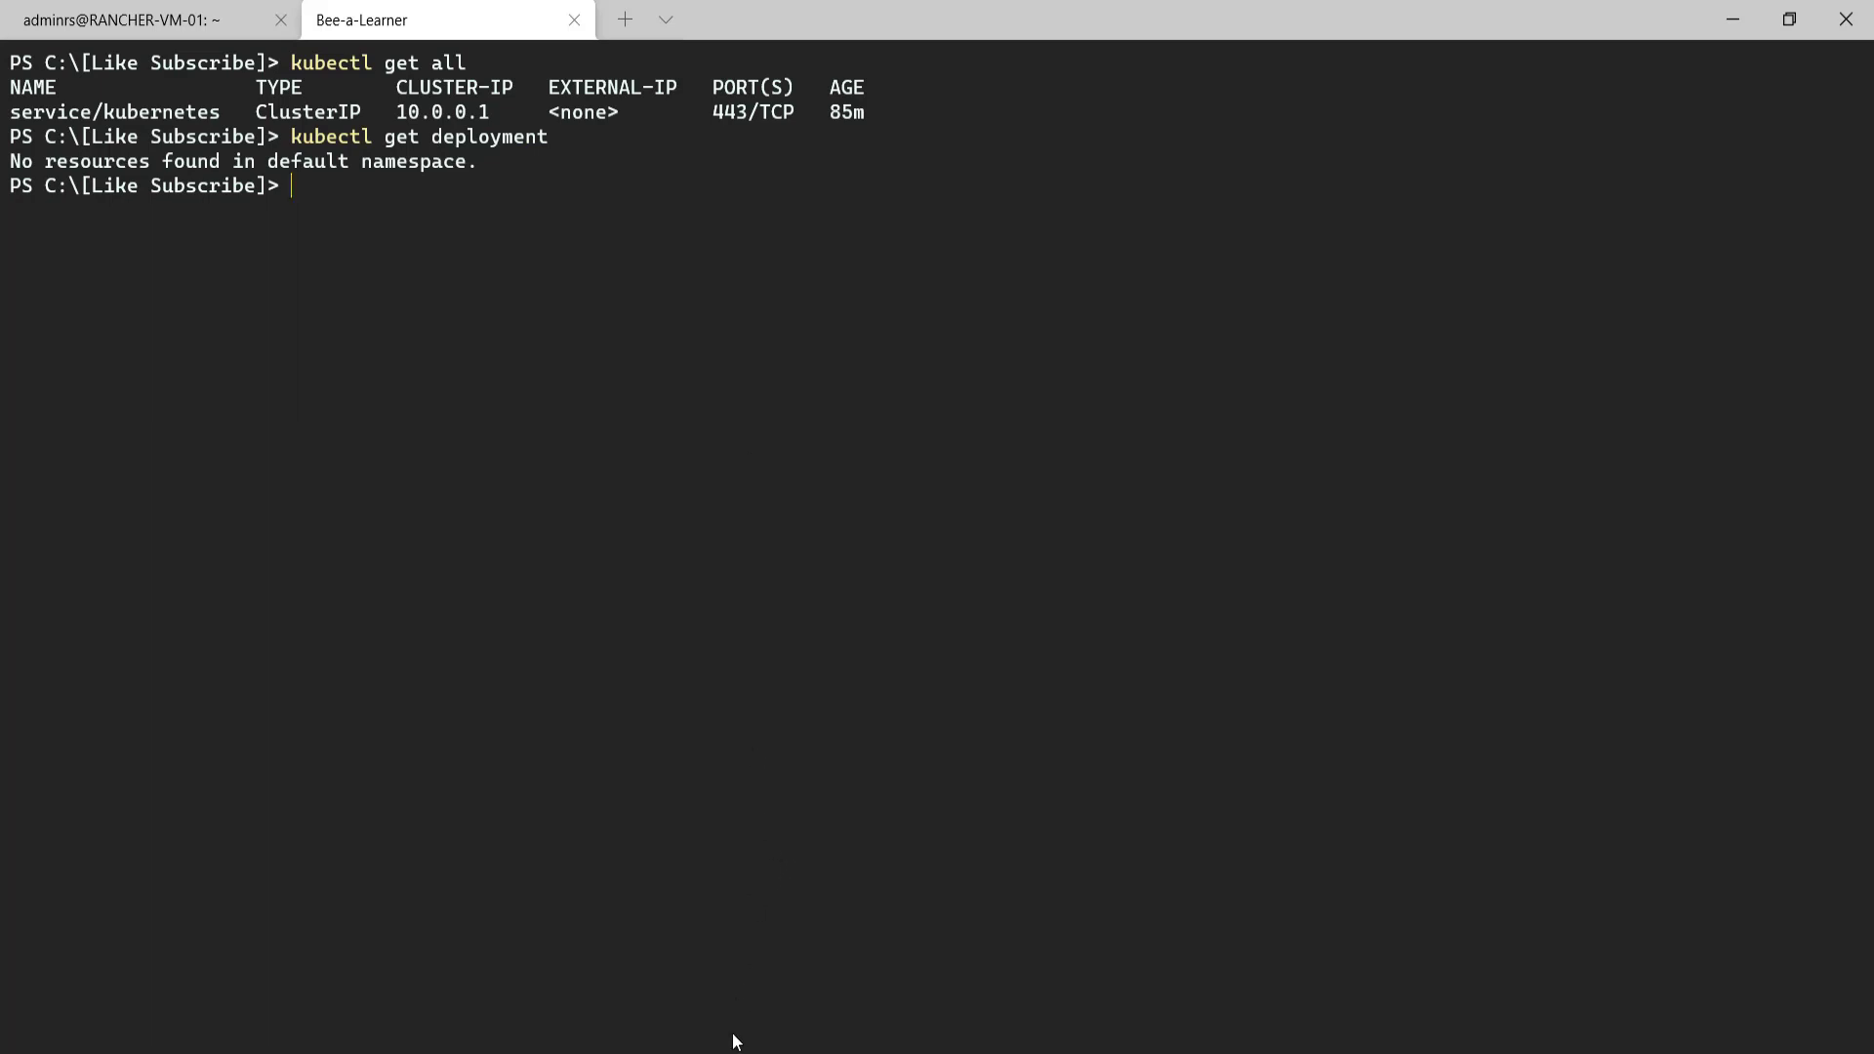
Create an nginx deployment with kubectl create deployment nginx --image=nginx and list the deployments.
key(ctrl+v)
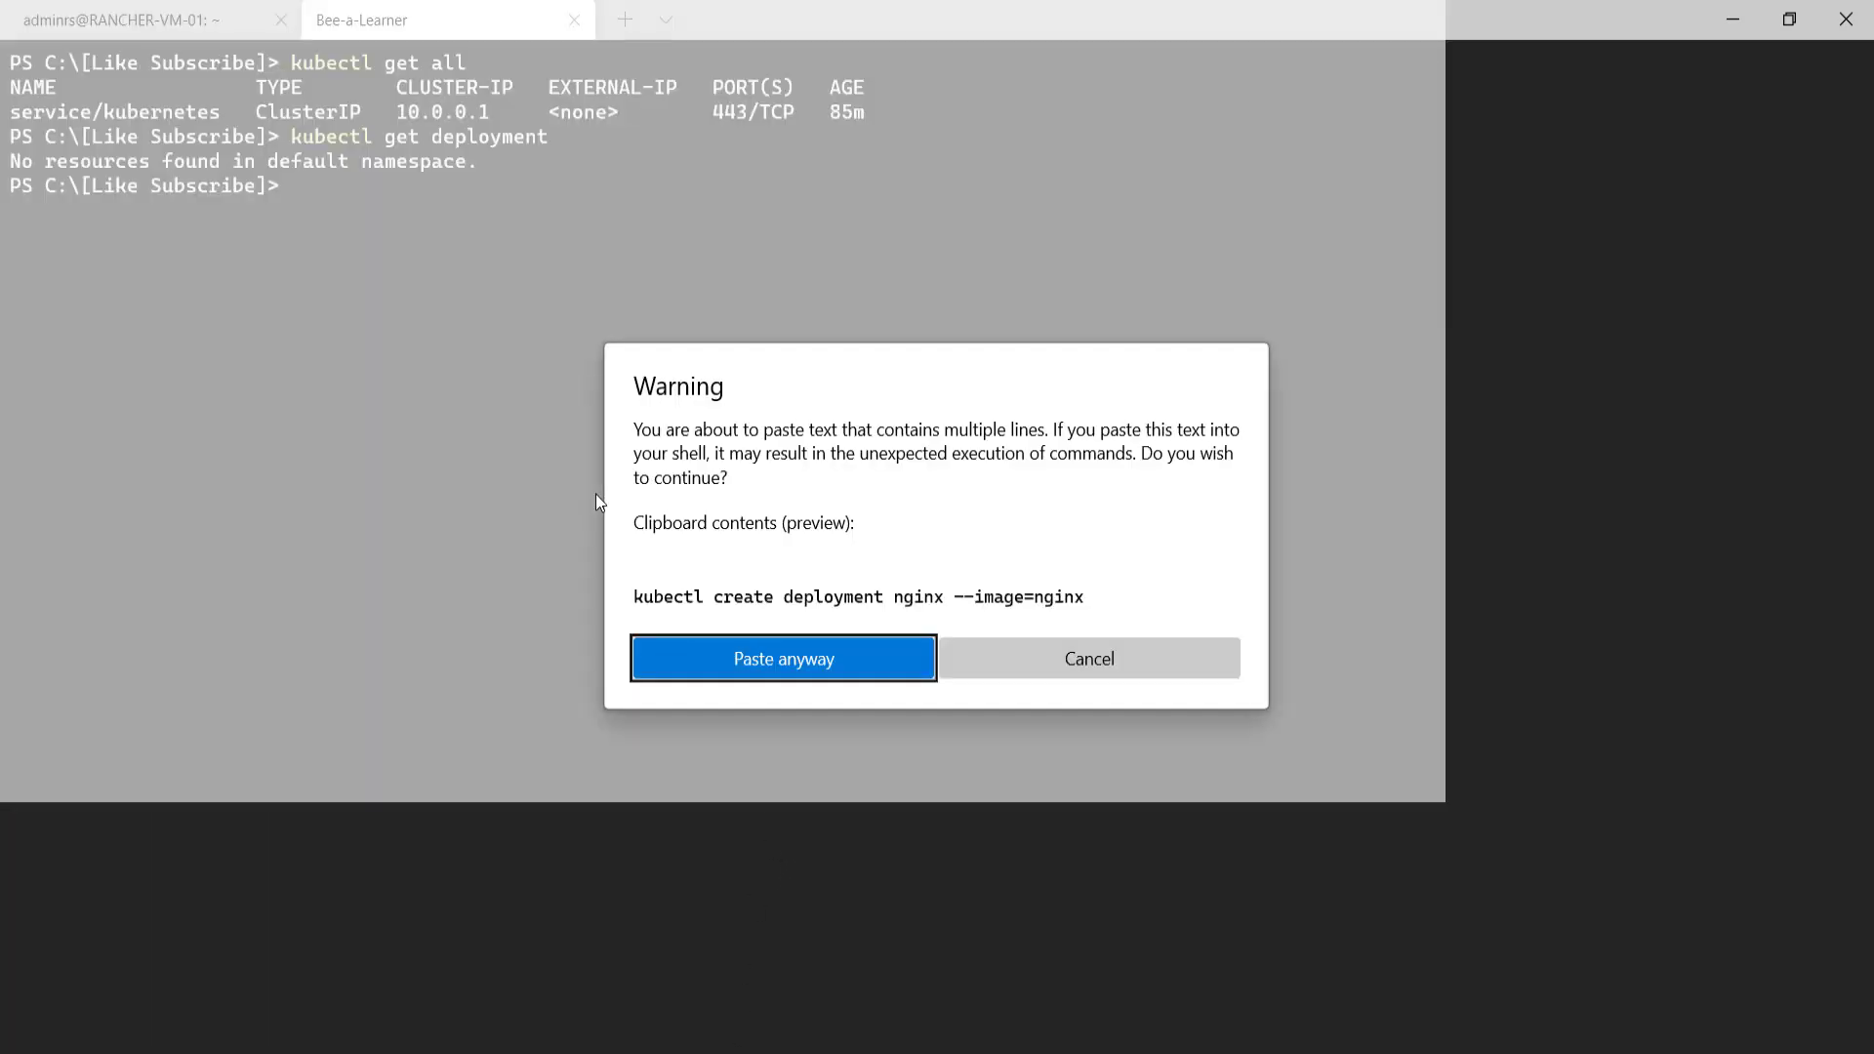
click(822, 643)
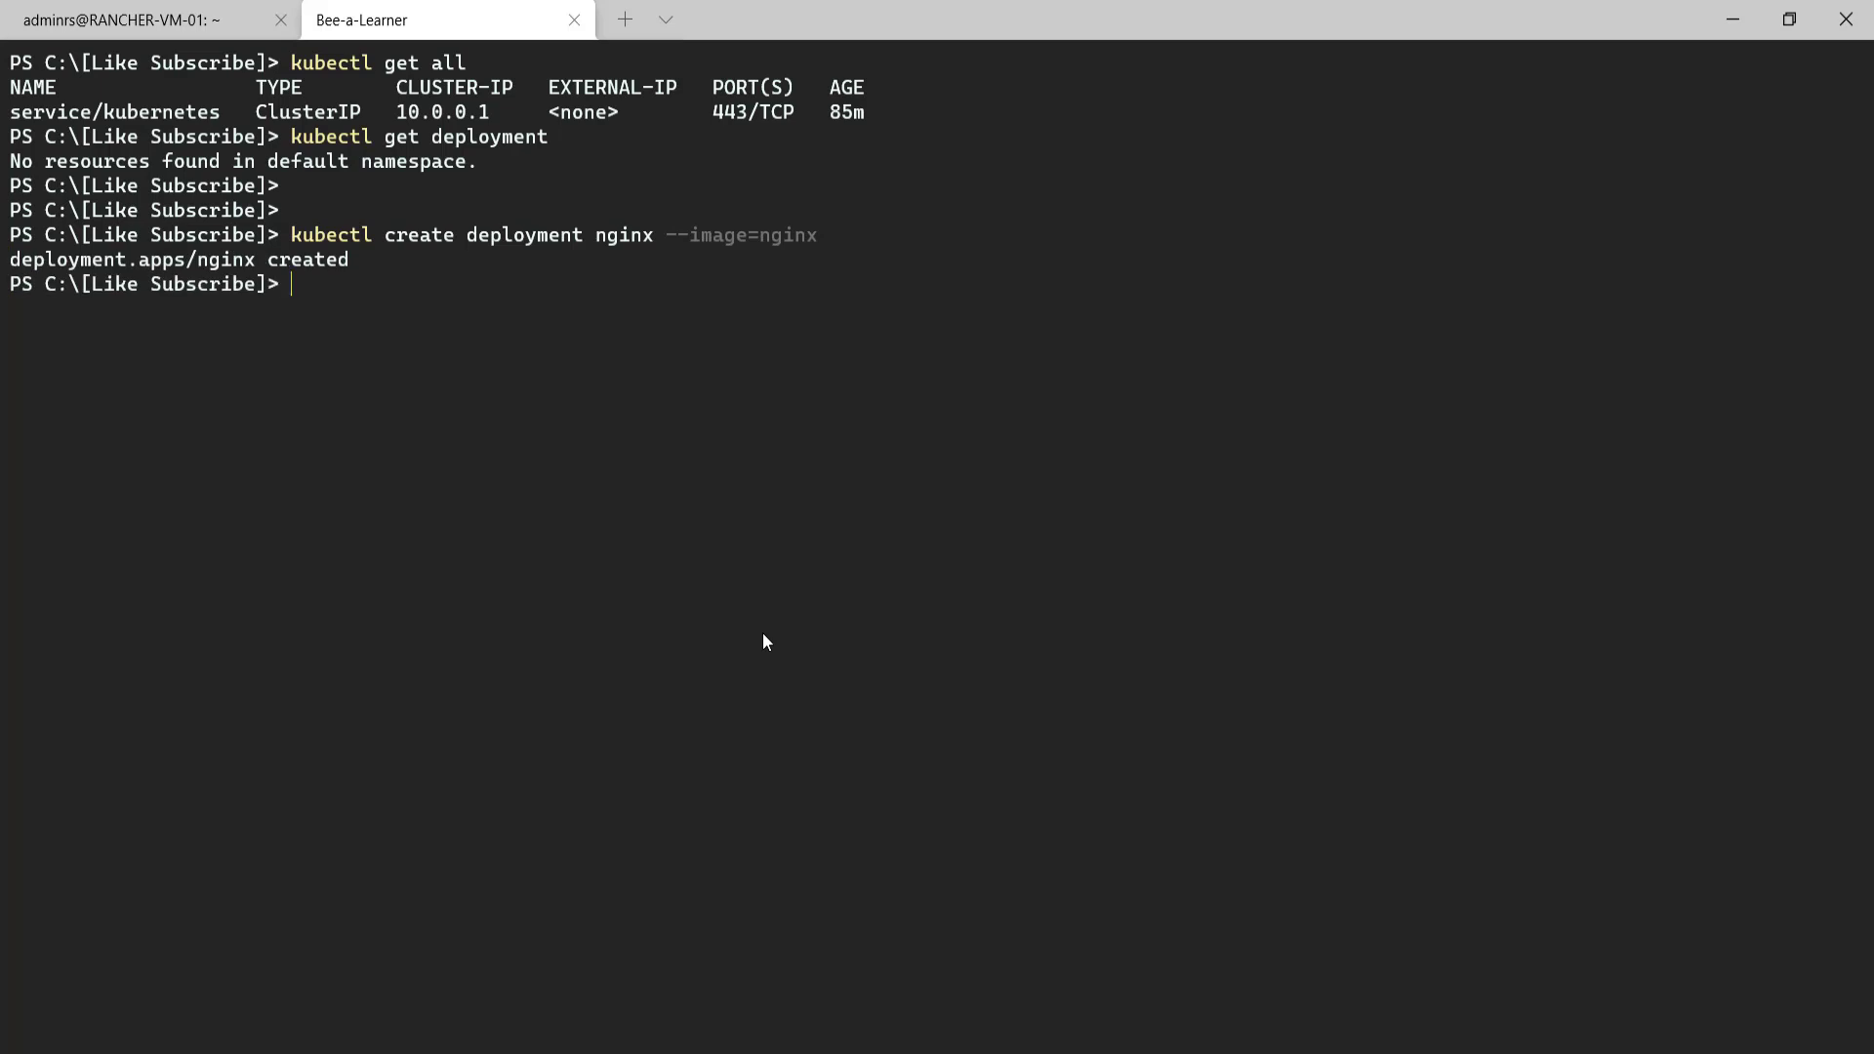
key(Up)
key(Up)
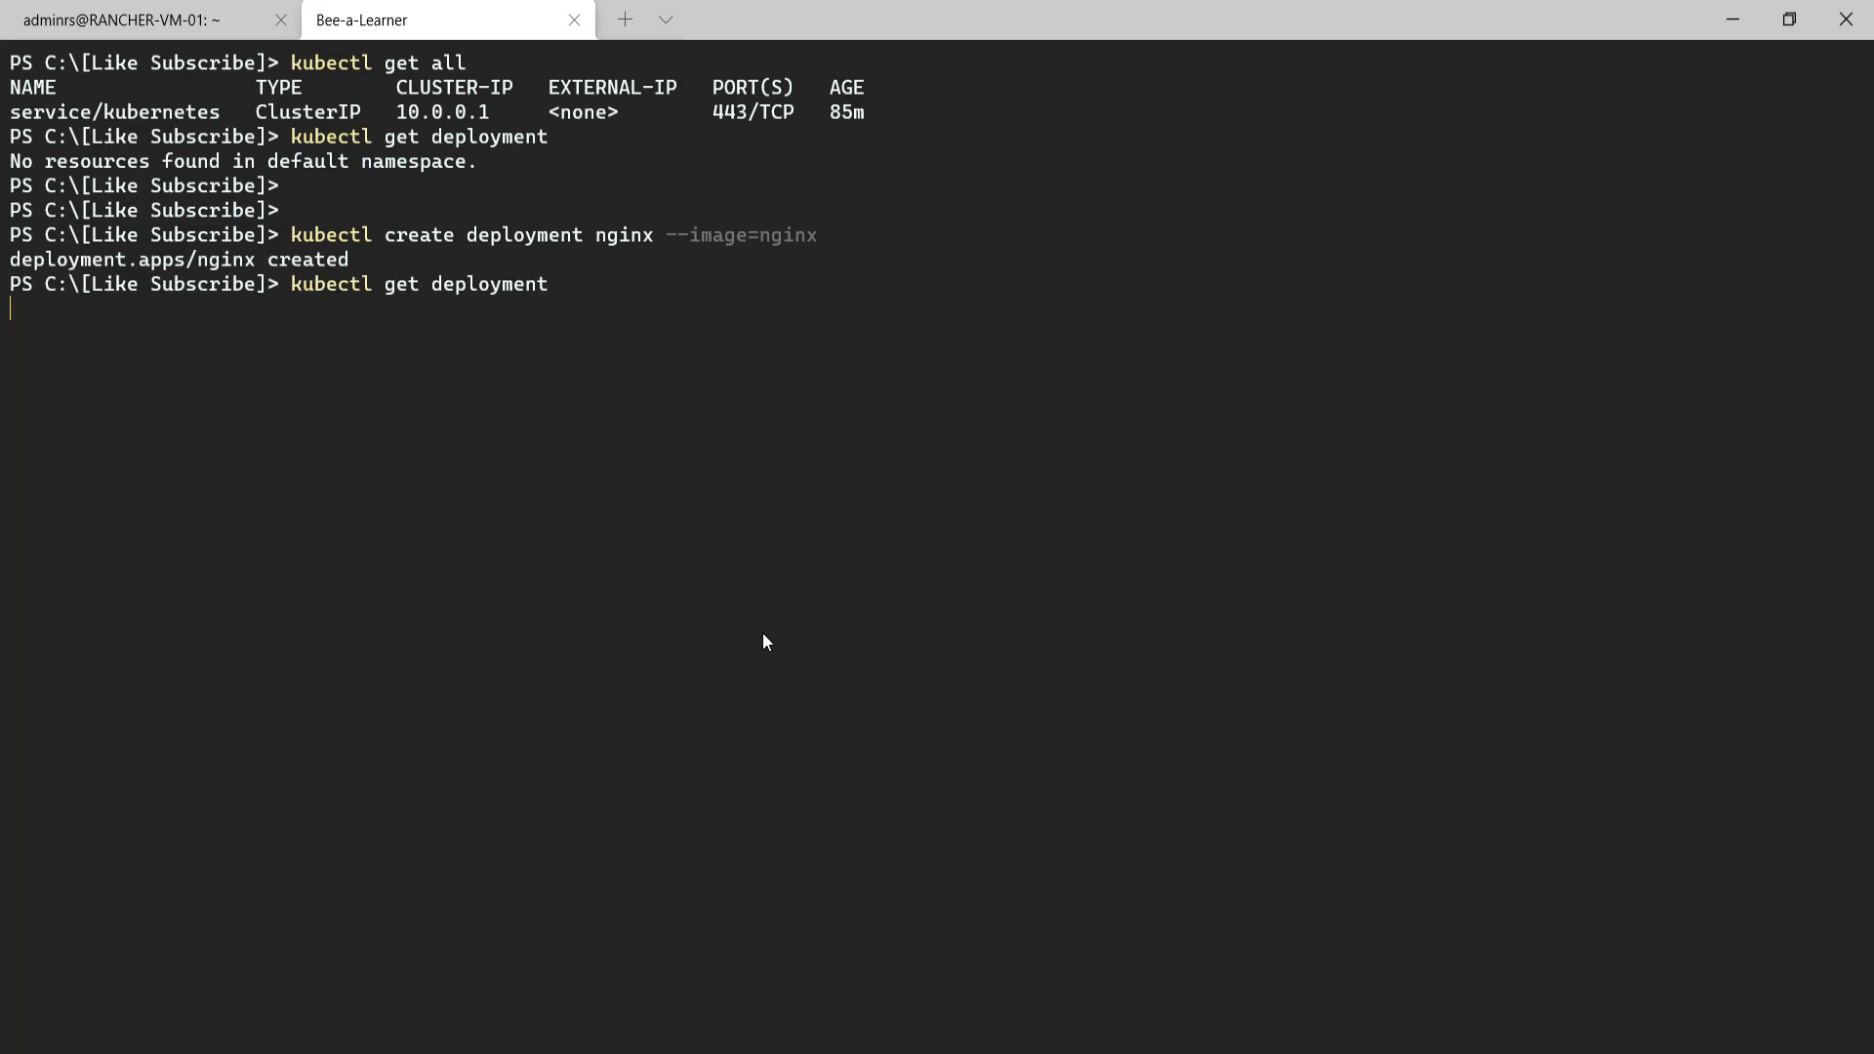
key(Return)
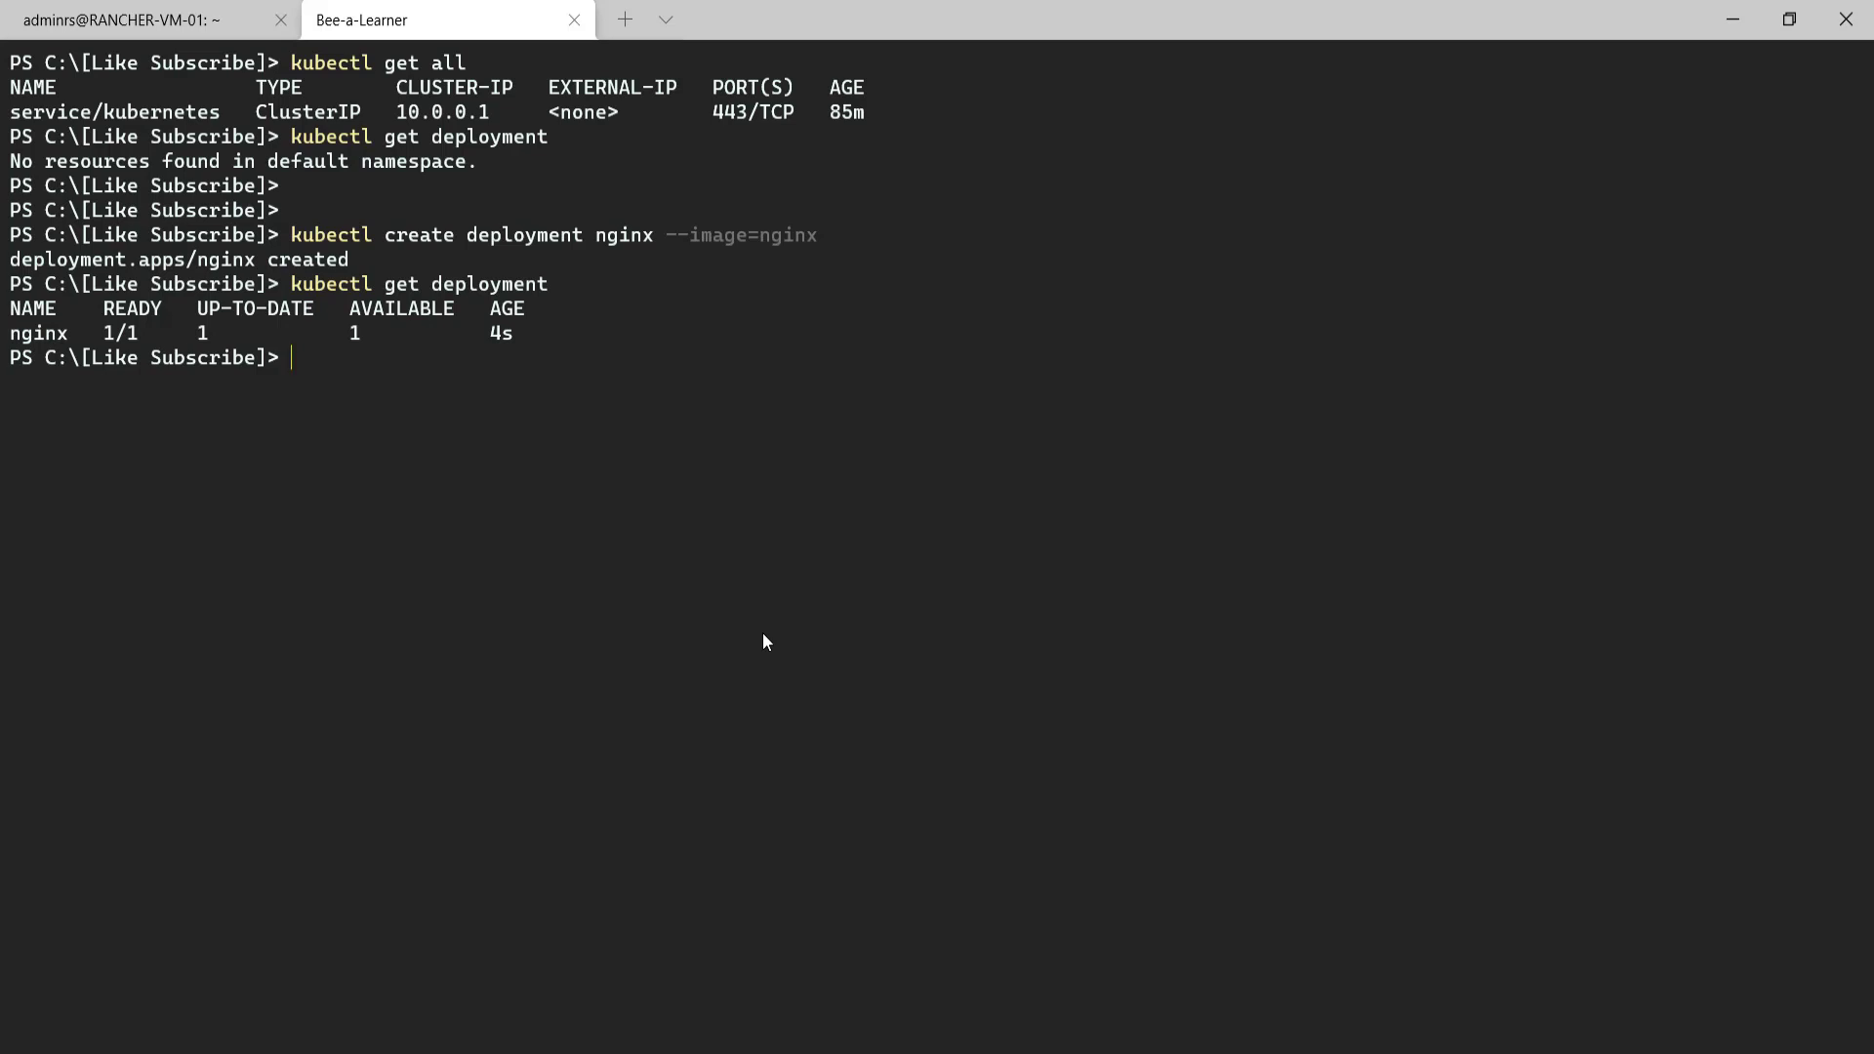
Switch to Rancher in Chrome and examine the cluster selector, the cluster types, and the Azure AKS account access fields for a new cluster.
click(840, 966)
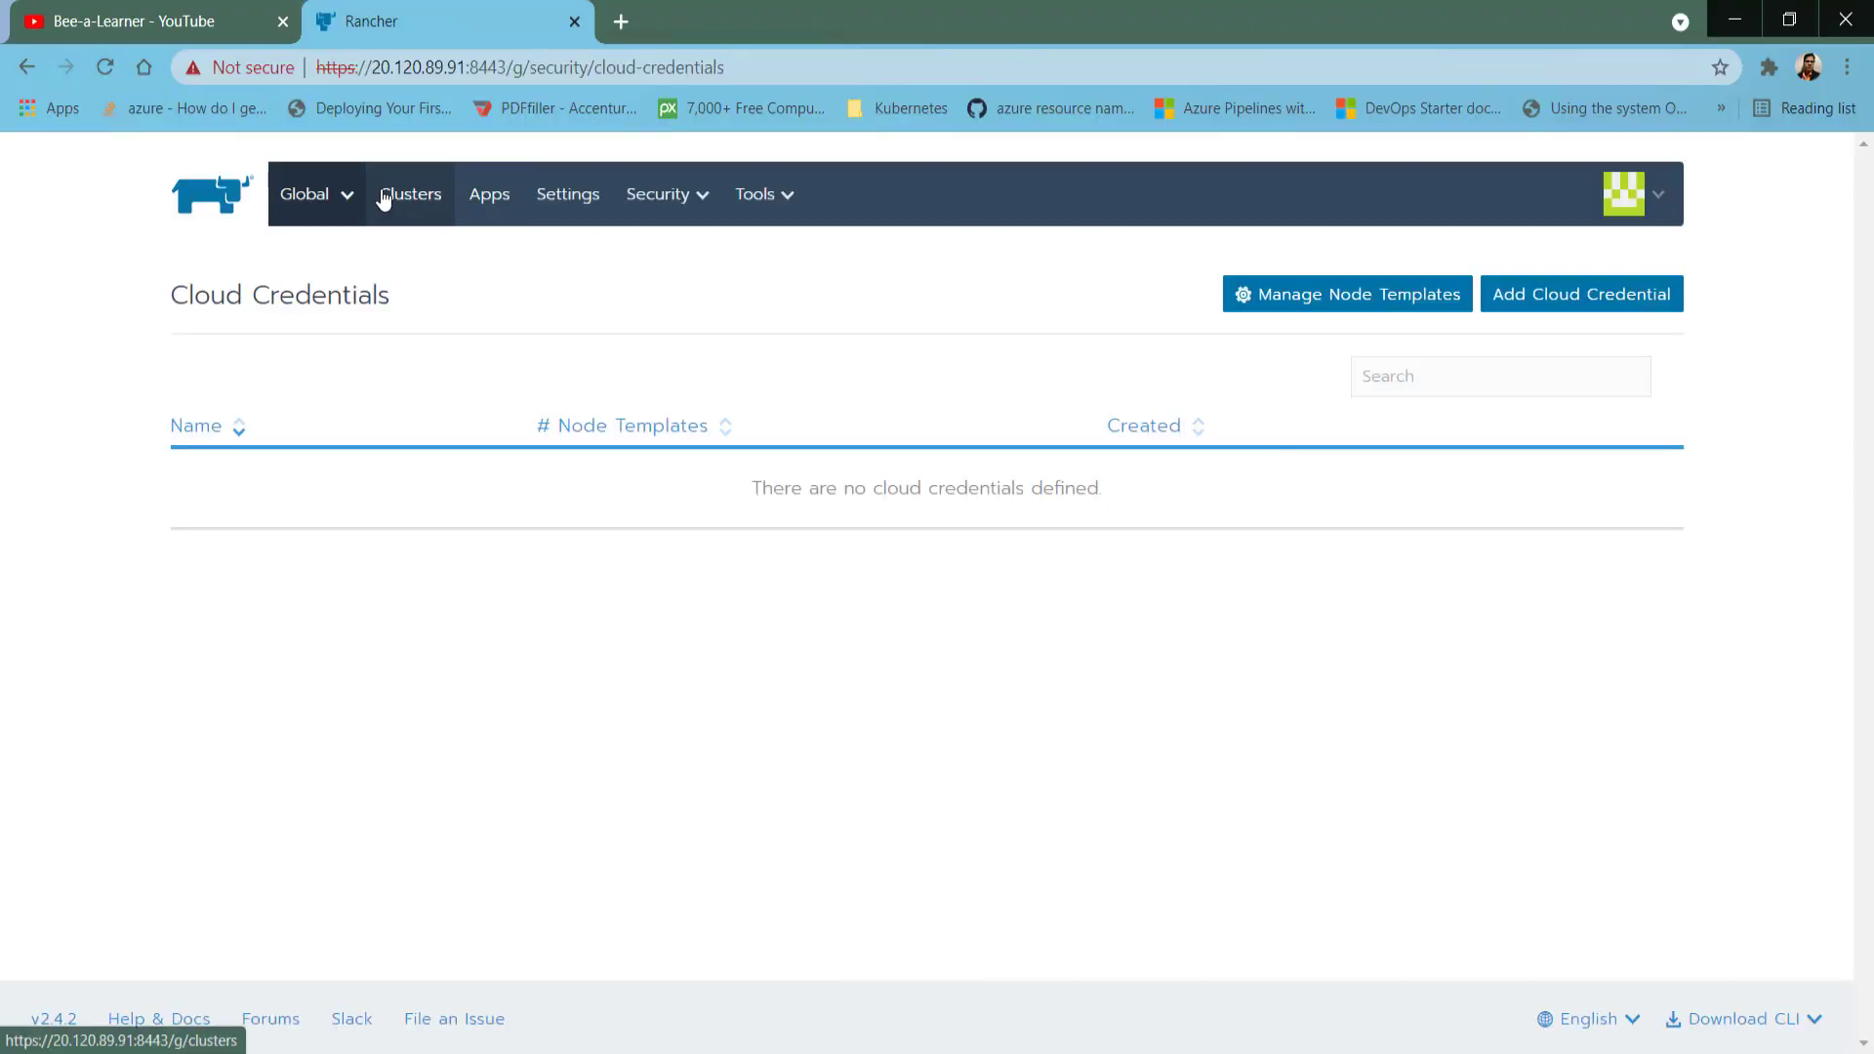
click(347, 195)
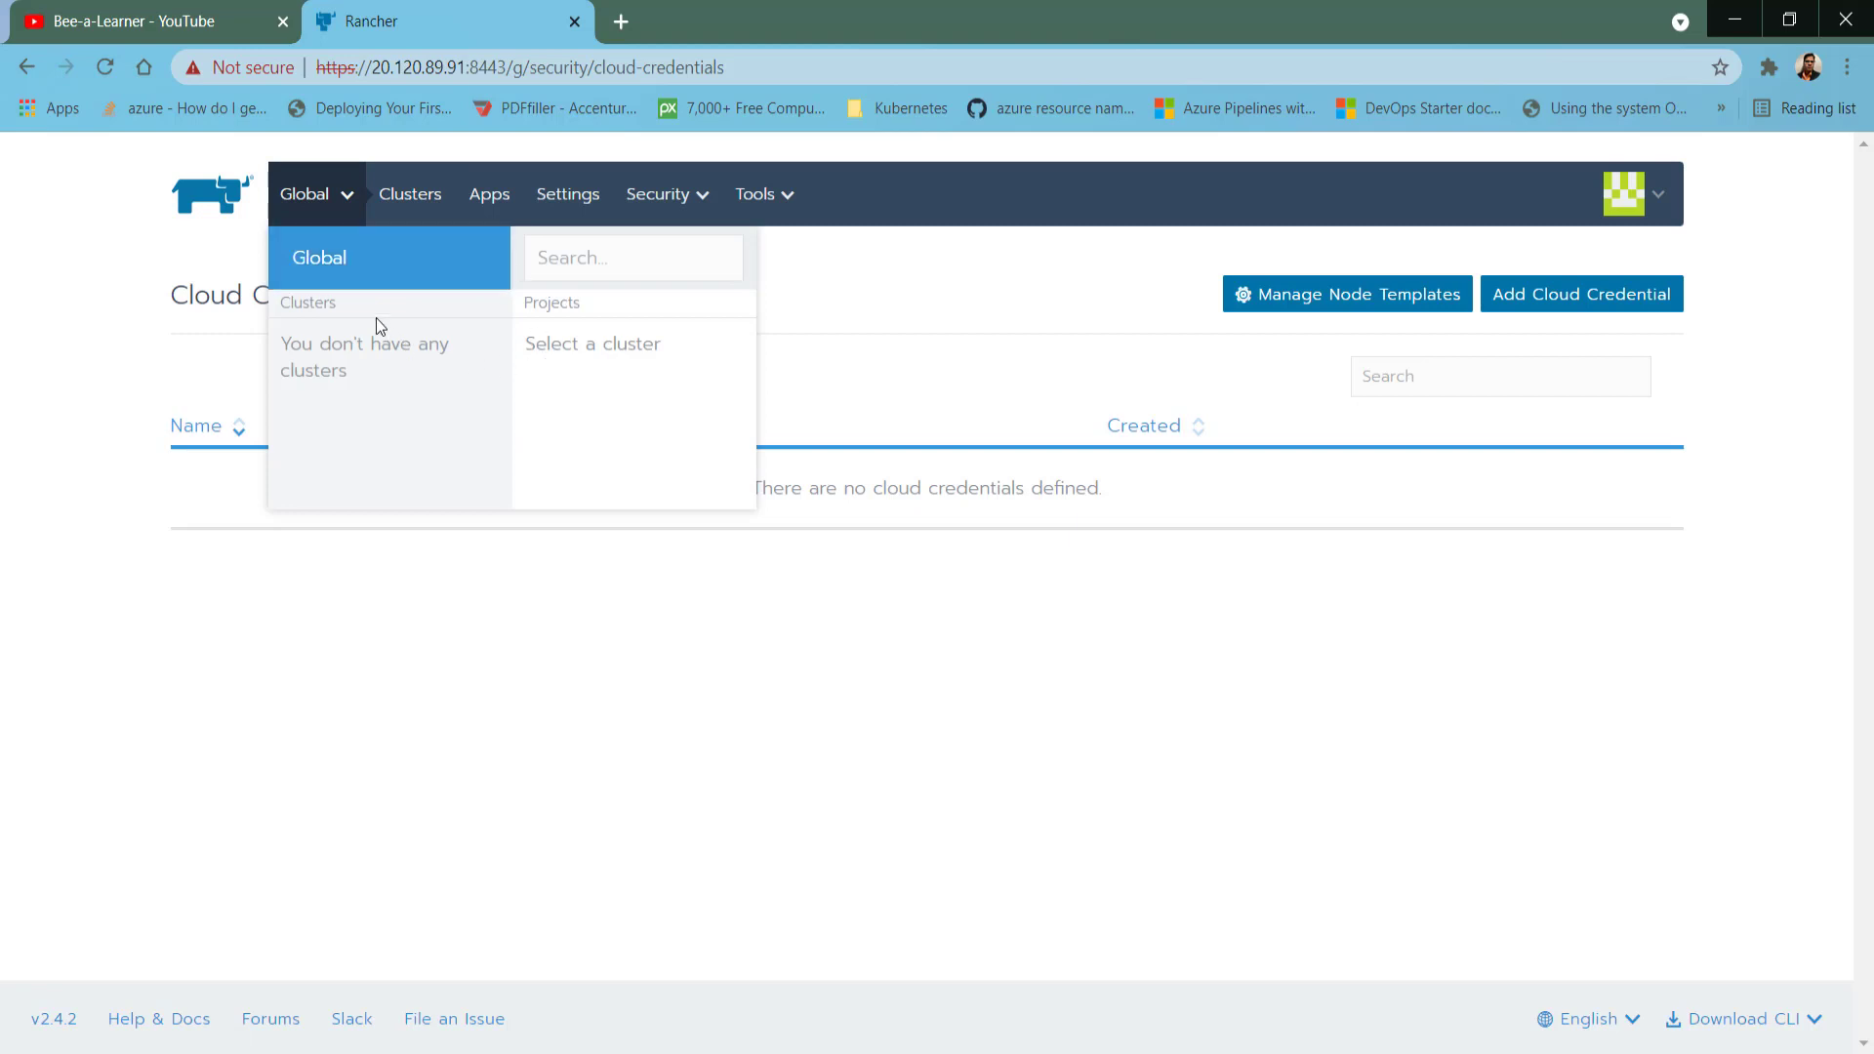
click(404, 192)
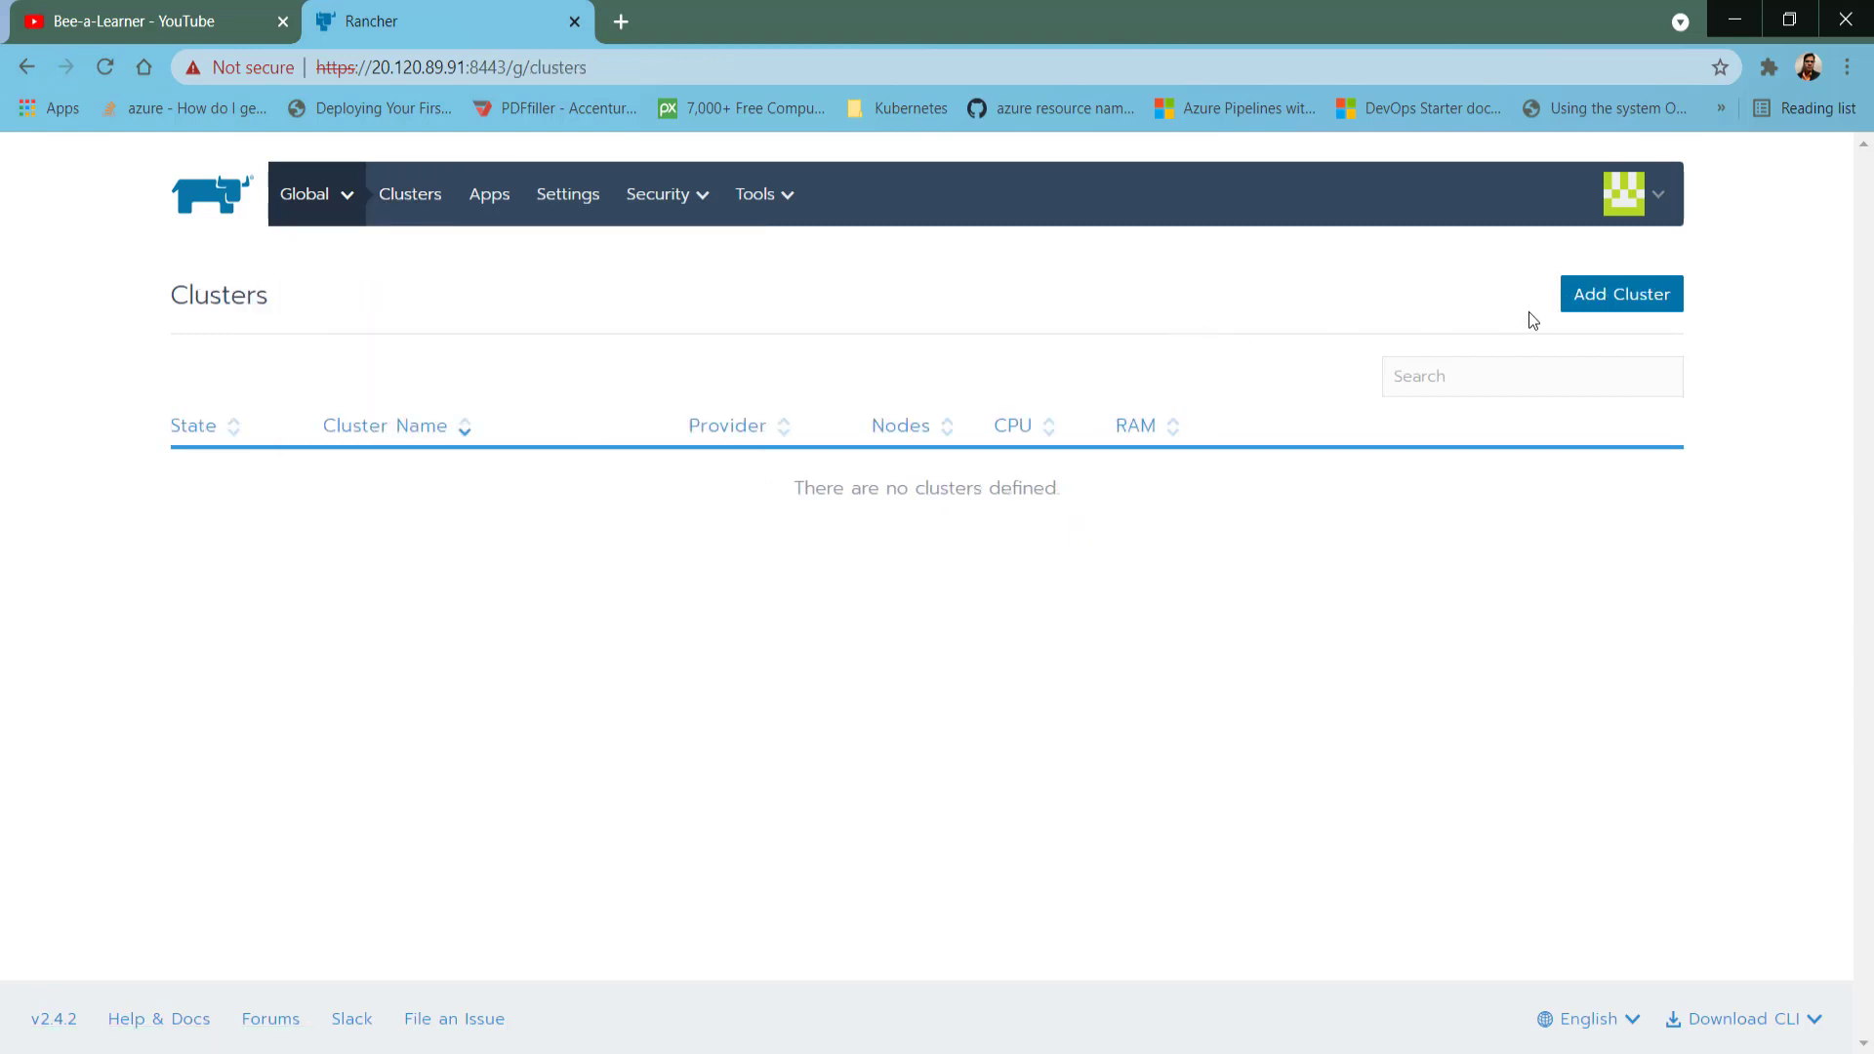
click(1599, 299)
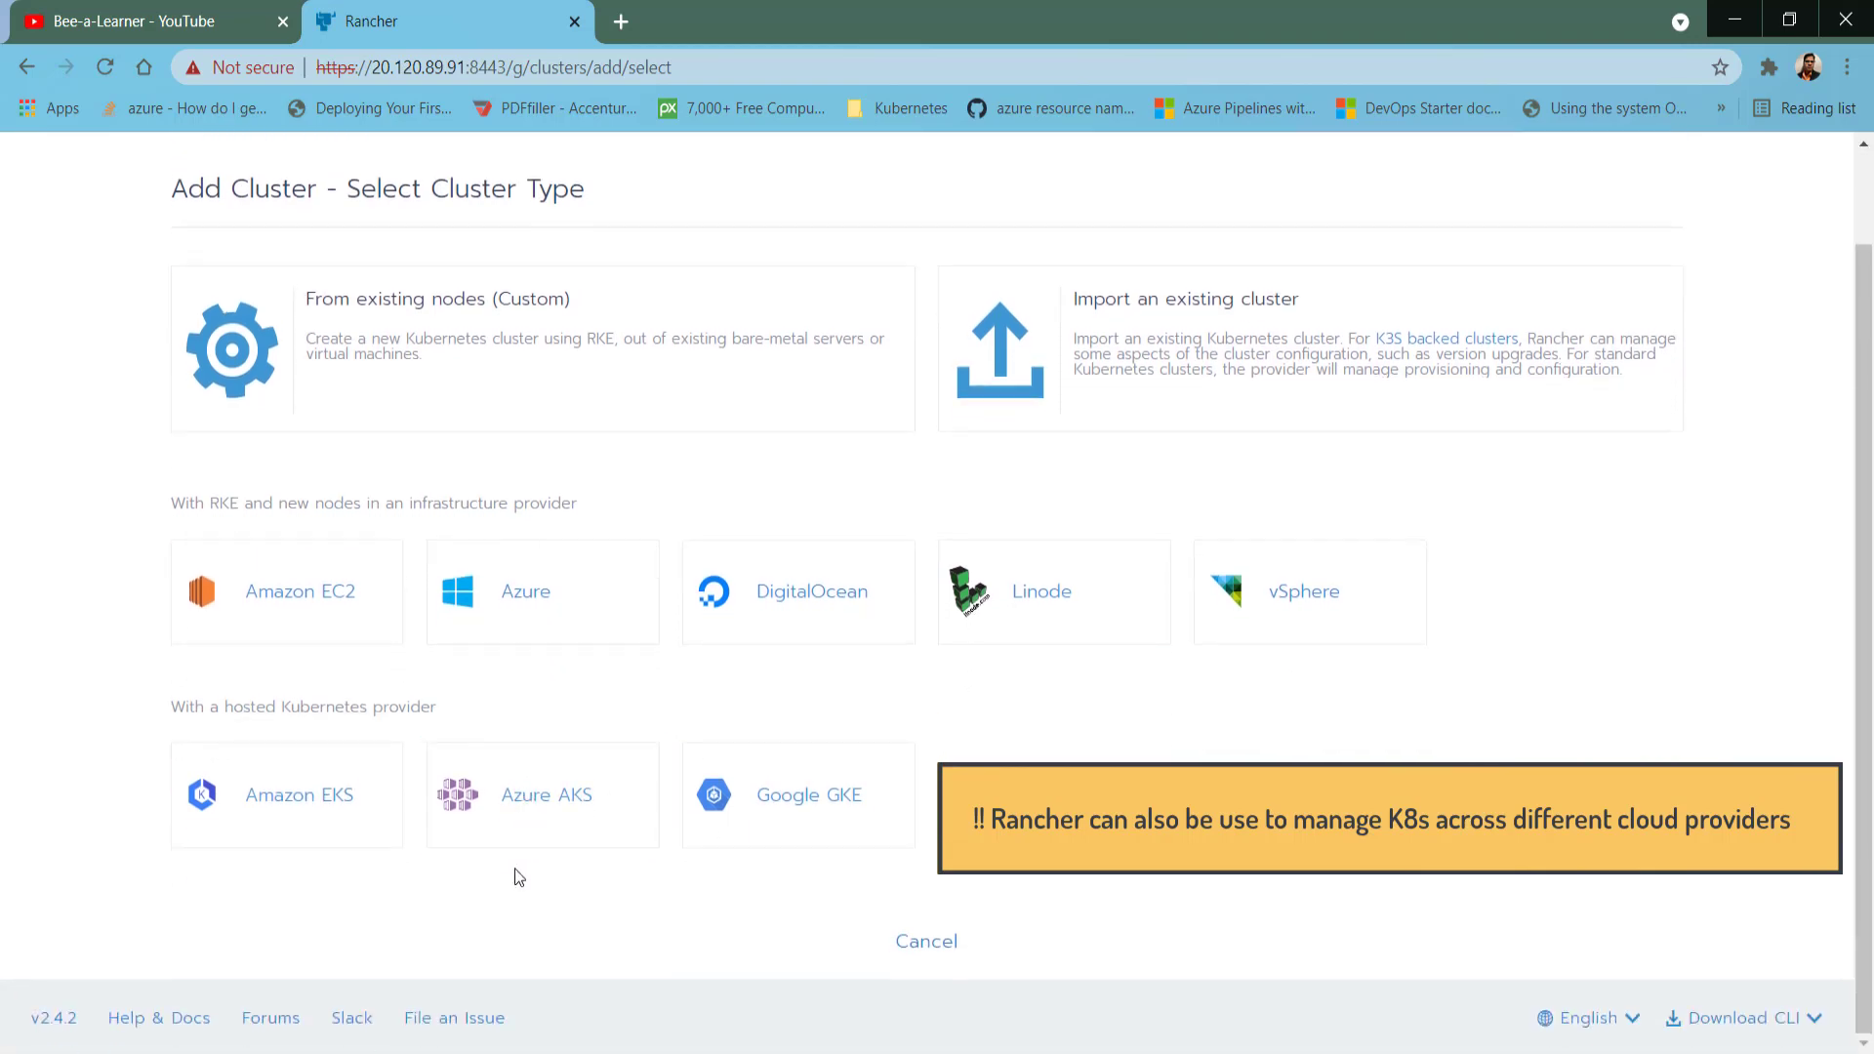
click(531, 818)
scroll(710, 795, down, 3)
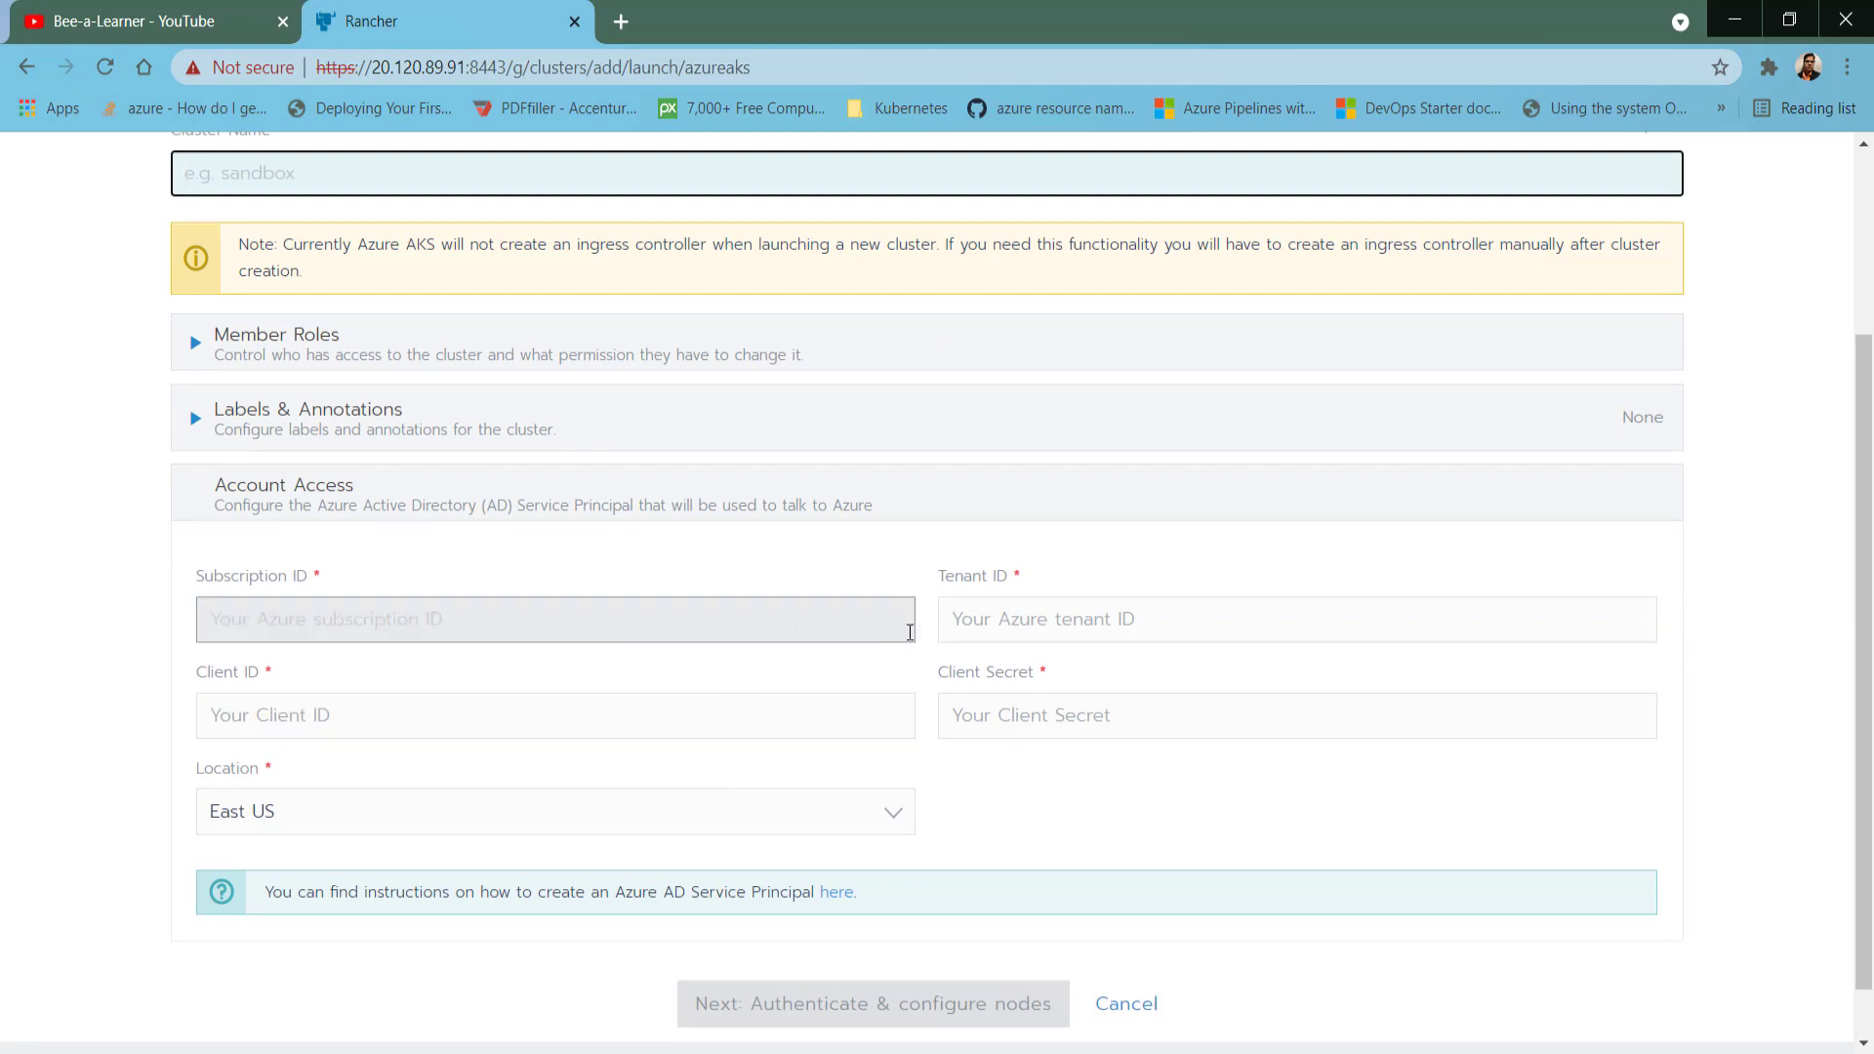
scroll(958, 835, down, 1)
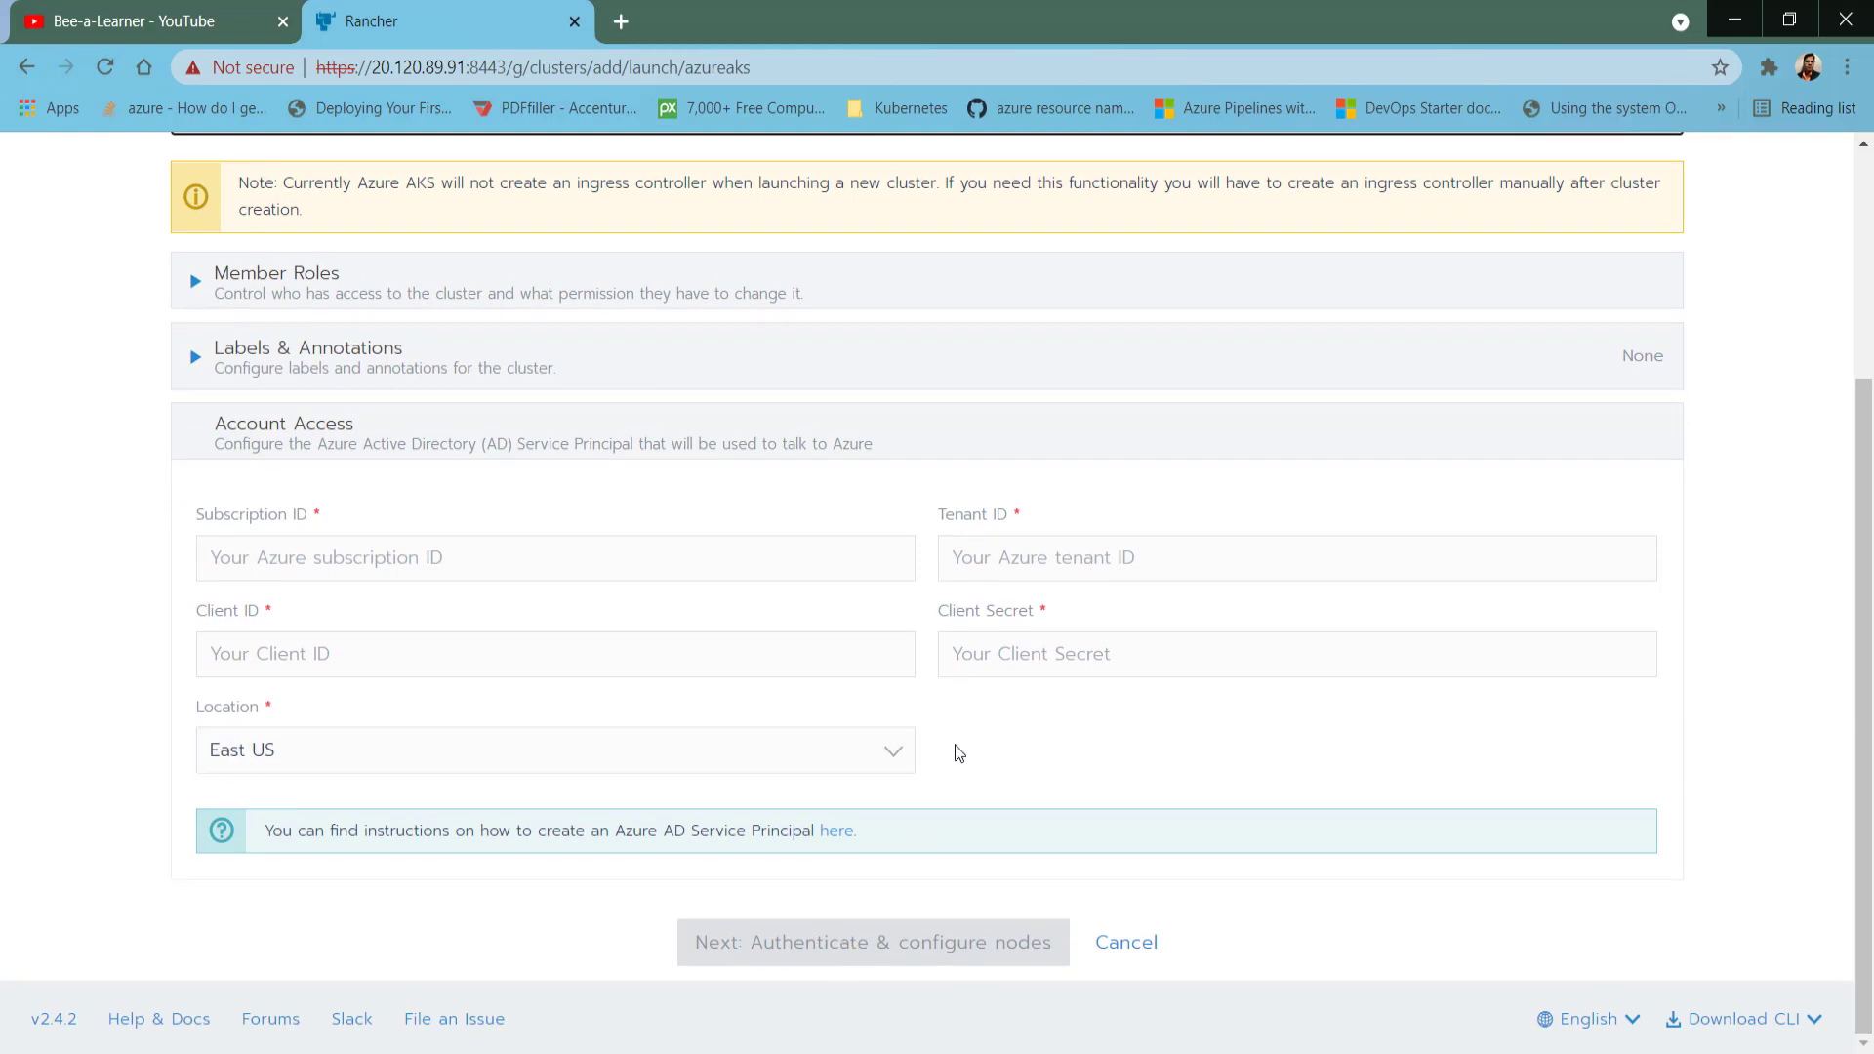
scroll(560, 291, up, 4)
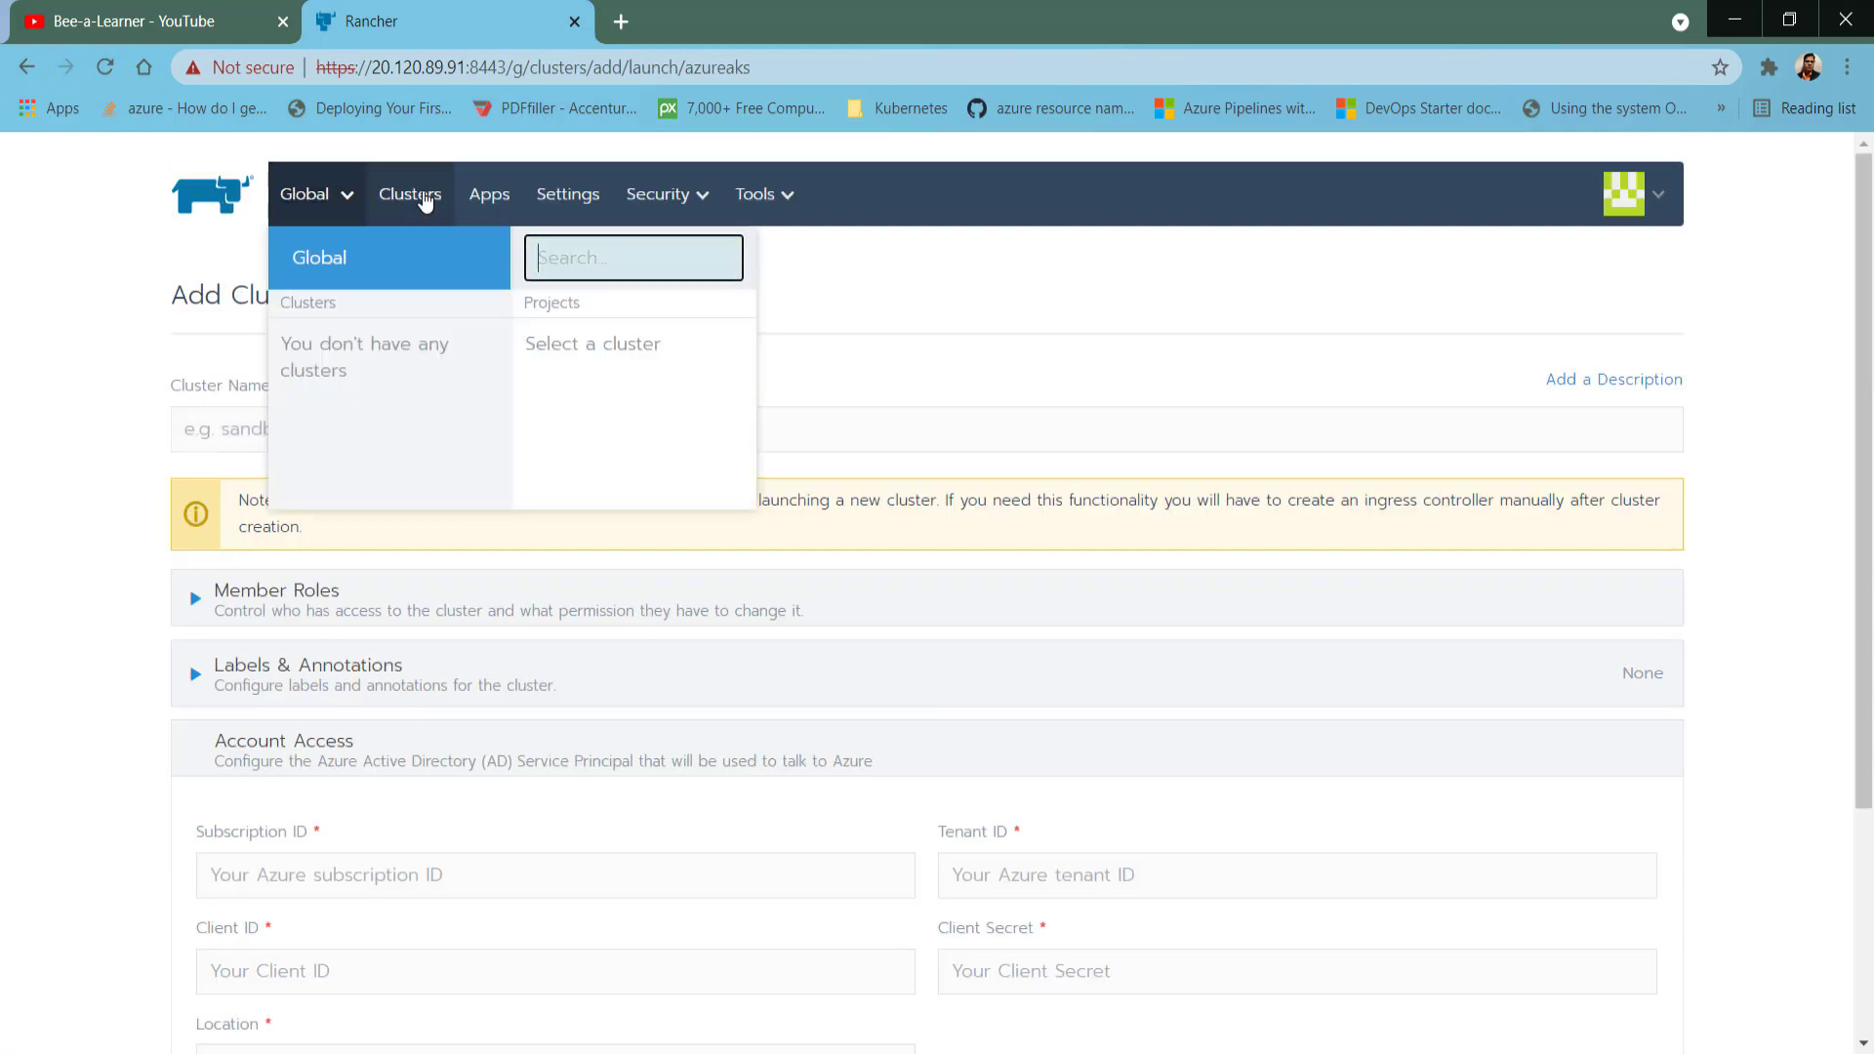
Start adding a cluster with the option to import an existing one, name it rancher-aks, and create it.
click(423, 196)
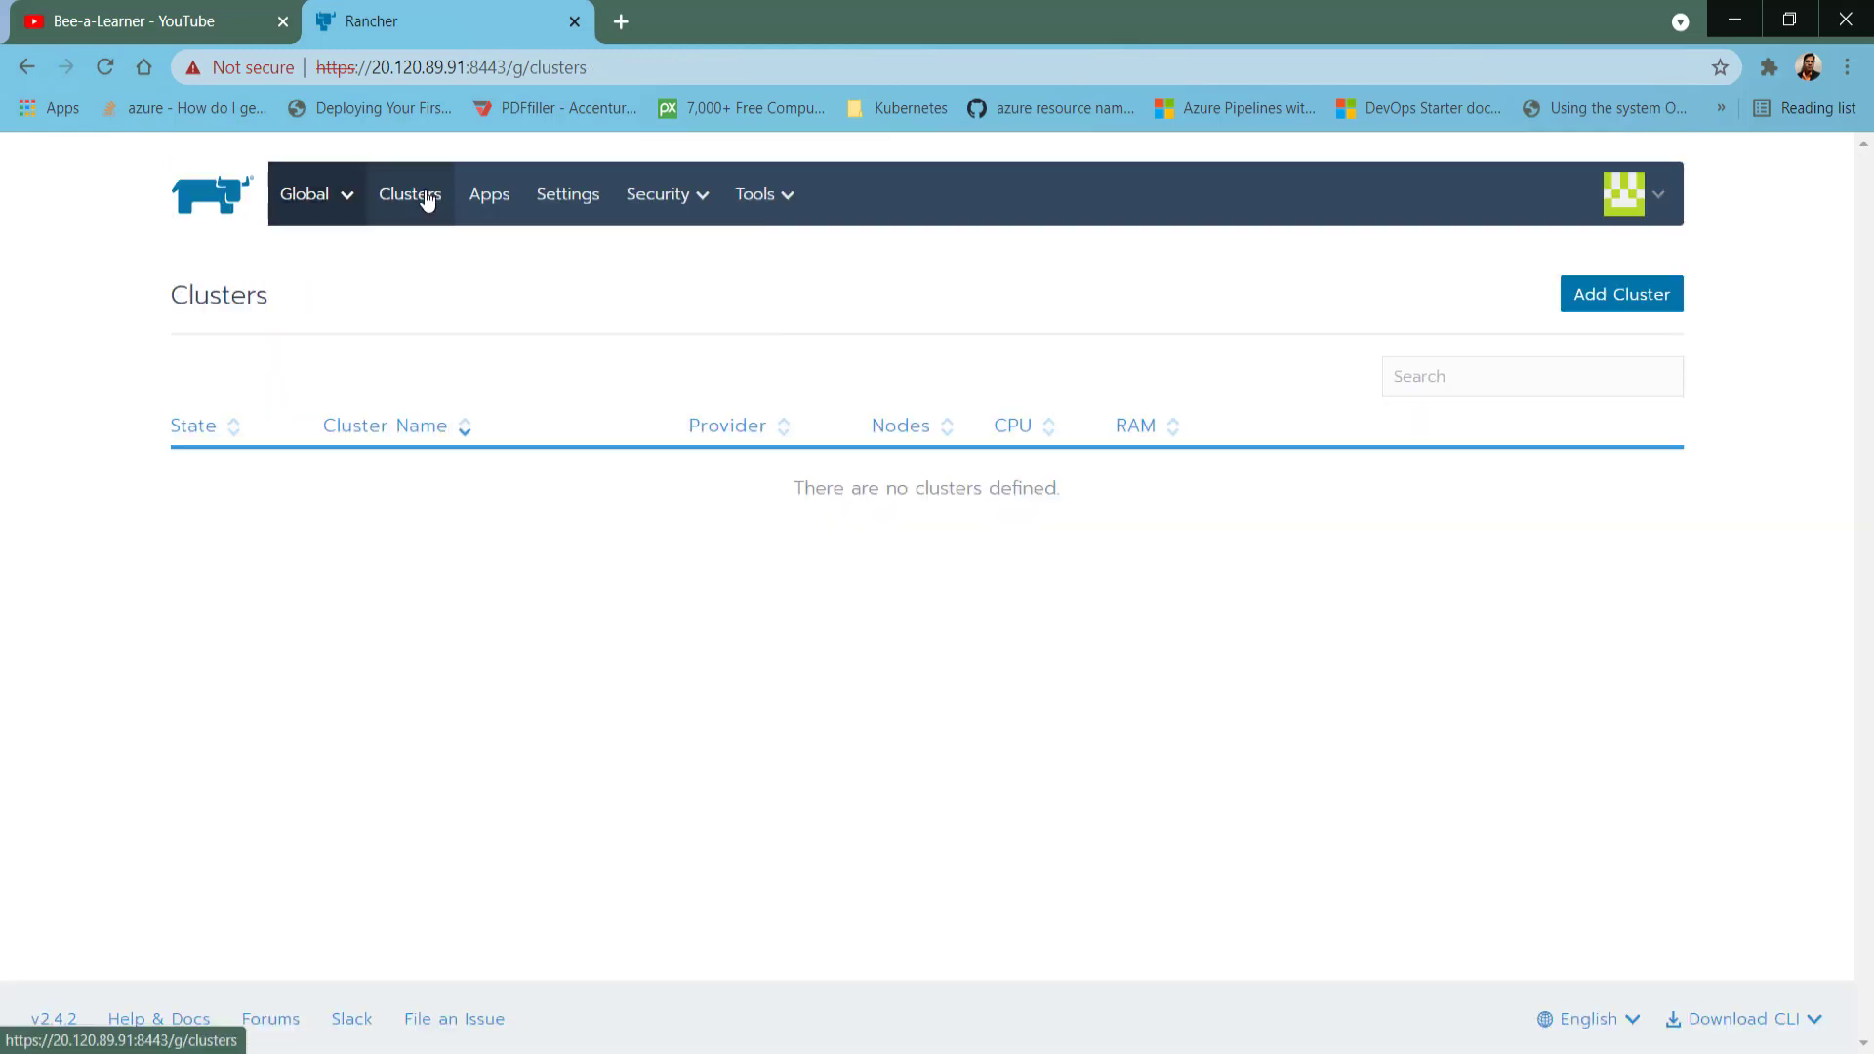
click(1592, 294)
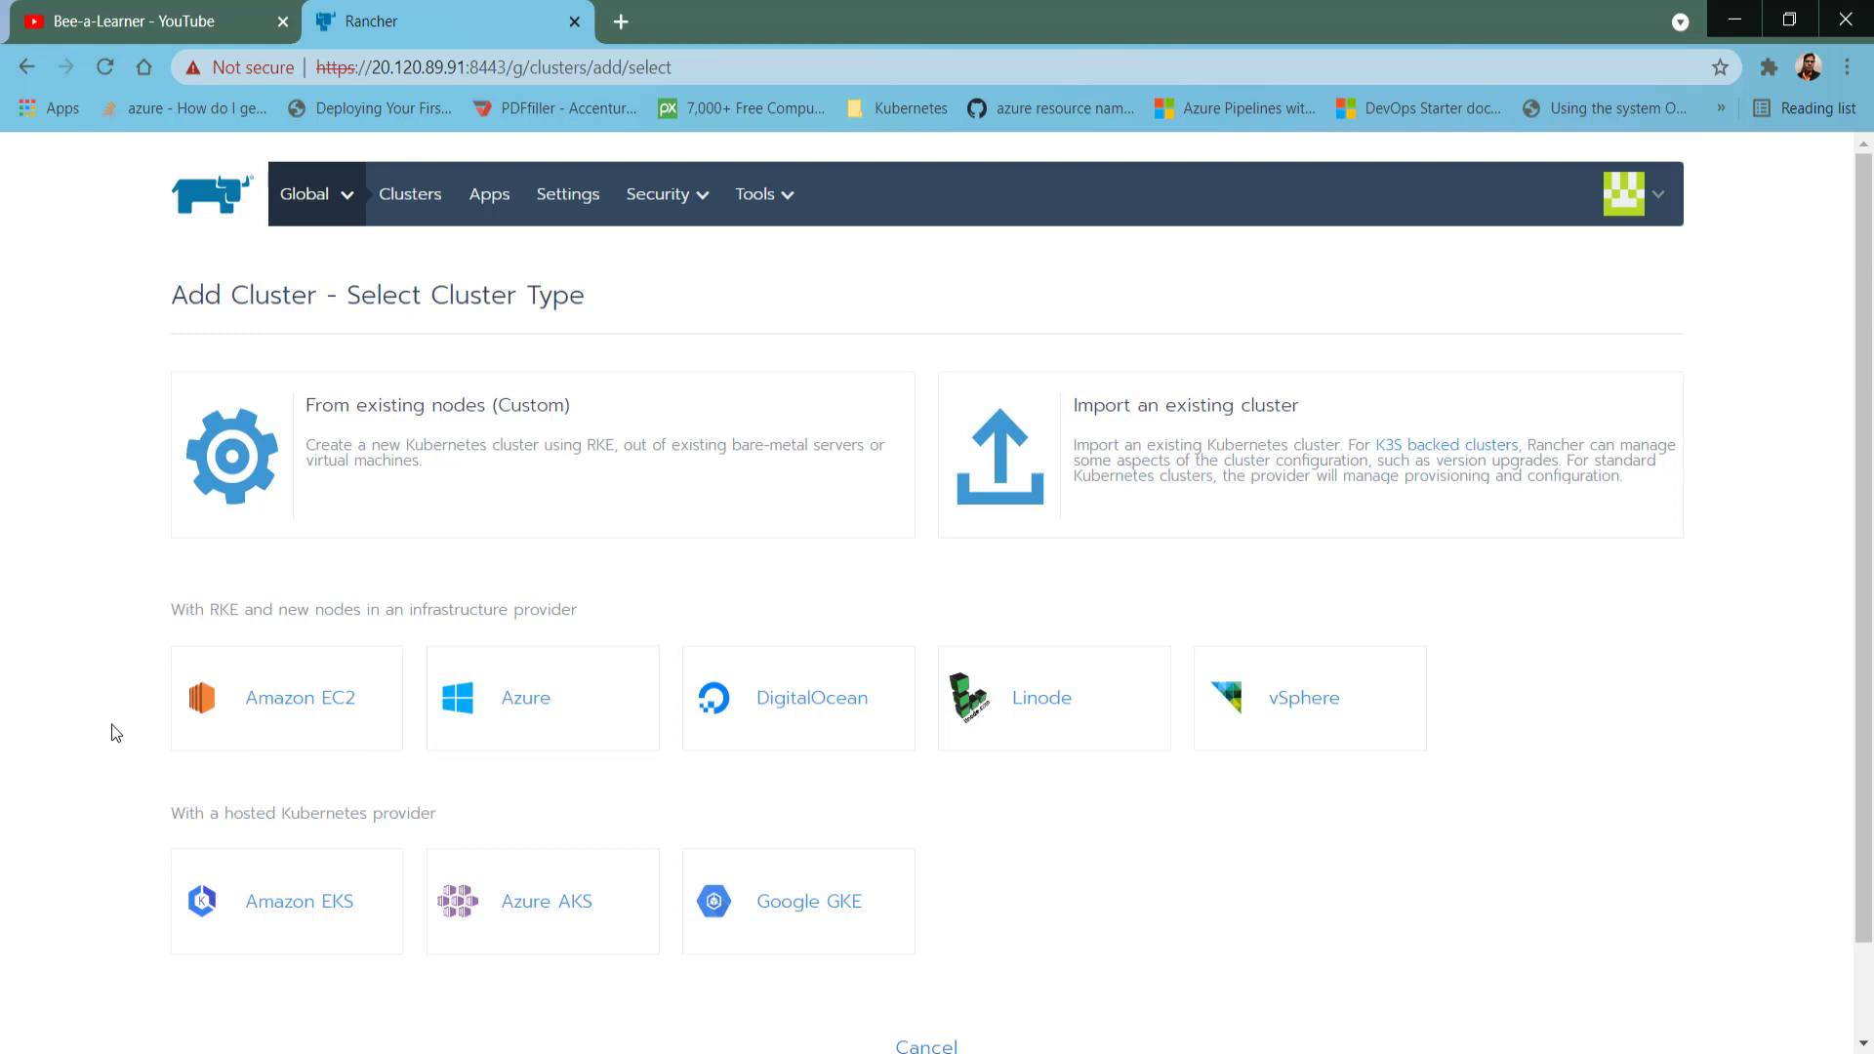
click(1054, 470)
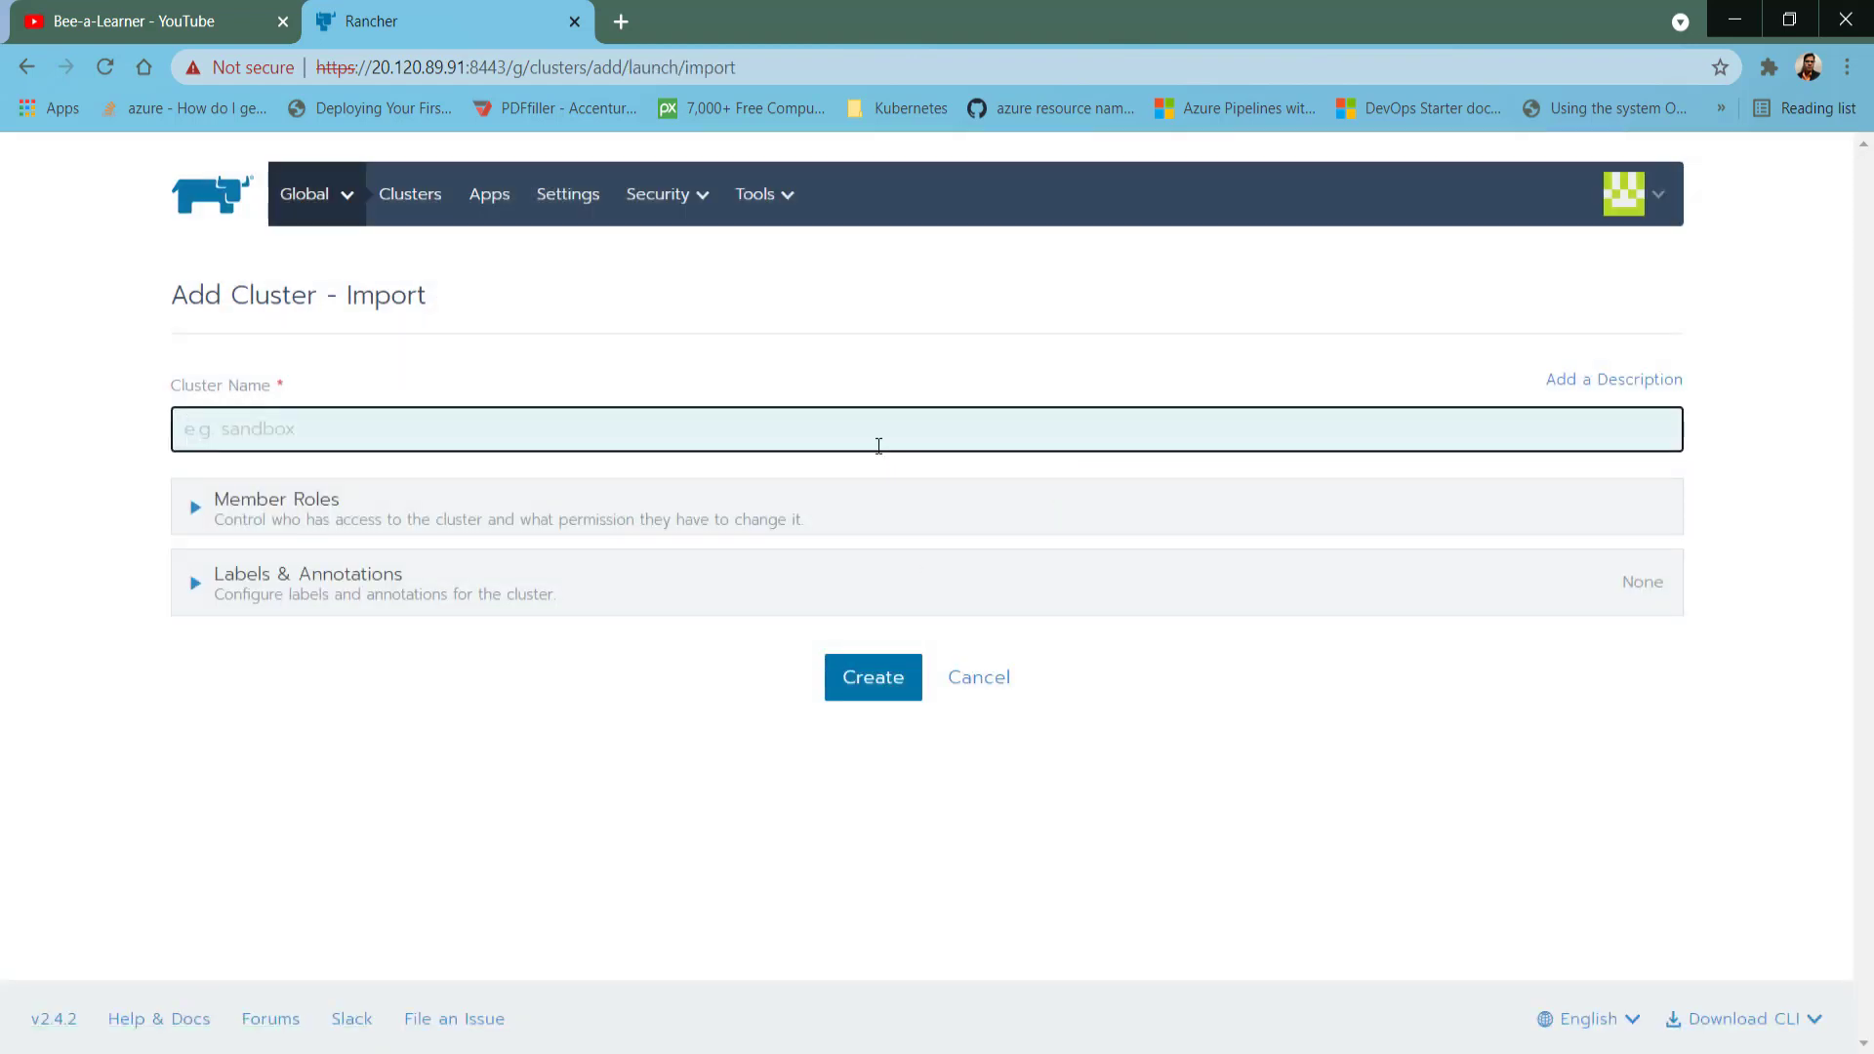
text(rancher-aks)
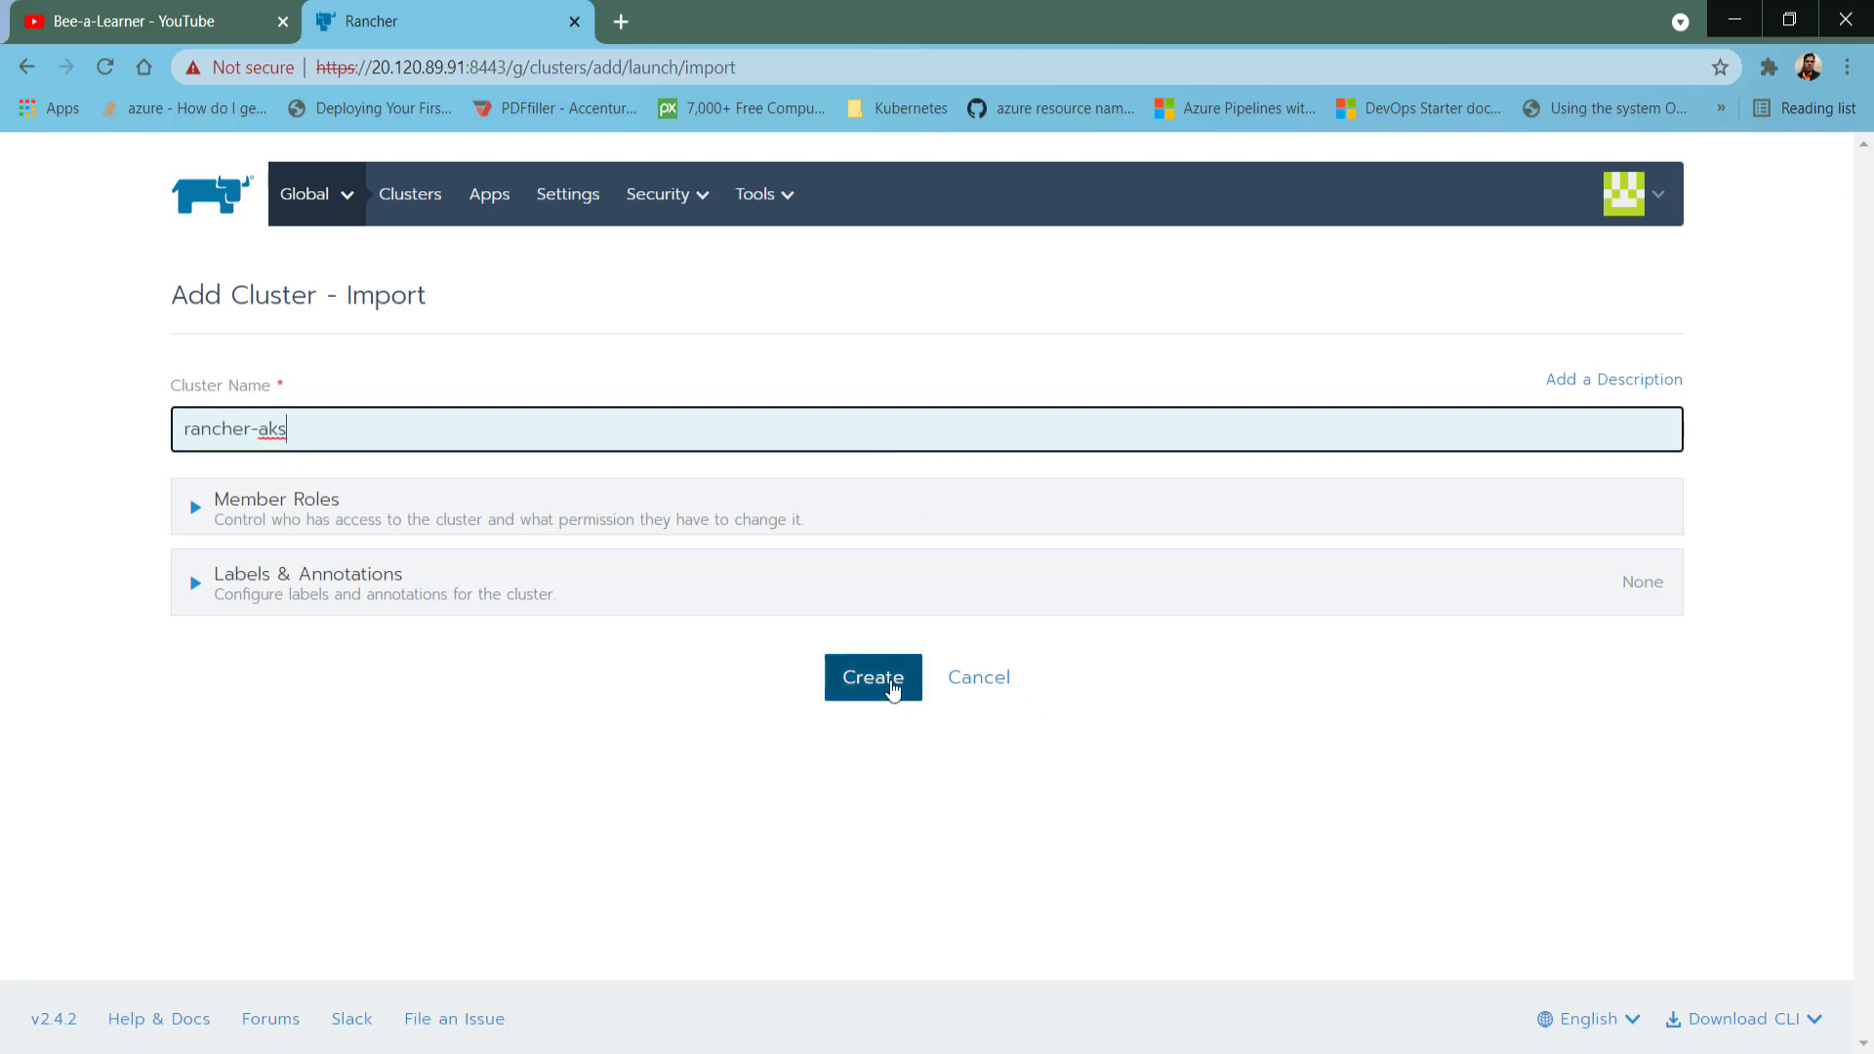
click(890, 688)
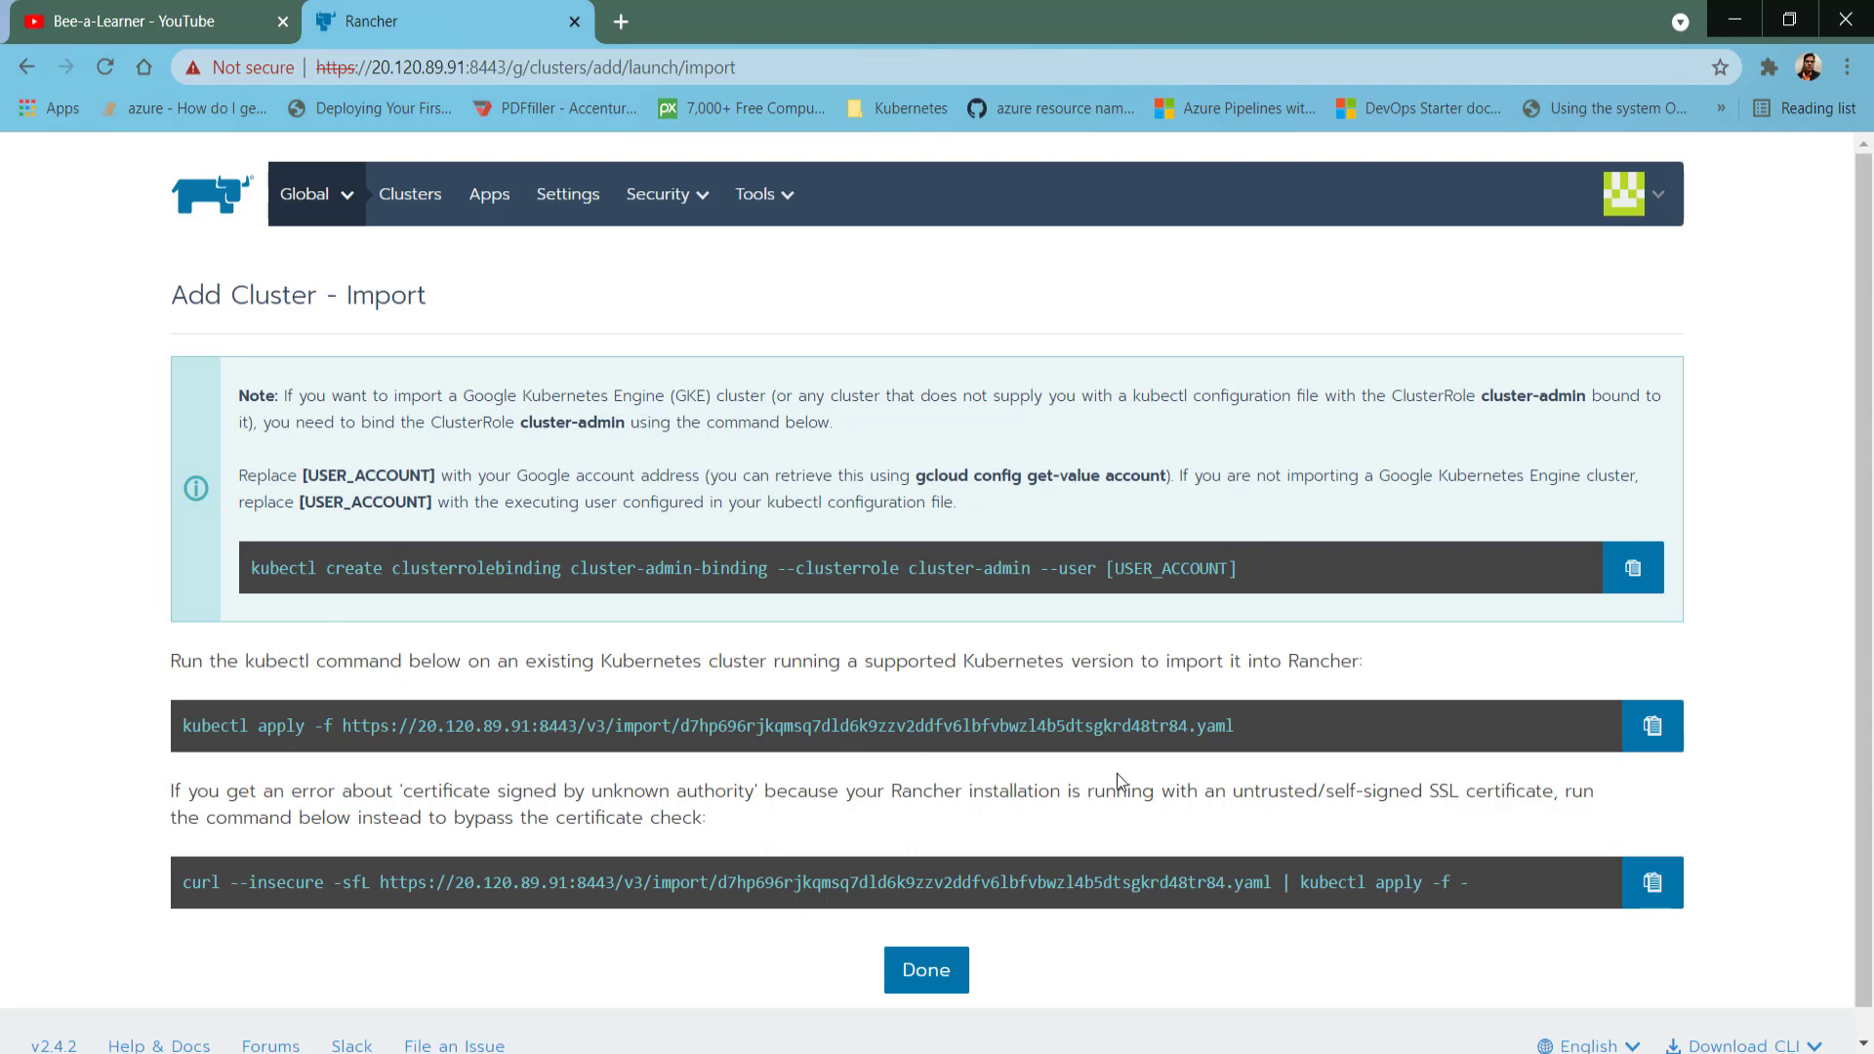
Copy Rancher's kubectl apply import command with its registration token and try to run it in PowerShell.
click(1634, 739)
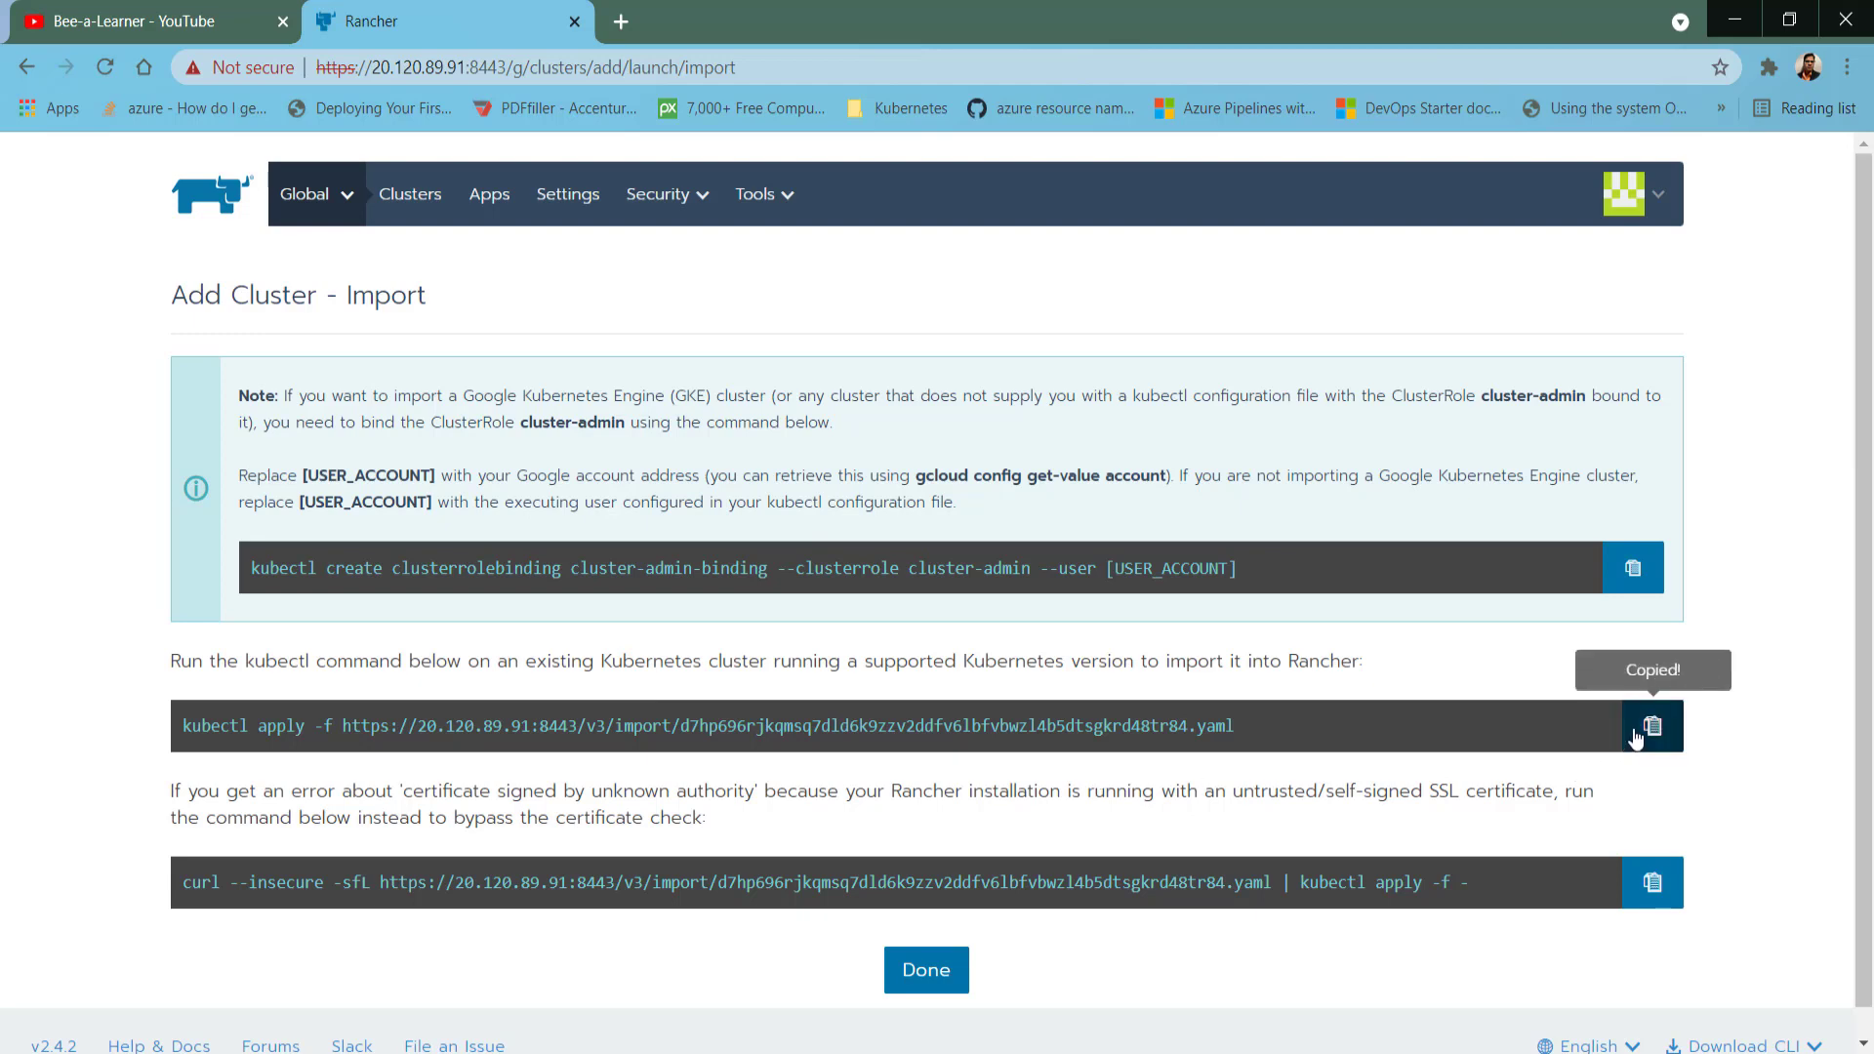
key(alt+Tab)
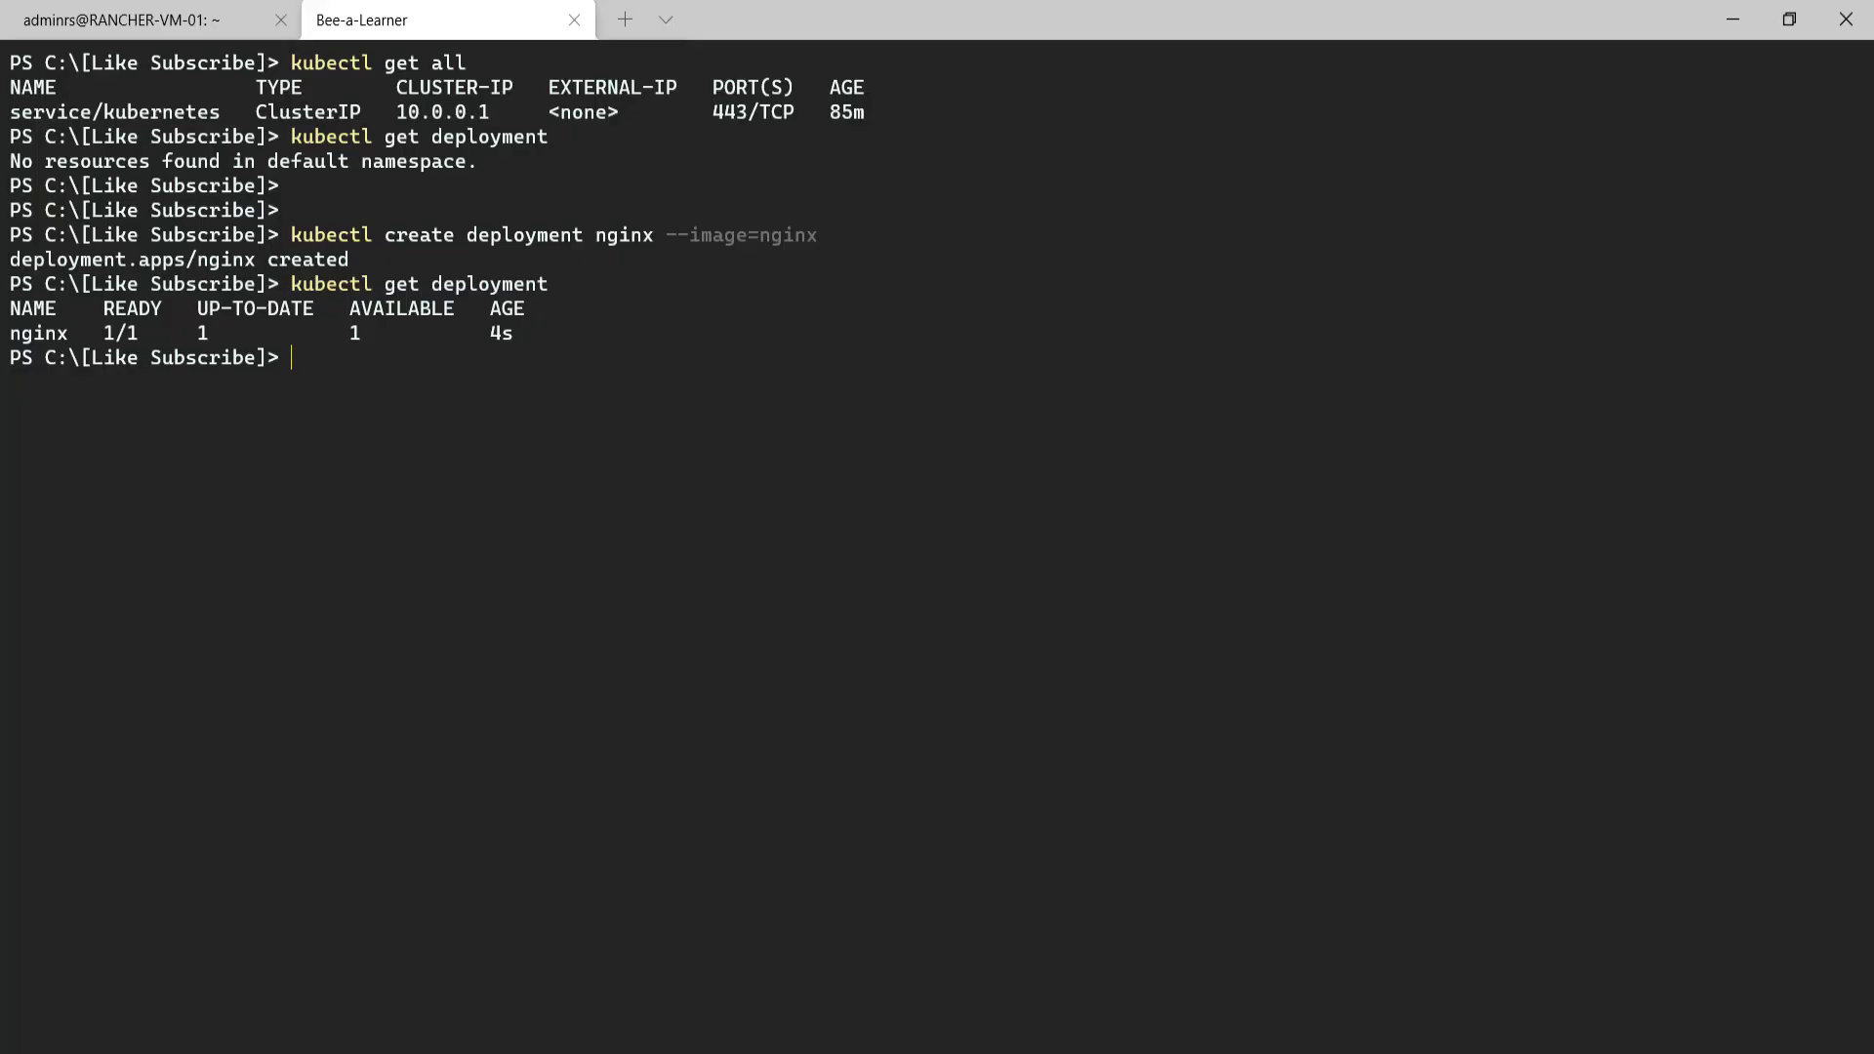
key(ctrl+v)
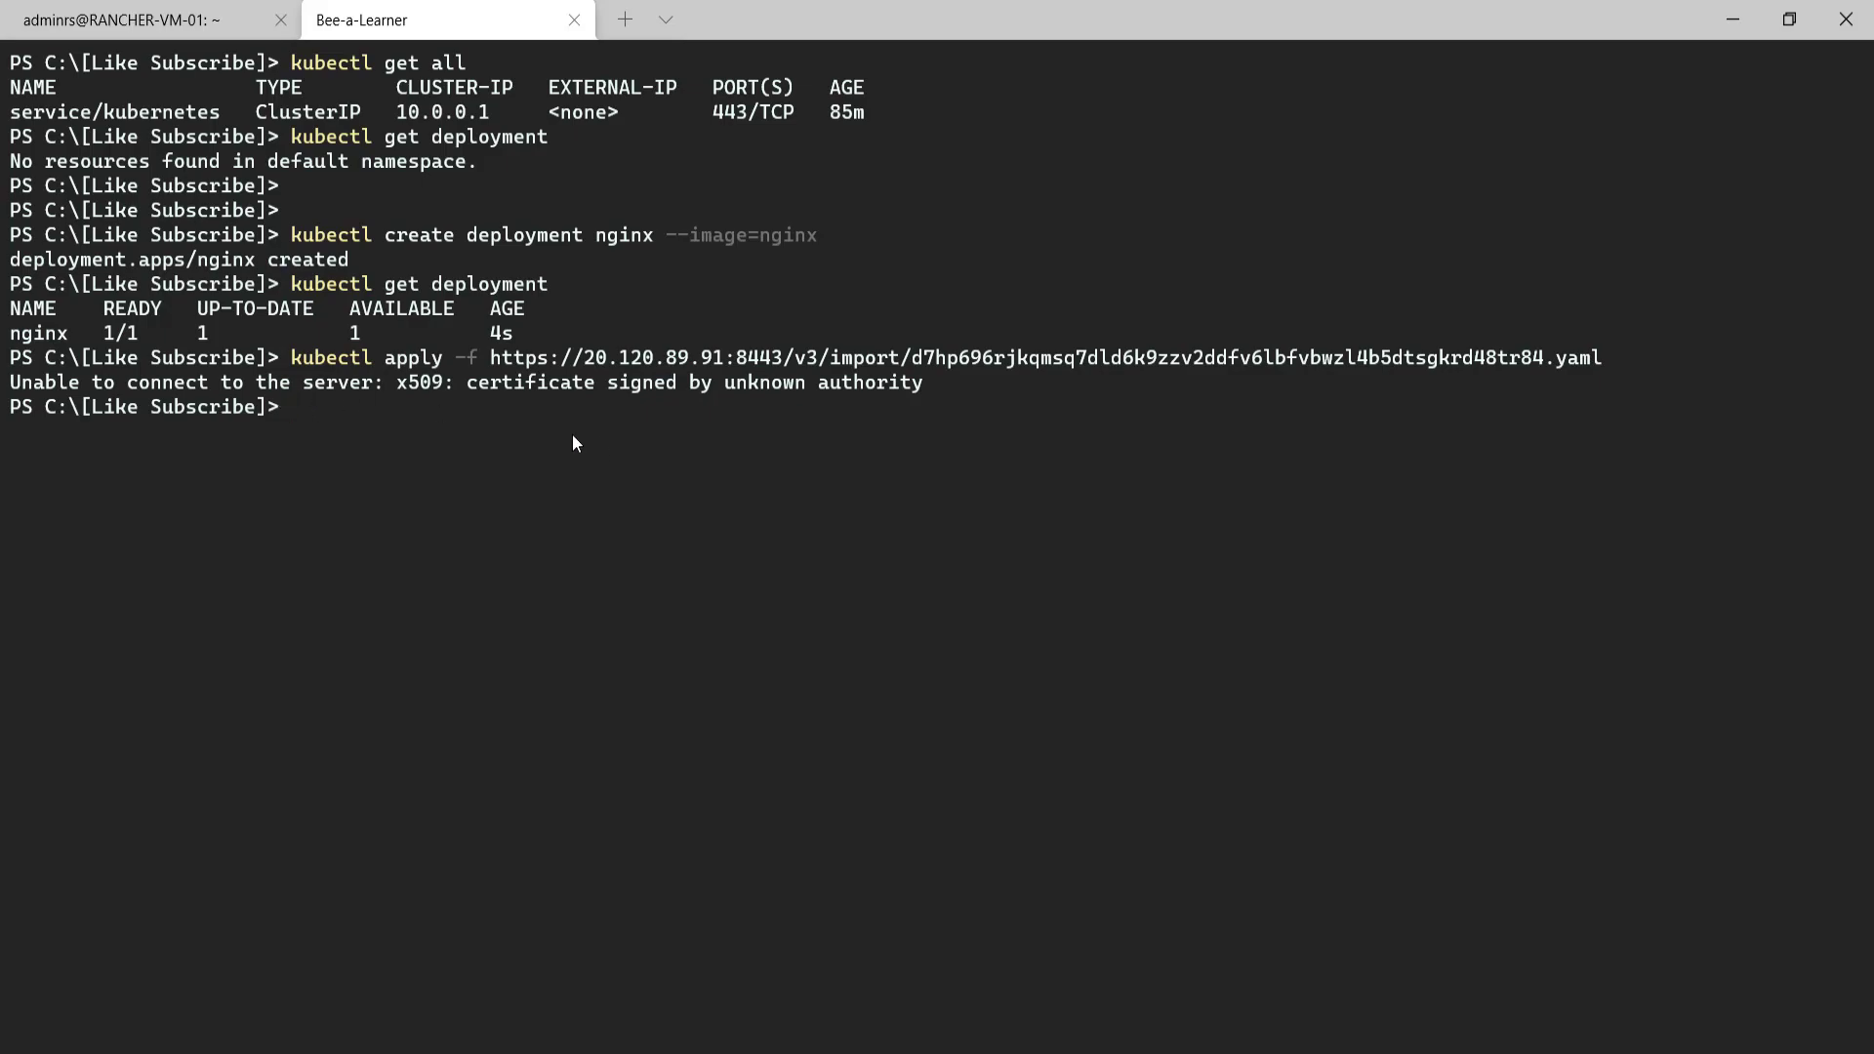
Copy Rancher's curl --insecure import command with its registration token, which bypasses the certificate check, and run it in PowerShell.
key(alt+Tab)
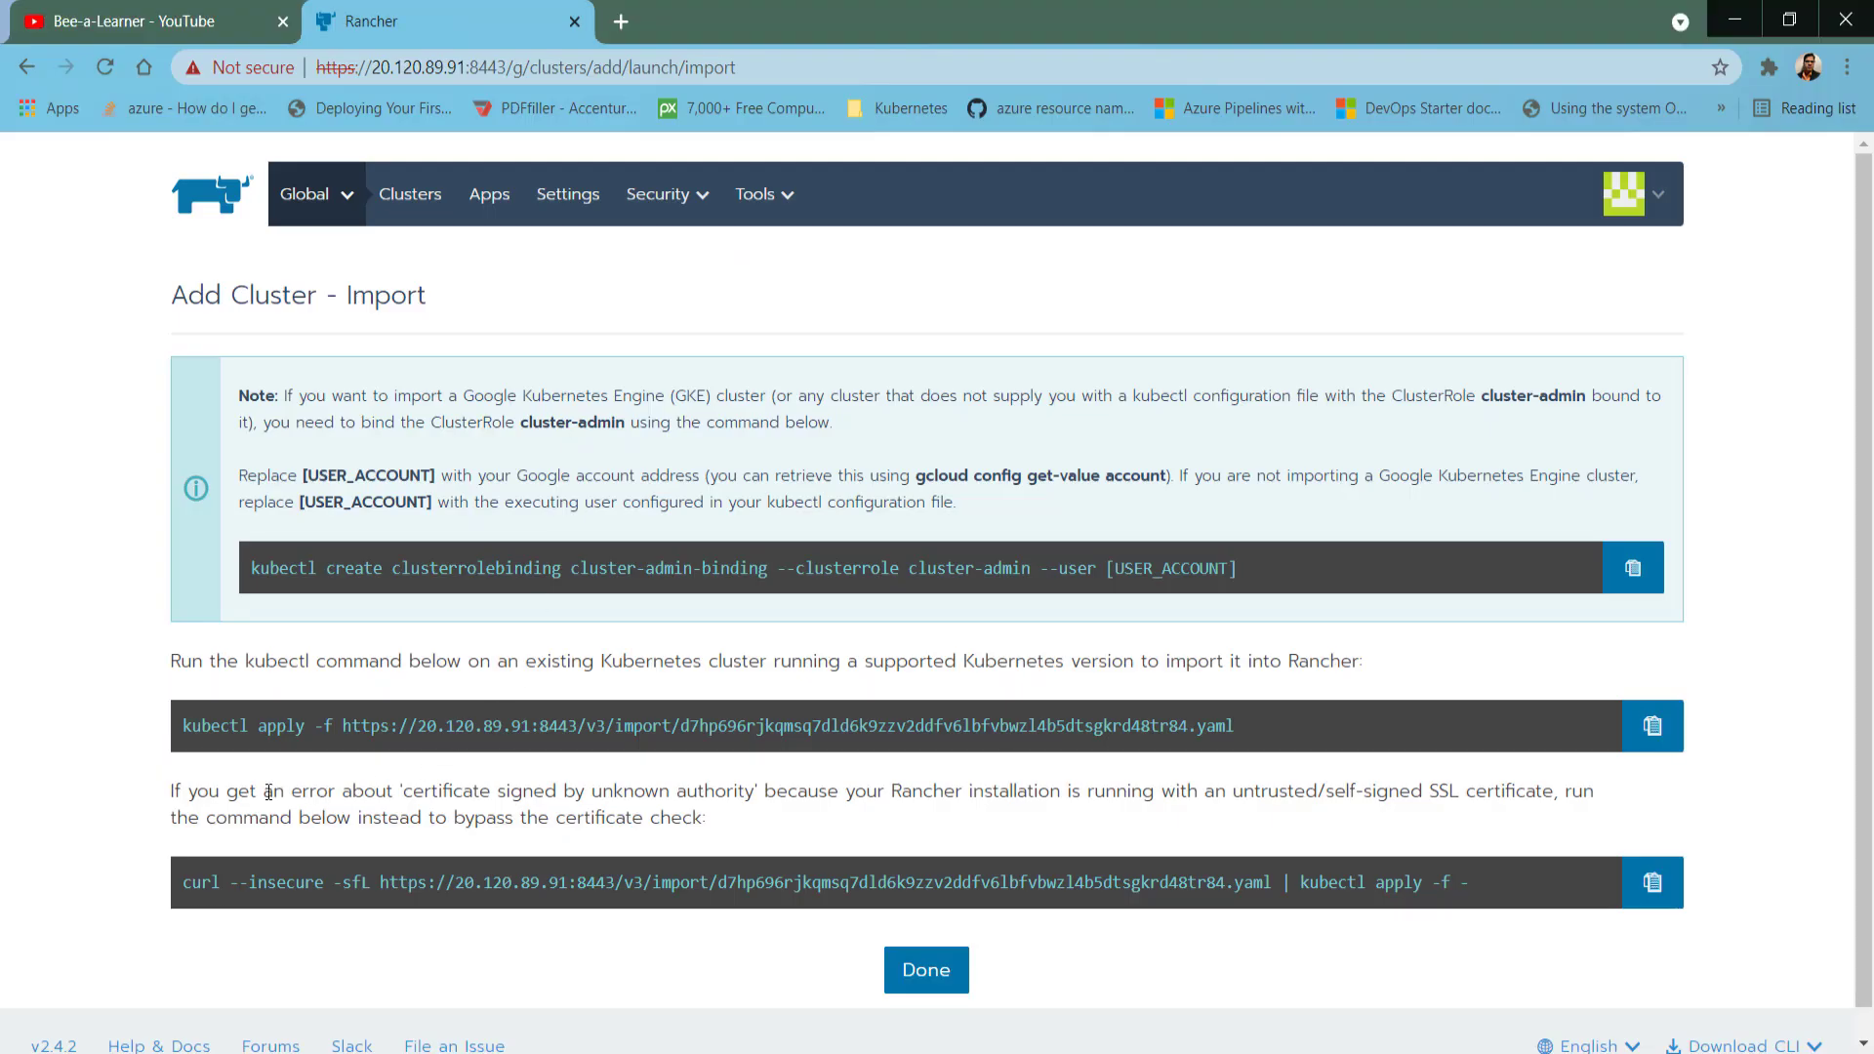
drag(263, 791, 463, 813)
click(474, 806)
click(1653, 882)
key(alt+Tab)
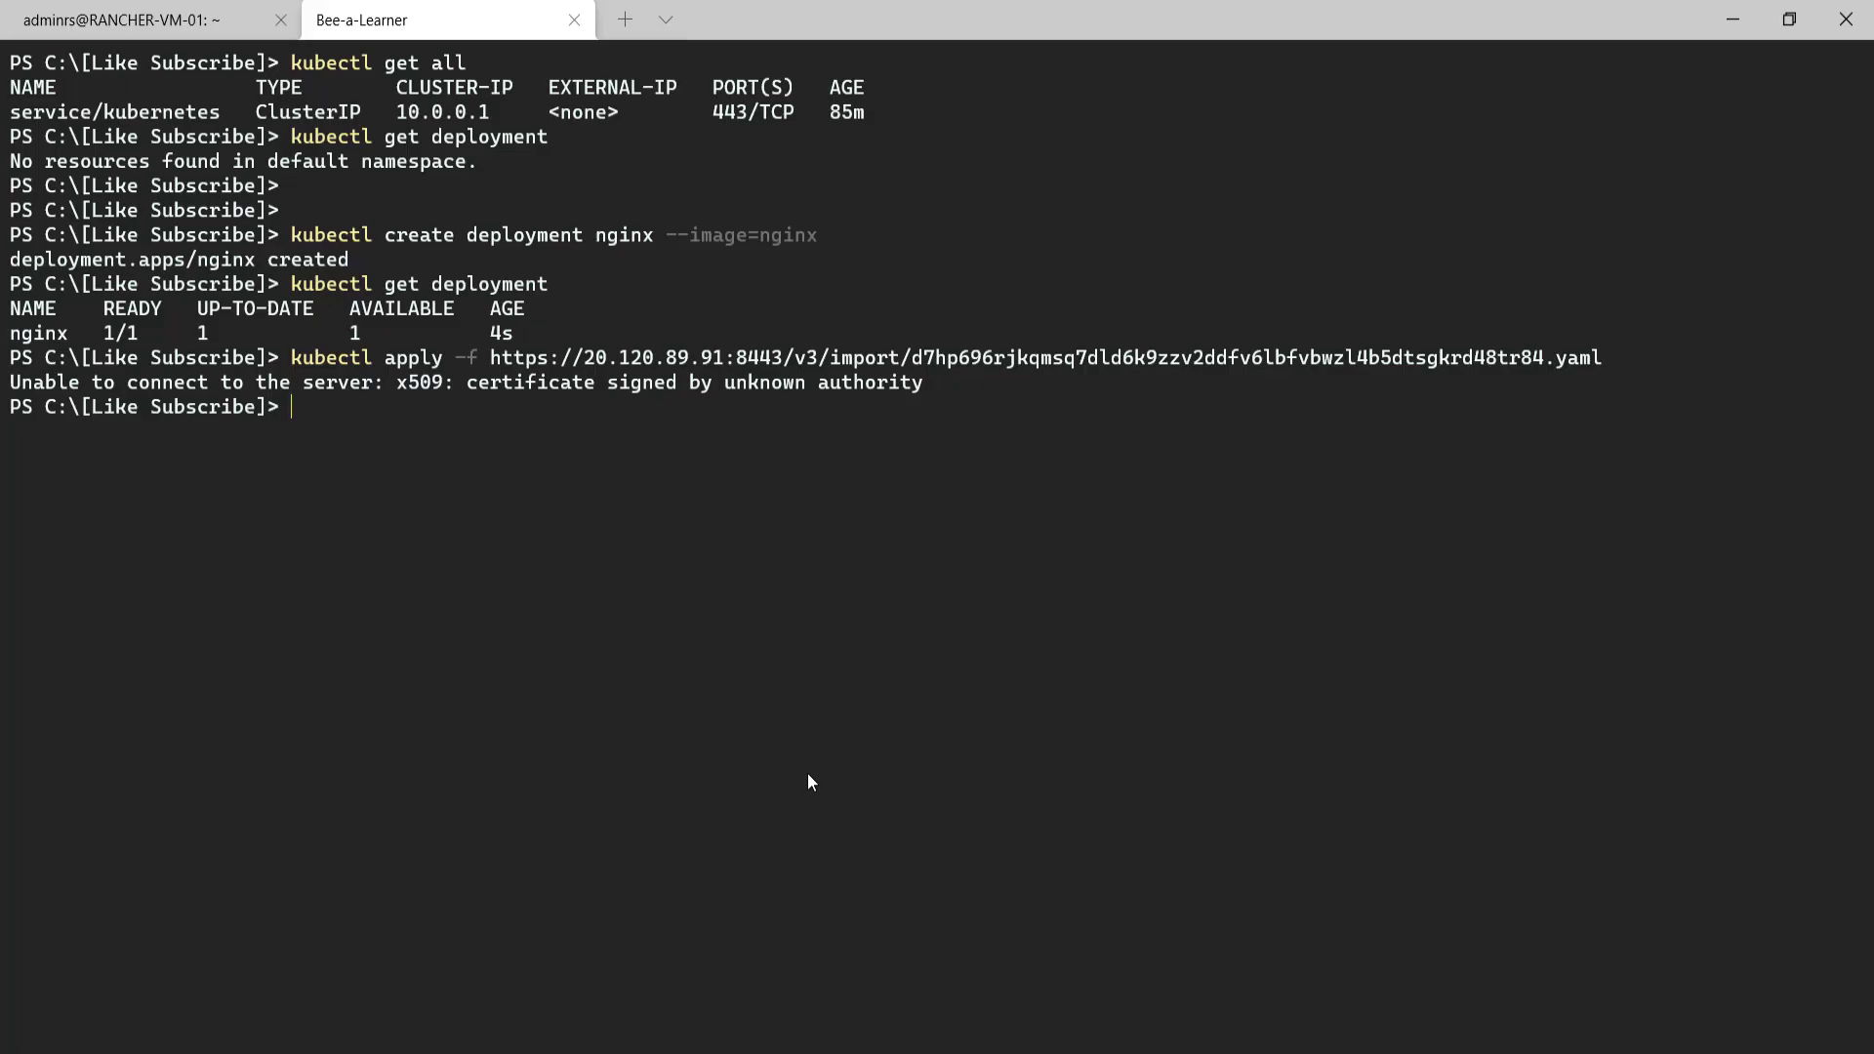
key(ctrl+v)
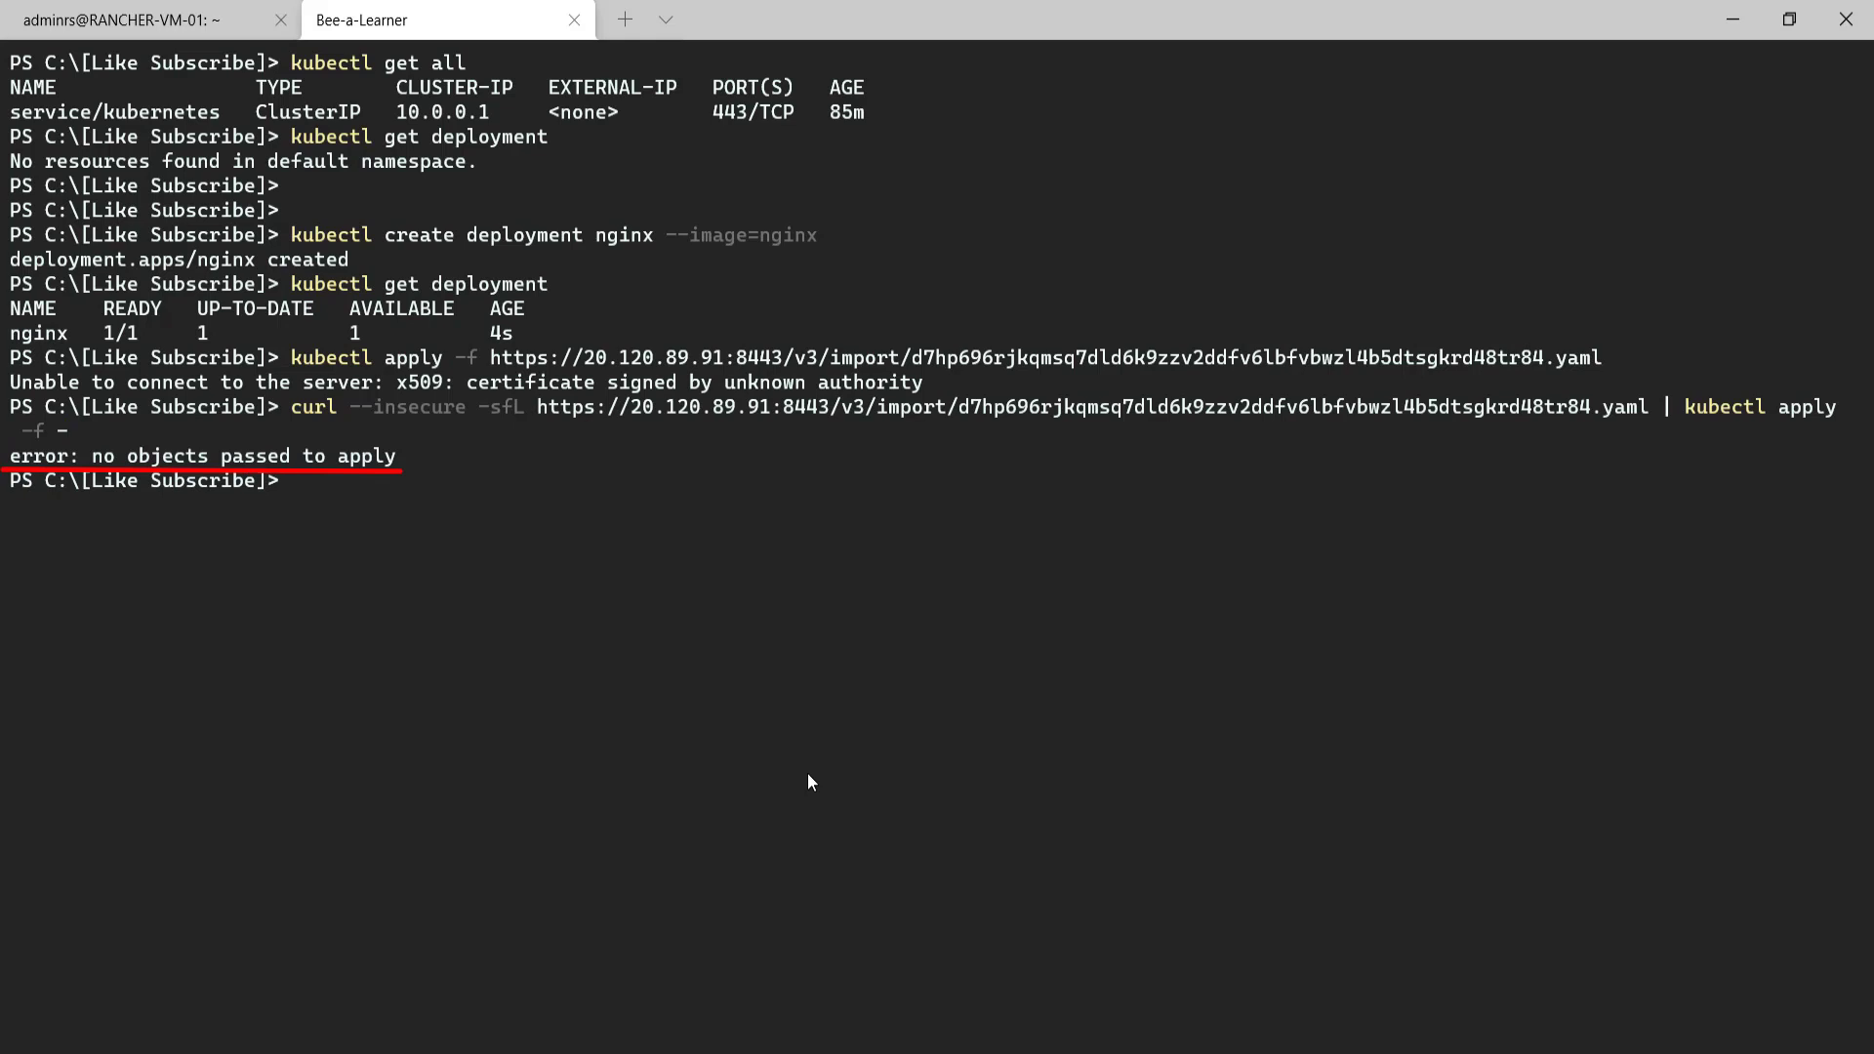
Rerun the curl --insecure import command piped to kubectl apply -f -, retyping its final hyphen.
key(Up)
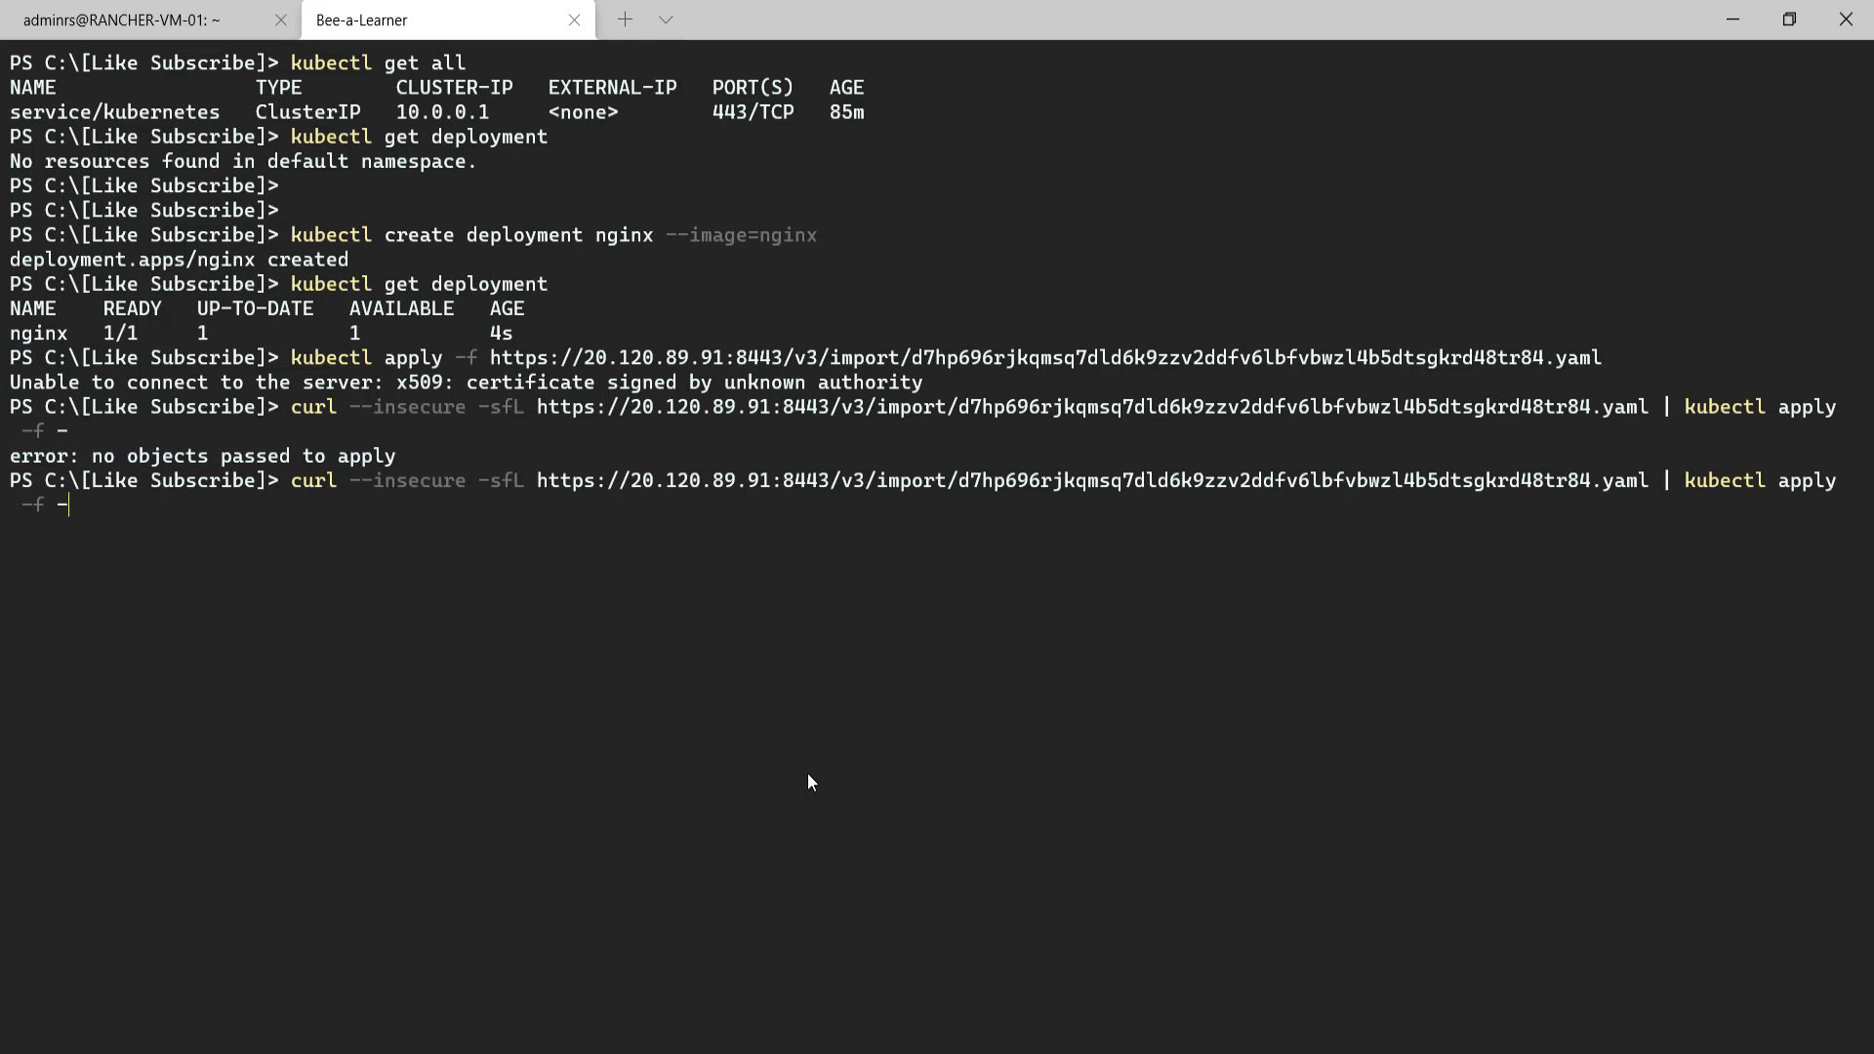
key(BackSpace)
text(-)
key(Return)
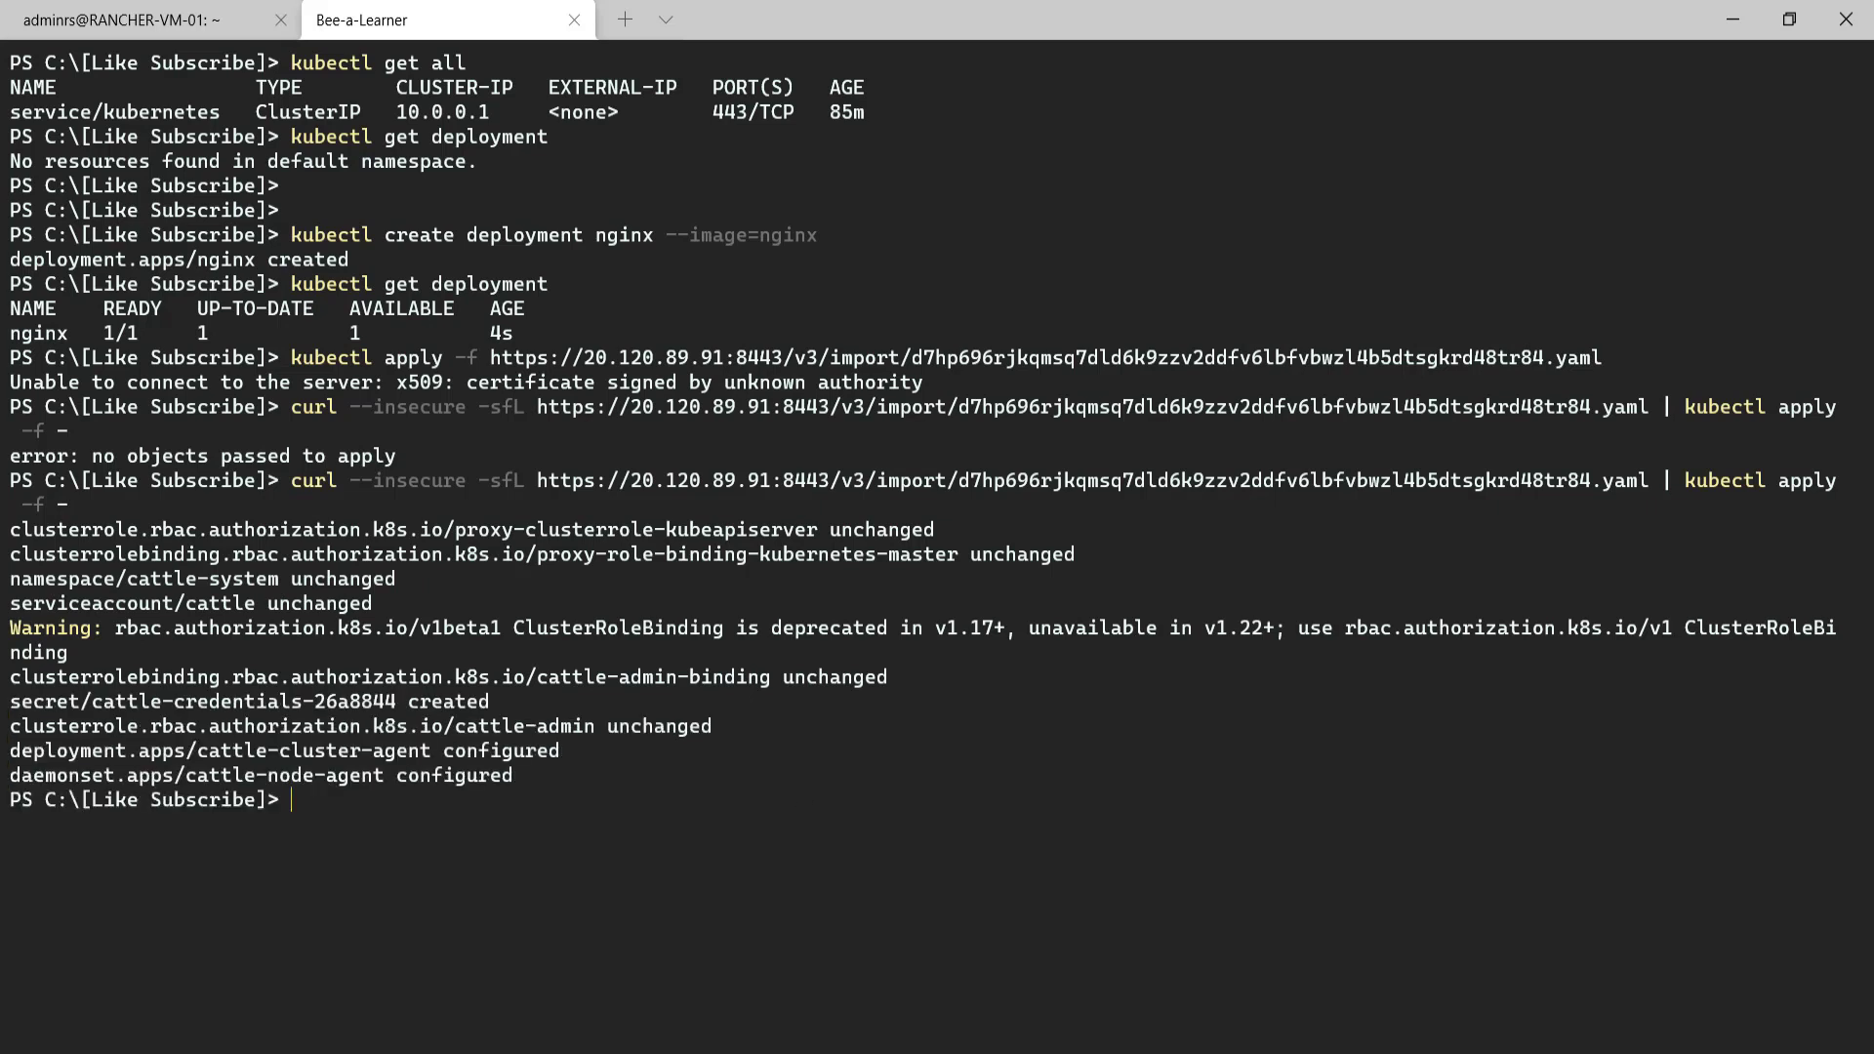
Switch back to Rancher, open the cluster list and reload it, proceeding past the browser's certificate warning.
click(828, 982)
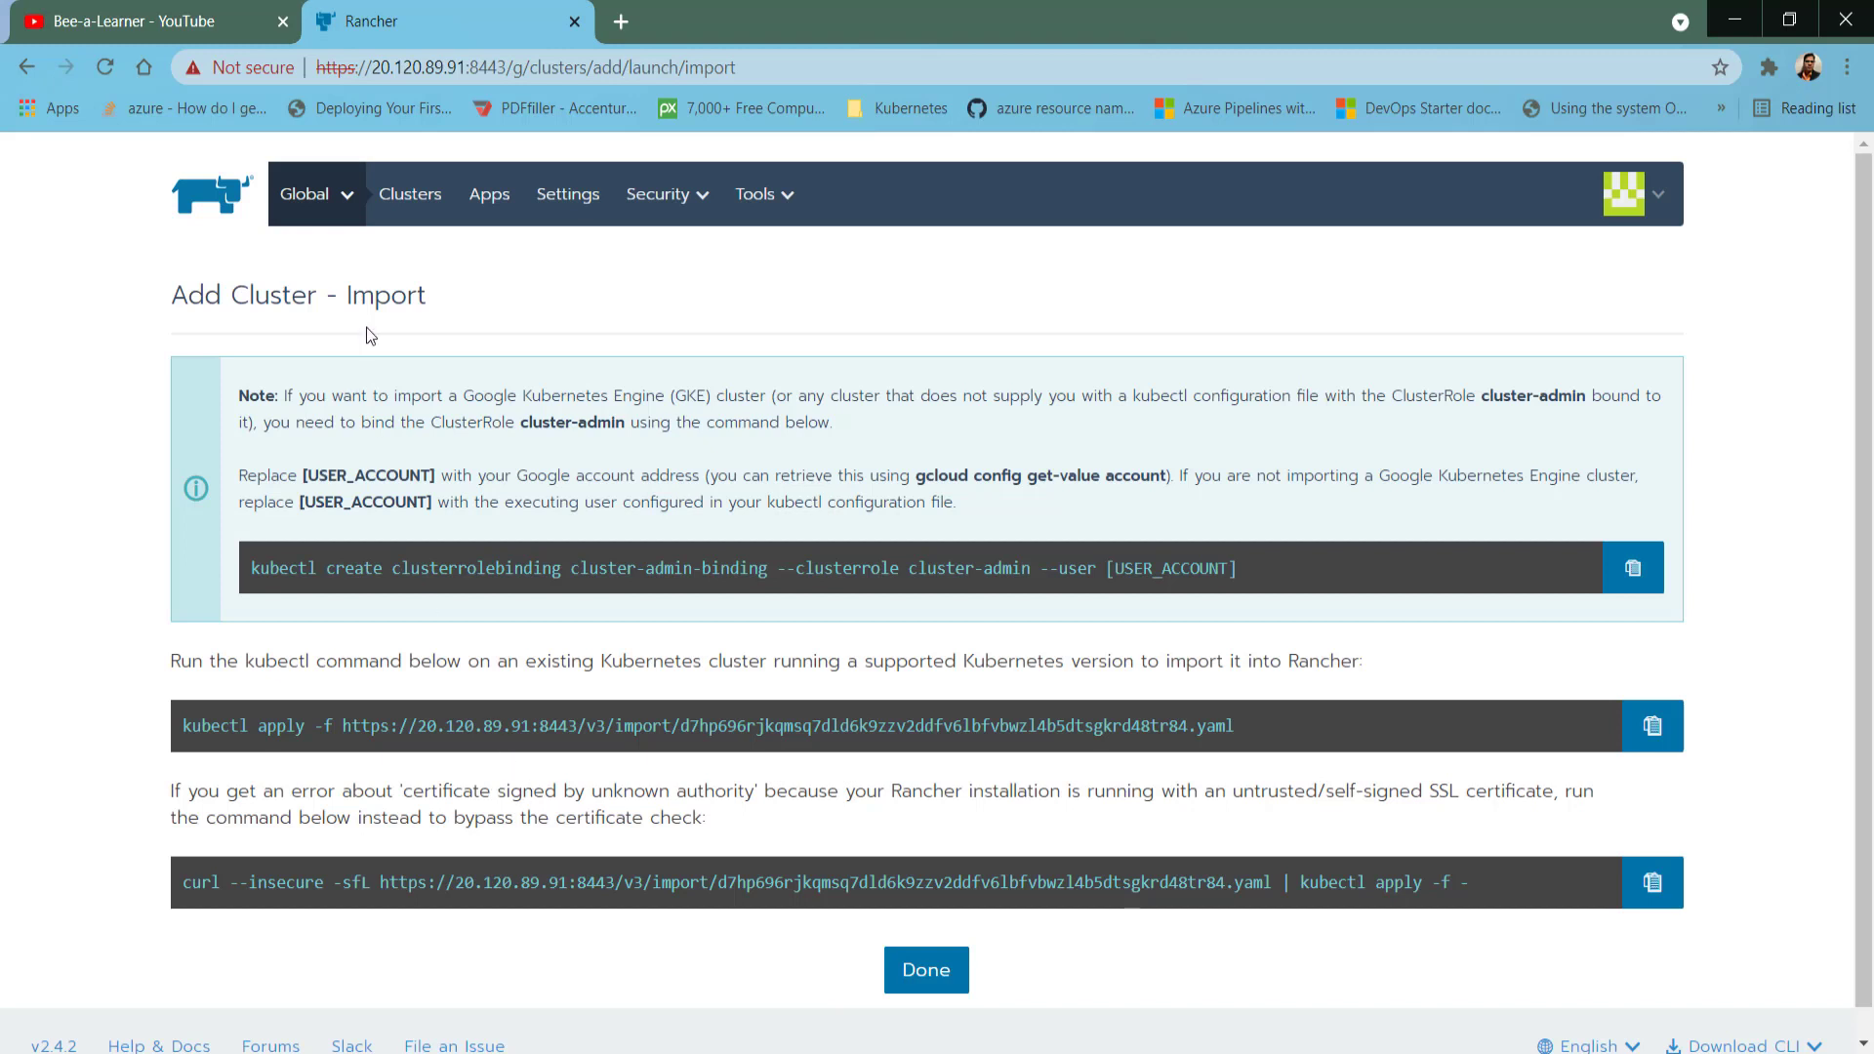
click(408, 198)
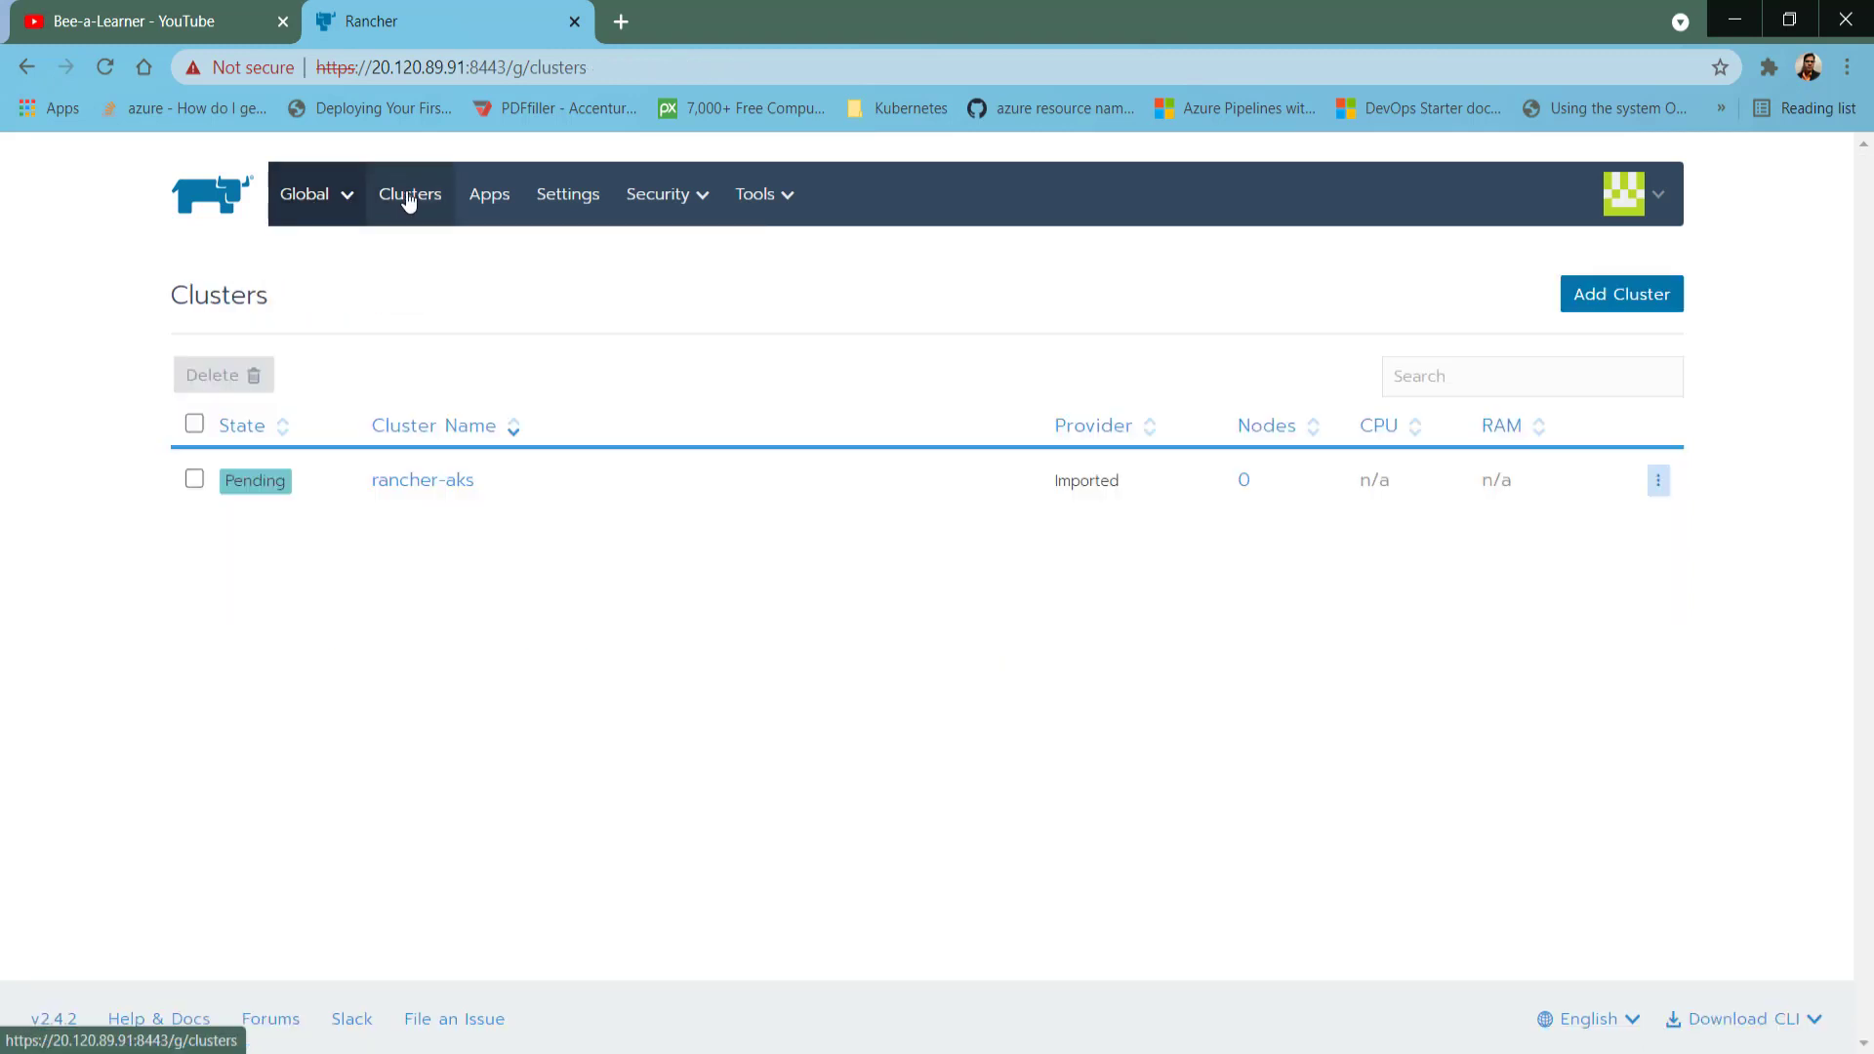
key(F5)
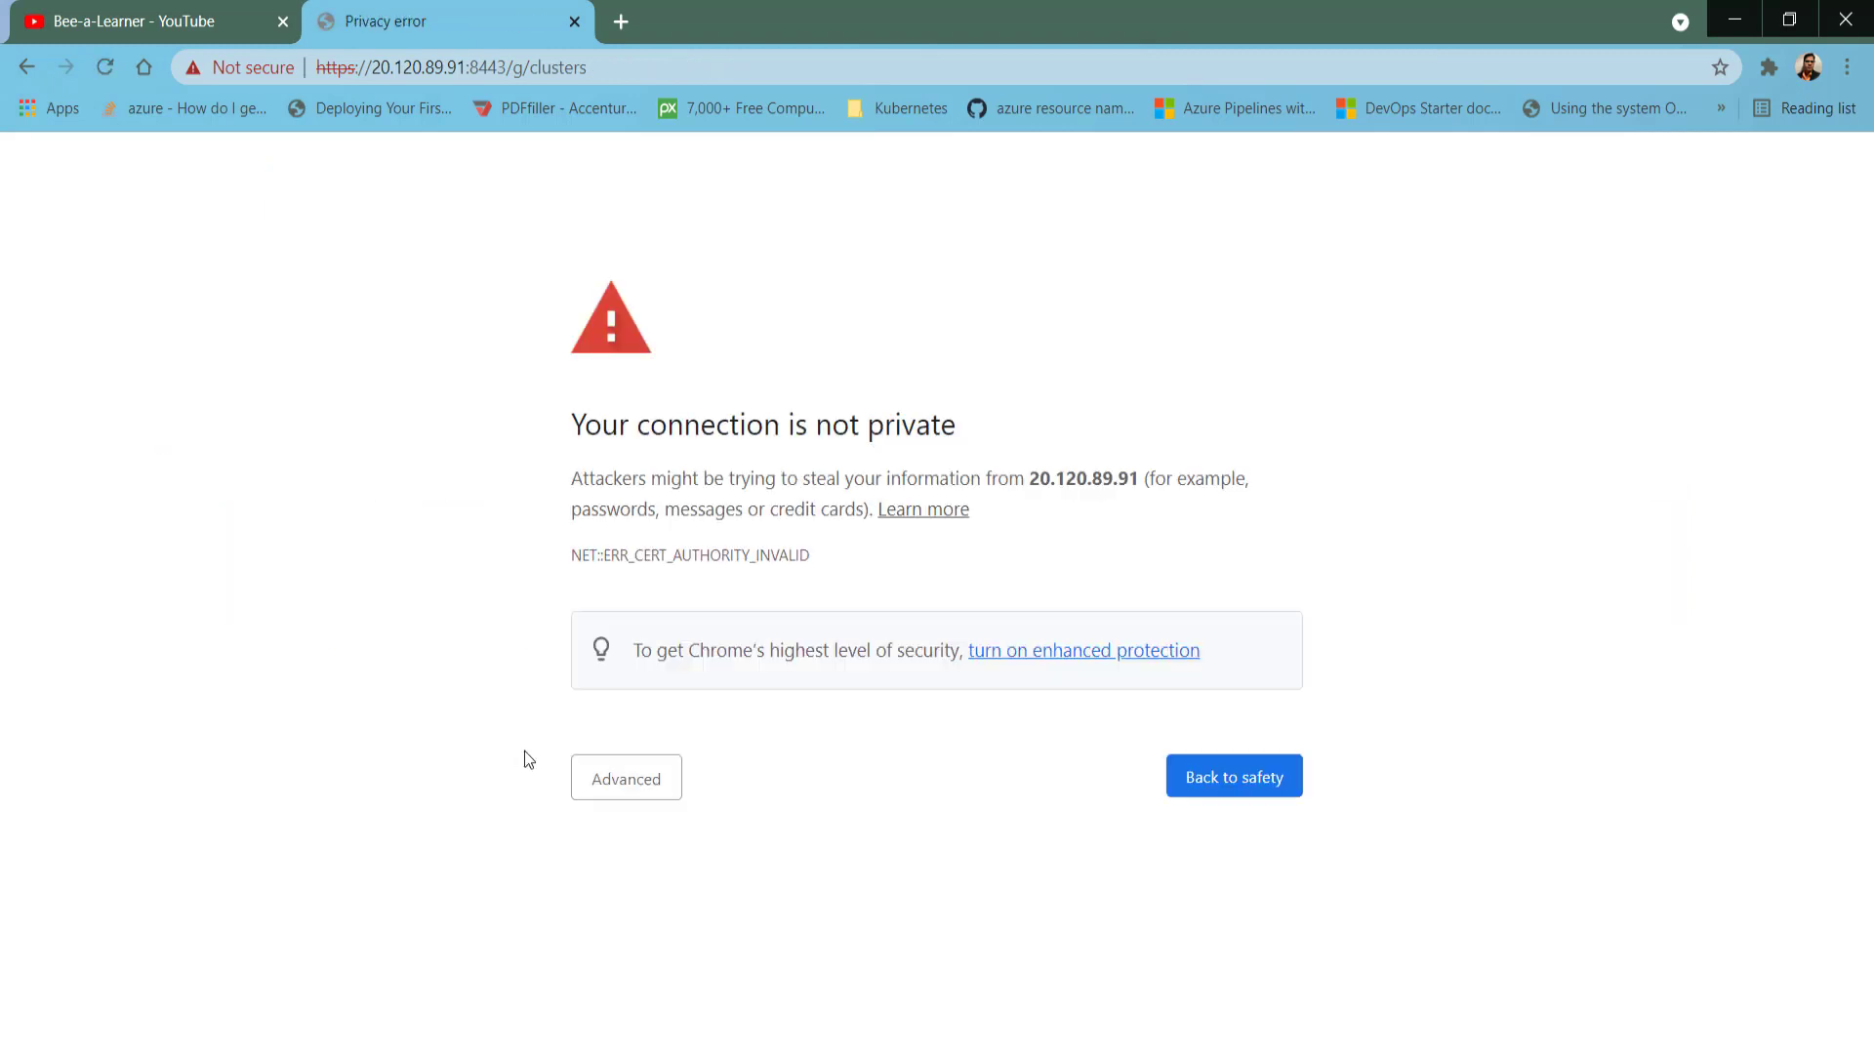
click(621, 786)
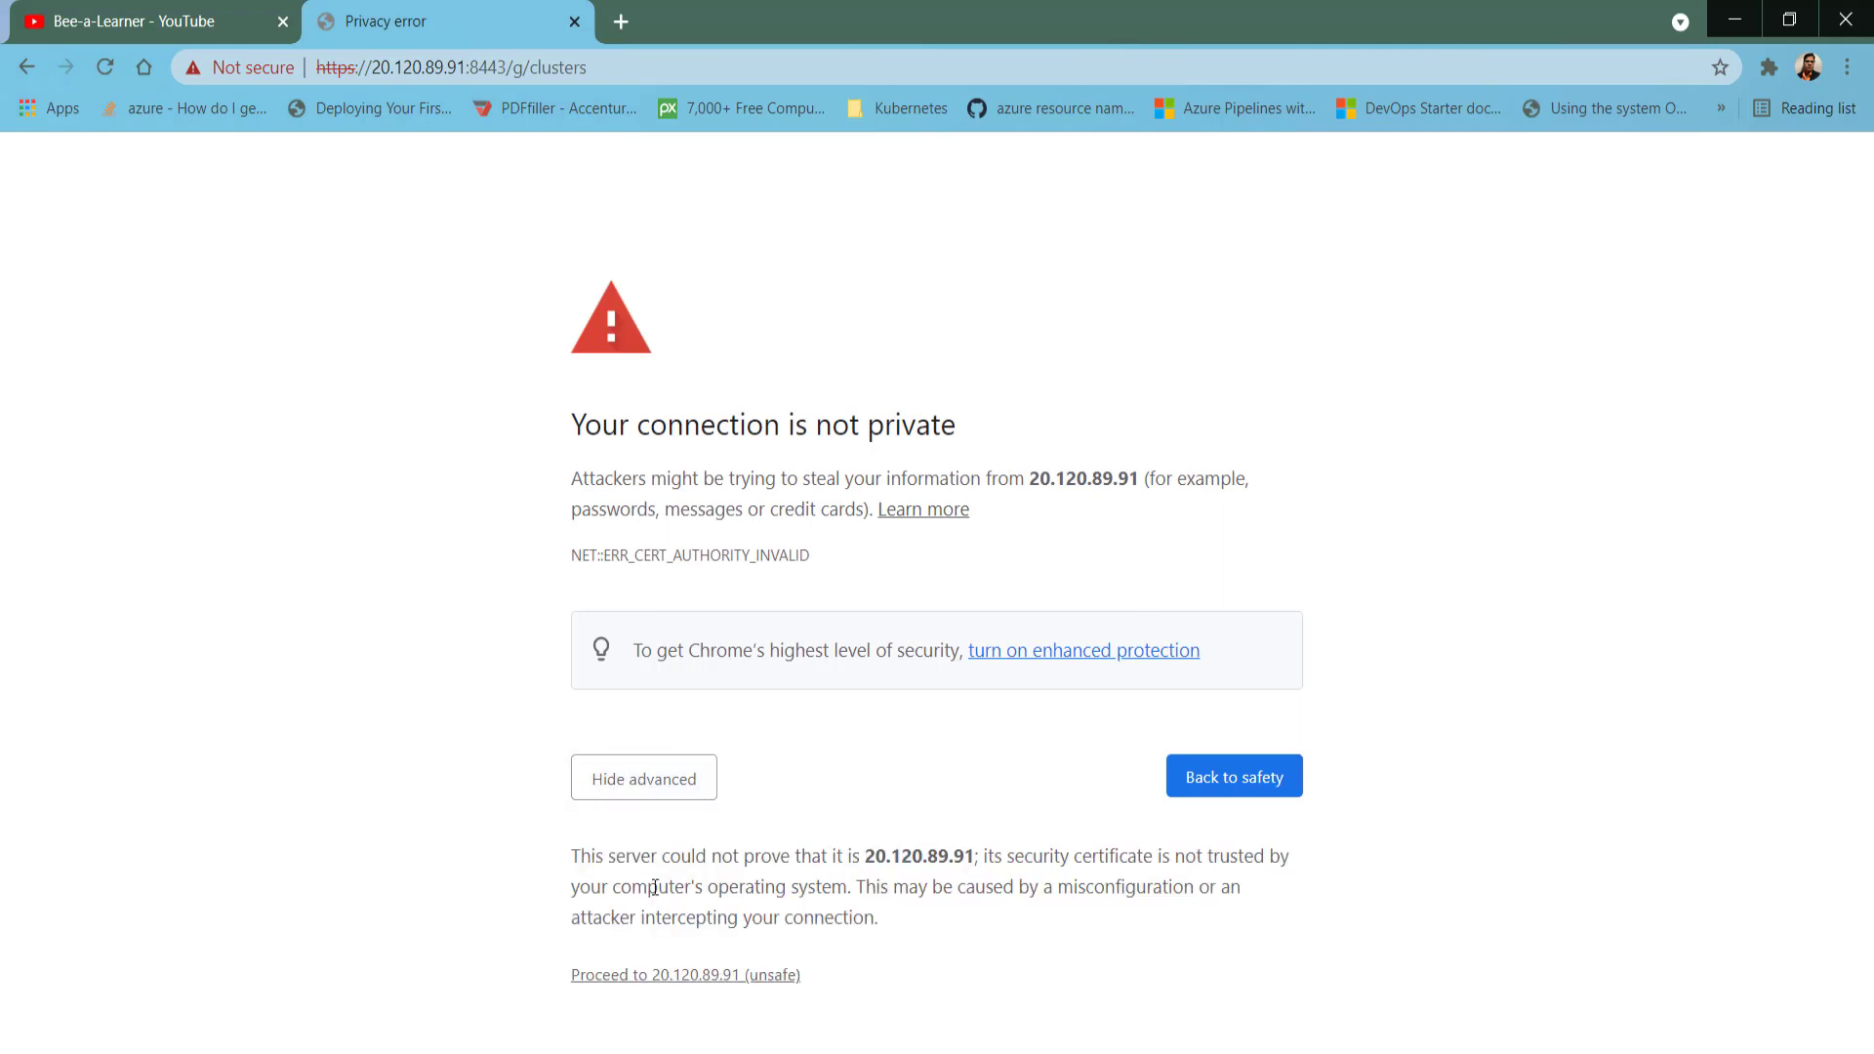
click(674, 977)
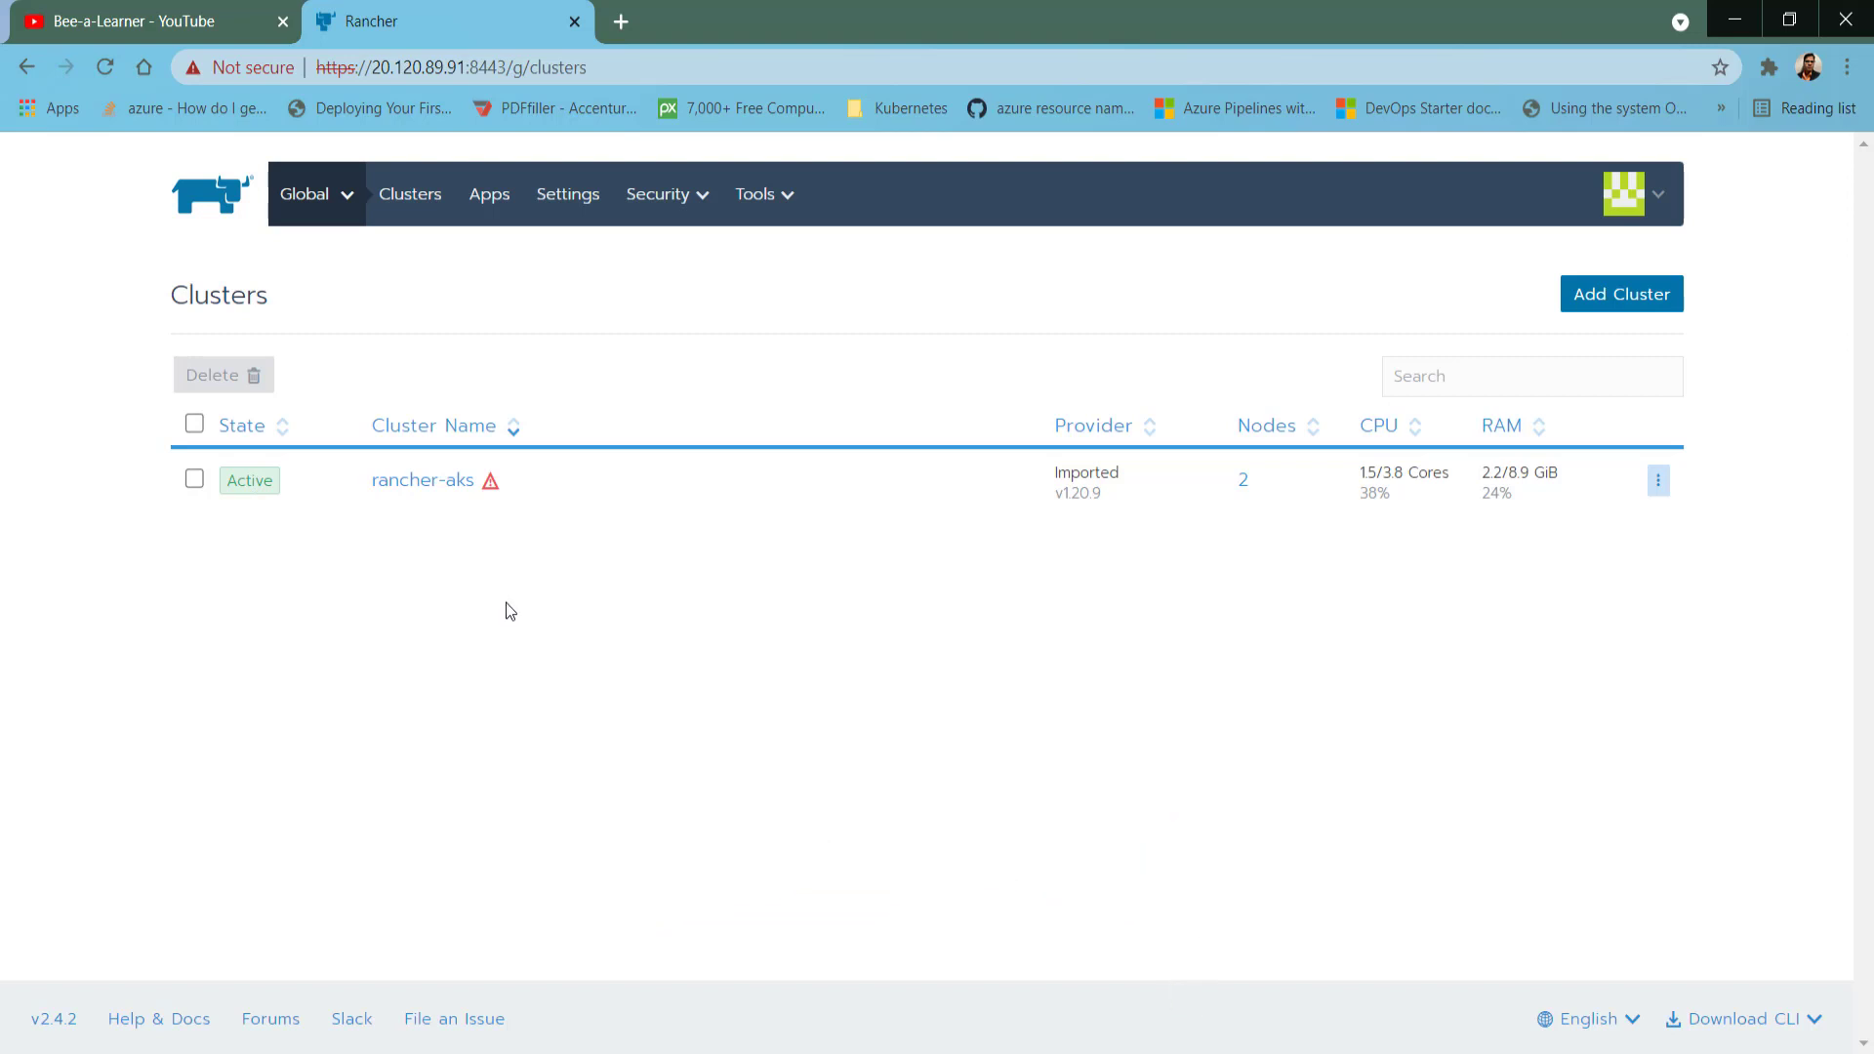
Open the rancher-aks cluster dashboard and review its CPU, memory and pod usage, component health and alerts.
click(396, 488)
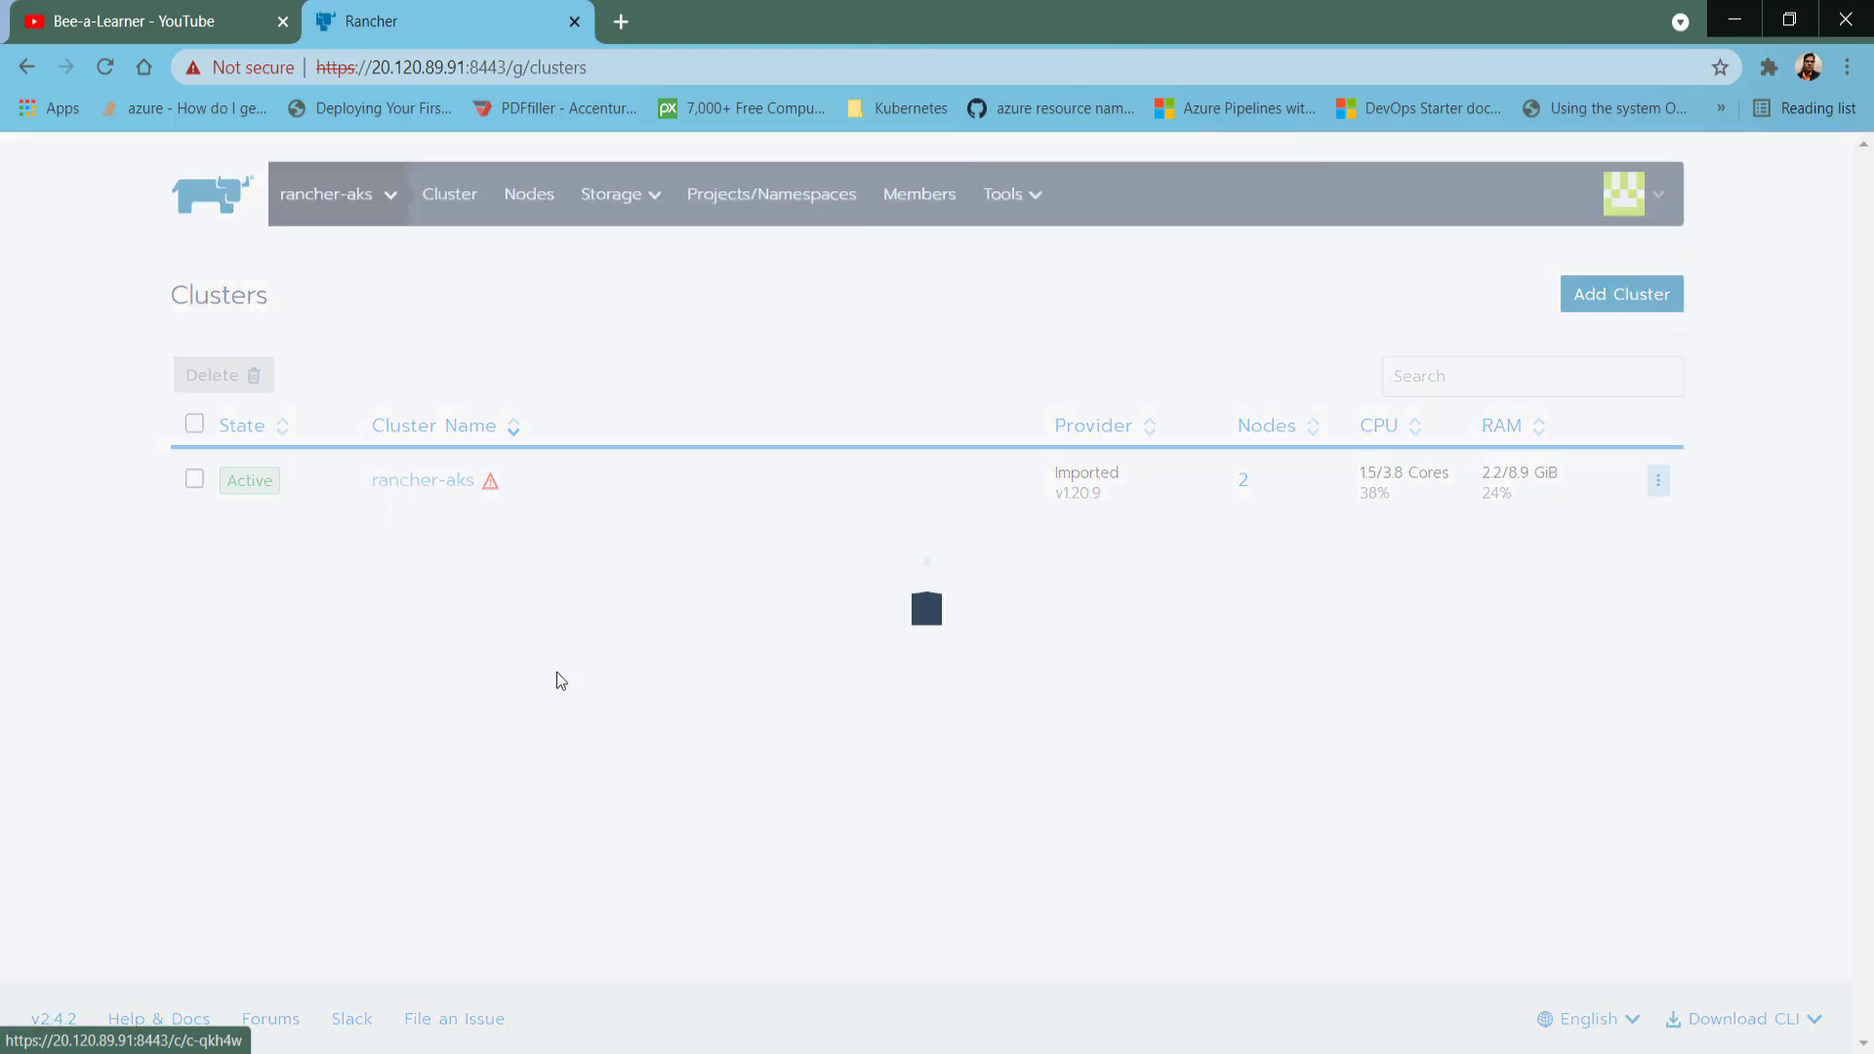
scroll(574, 683, down, 1)
scroll(574, 682, down, 3)
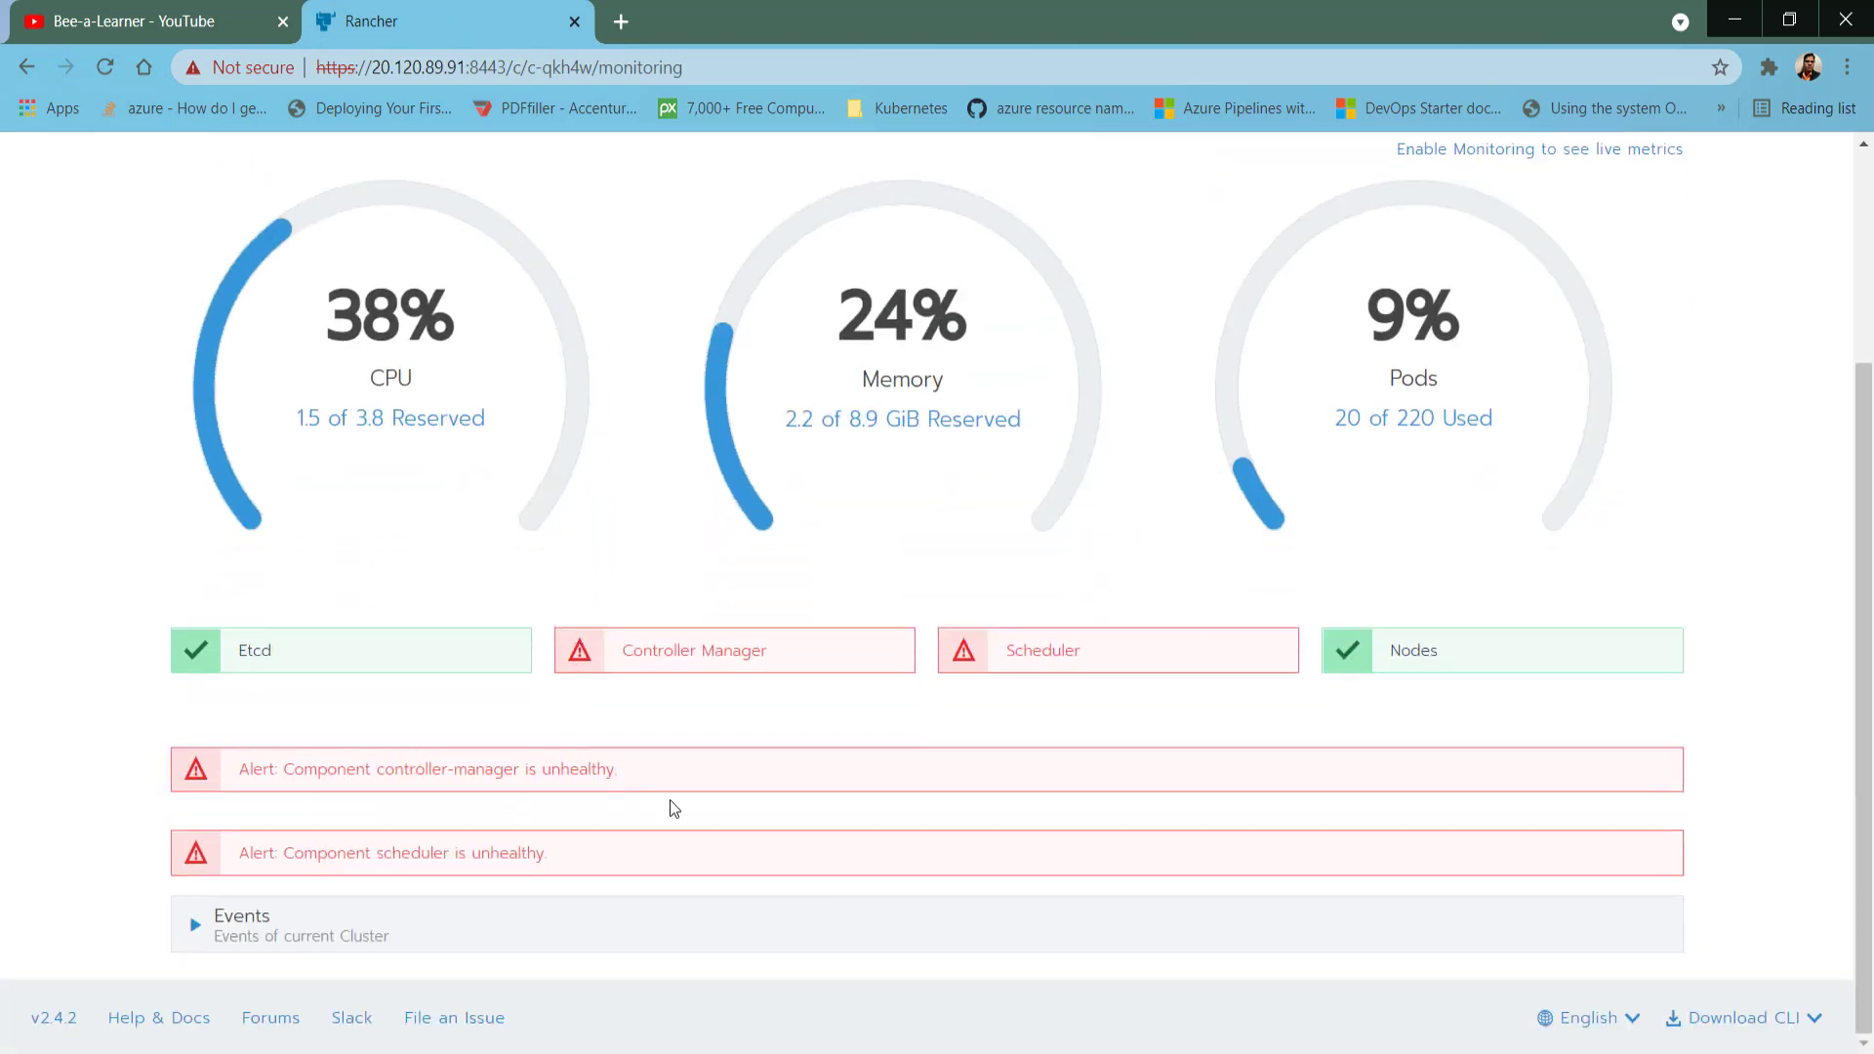
scroll(296, 652, up, 3)
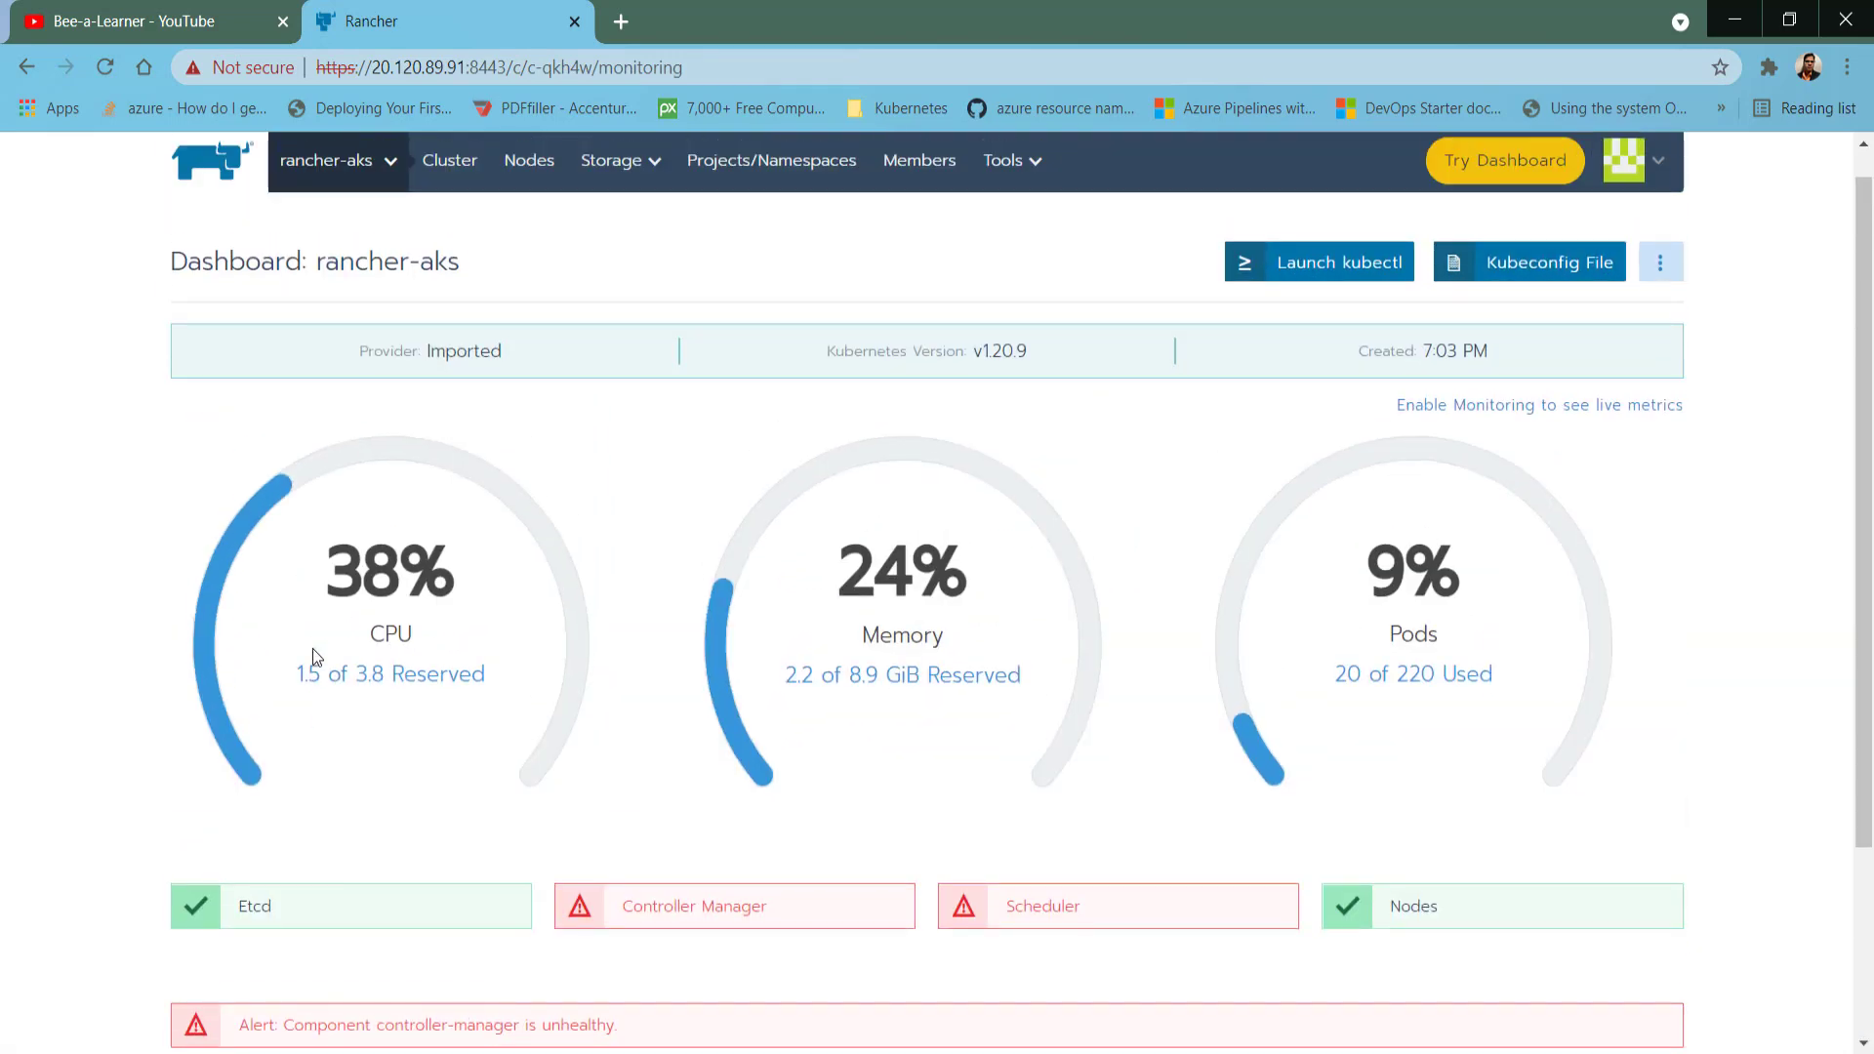
scroll(313, 649, down, 1)
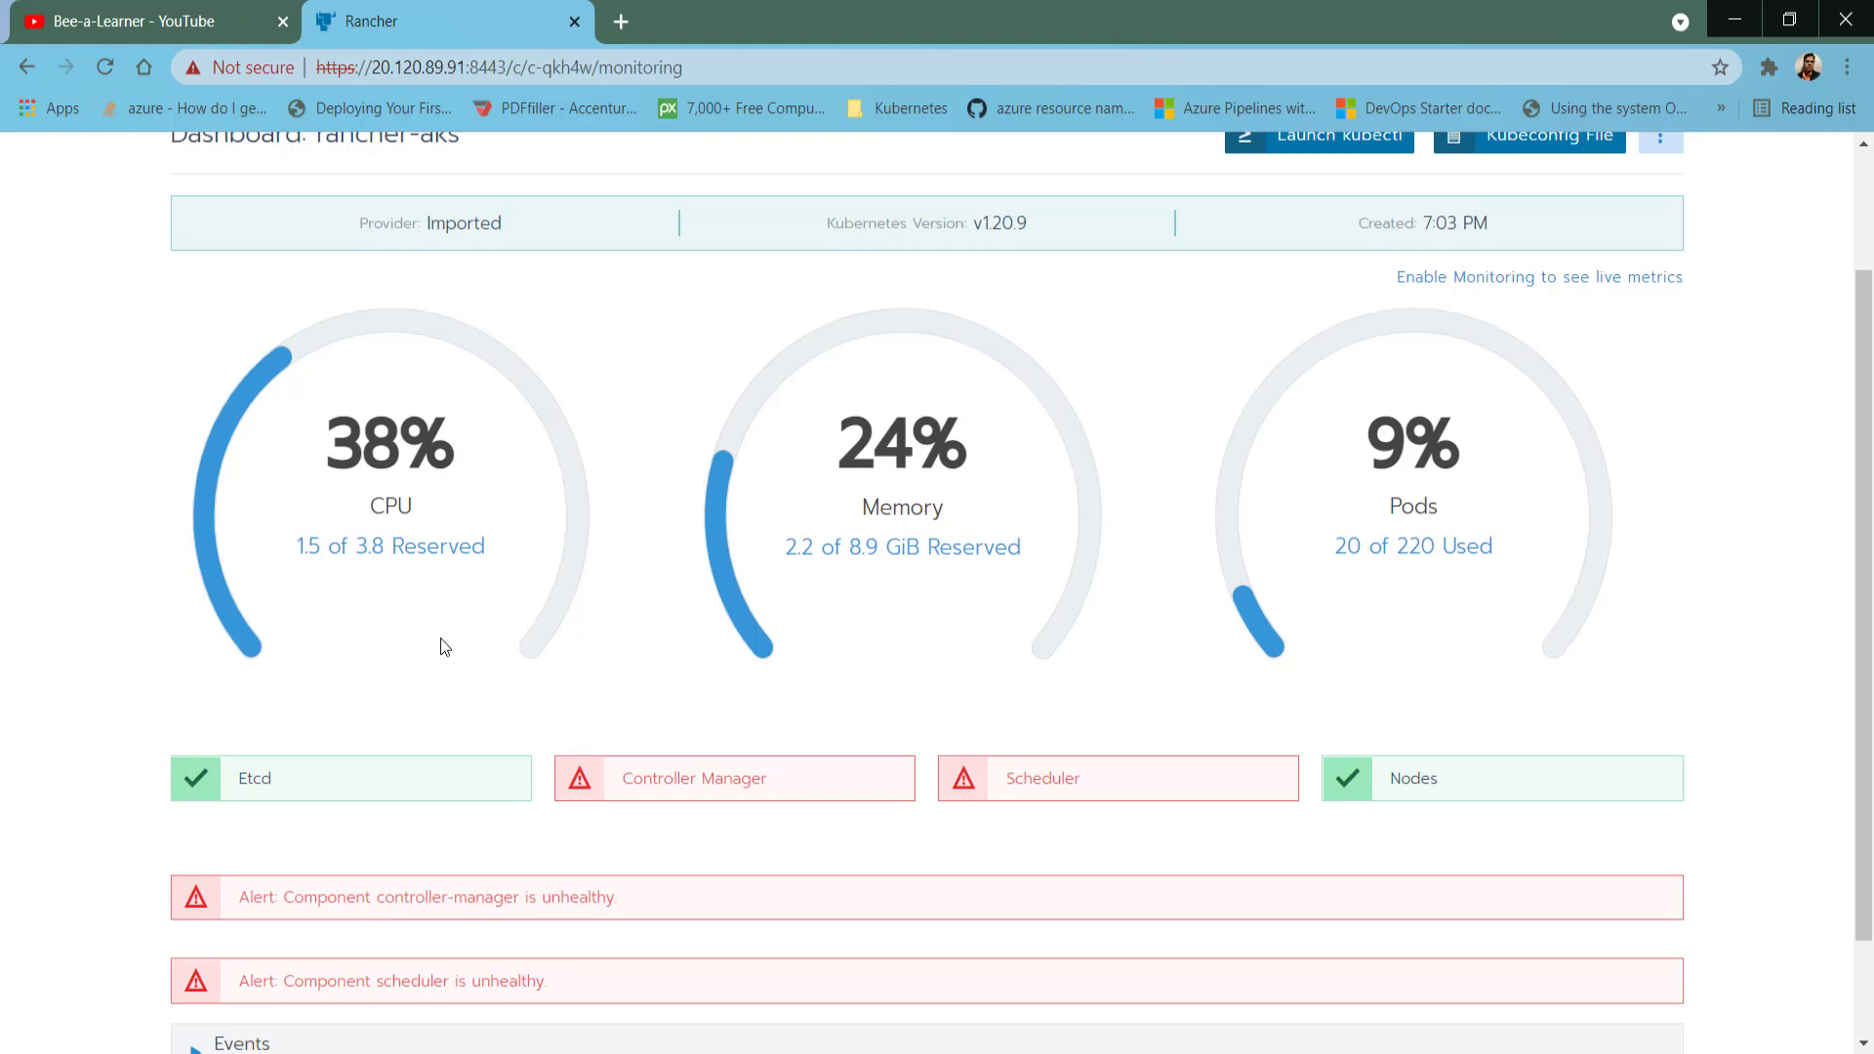
scroll(444, 647, down, 1)
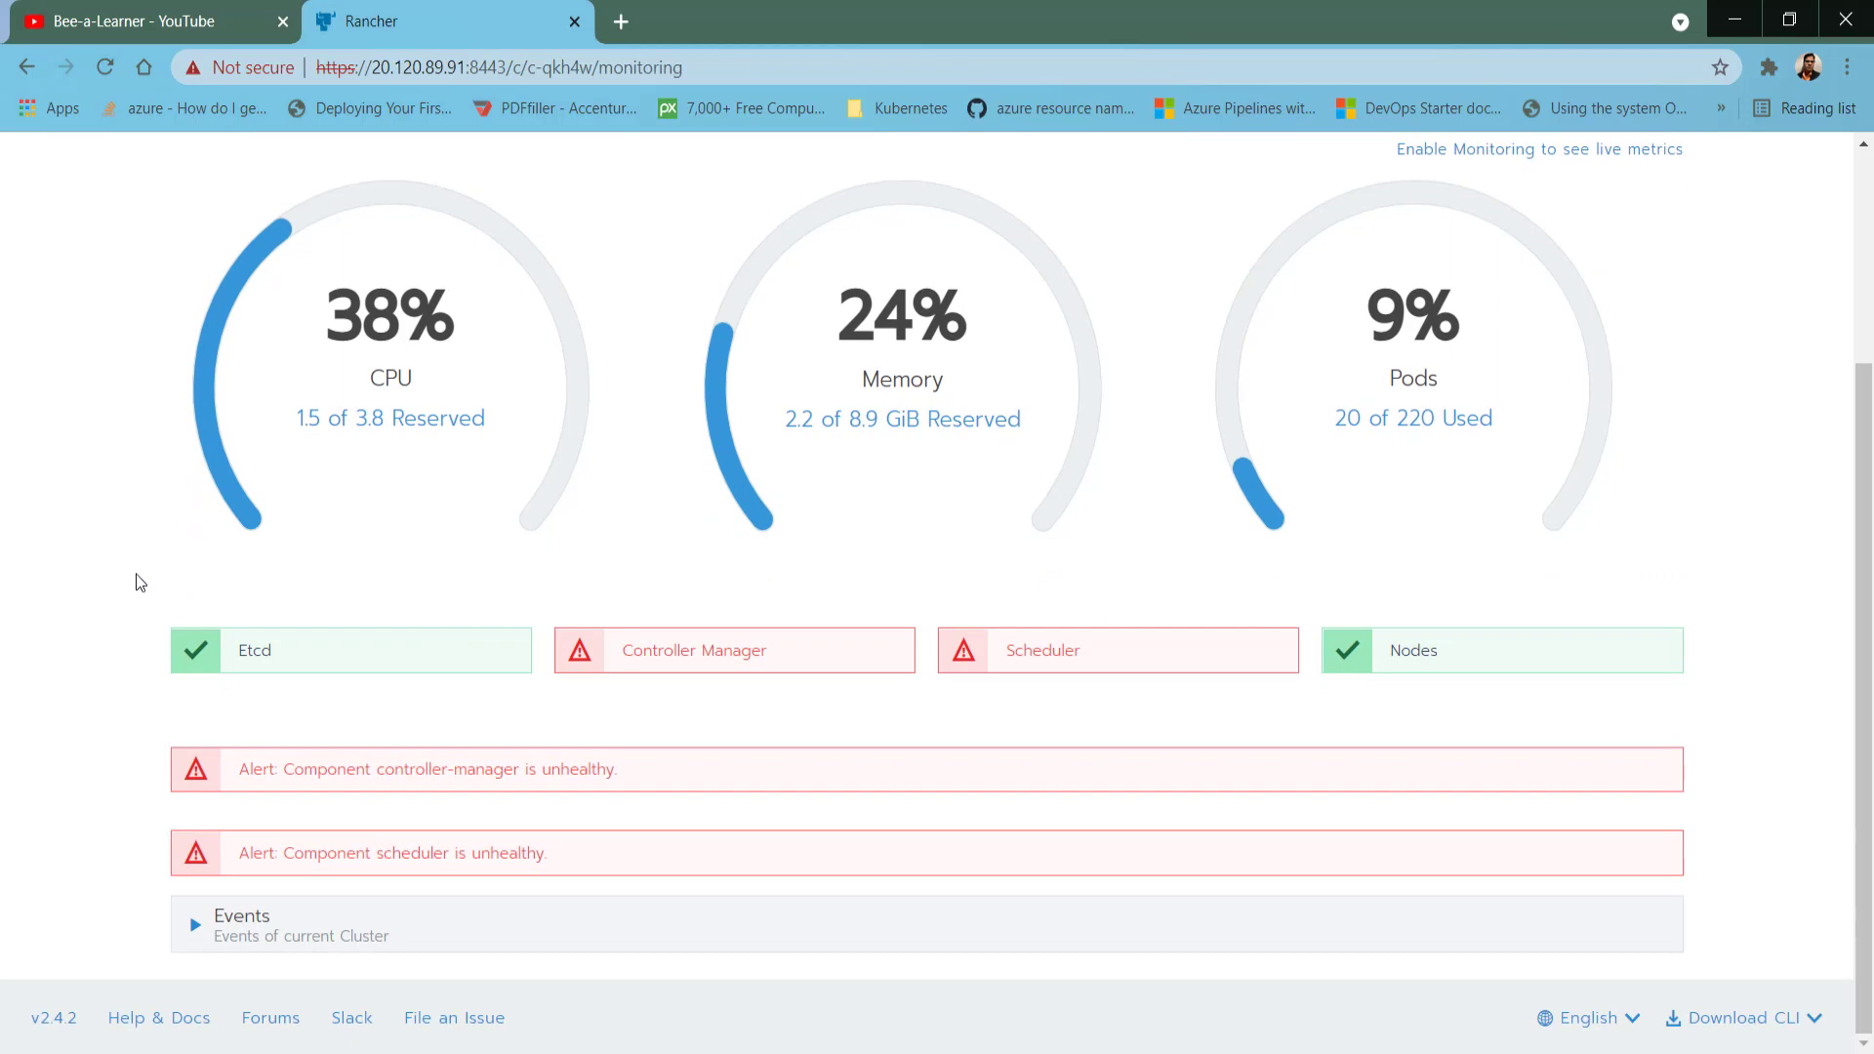
Expand the rancher-aks cluster's Events list, look through the entries and collapse it again.
click(188, 925)
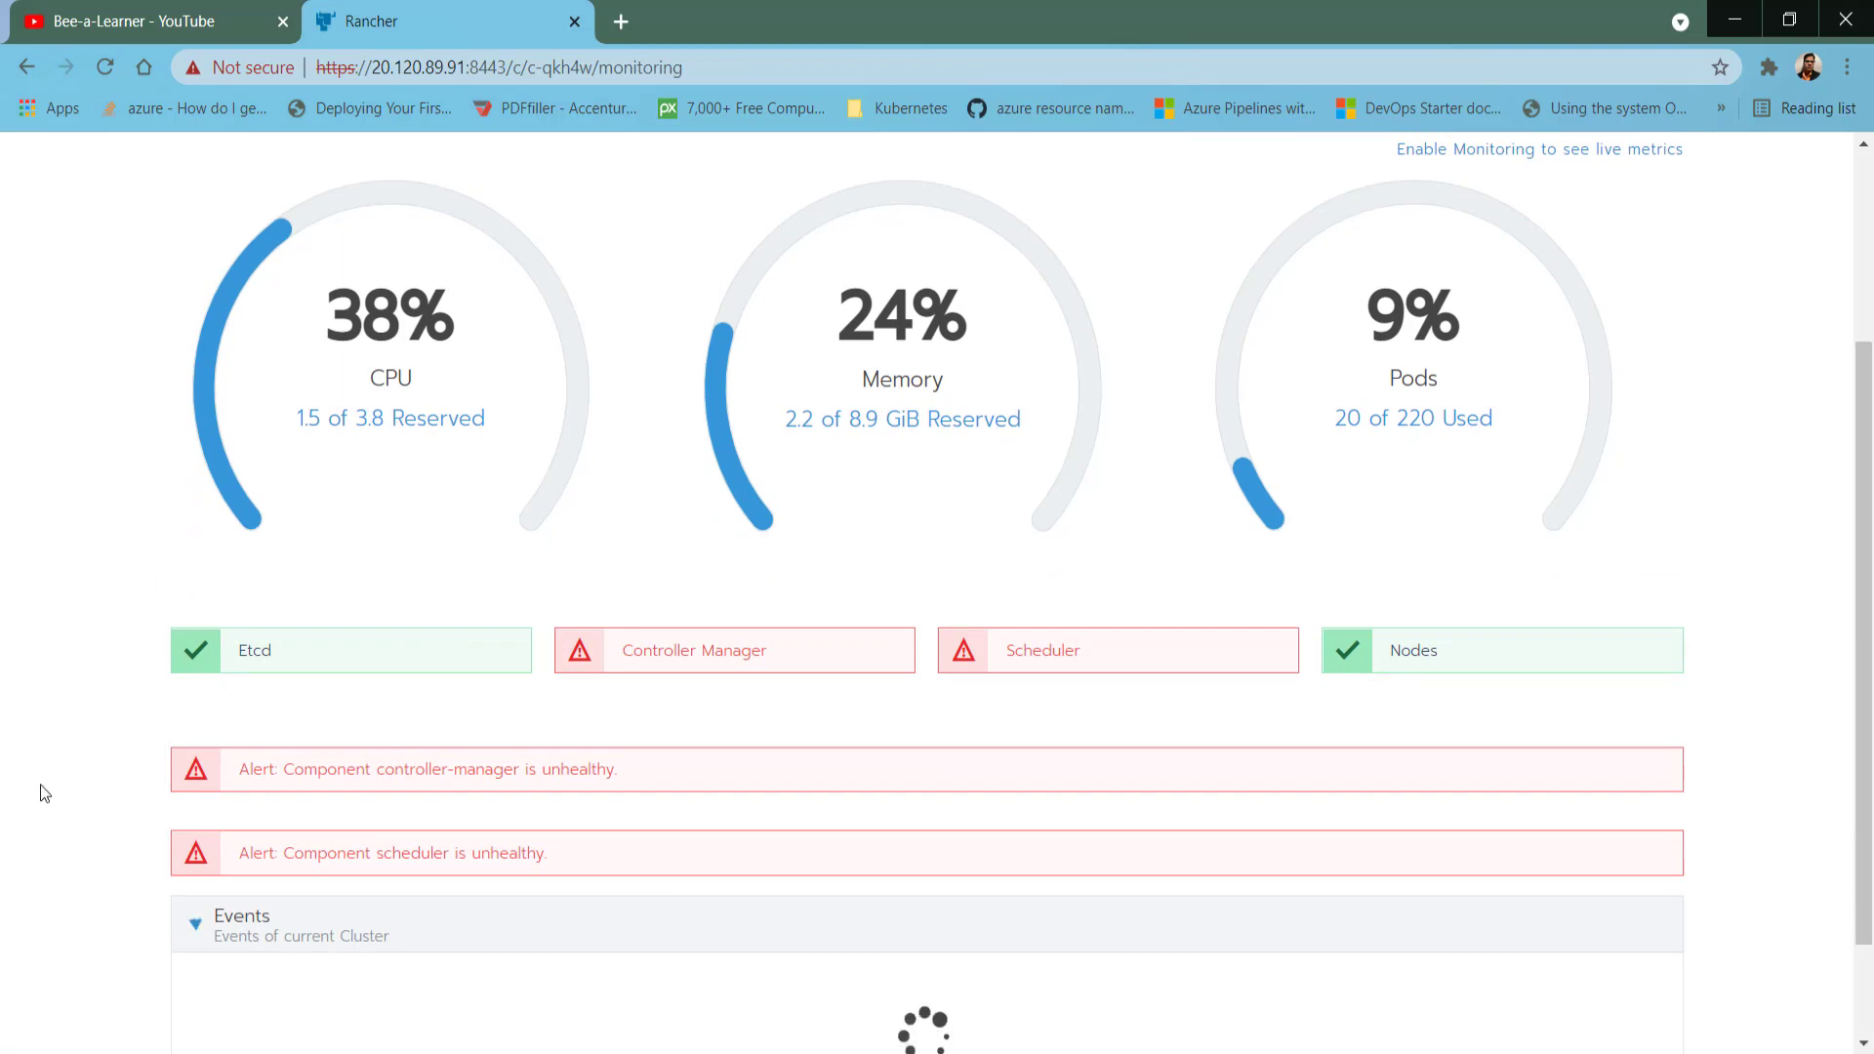
scroll(44, 789, down, 5)
scroll(51, 791, down, 12)
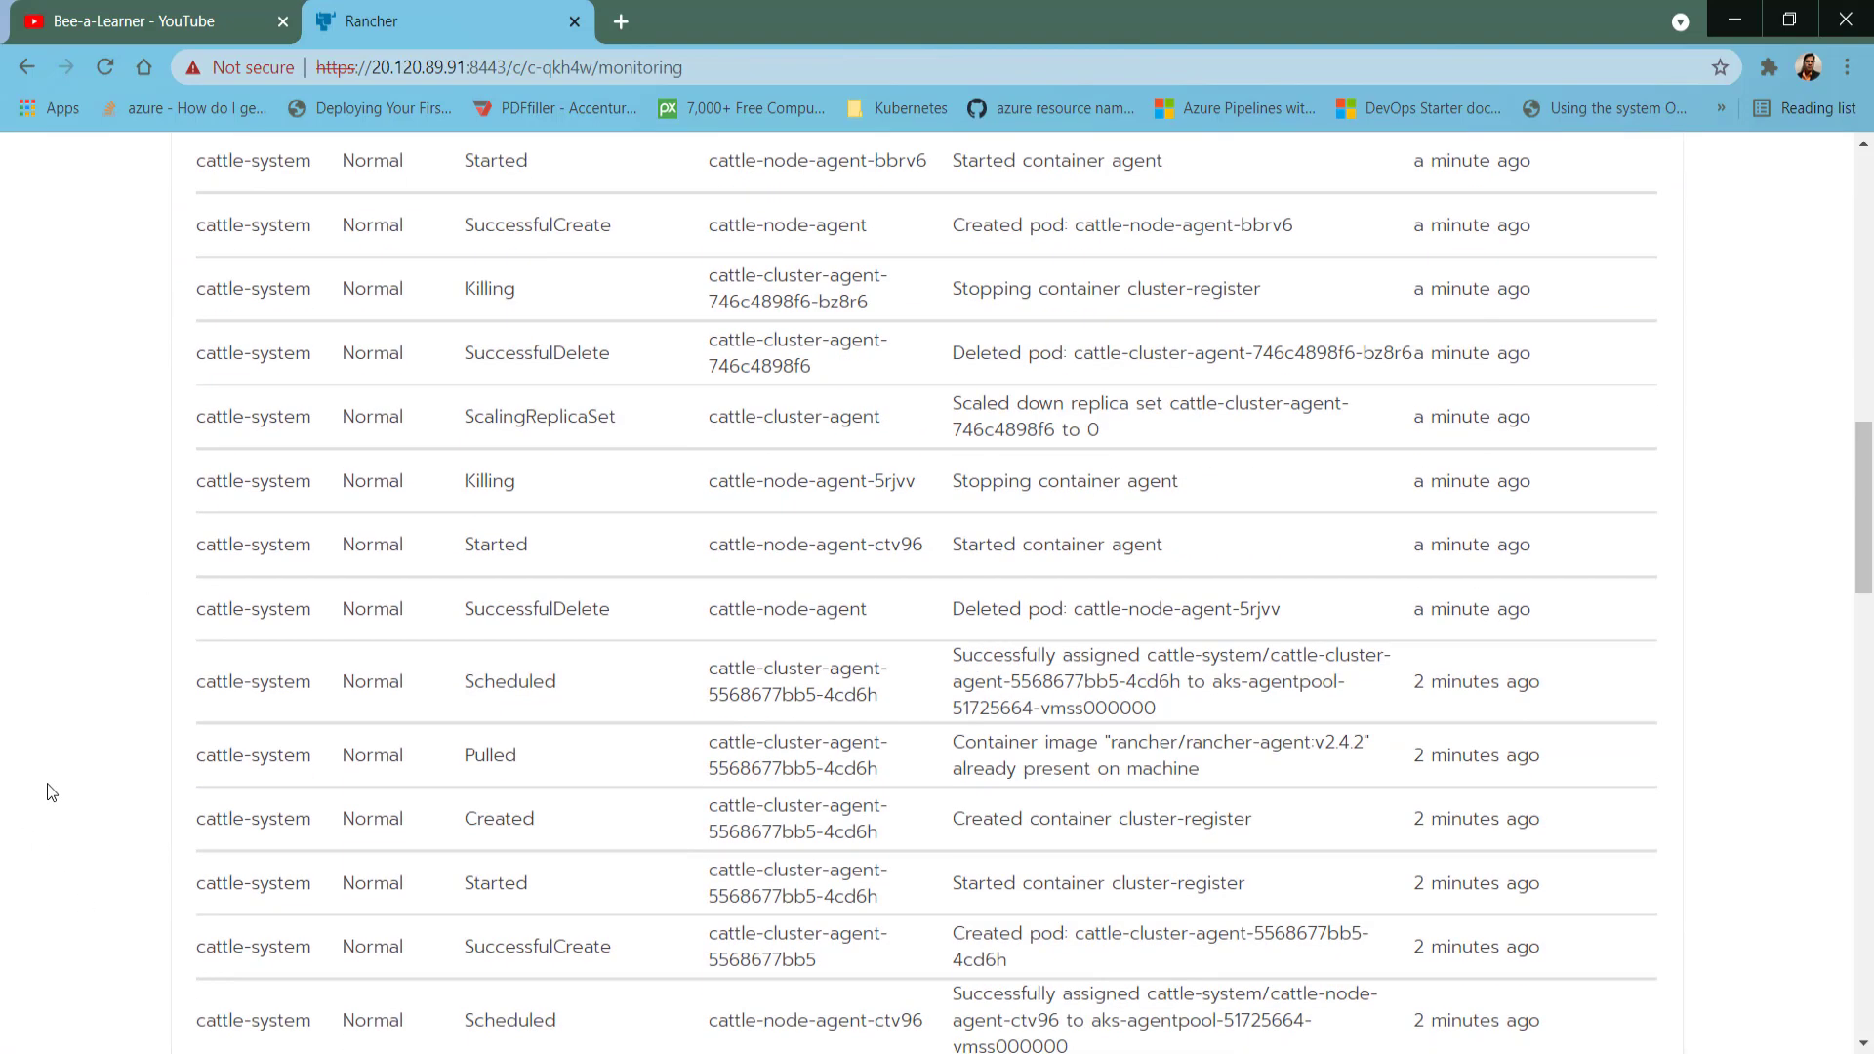
scroll(50, 791, down, 15)
scroll(51, 791, up, 20)
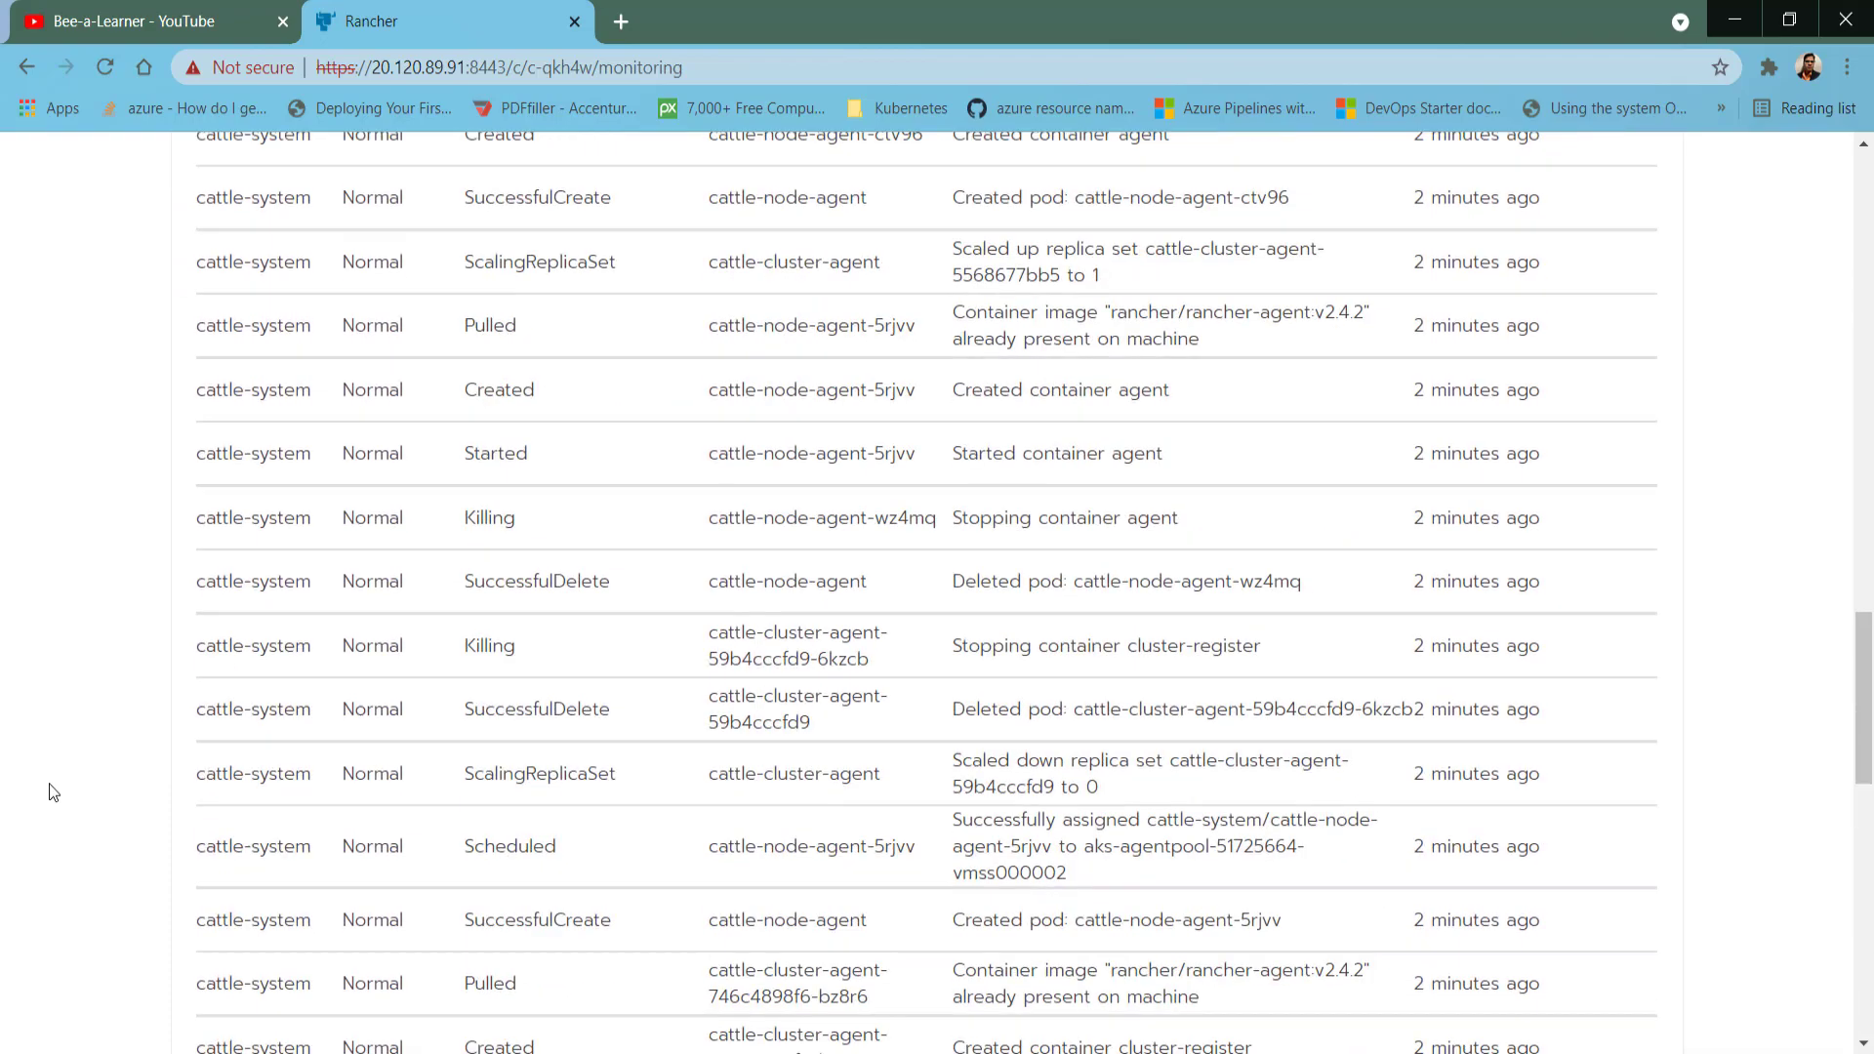
scroll(50, 789, up, 6)
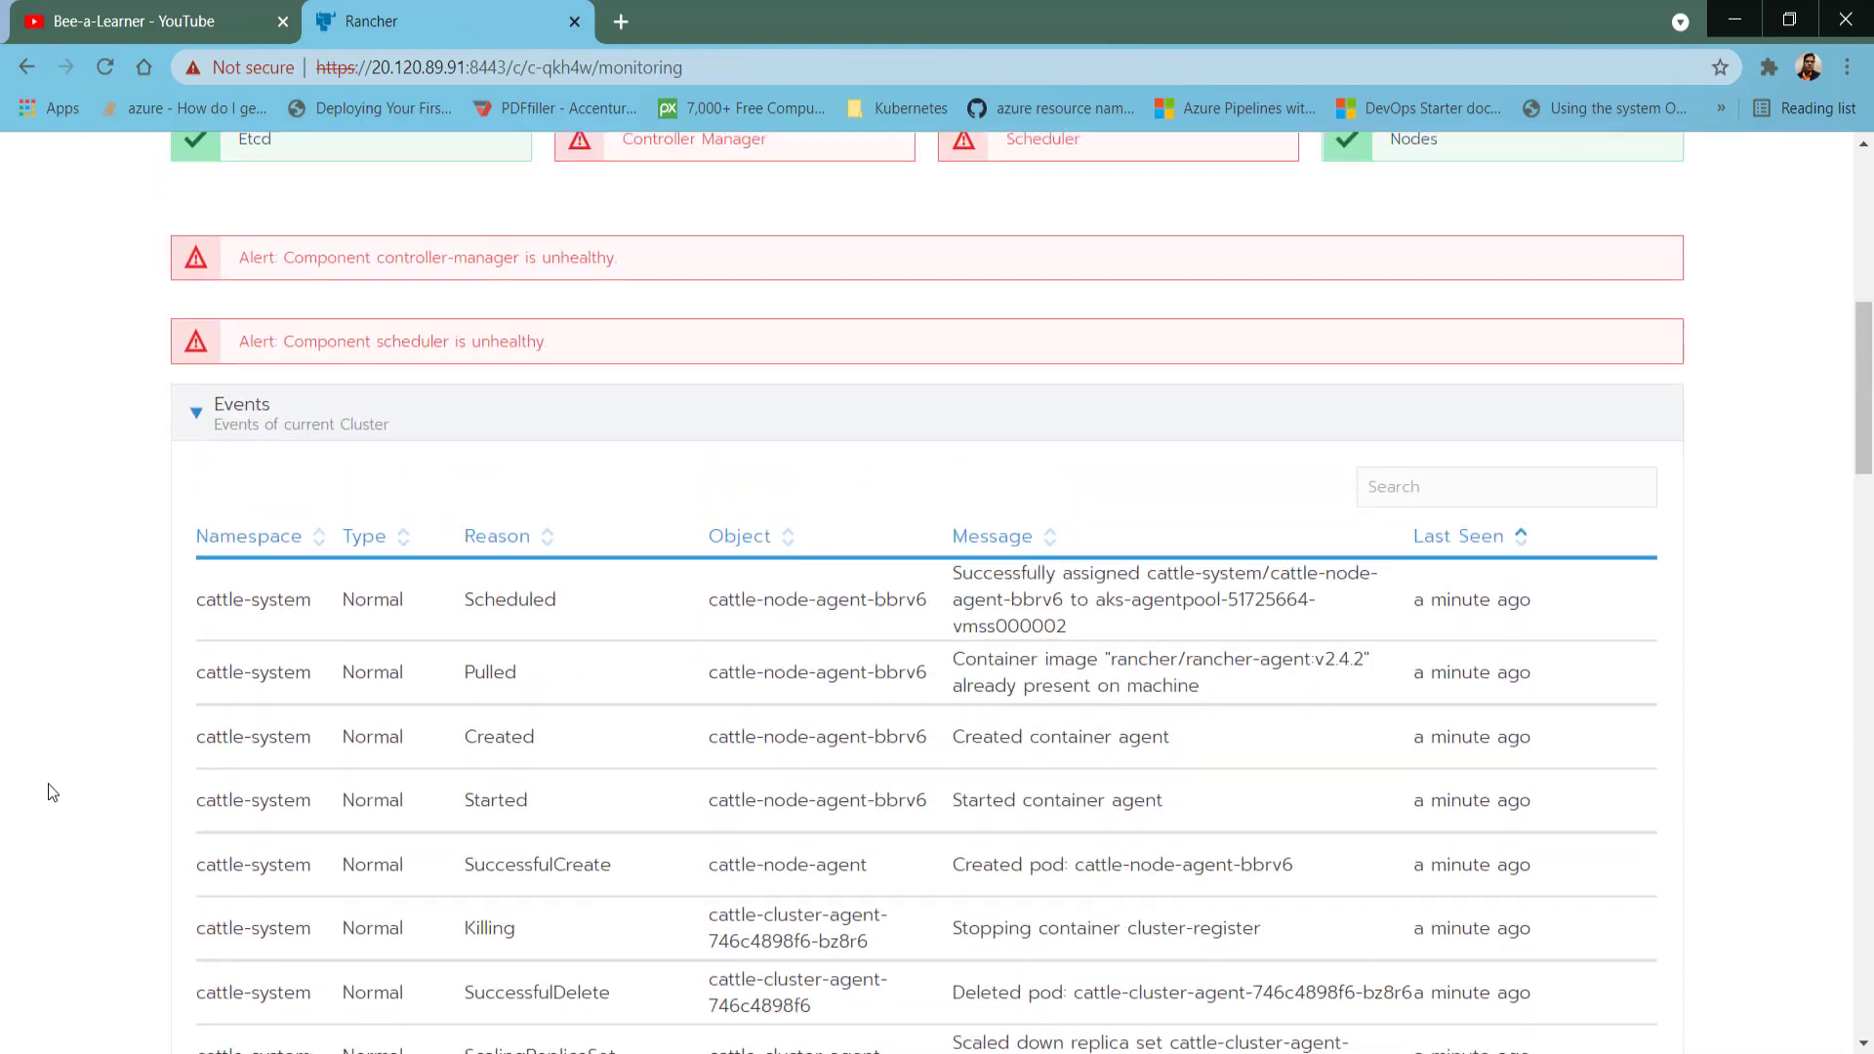
click(198, 412)
scroll(68, 805, up, 3)
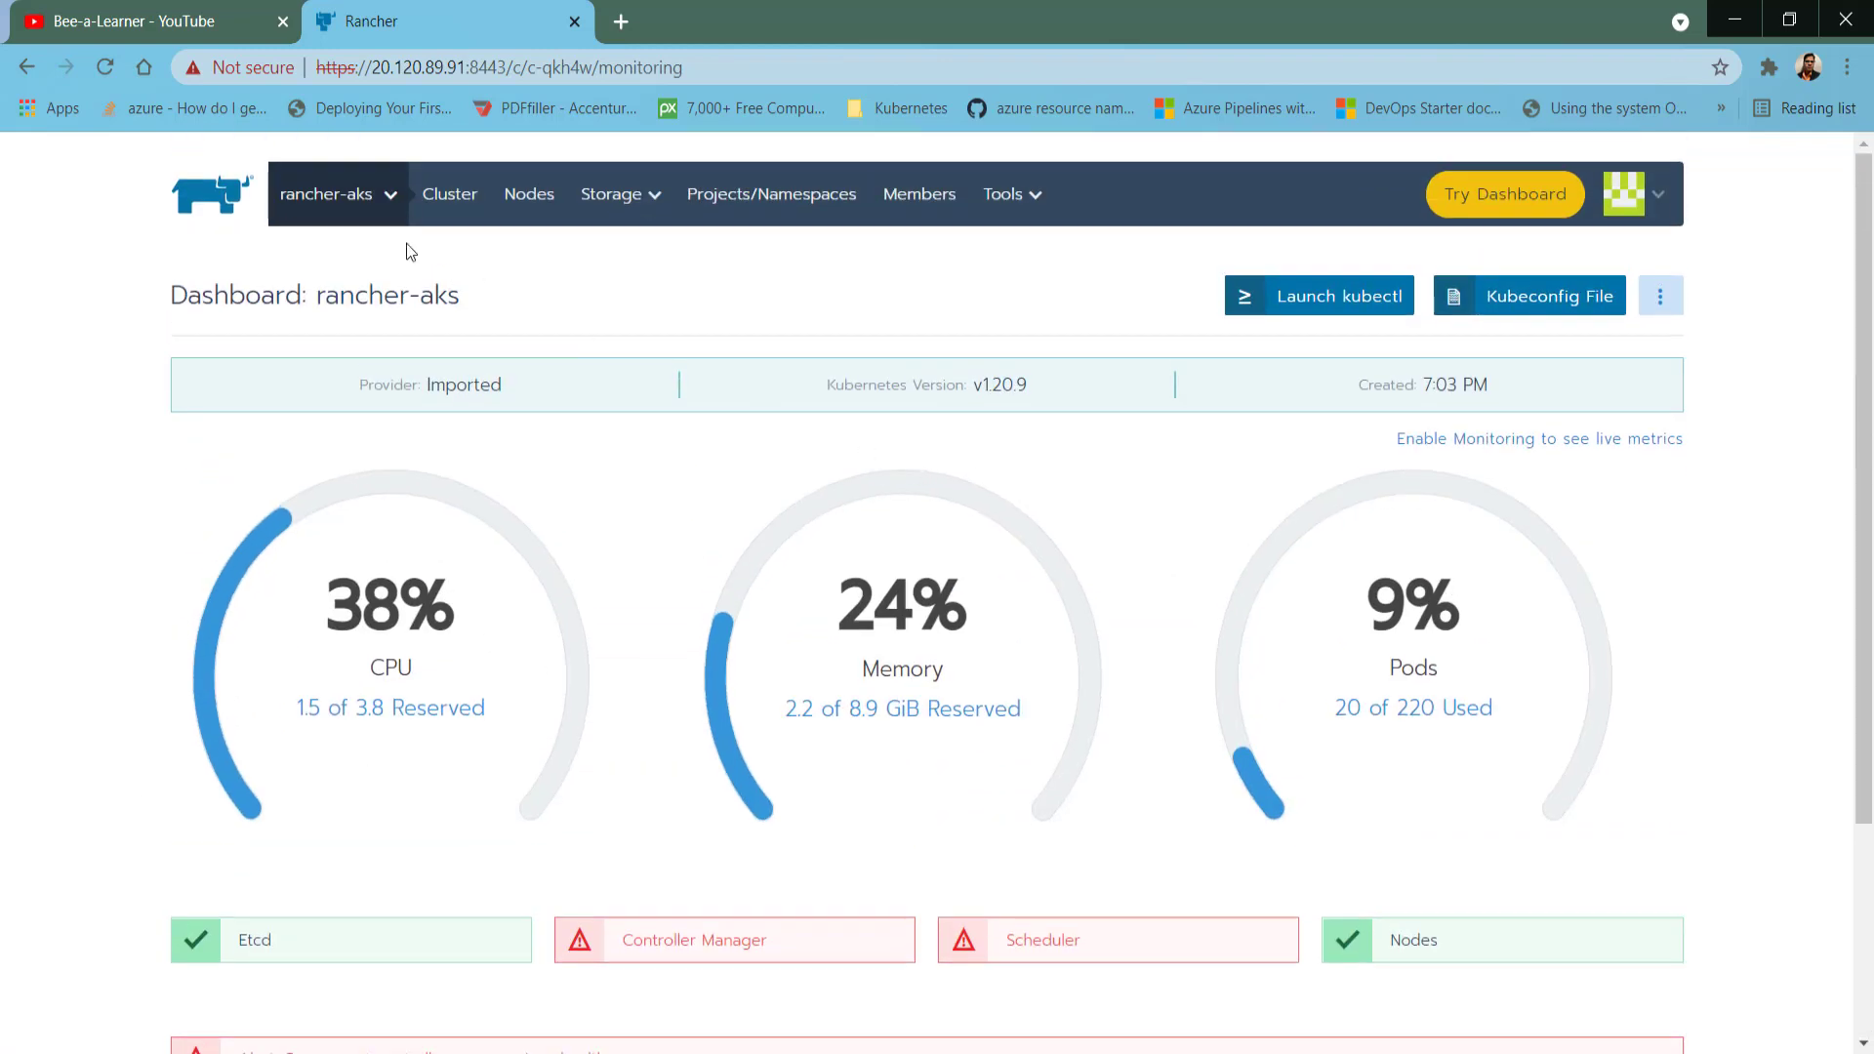
Open the Default project of rancher-aks and view its Import YAML form, closing it without importing anything.
mouse_move(366, 196)
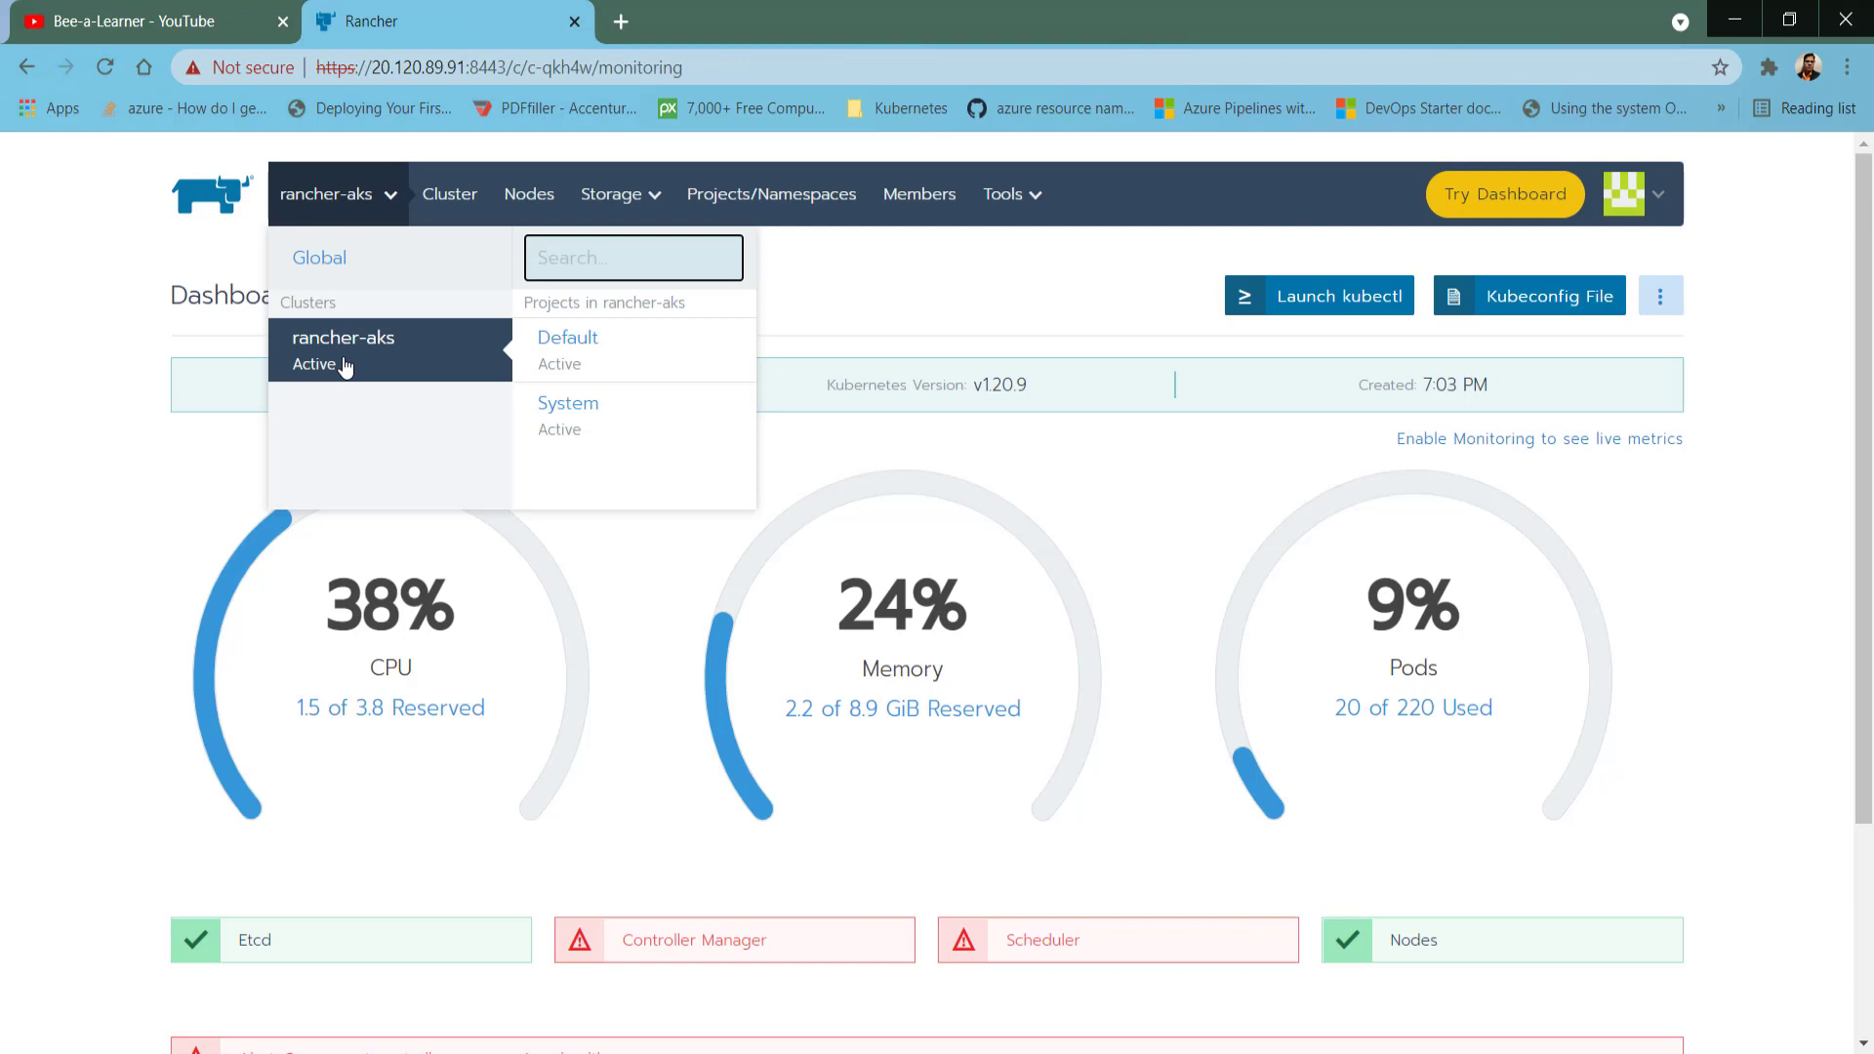
click(604, 353)
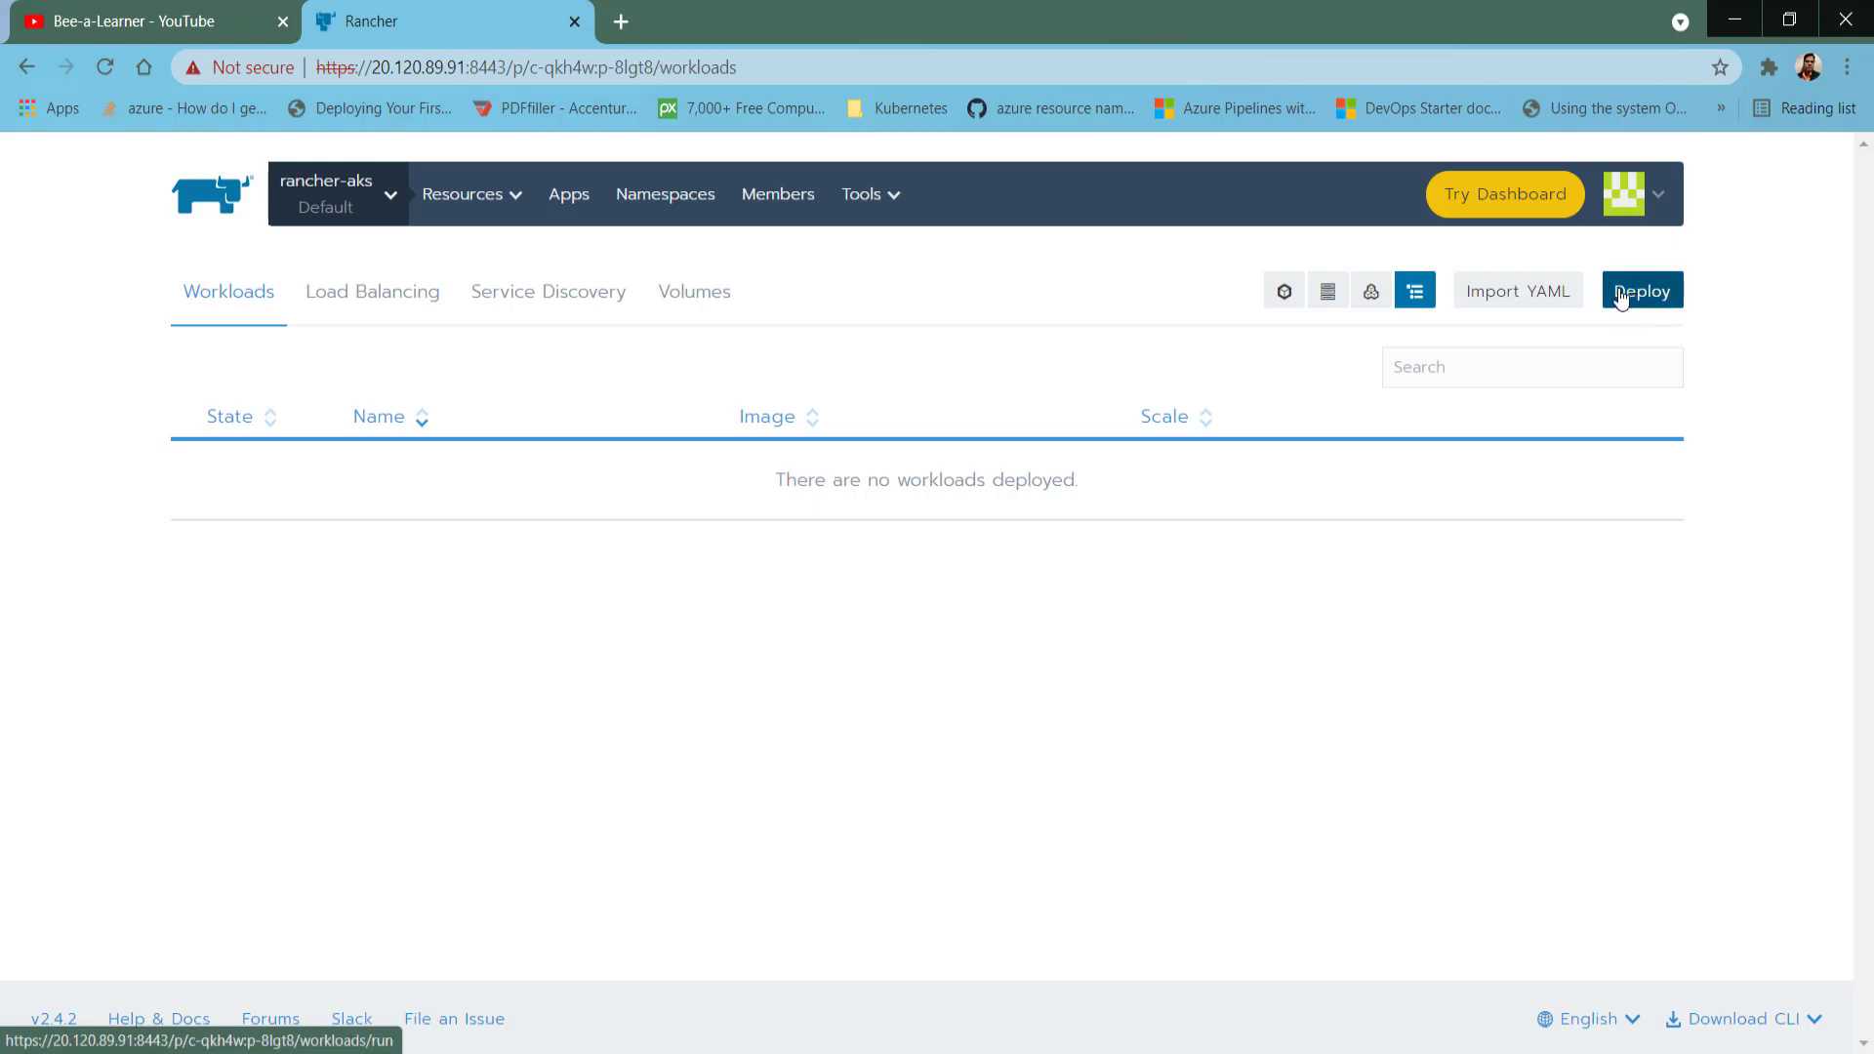
click(1530, 294)
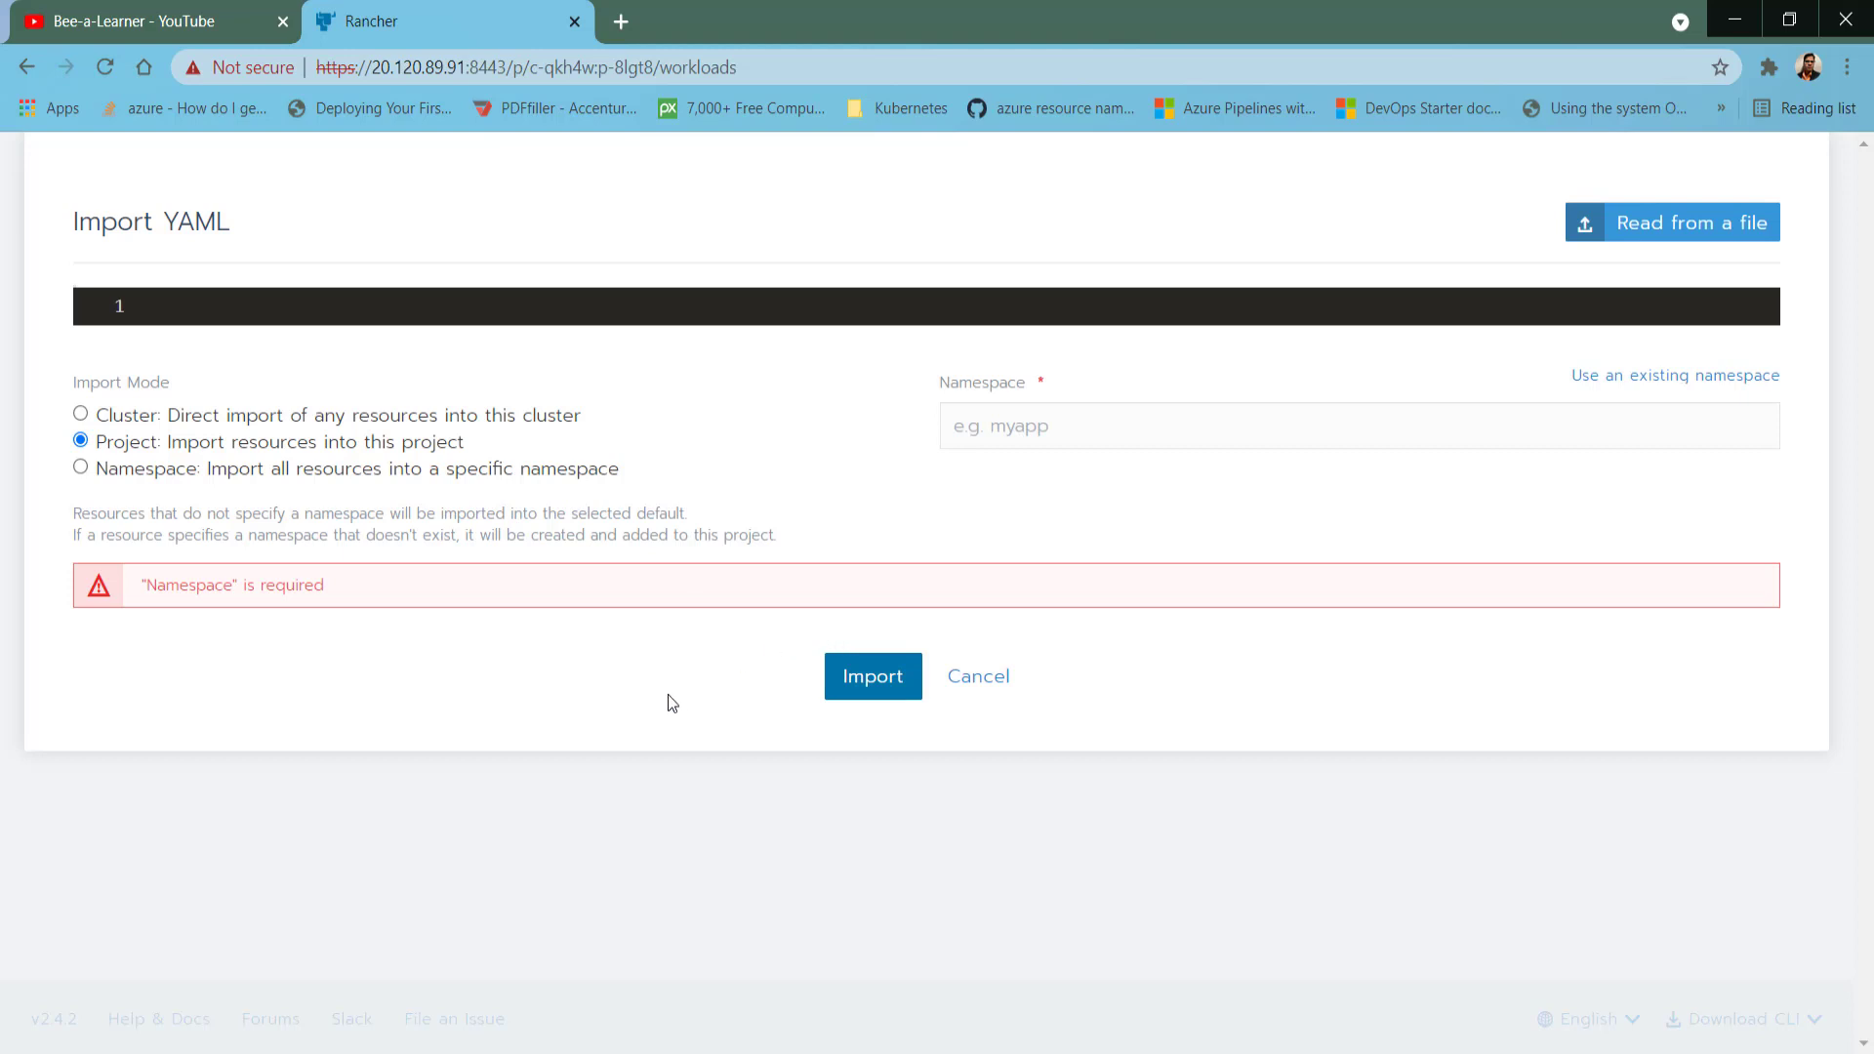
click(978, 679)
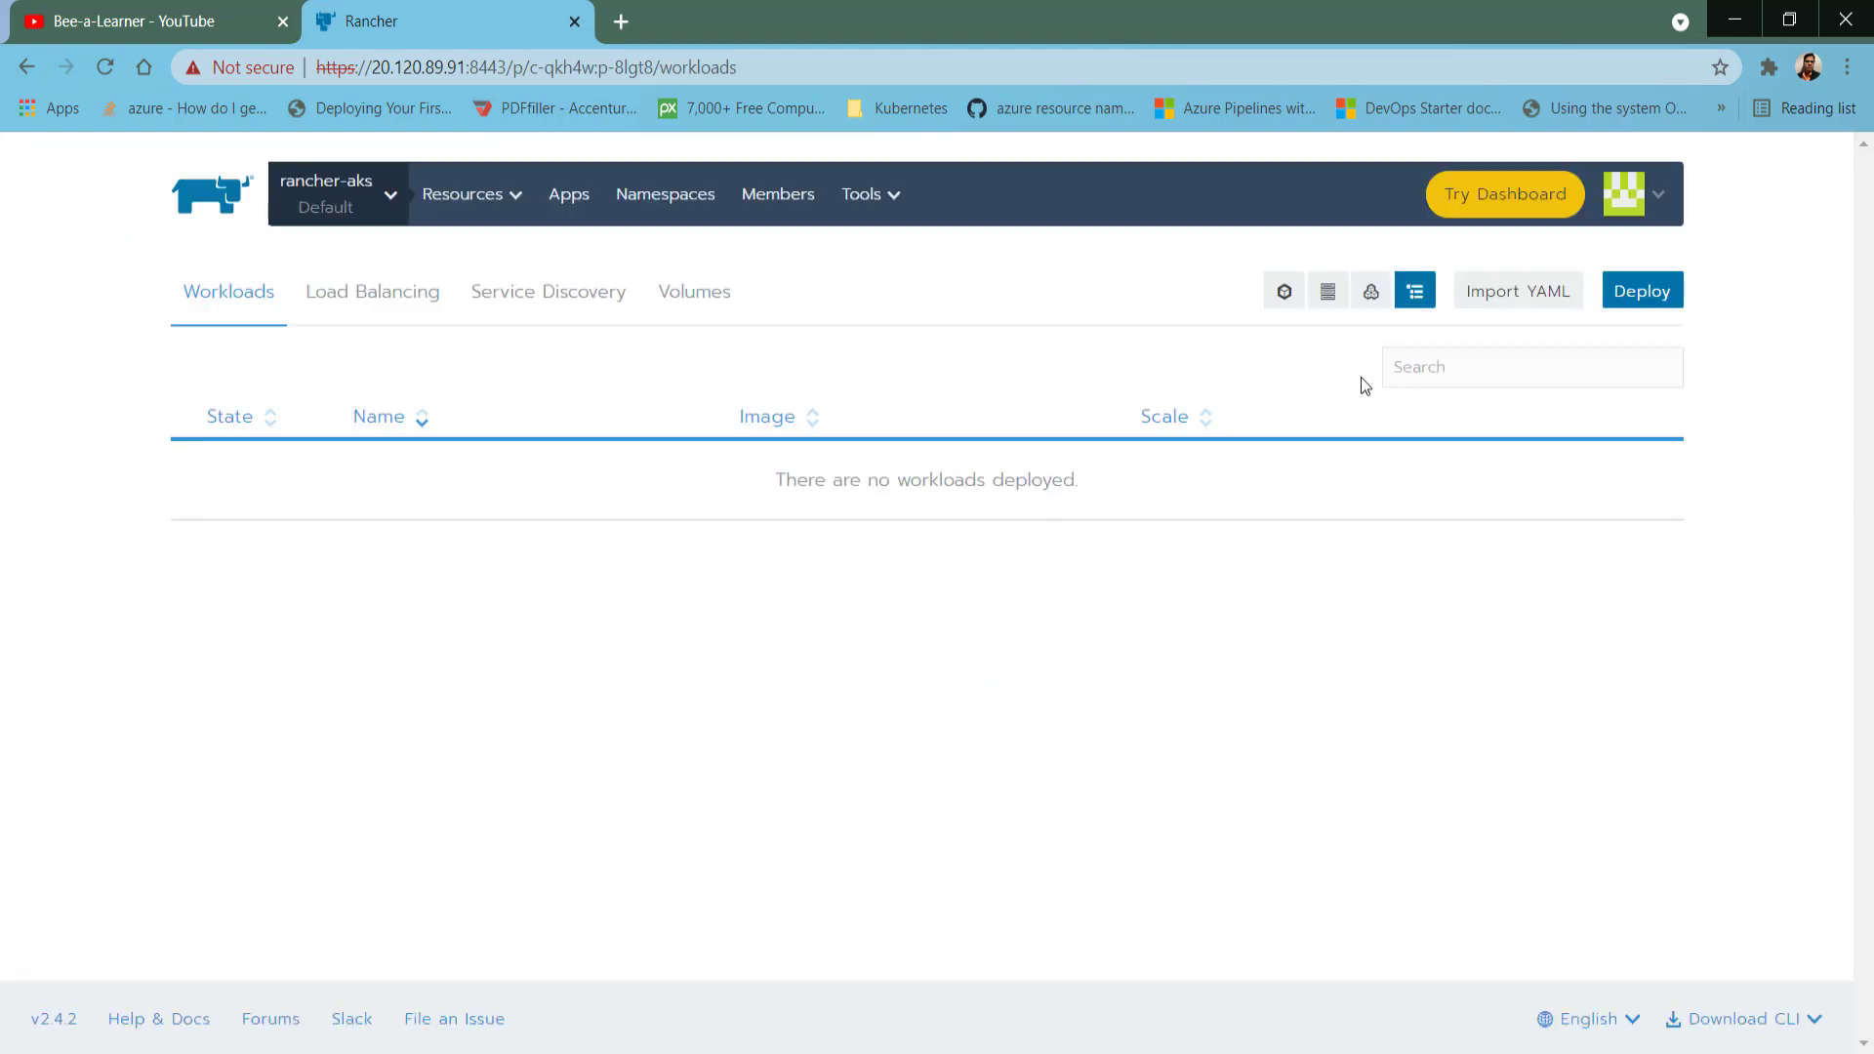
Start deploying a workload in the Default project, name it busybox and set its scalable deployment to 3 pods.
click(1625, 298)
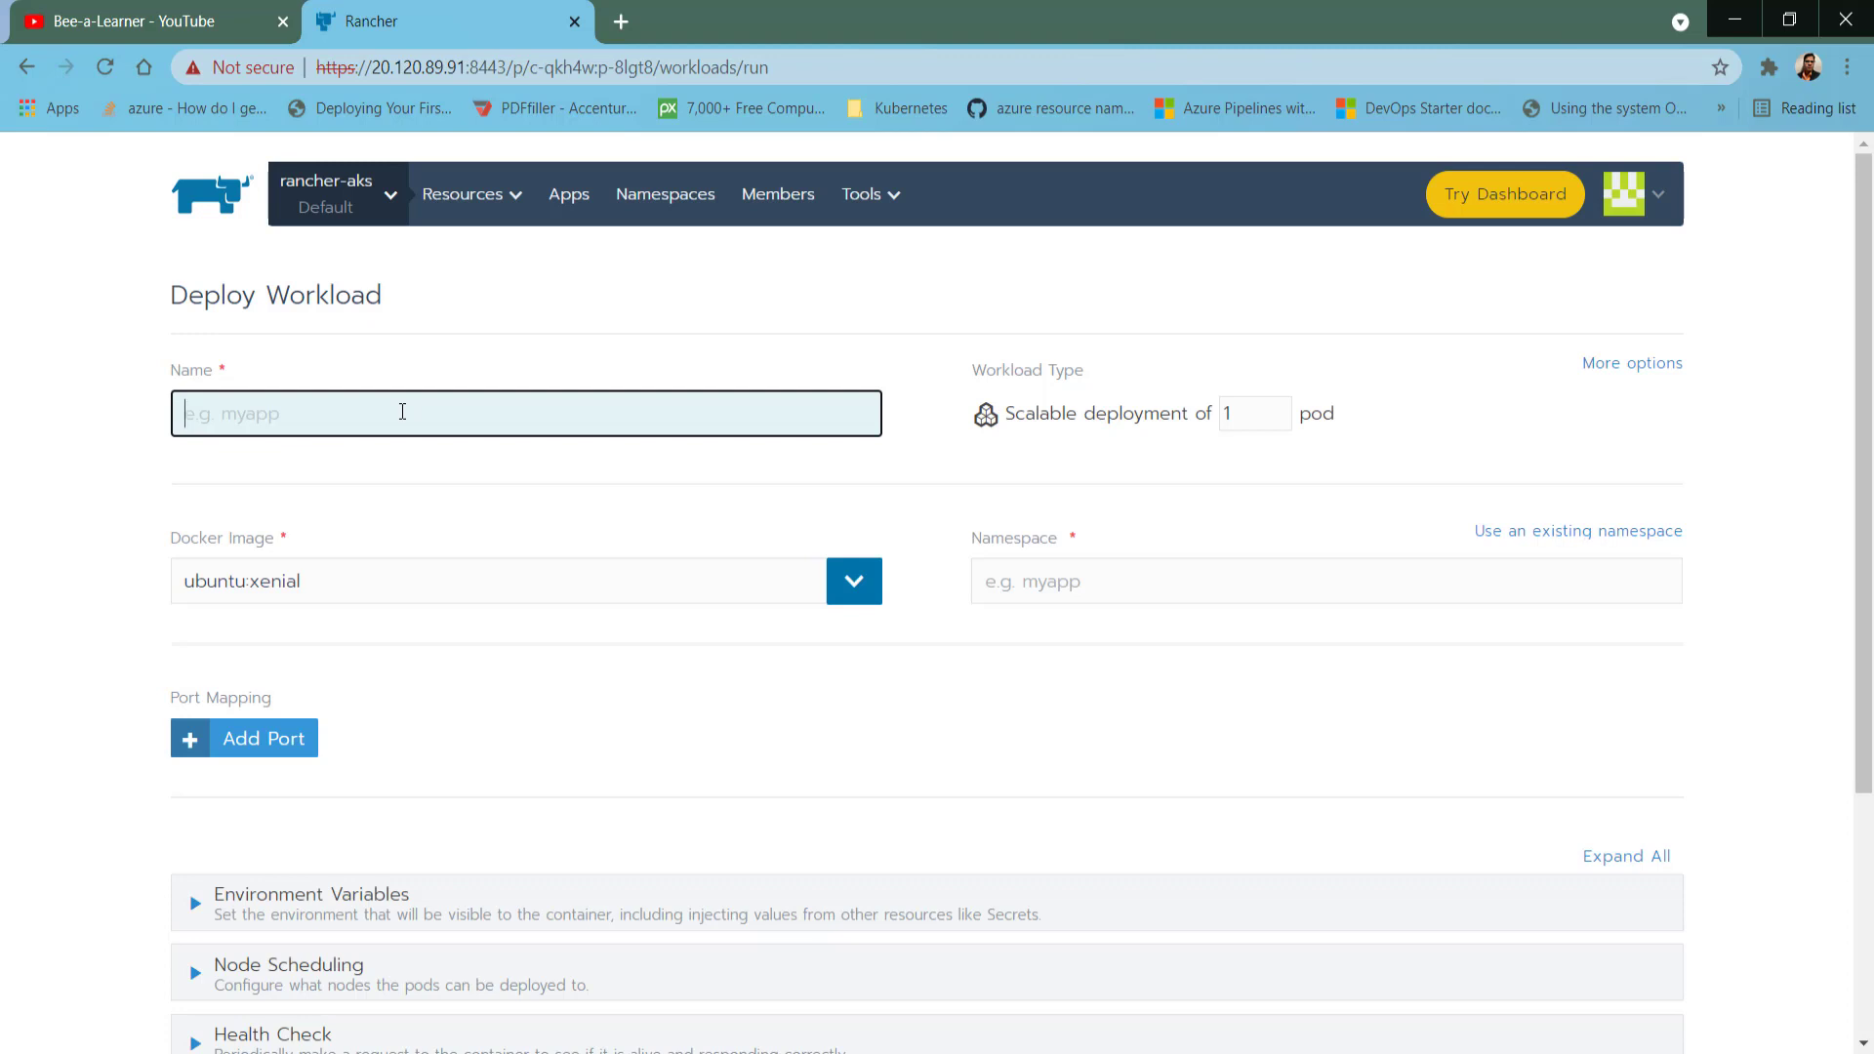
text(busyxbox)
key(Delete)
click(1265, 420)
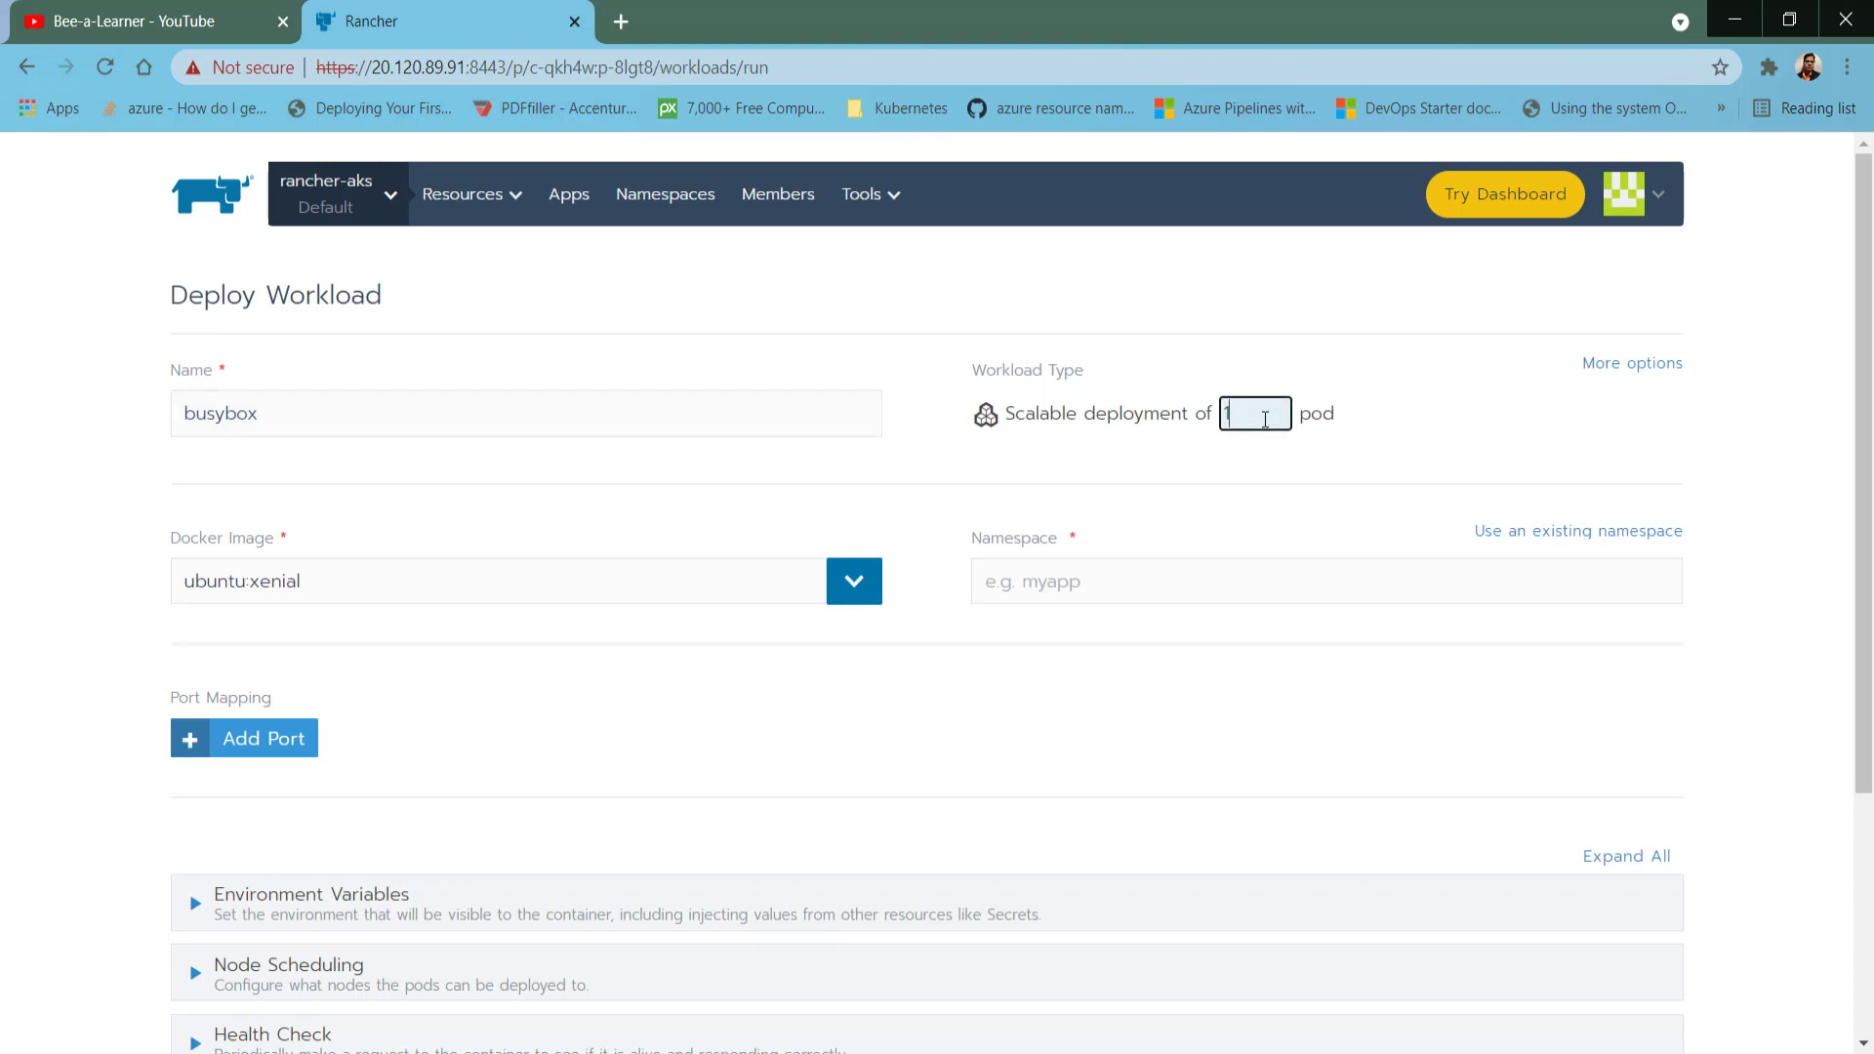
key(BackSpace)
text(3)
Check the Docker image and namespace fields of the busybox workload without changing them.
click(852, 584)
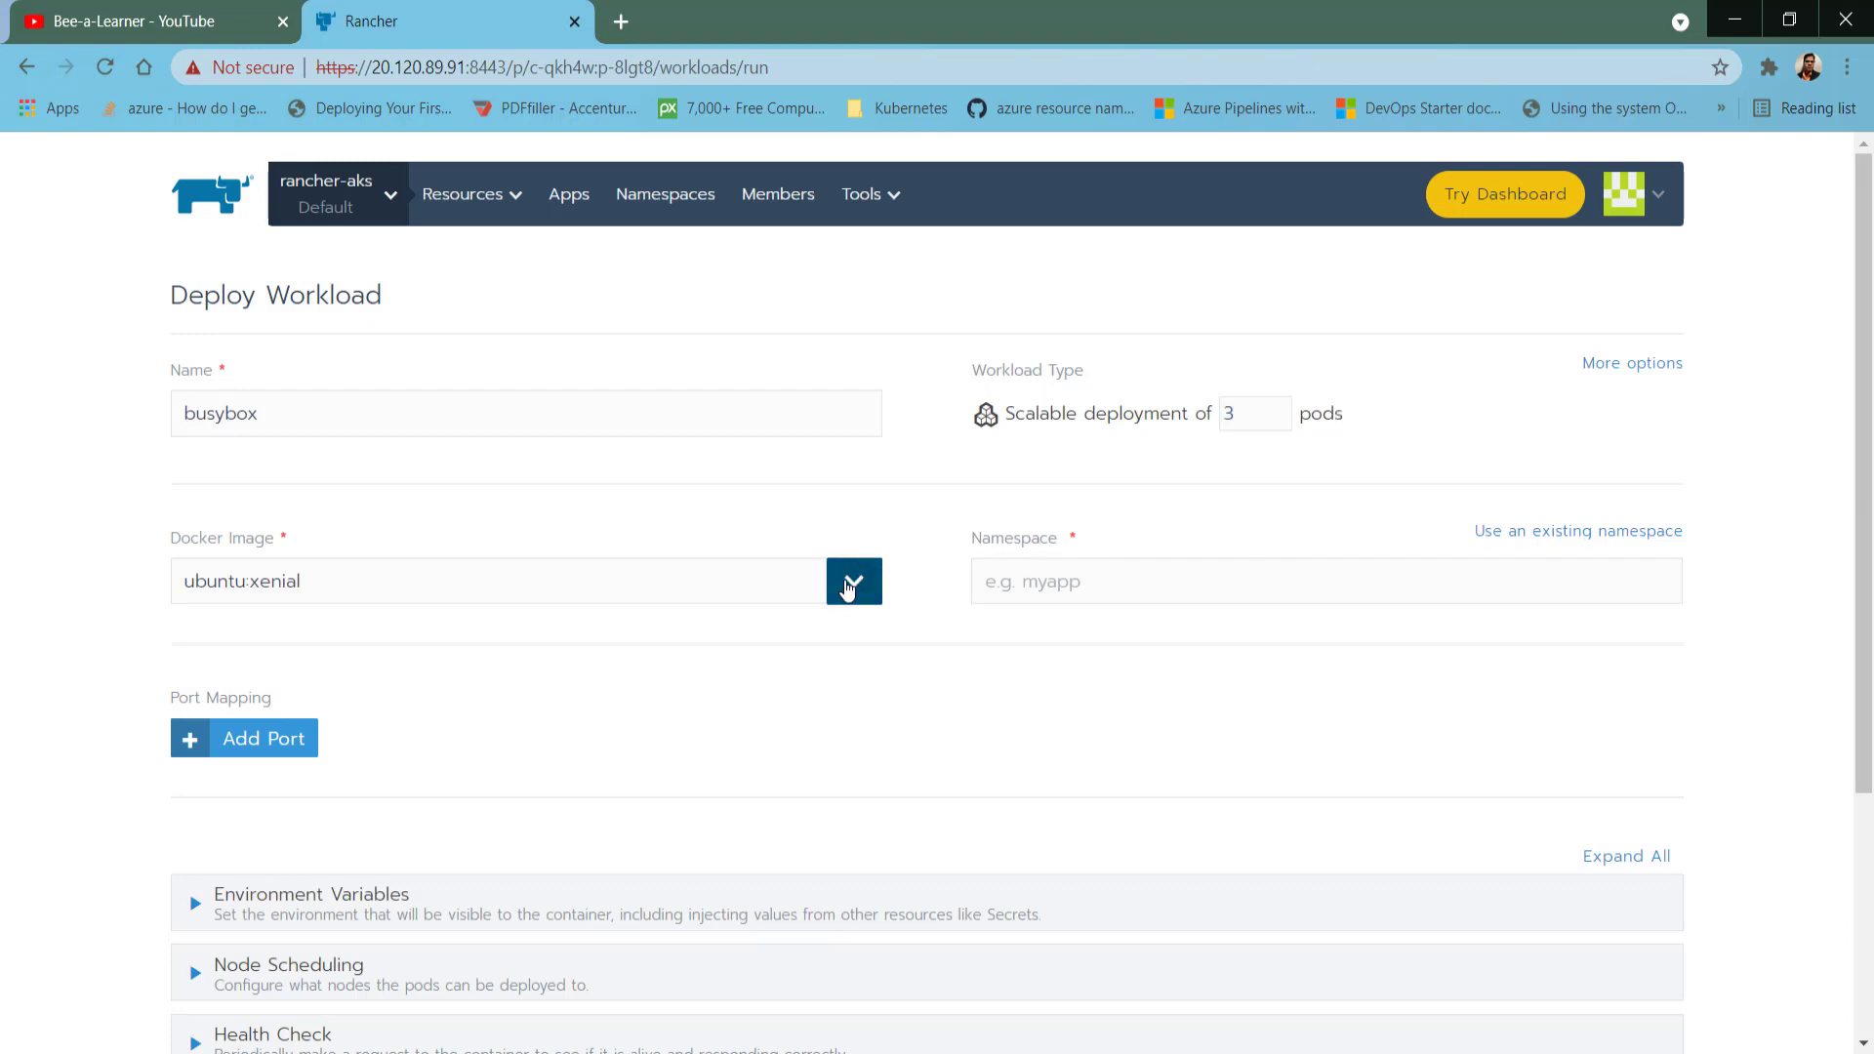
click(745, 584)
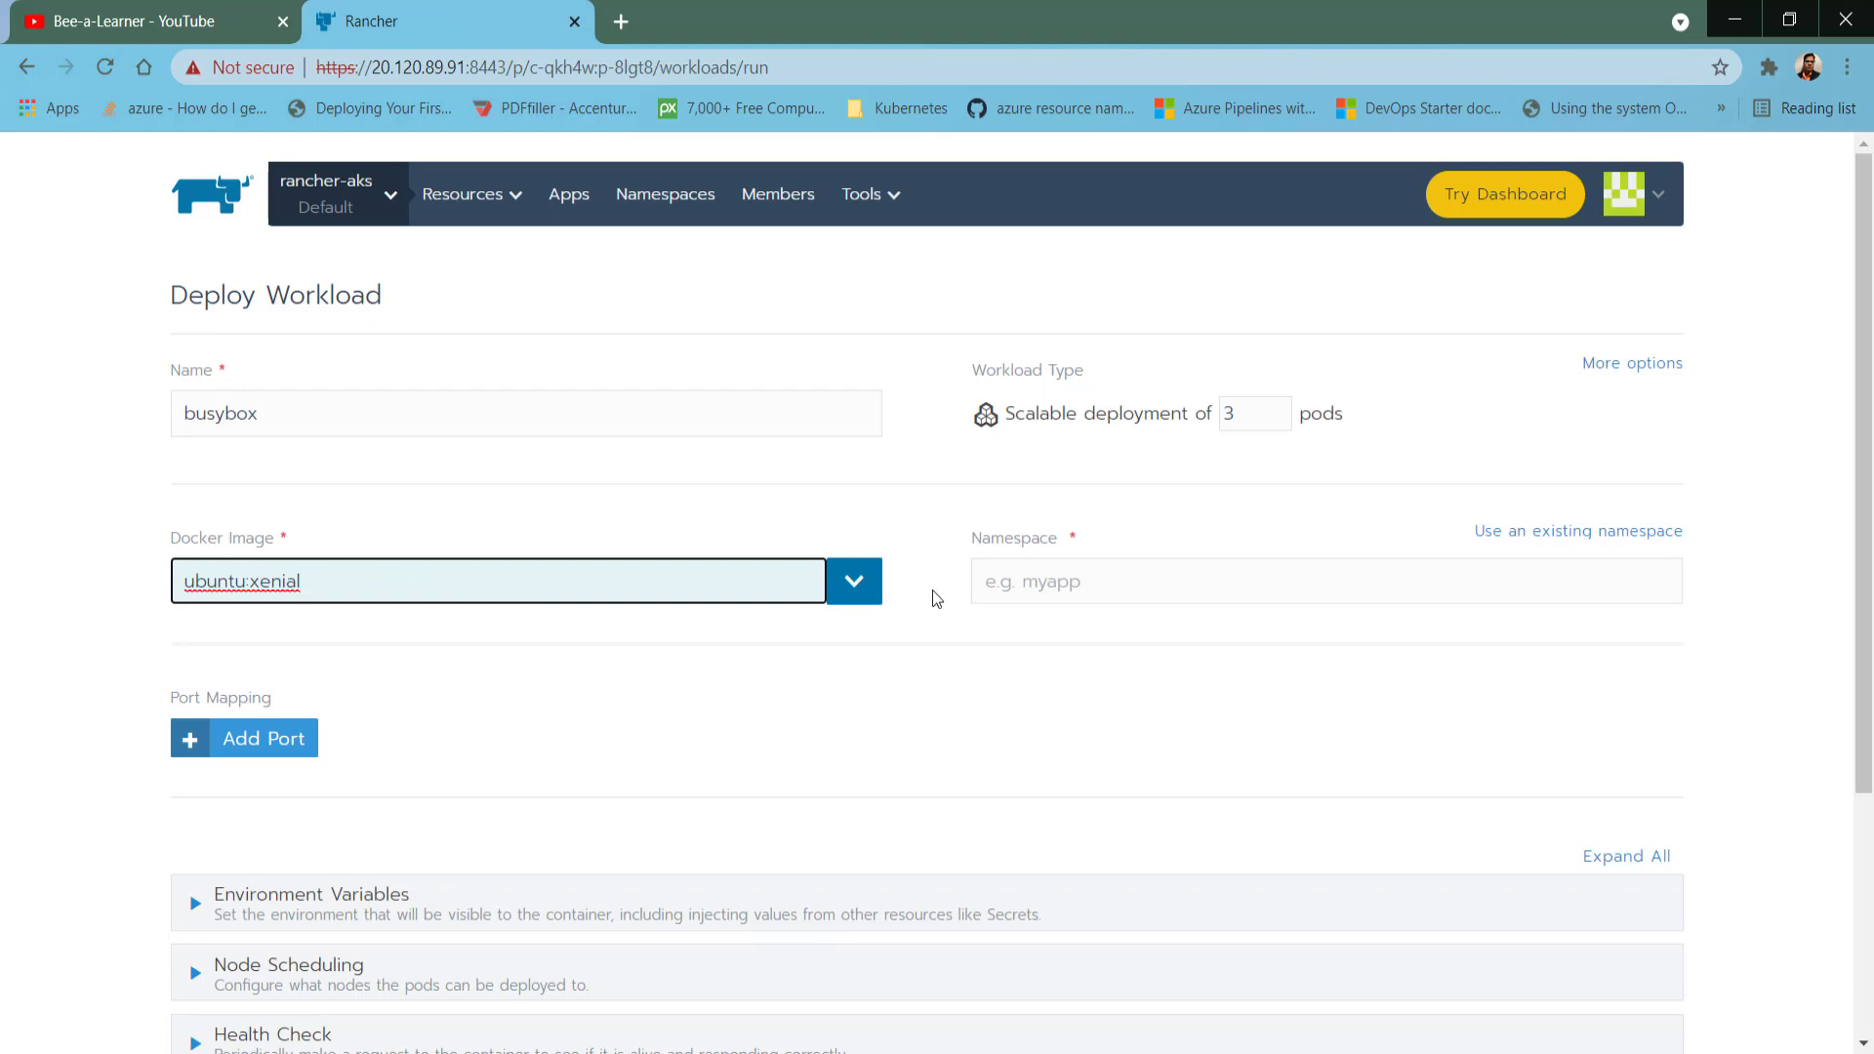
click(1016, 586)
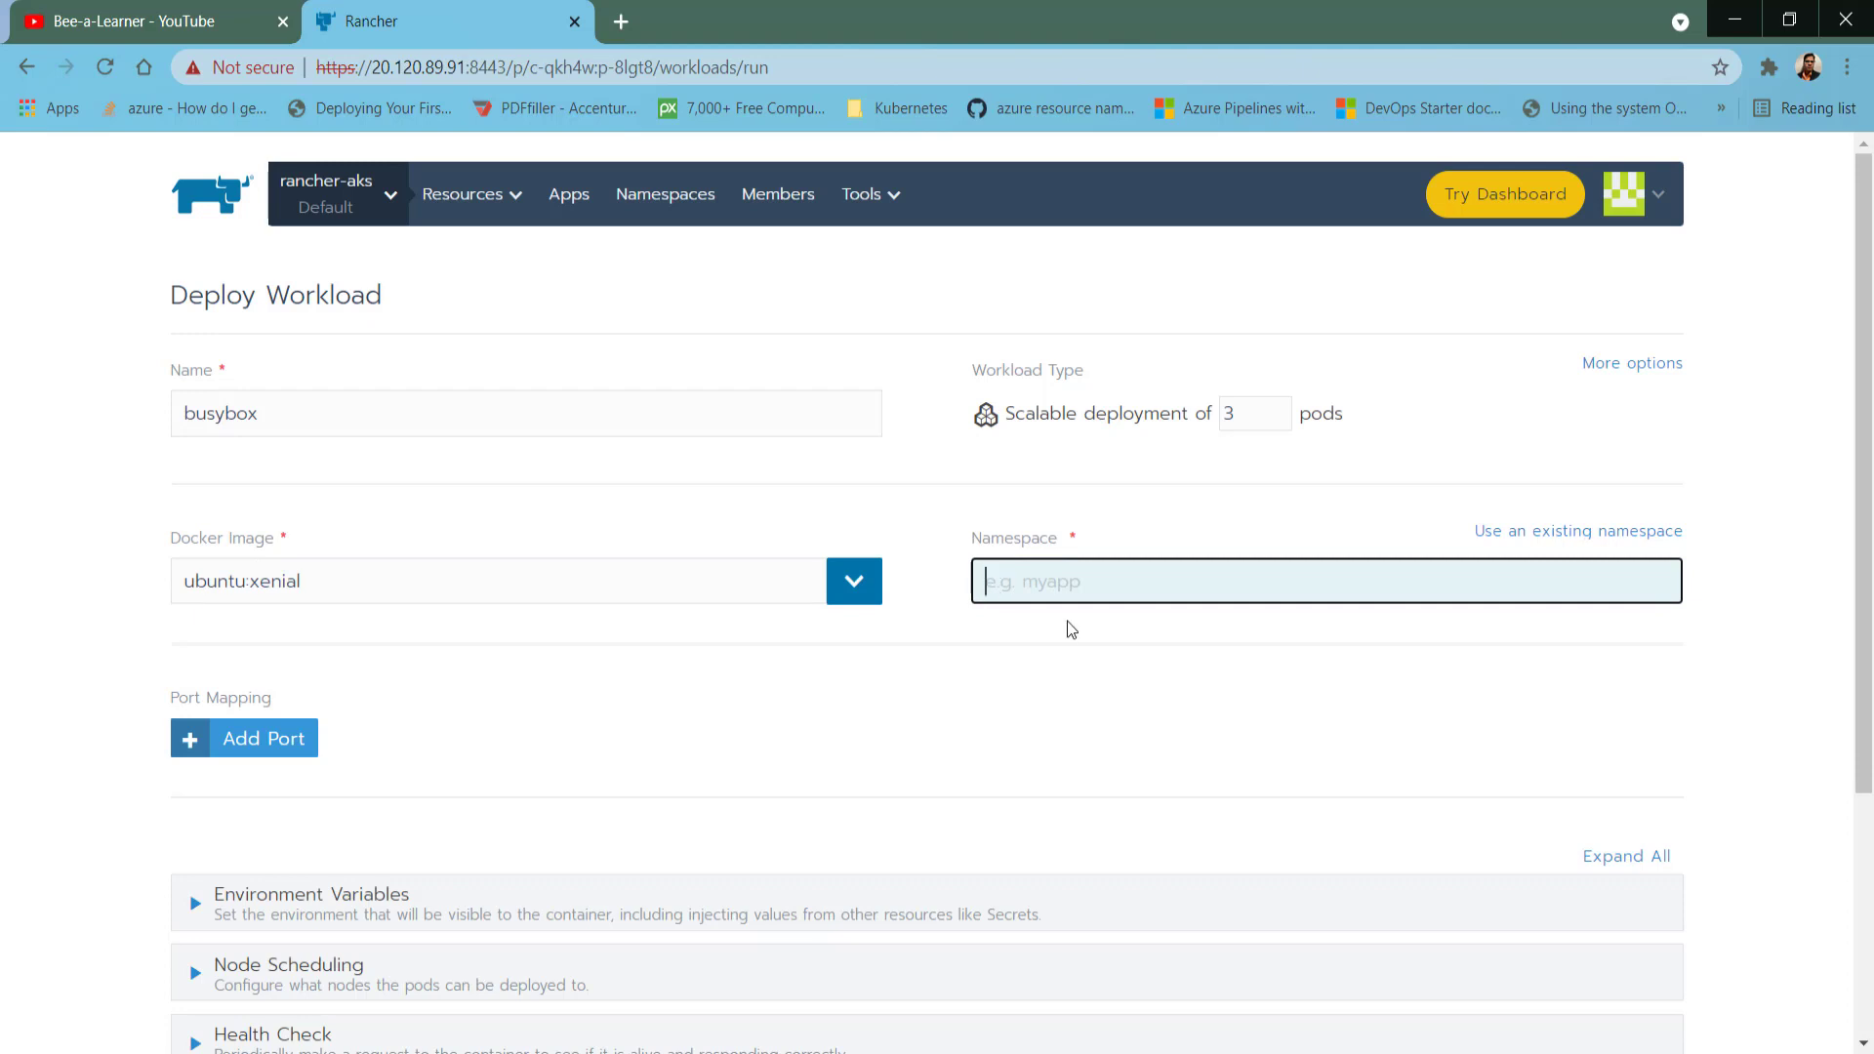
Expand the Environment Variables, Node Scheduling, Health Check, Volumes and Scaling/Upgrade Policy sections of the workload form and review their options.
scroll(459, 762, down, 3)
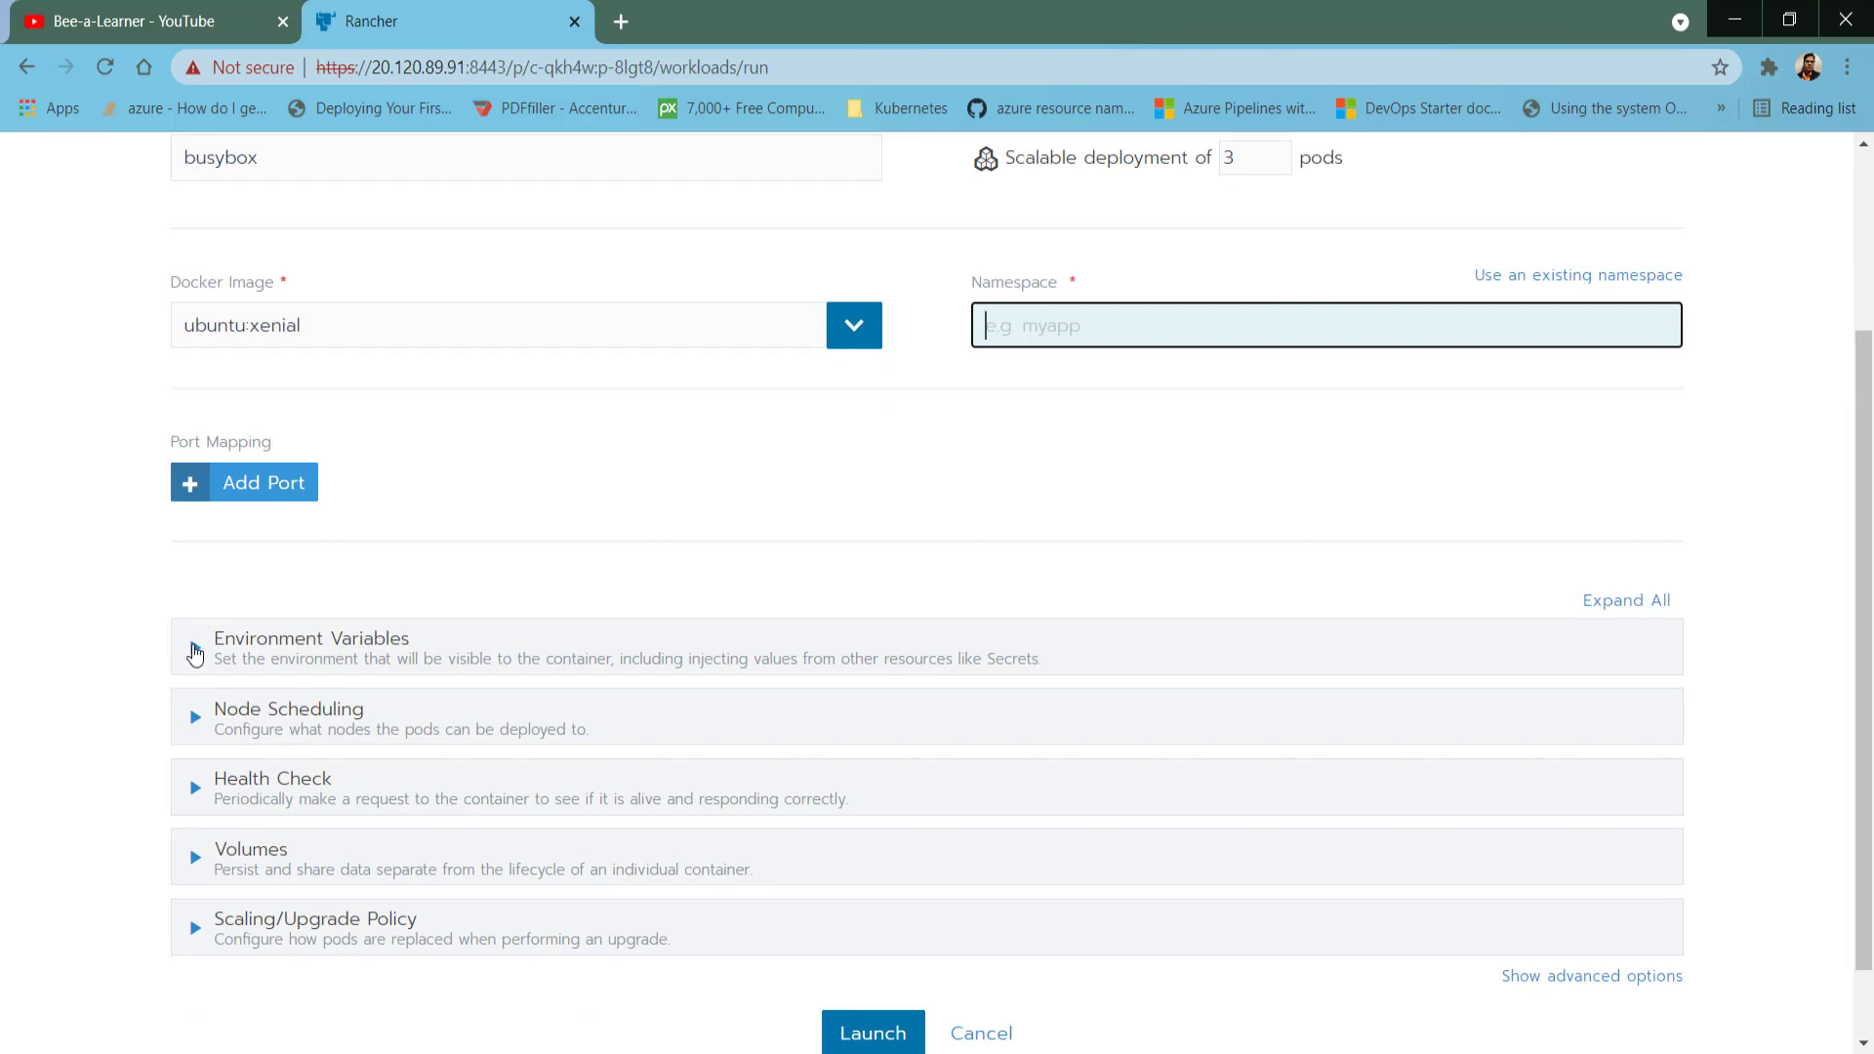
click(195, 652)
scroll(132, 657, down, 4)
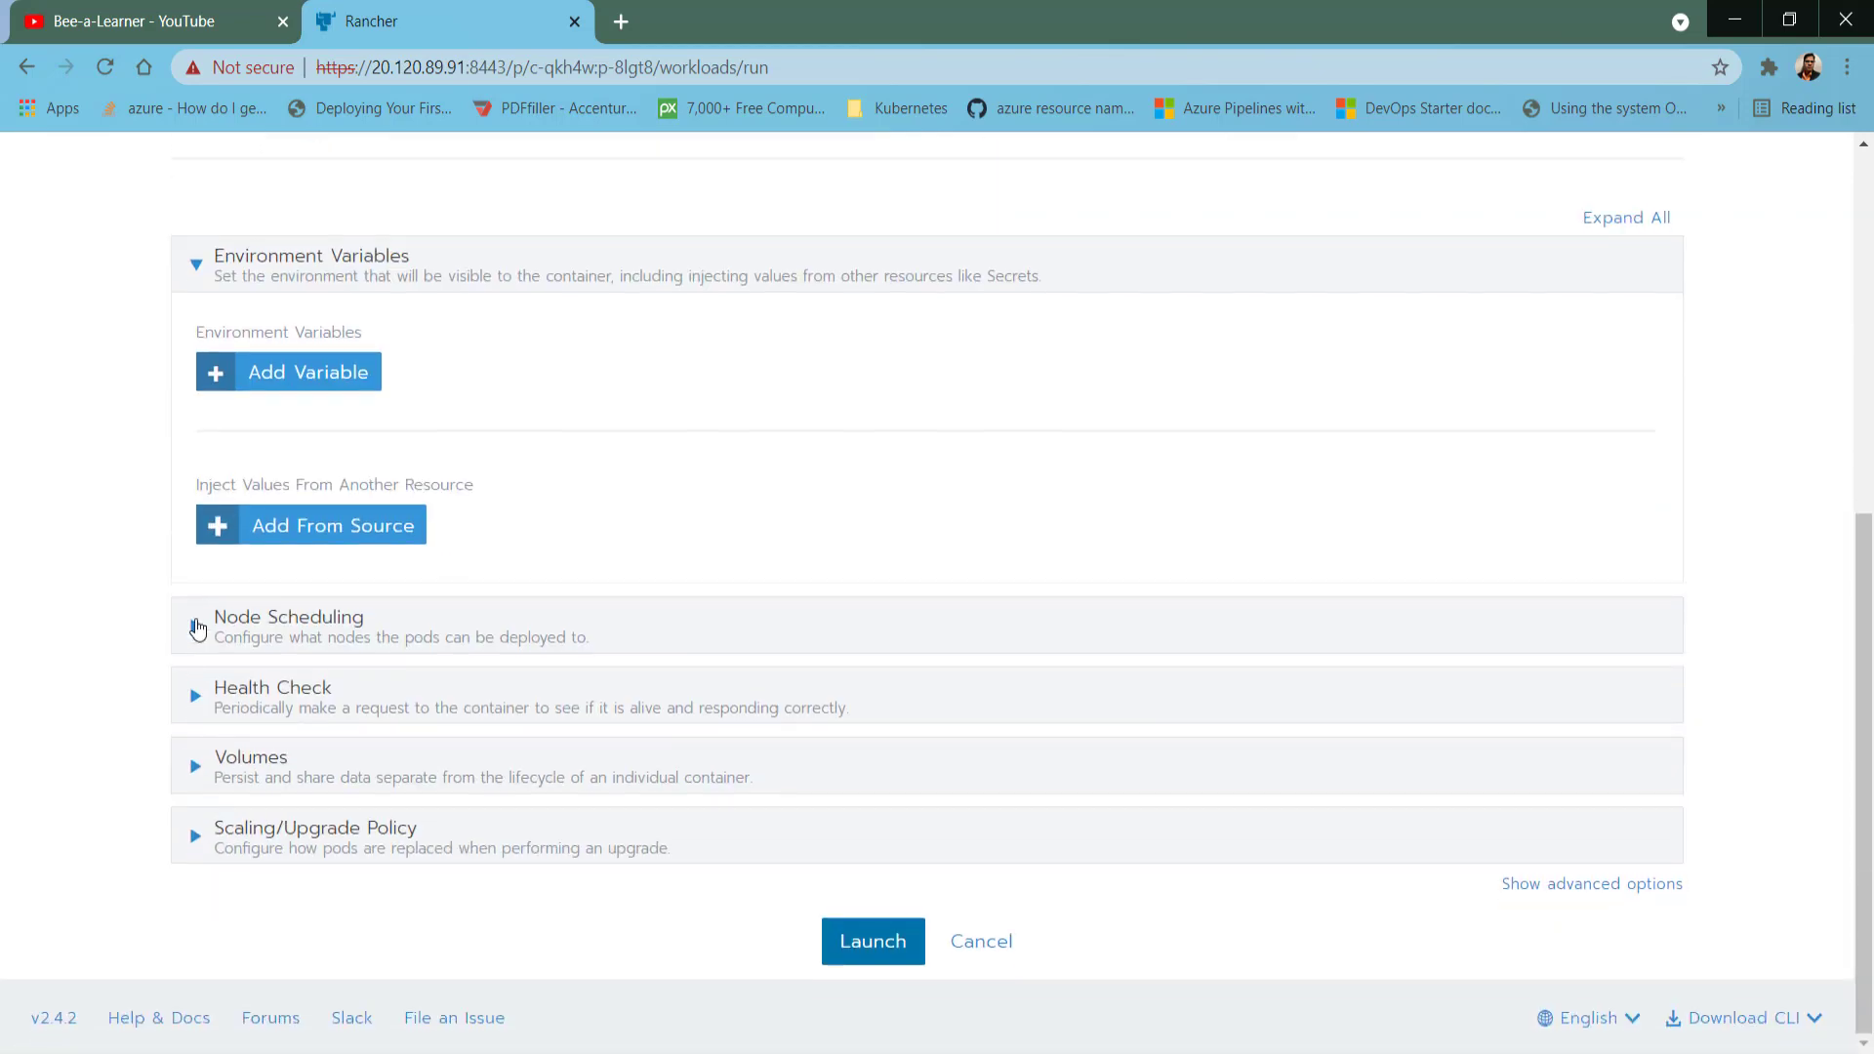
click(196, 626)
scroll(188, 697, down, 4)
click(196, 828)
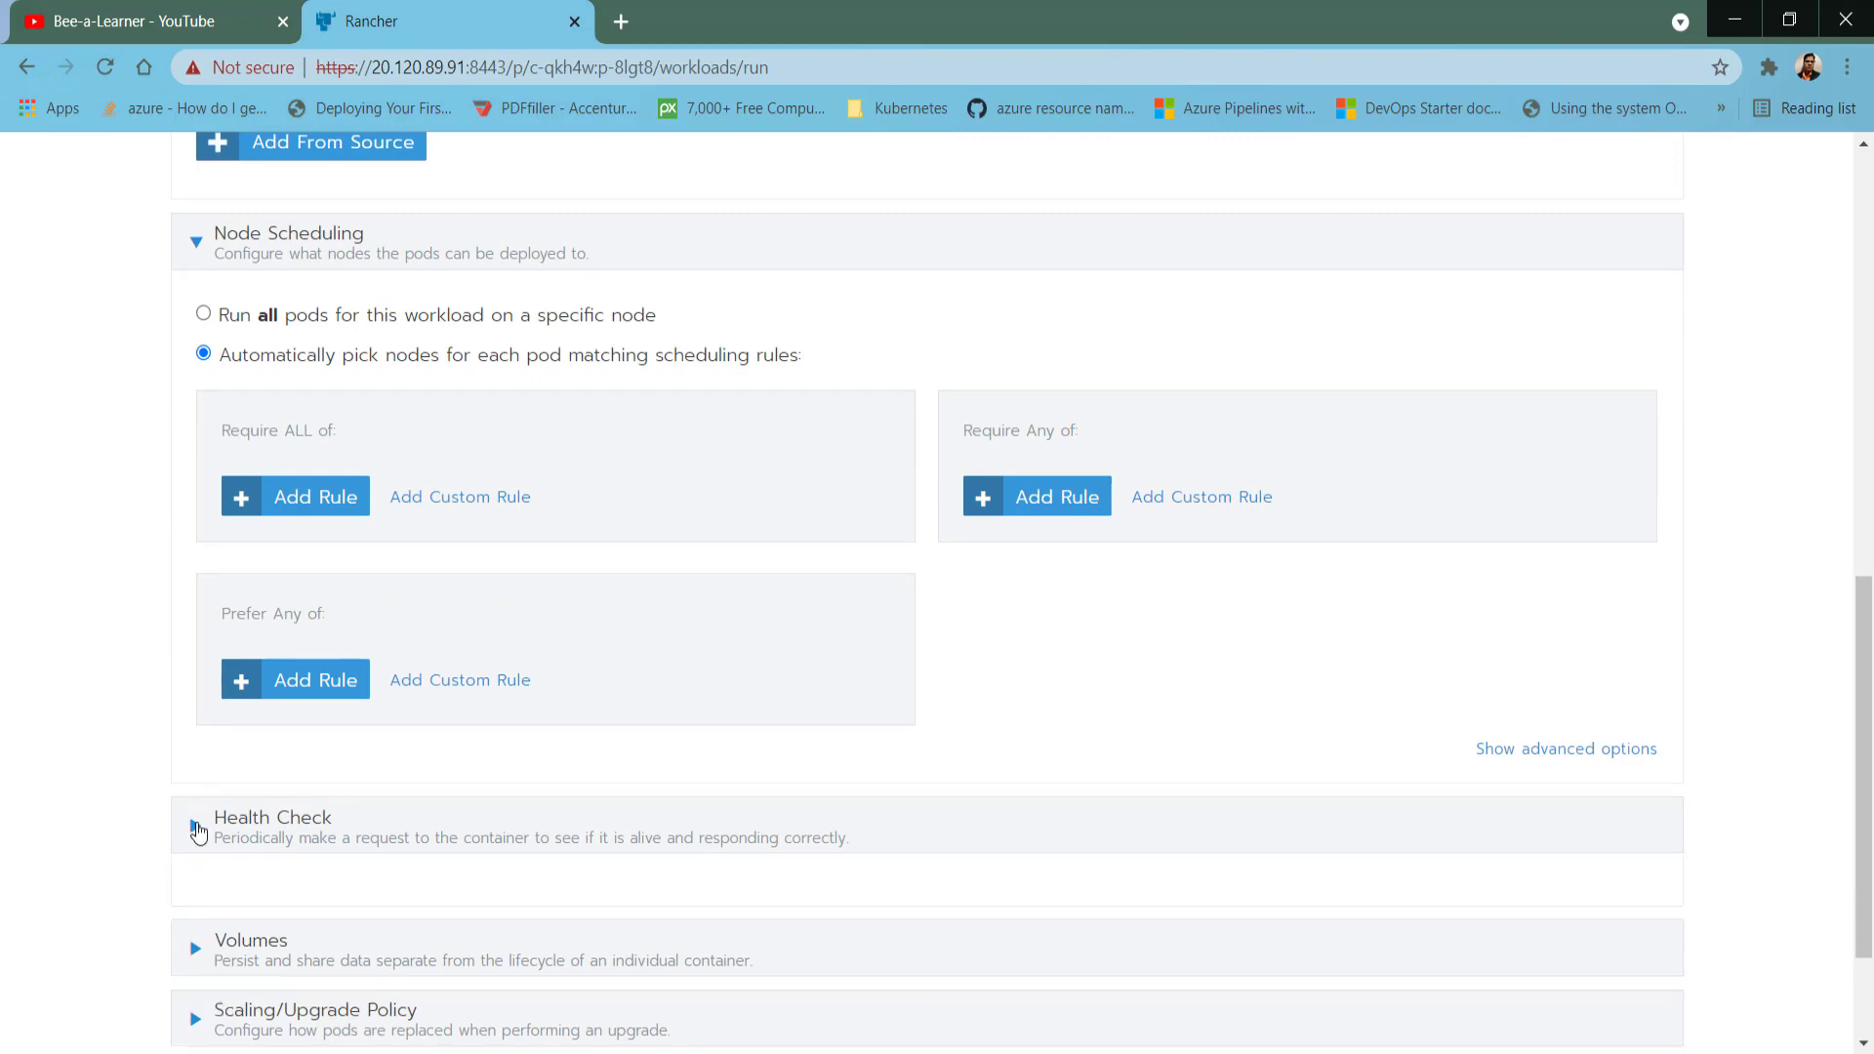
scroll(197, 811, down, 5)
click(195, 766)
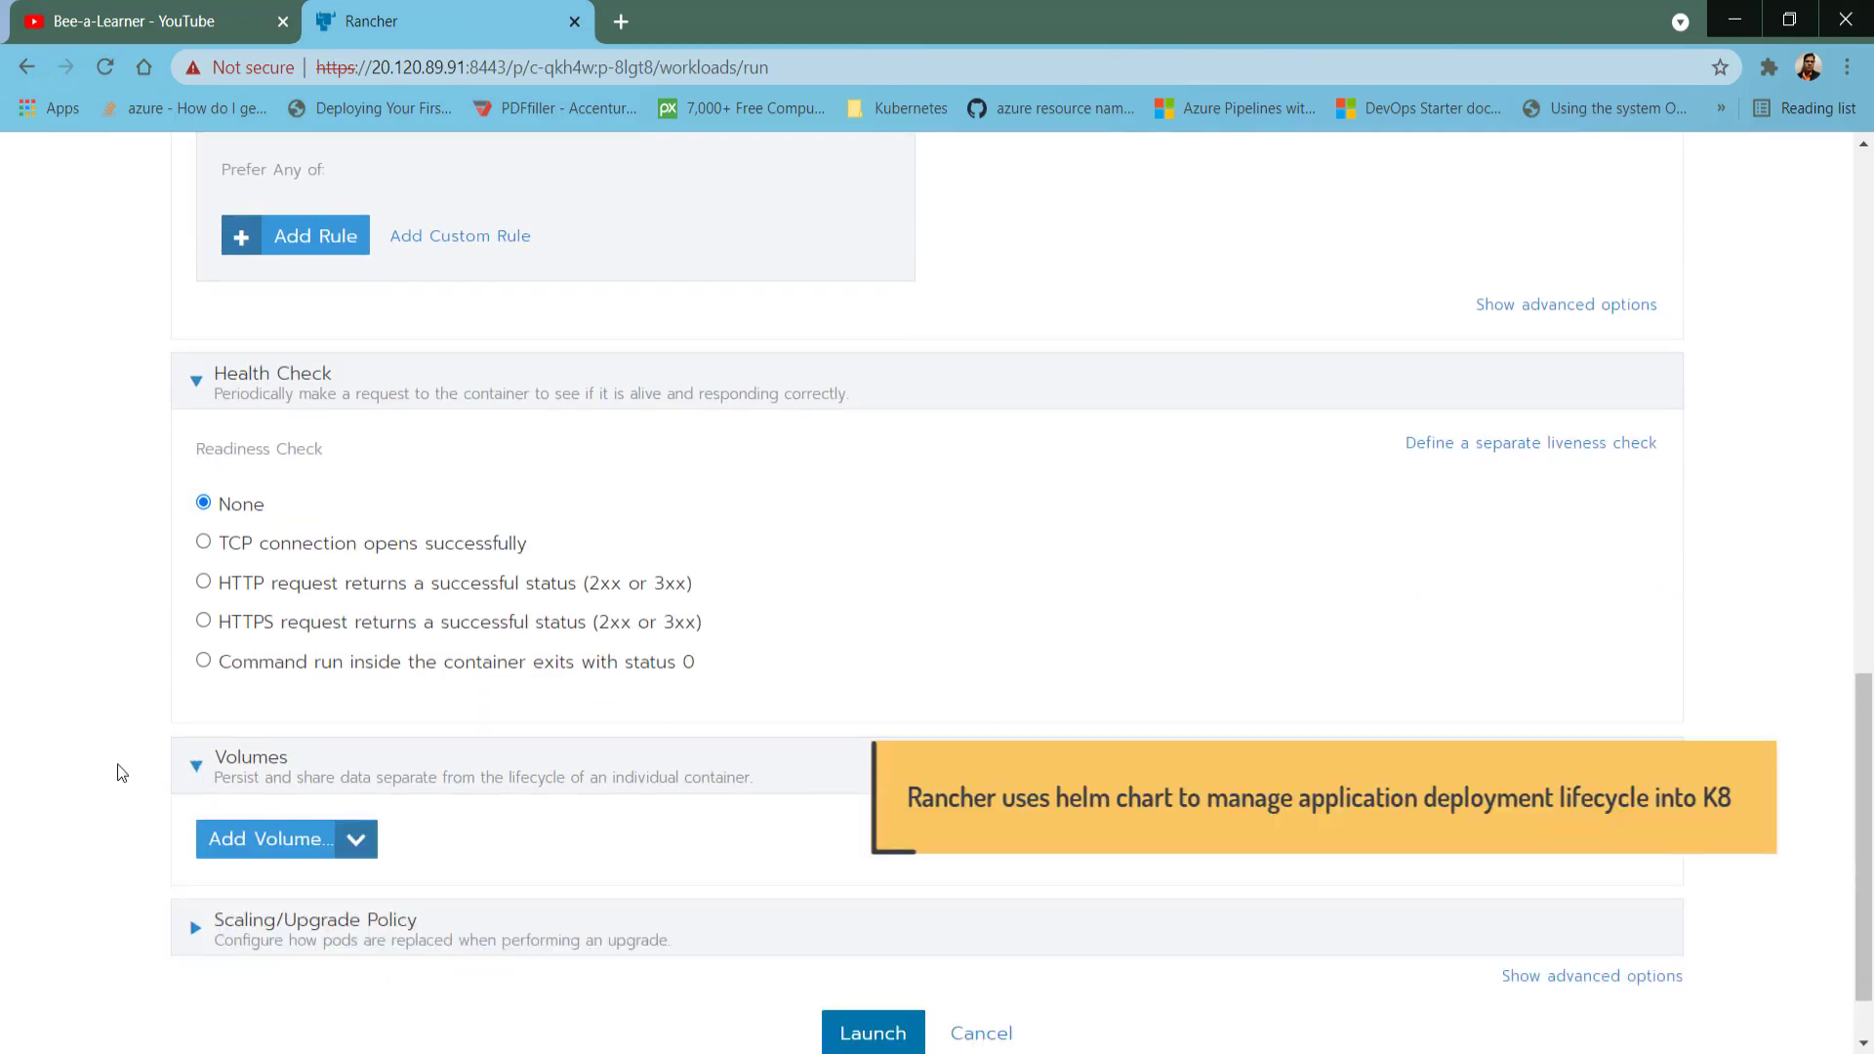
scroll(121, 773, down, 1)
click(195, 834)
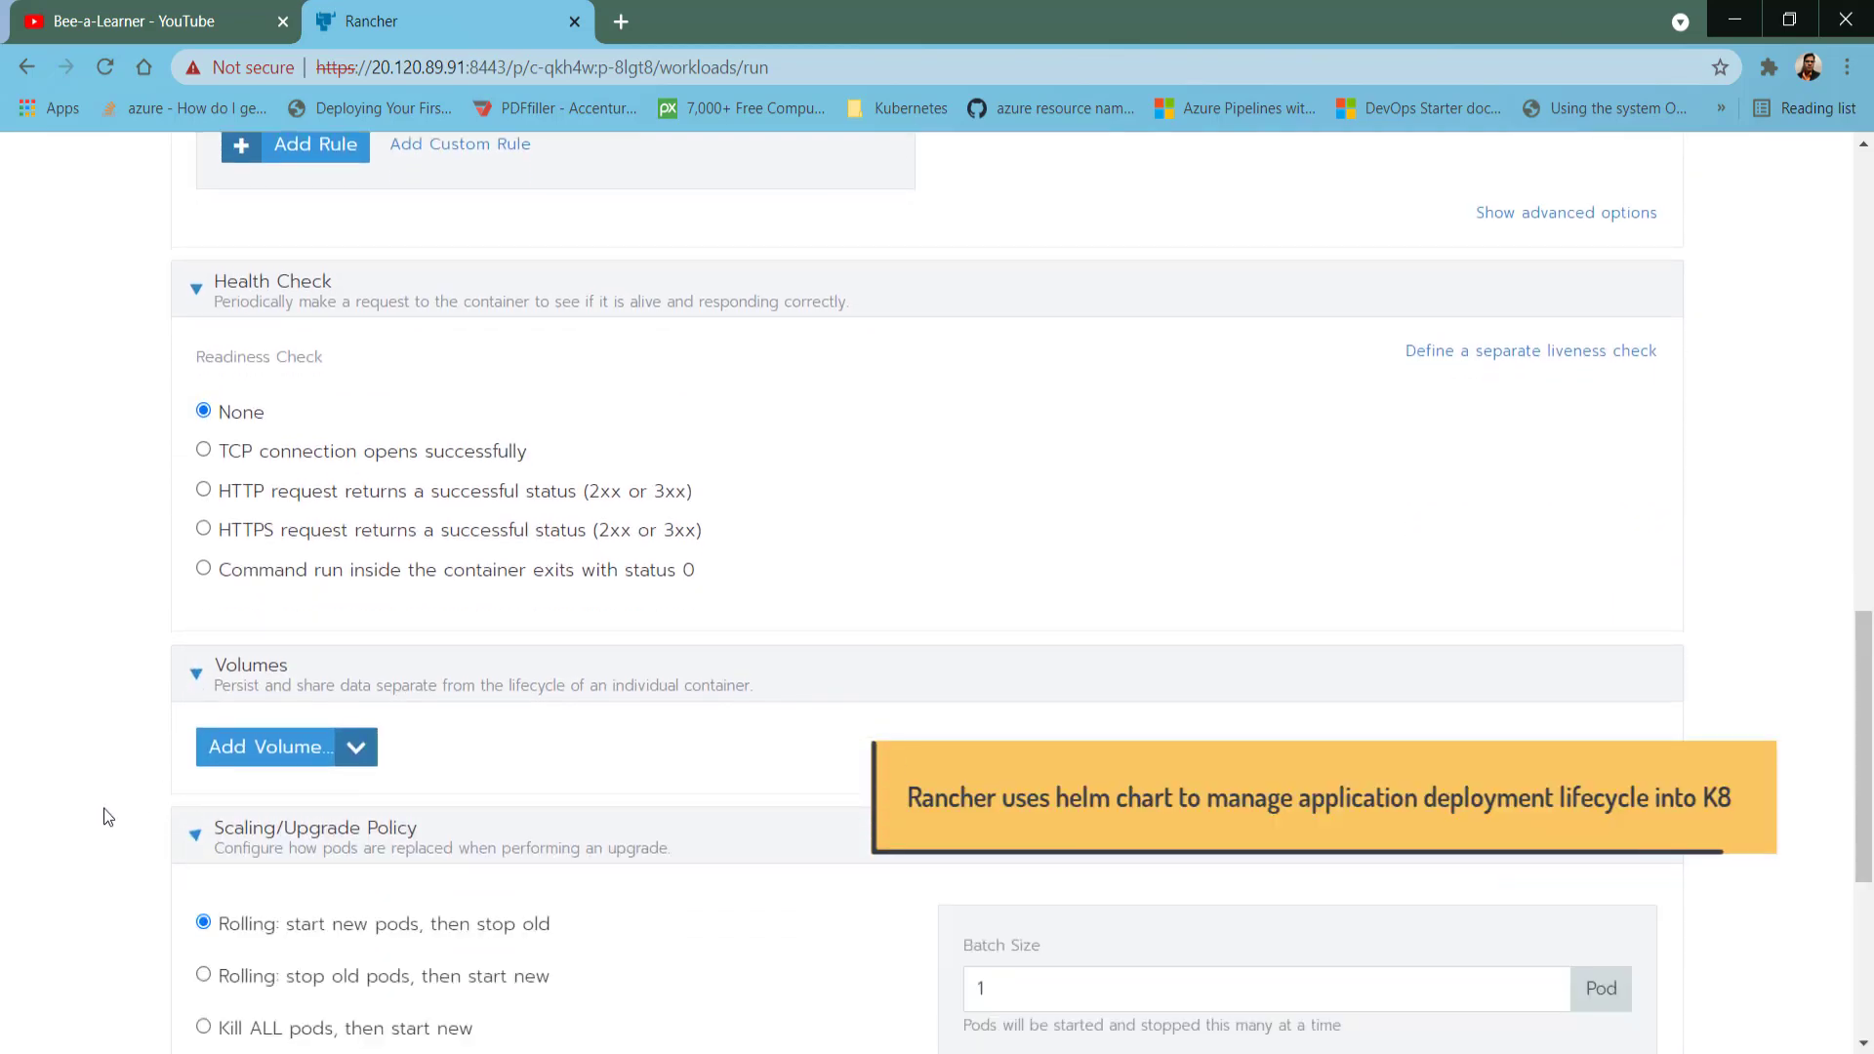
scroll(104, 808, down, 4)
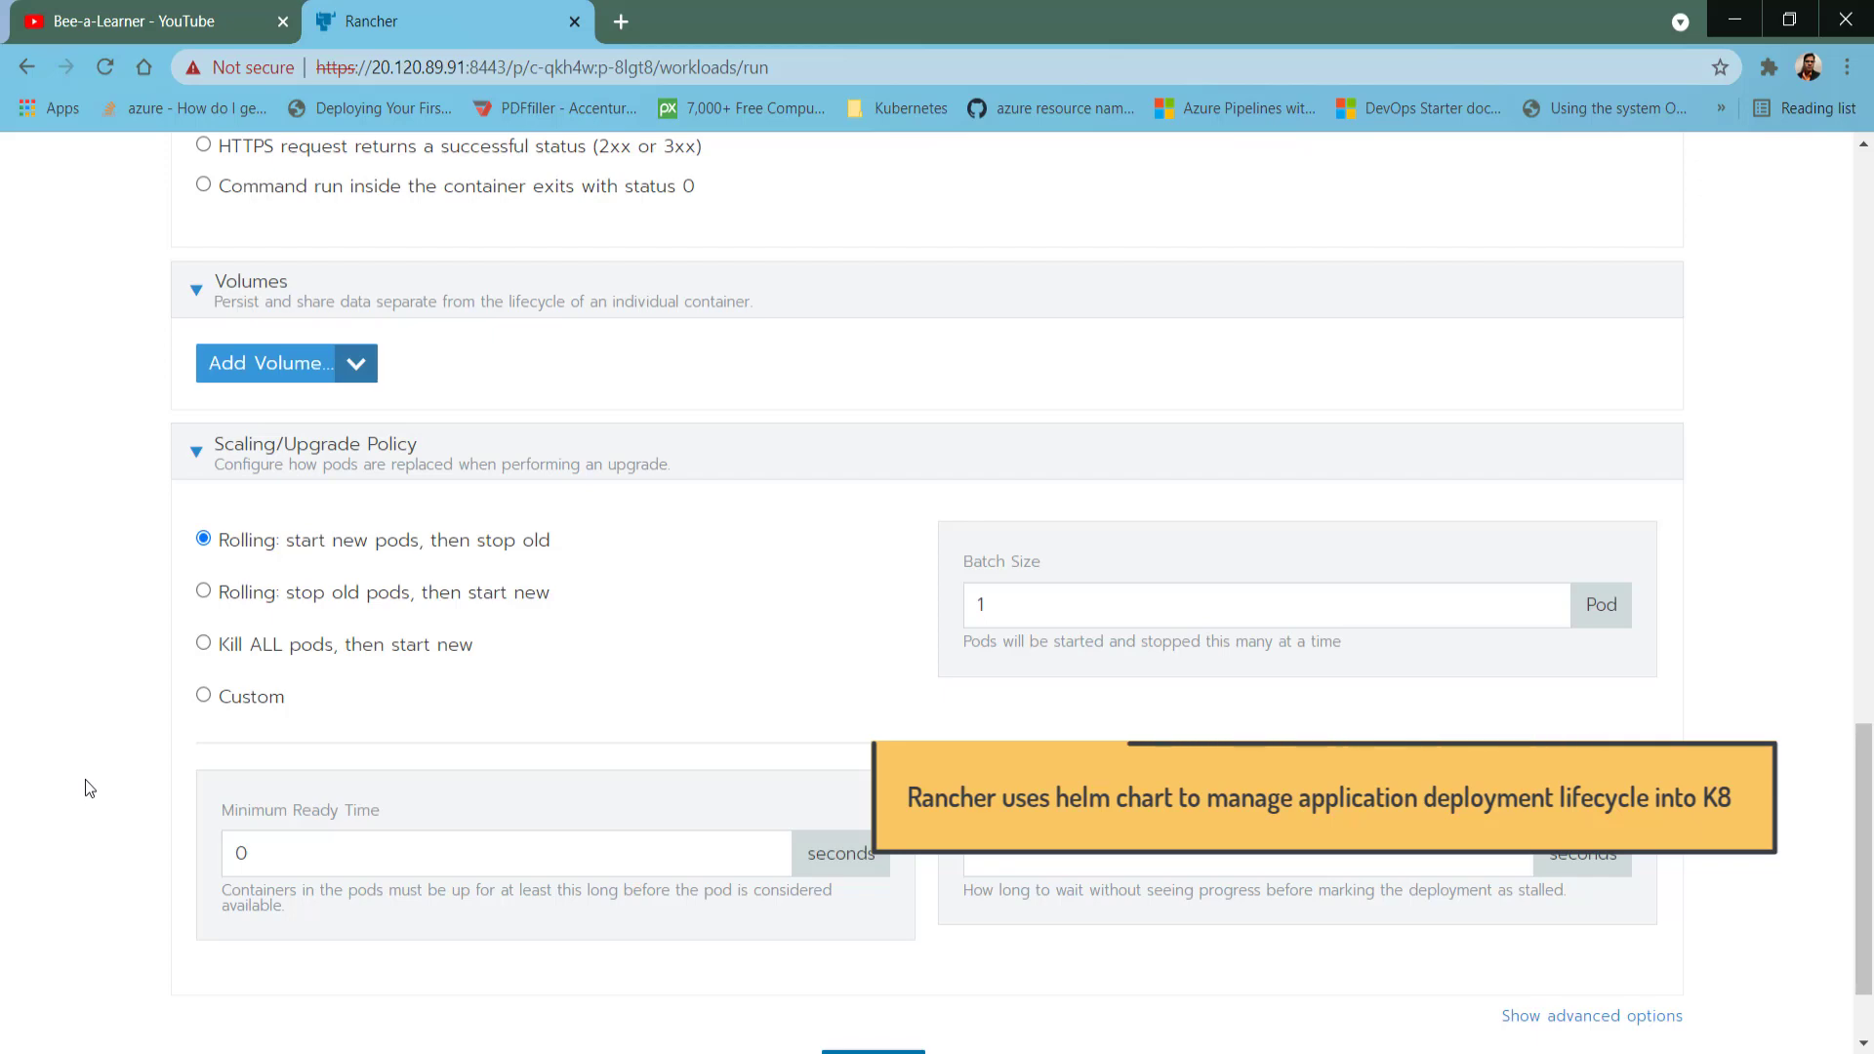
scroll(85, 779, up, 20)
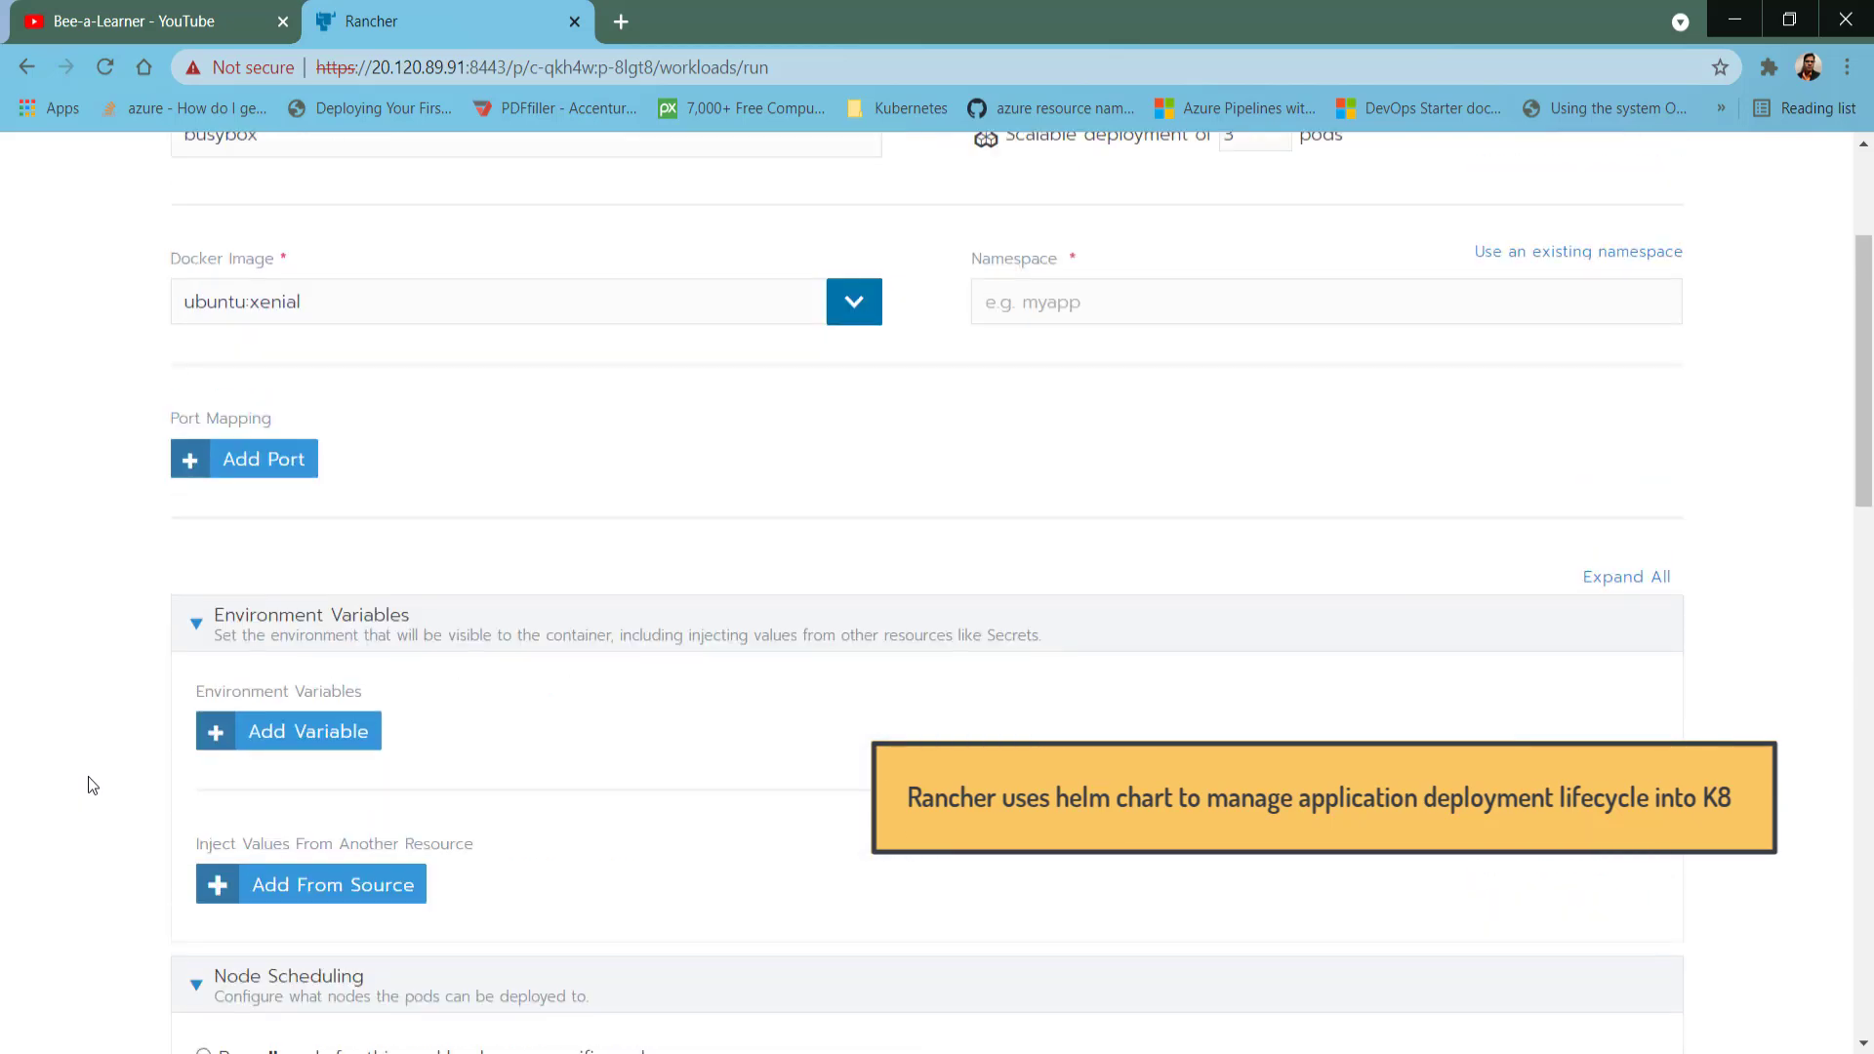
scroll(88, 786, up, 3)
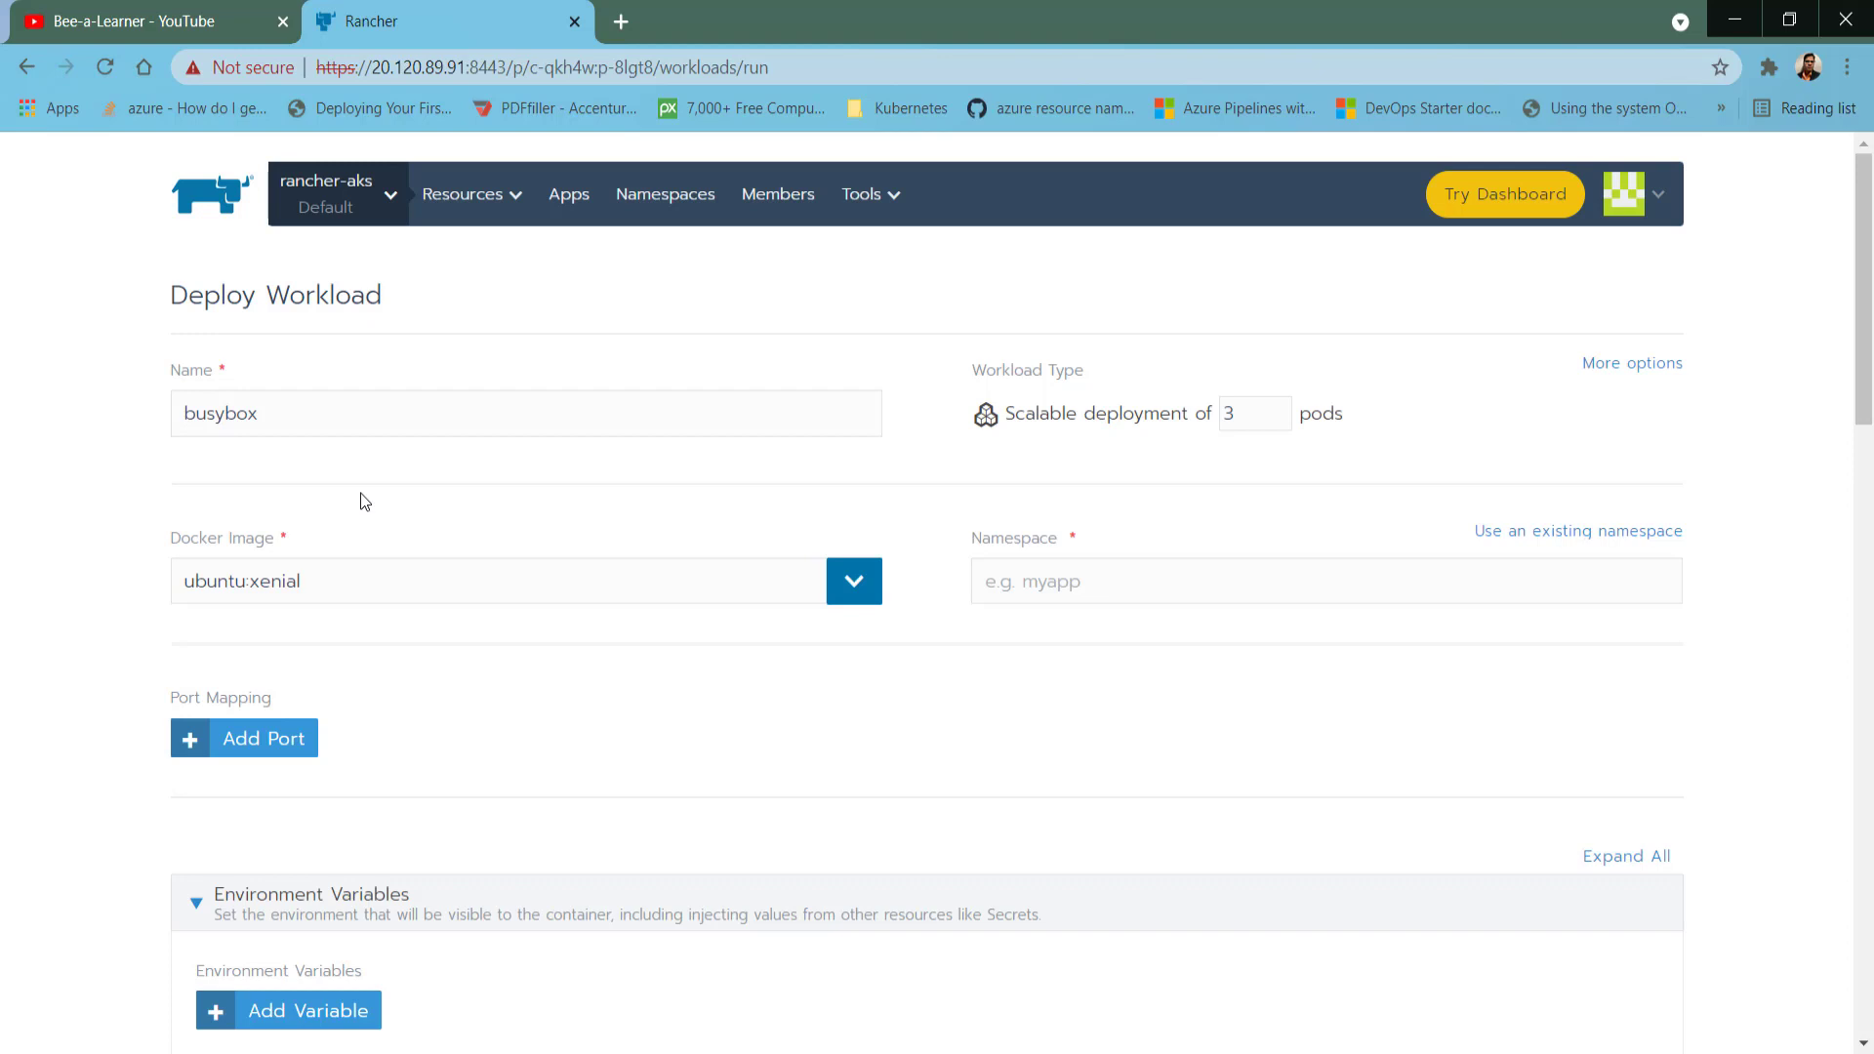
drag(368, 574, 39, 561)
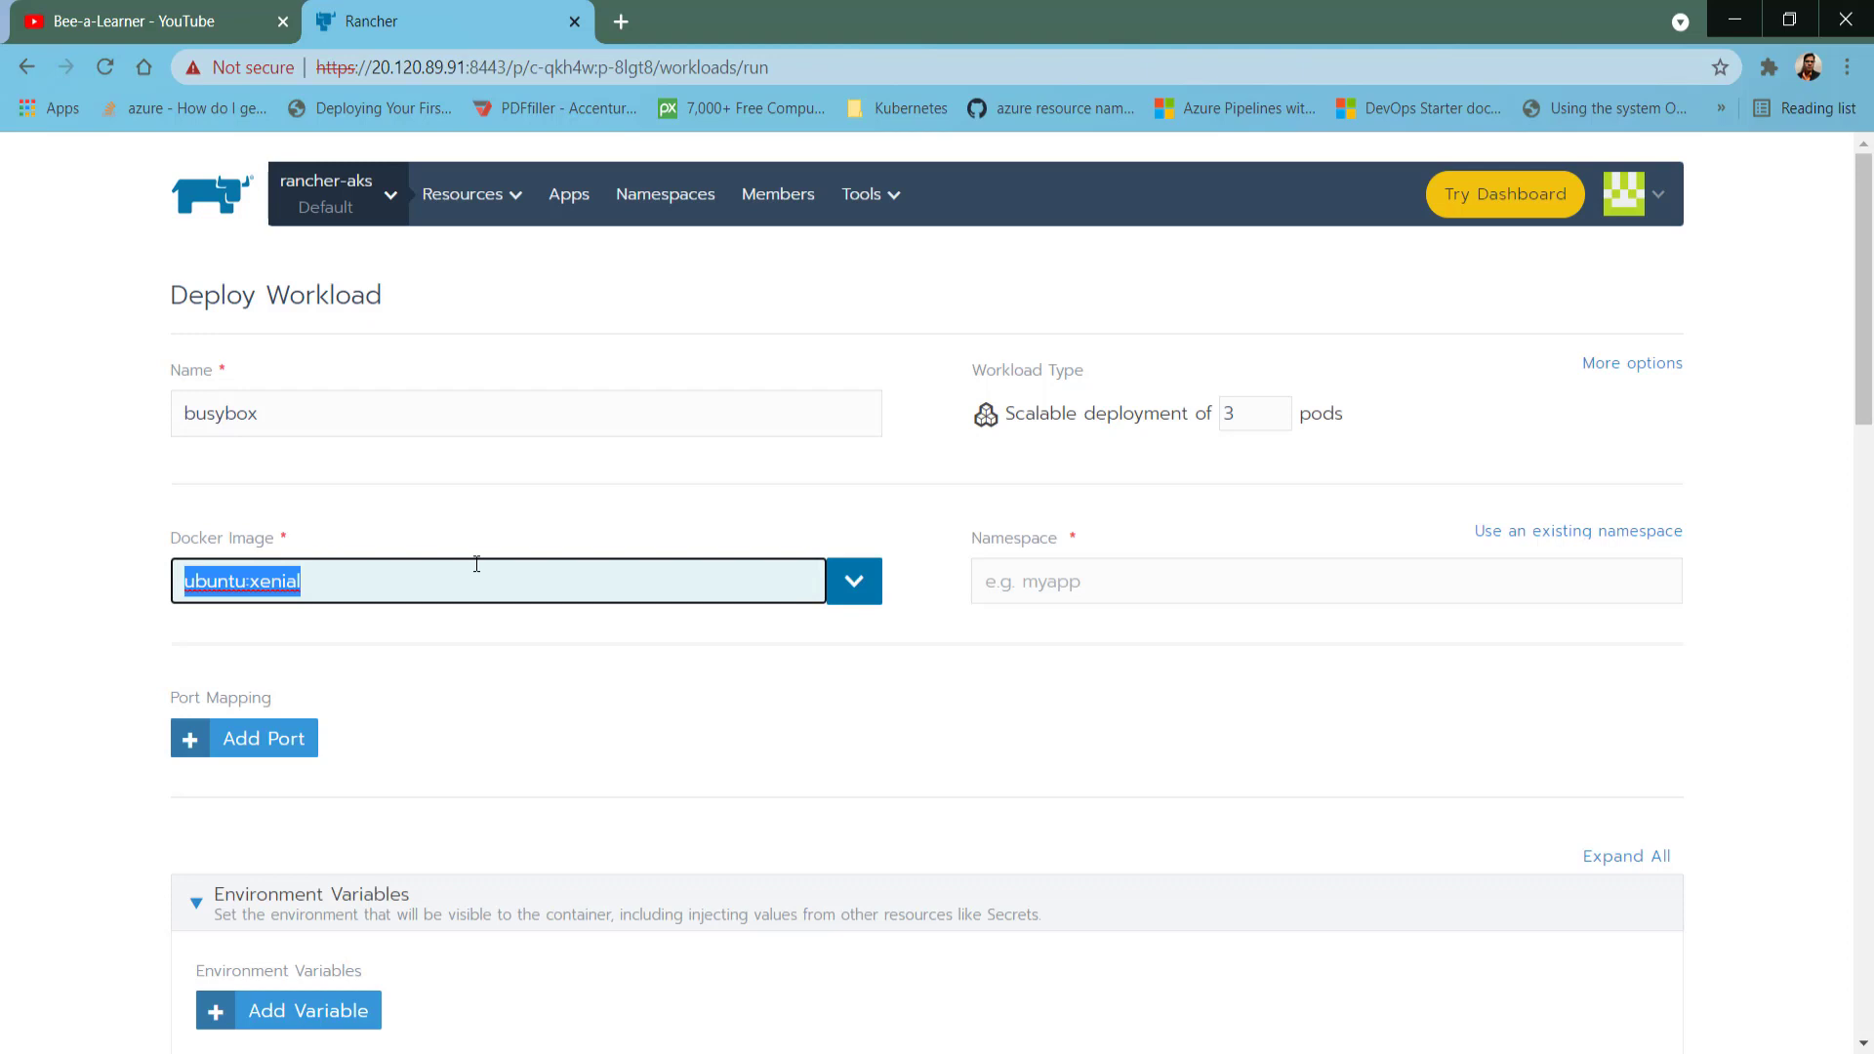
click(476, 563)
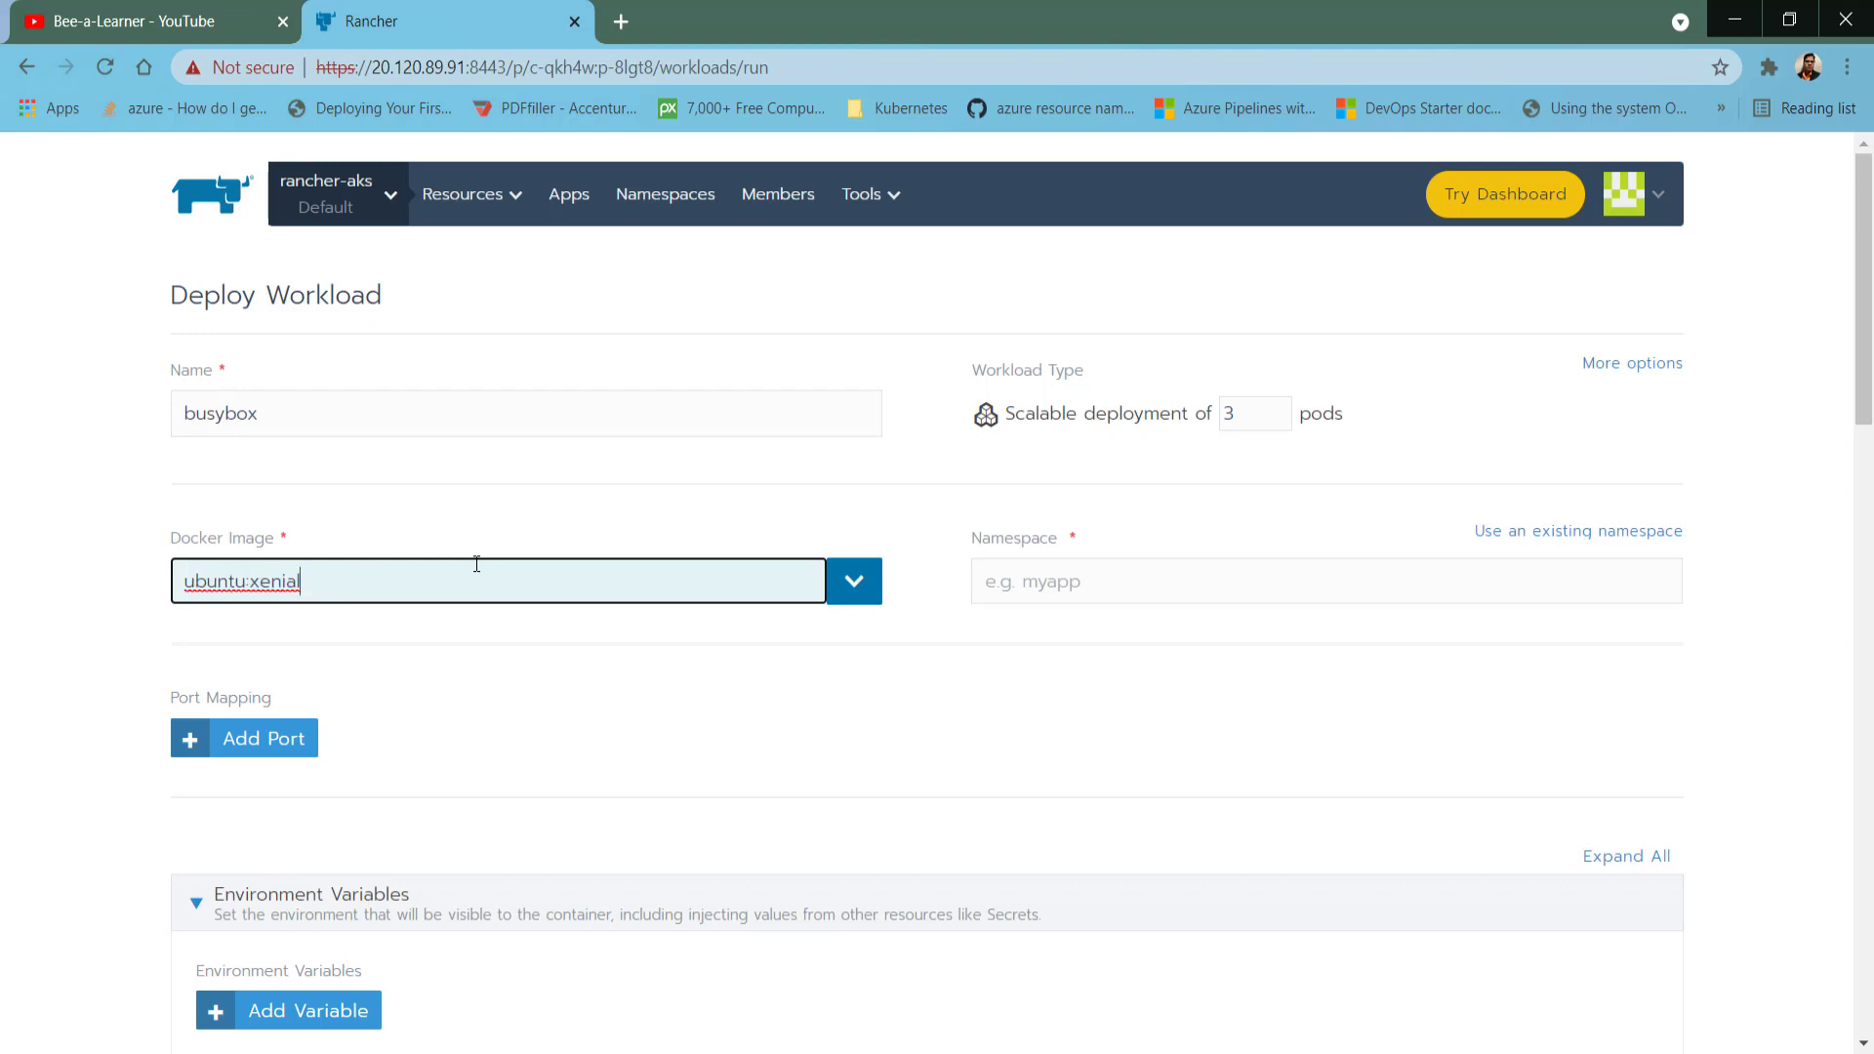
click(636, 330)
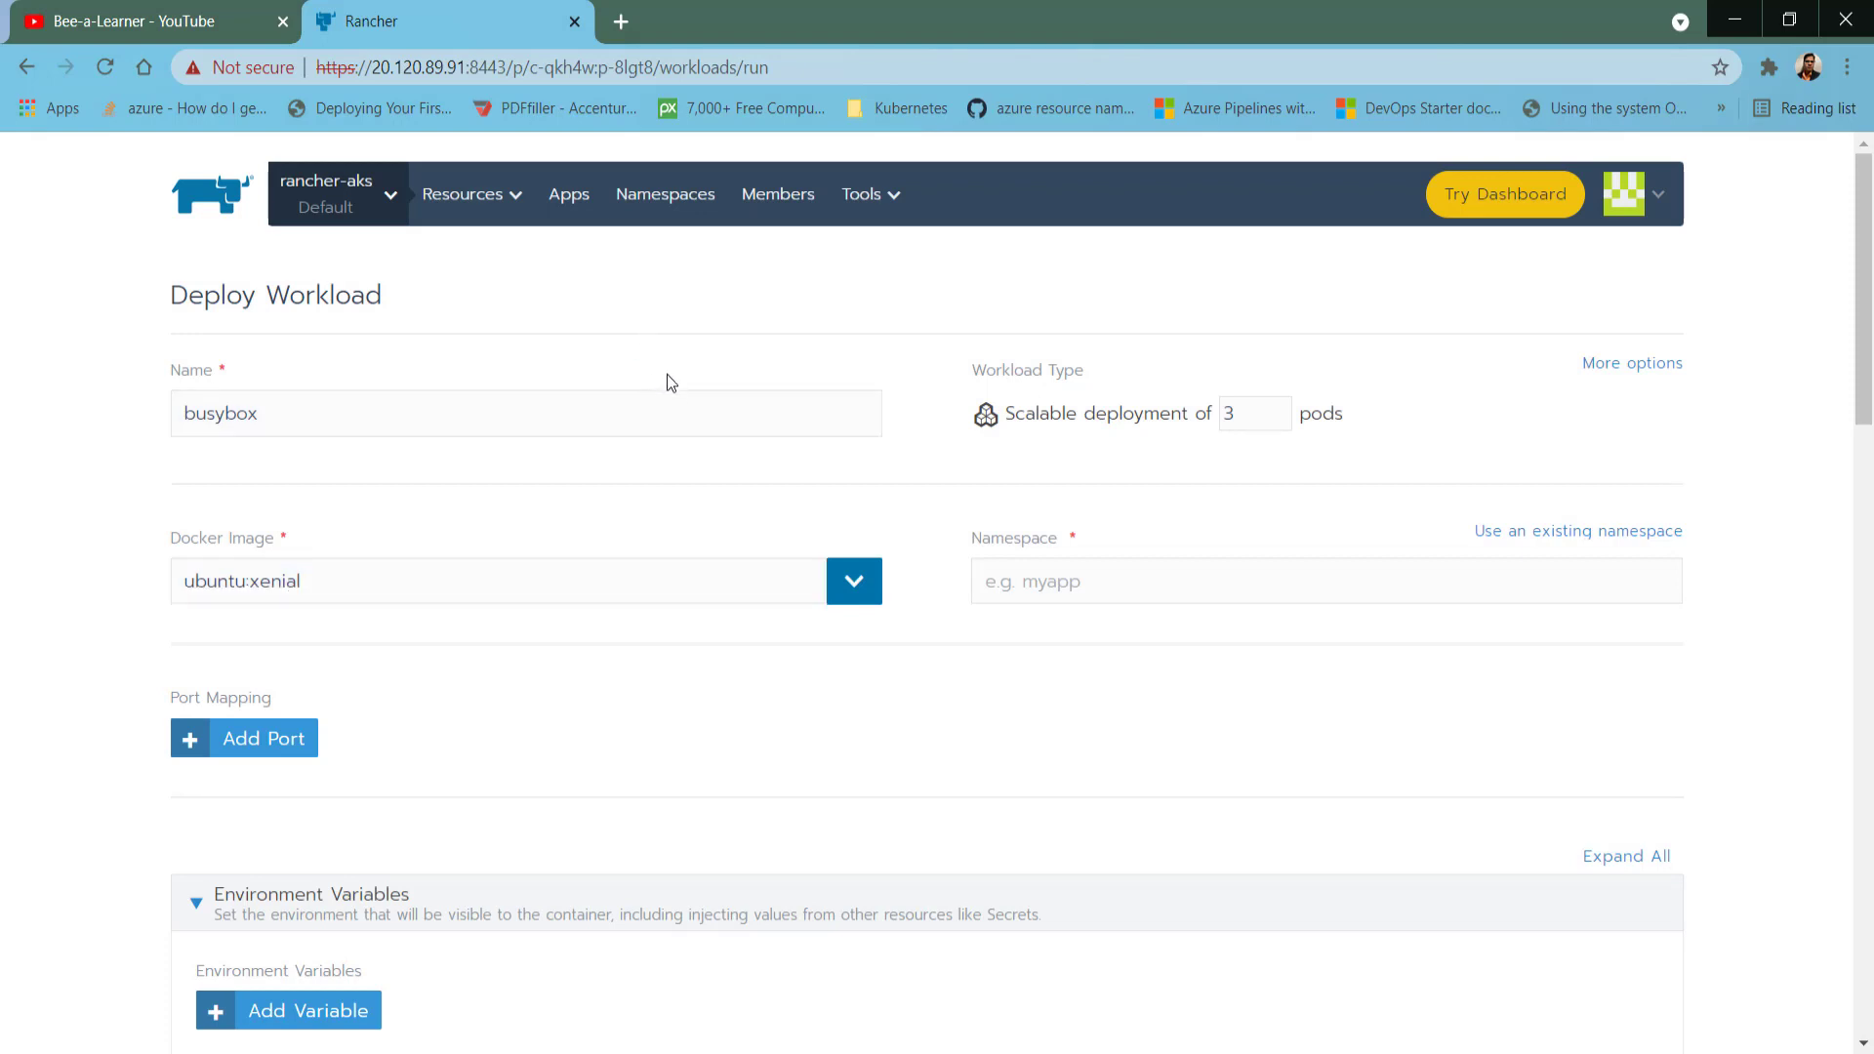
Leave the busybox workload form and check the Default project's namespaces and available resource types.
click(668, 195)
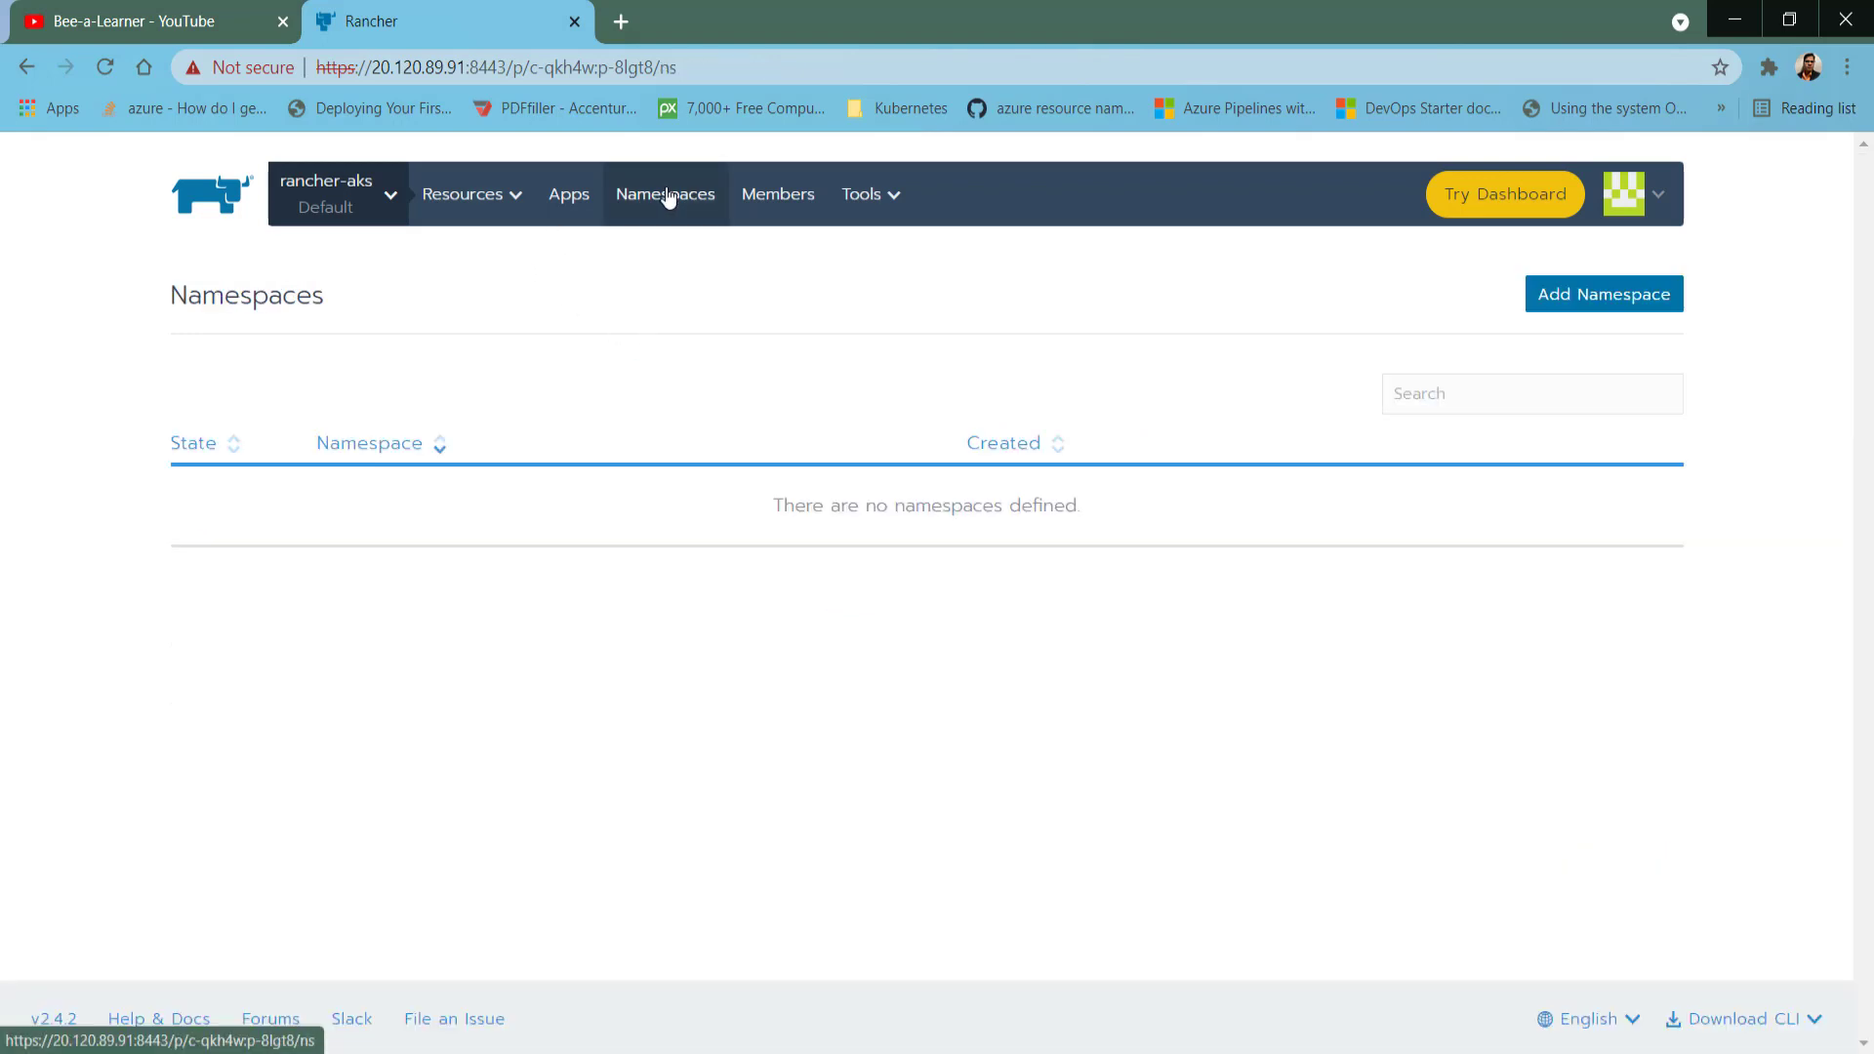
mouse_move(451, 200)
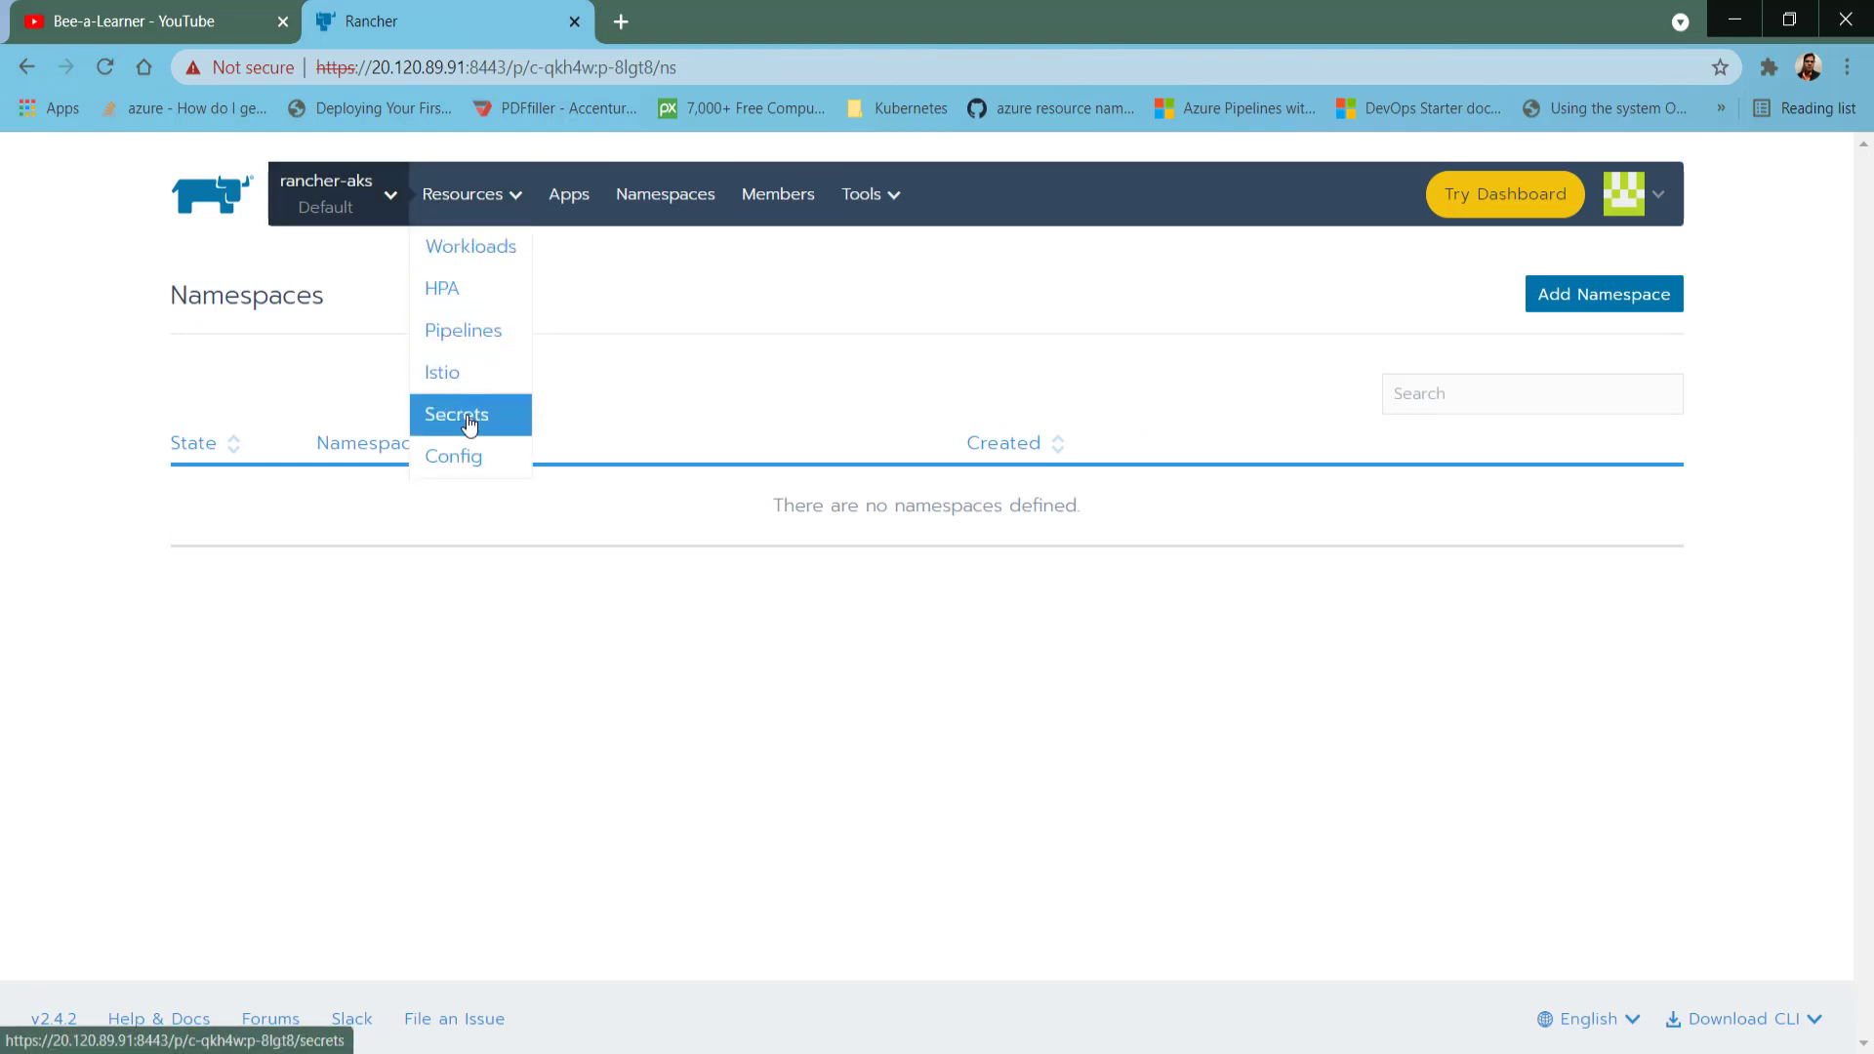
Browse the launchable apps in the Default project's catalog and open the wordpress chart from the library section.
click(574, 198)
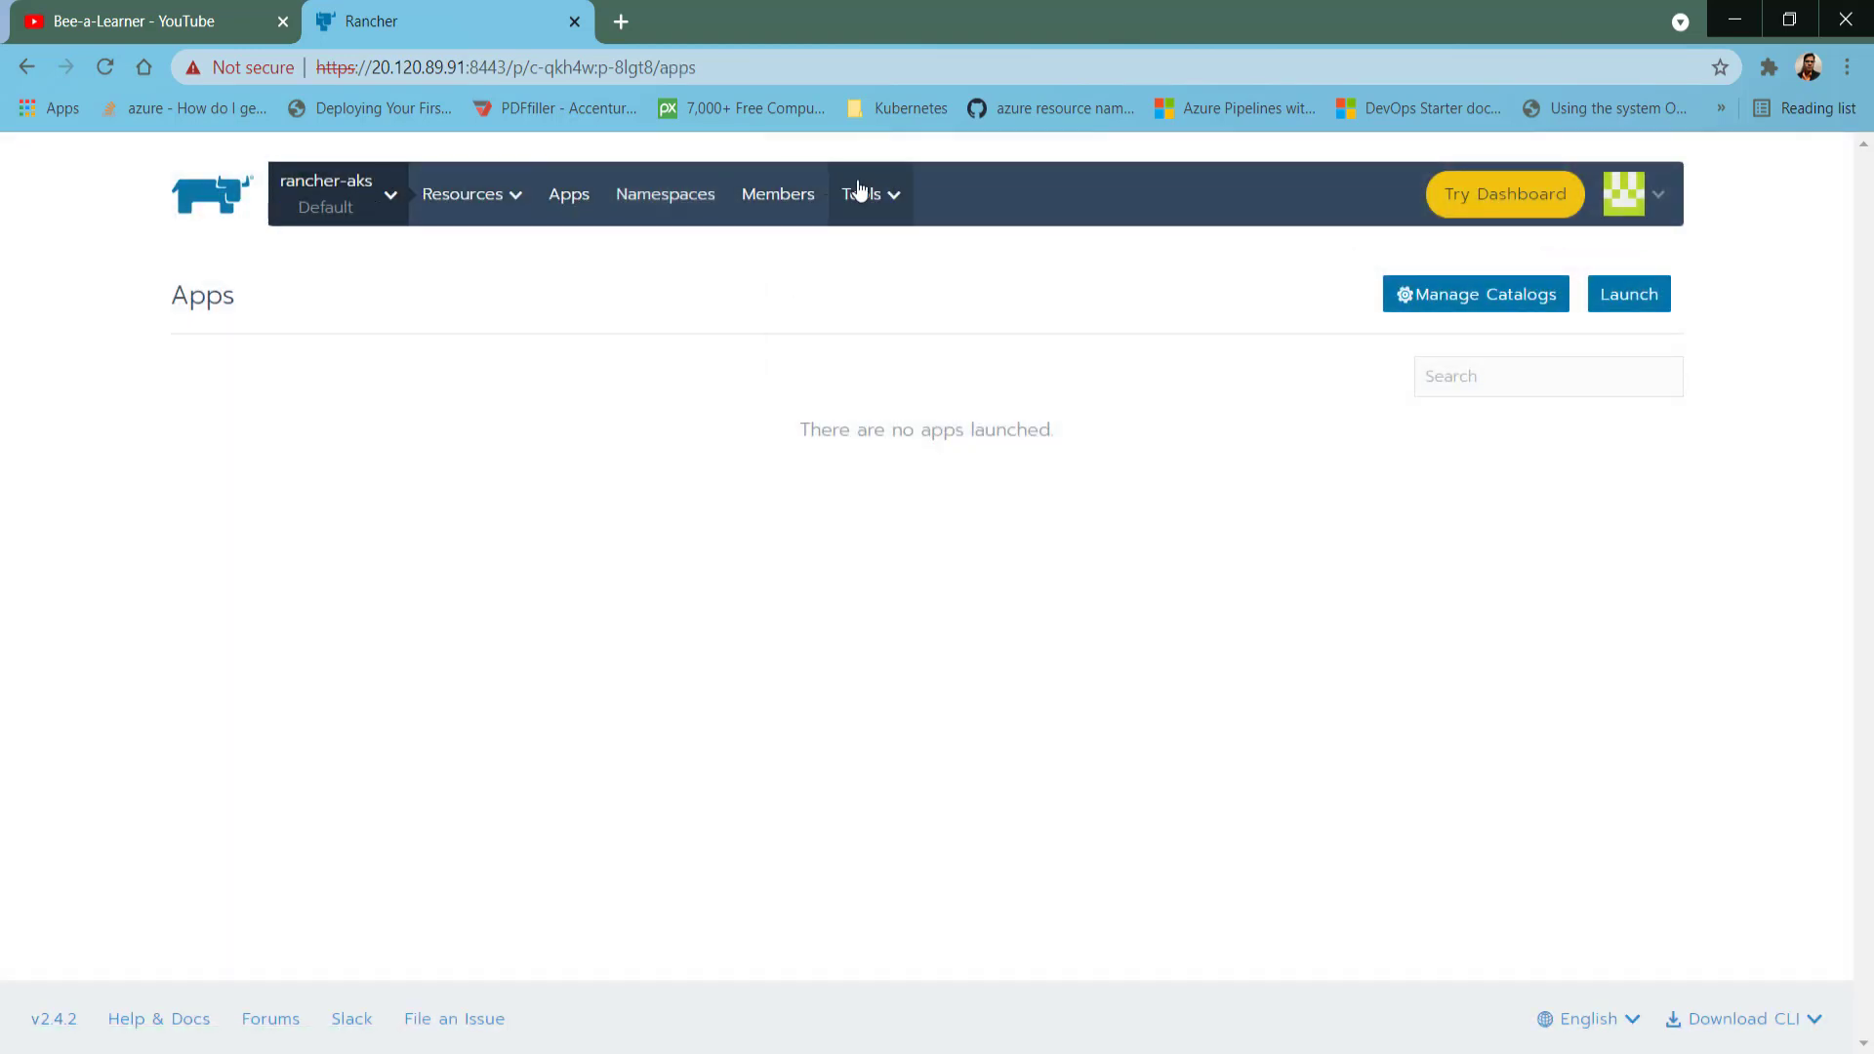
mouse_move(859, 192)
click(1646, 305)
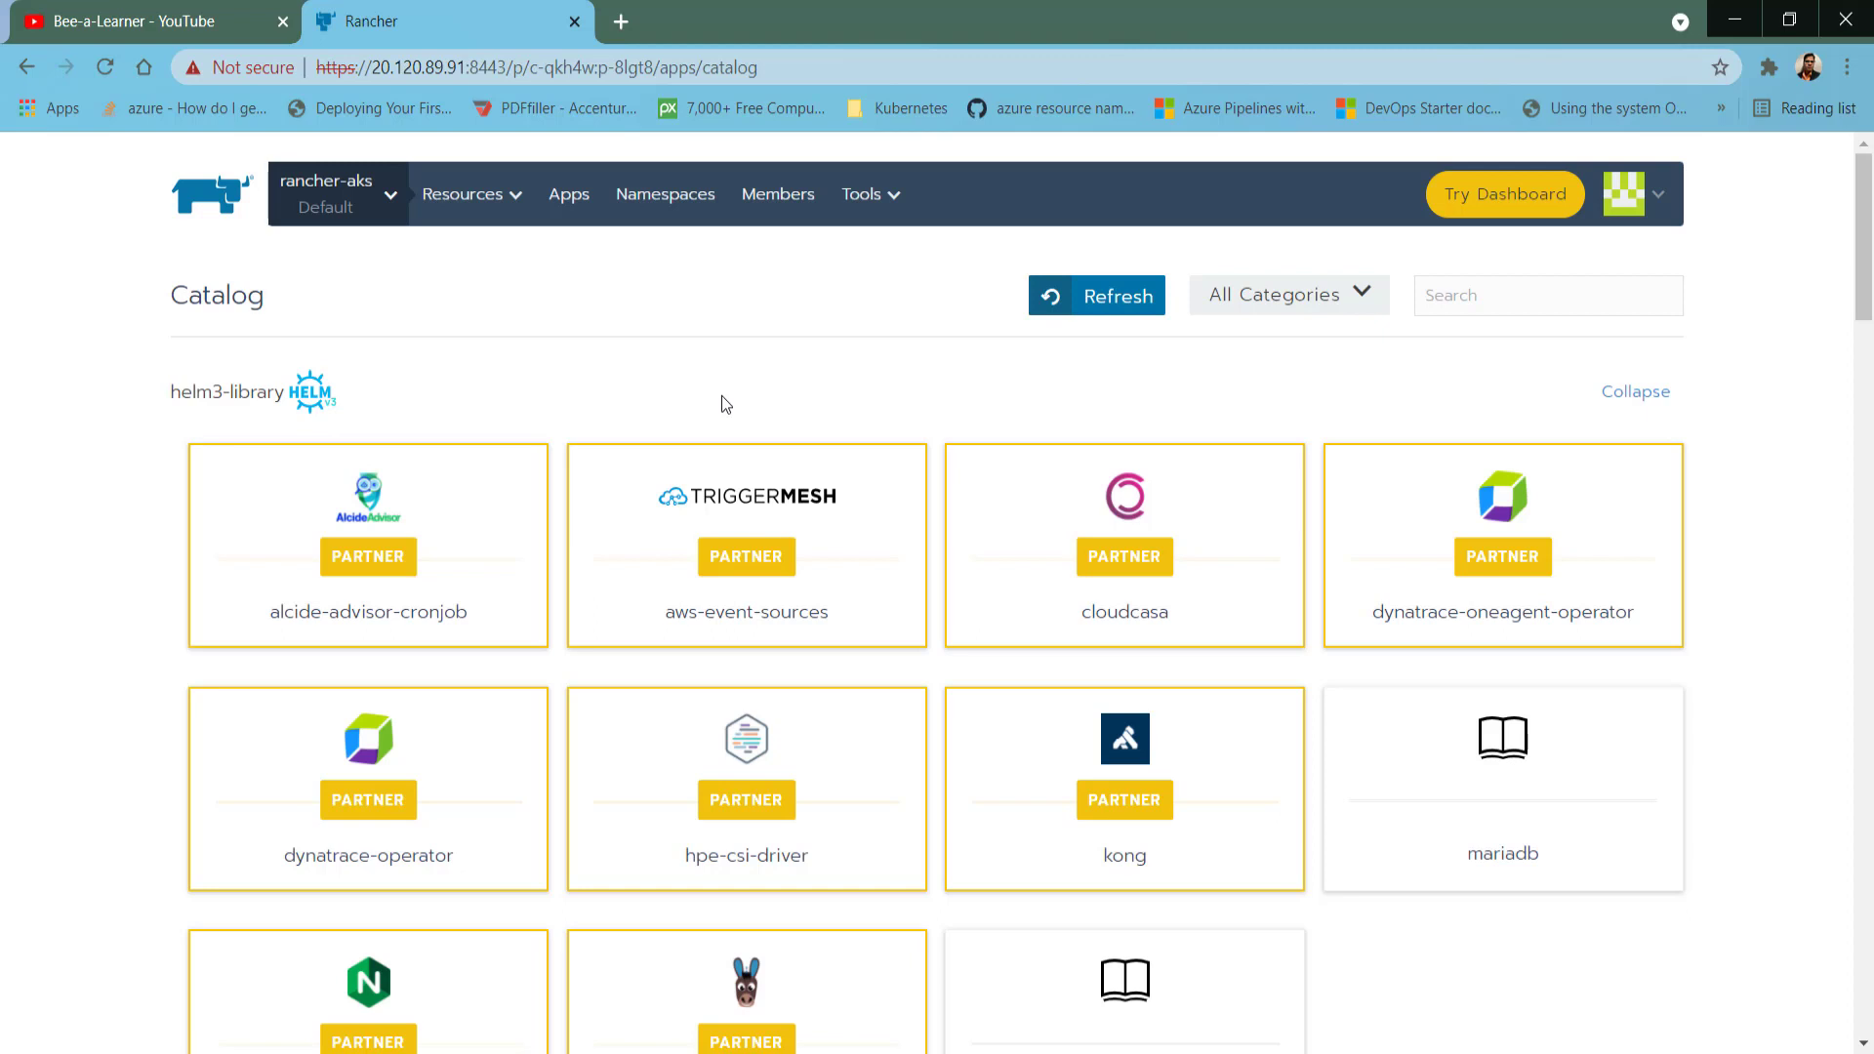
click(869, 194)
scroll(125, 415, down, 6)
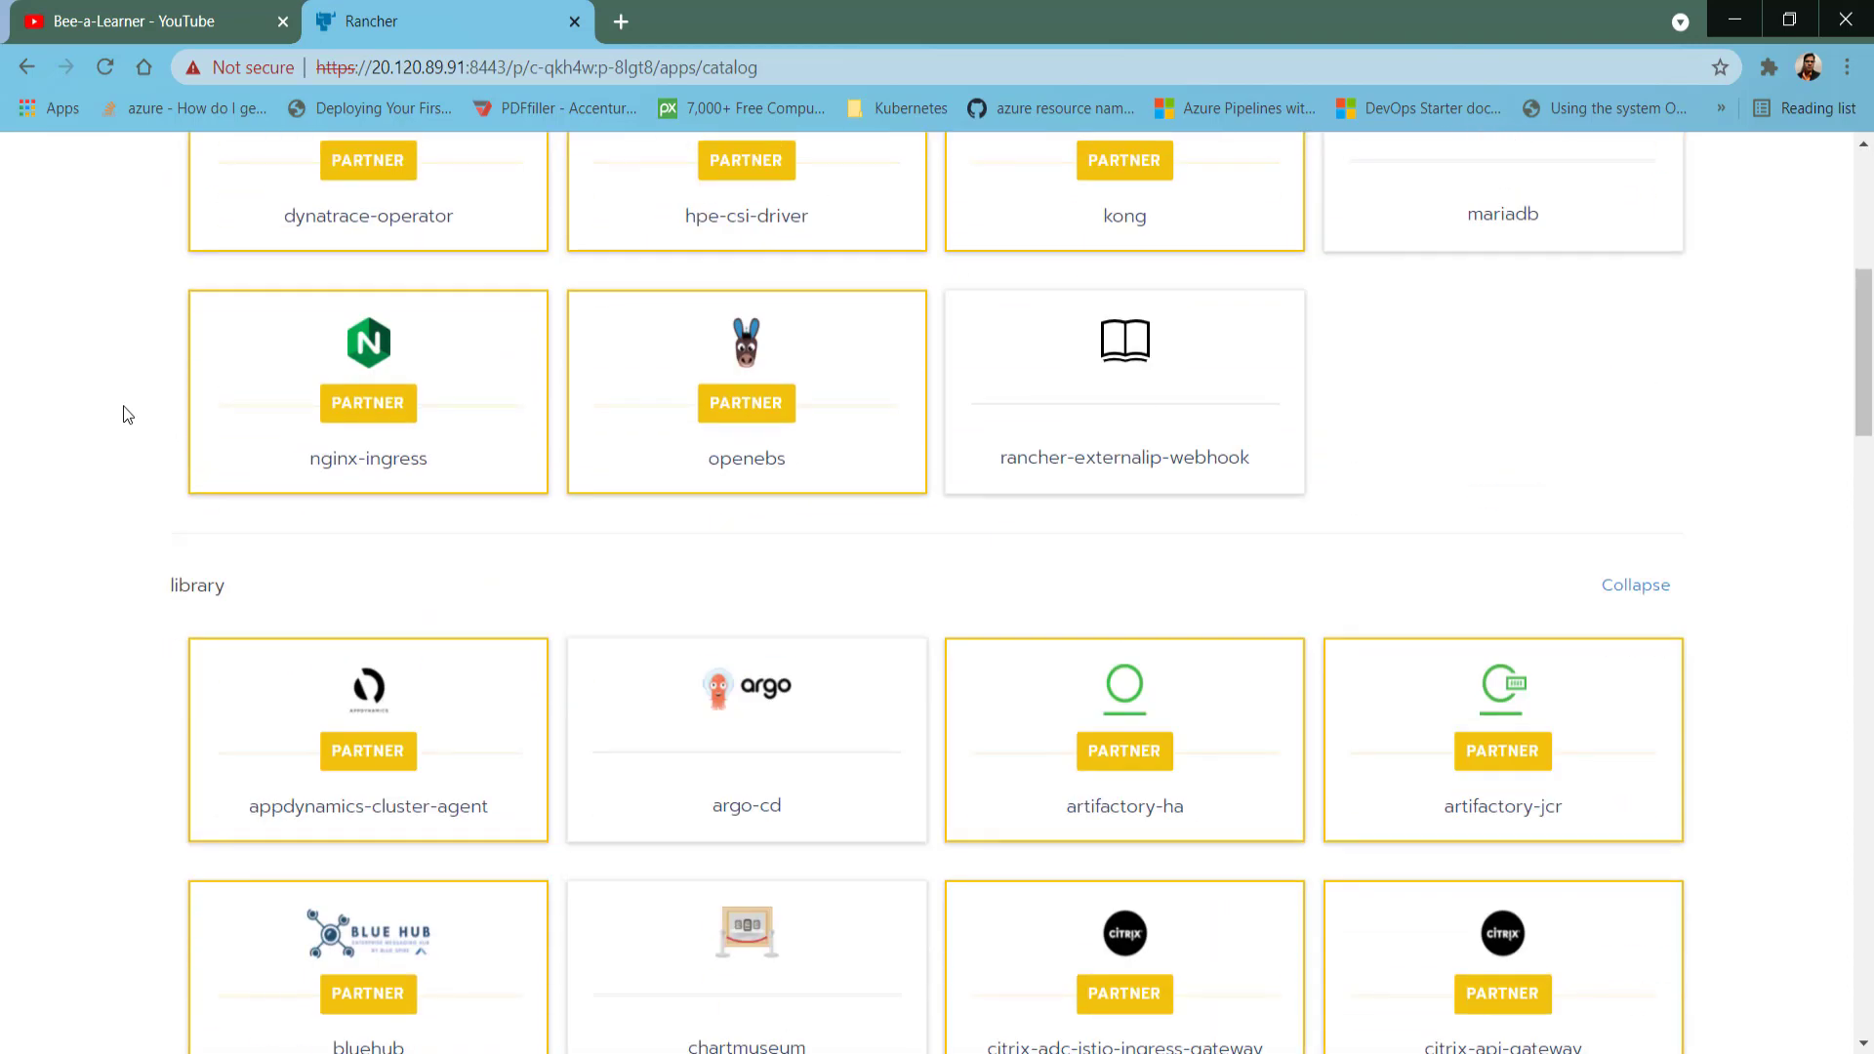
scroll(128, 414, down, 4)
scroll(126, 415, down, 5)
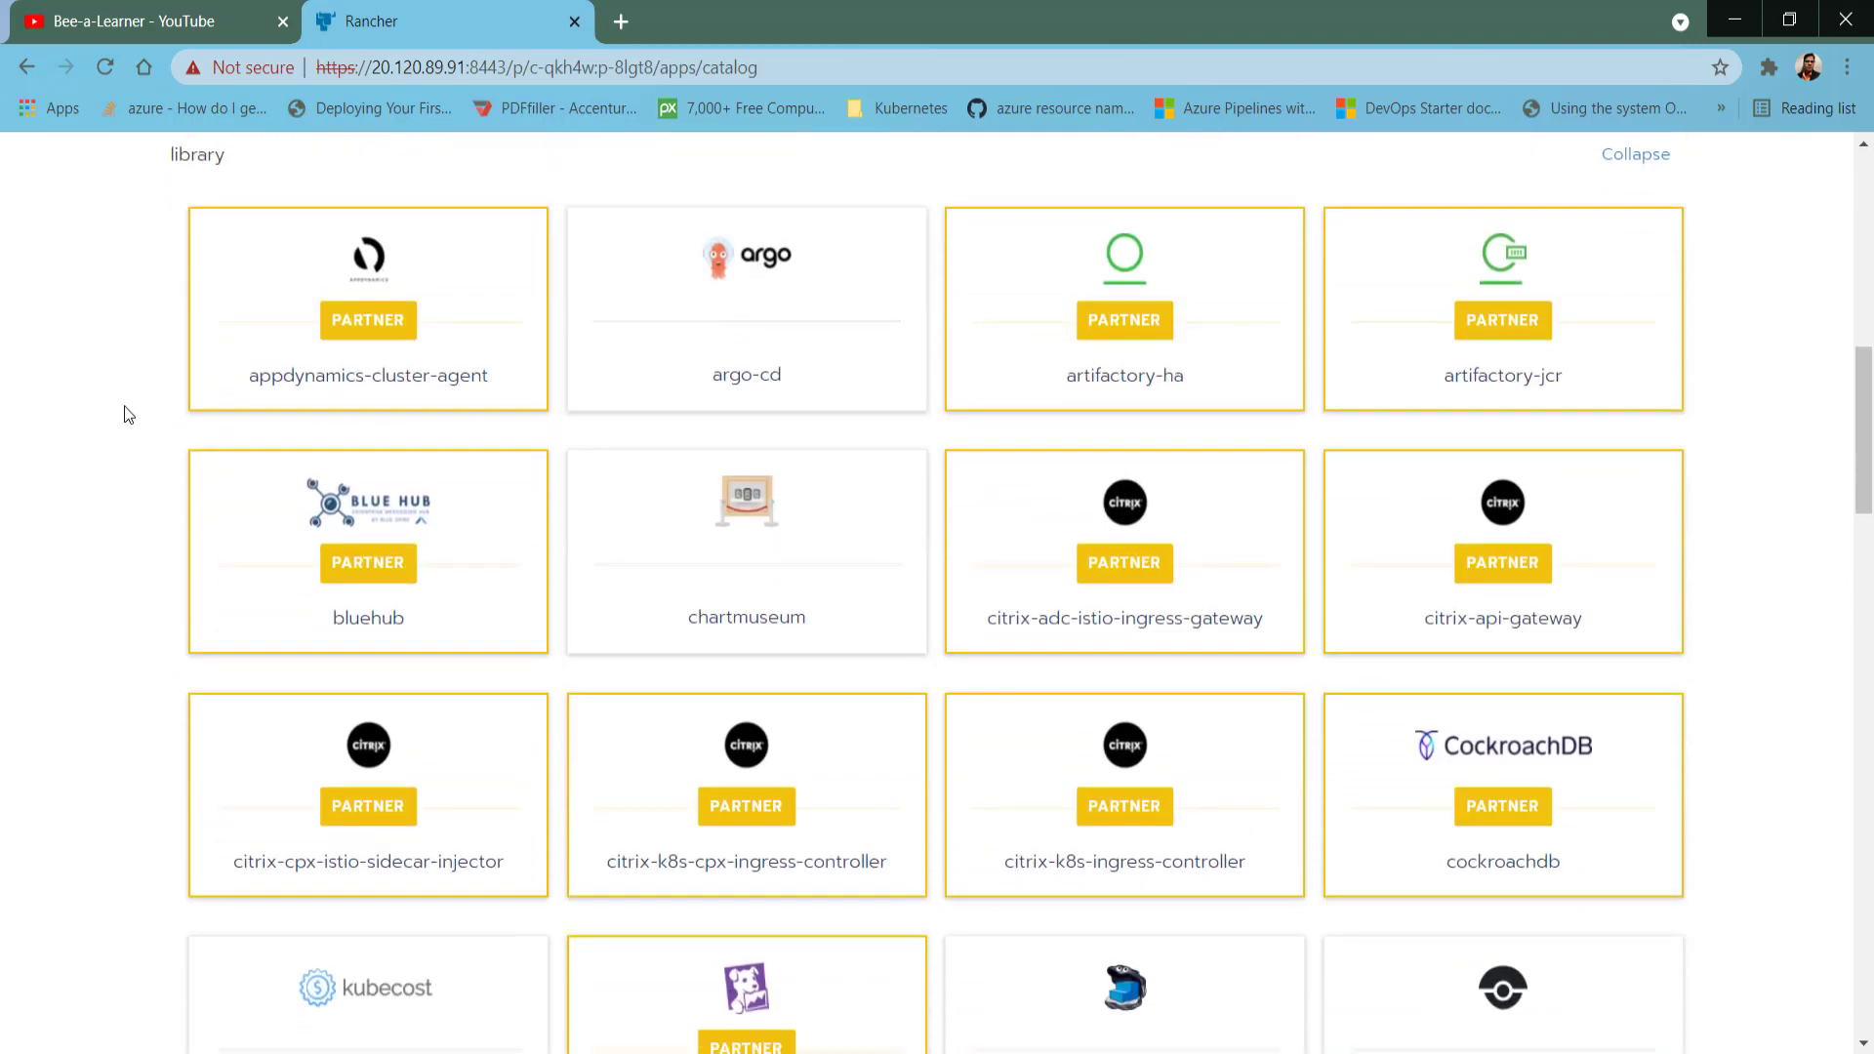
scroll(125, 415, down, 7)
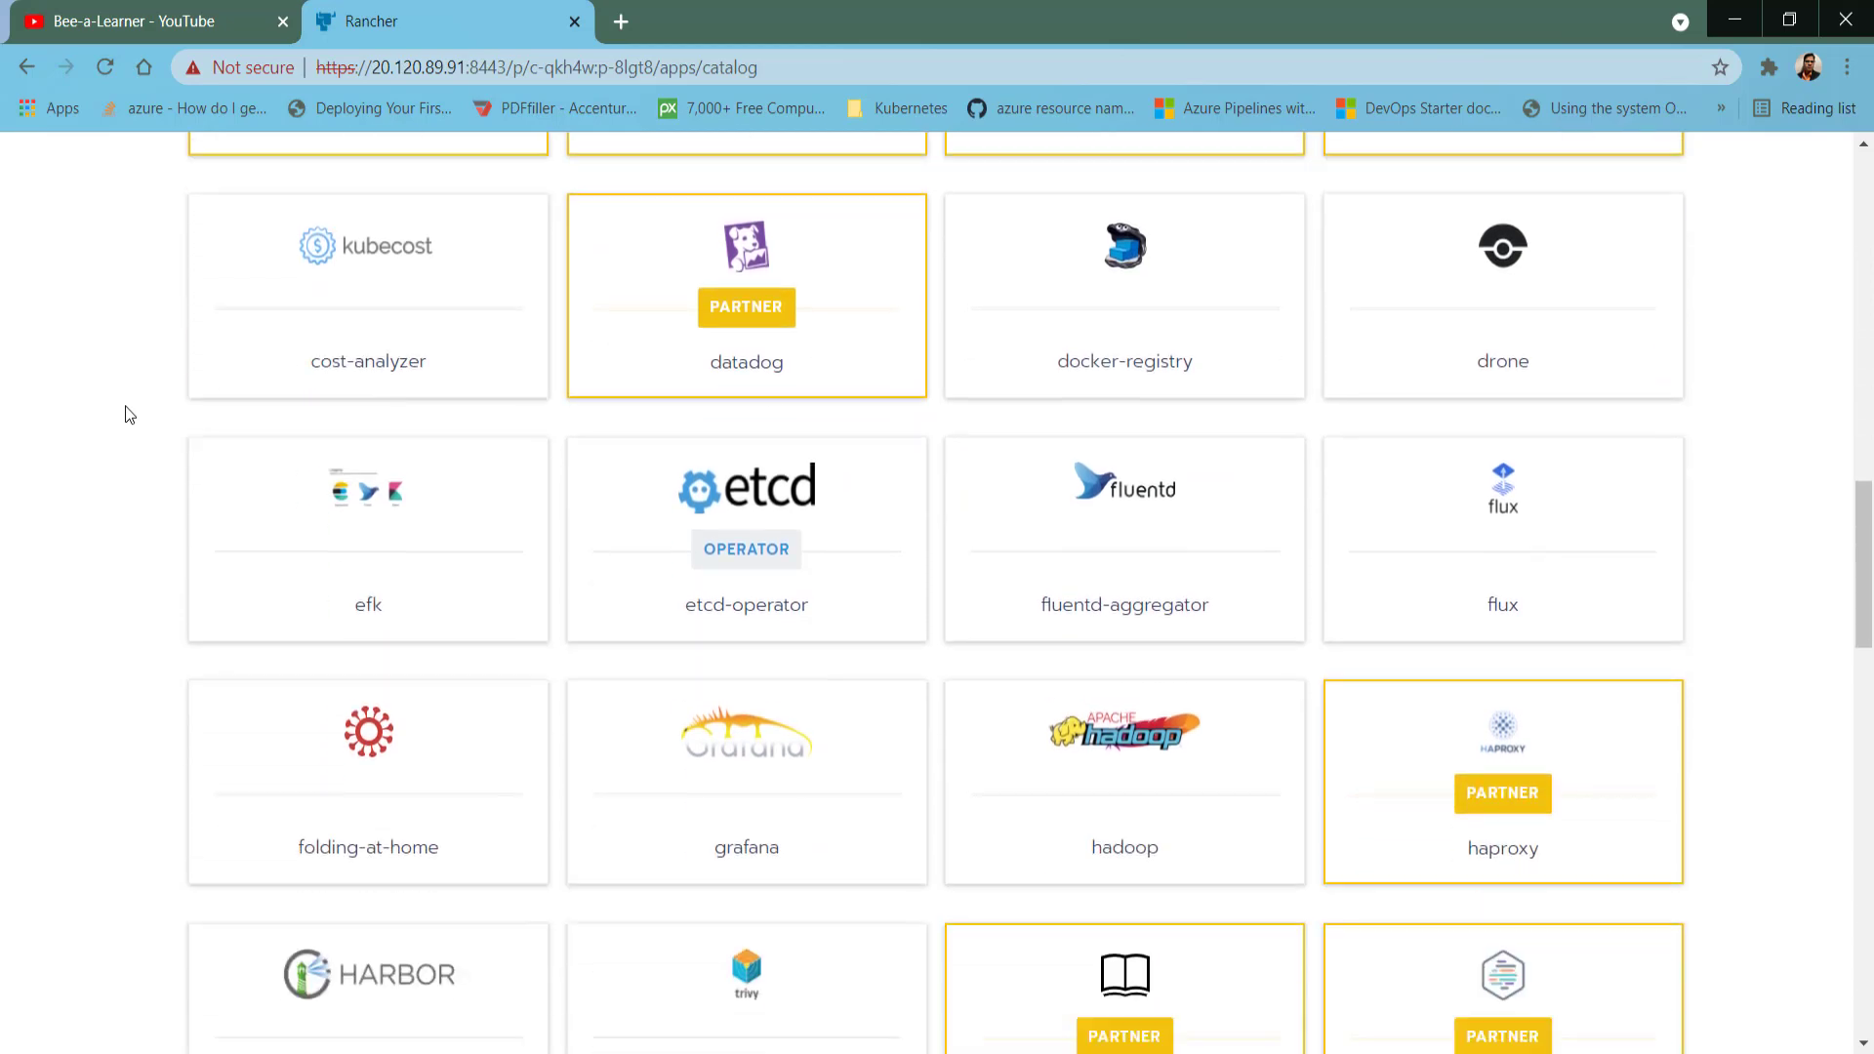
scroll(125, 413, down, 20)
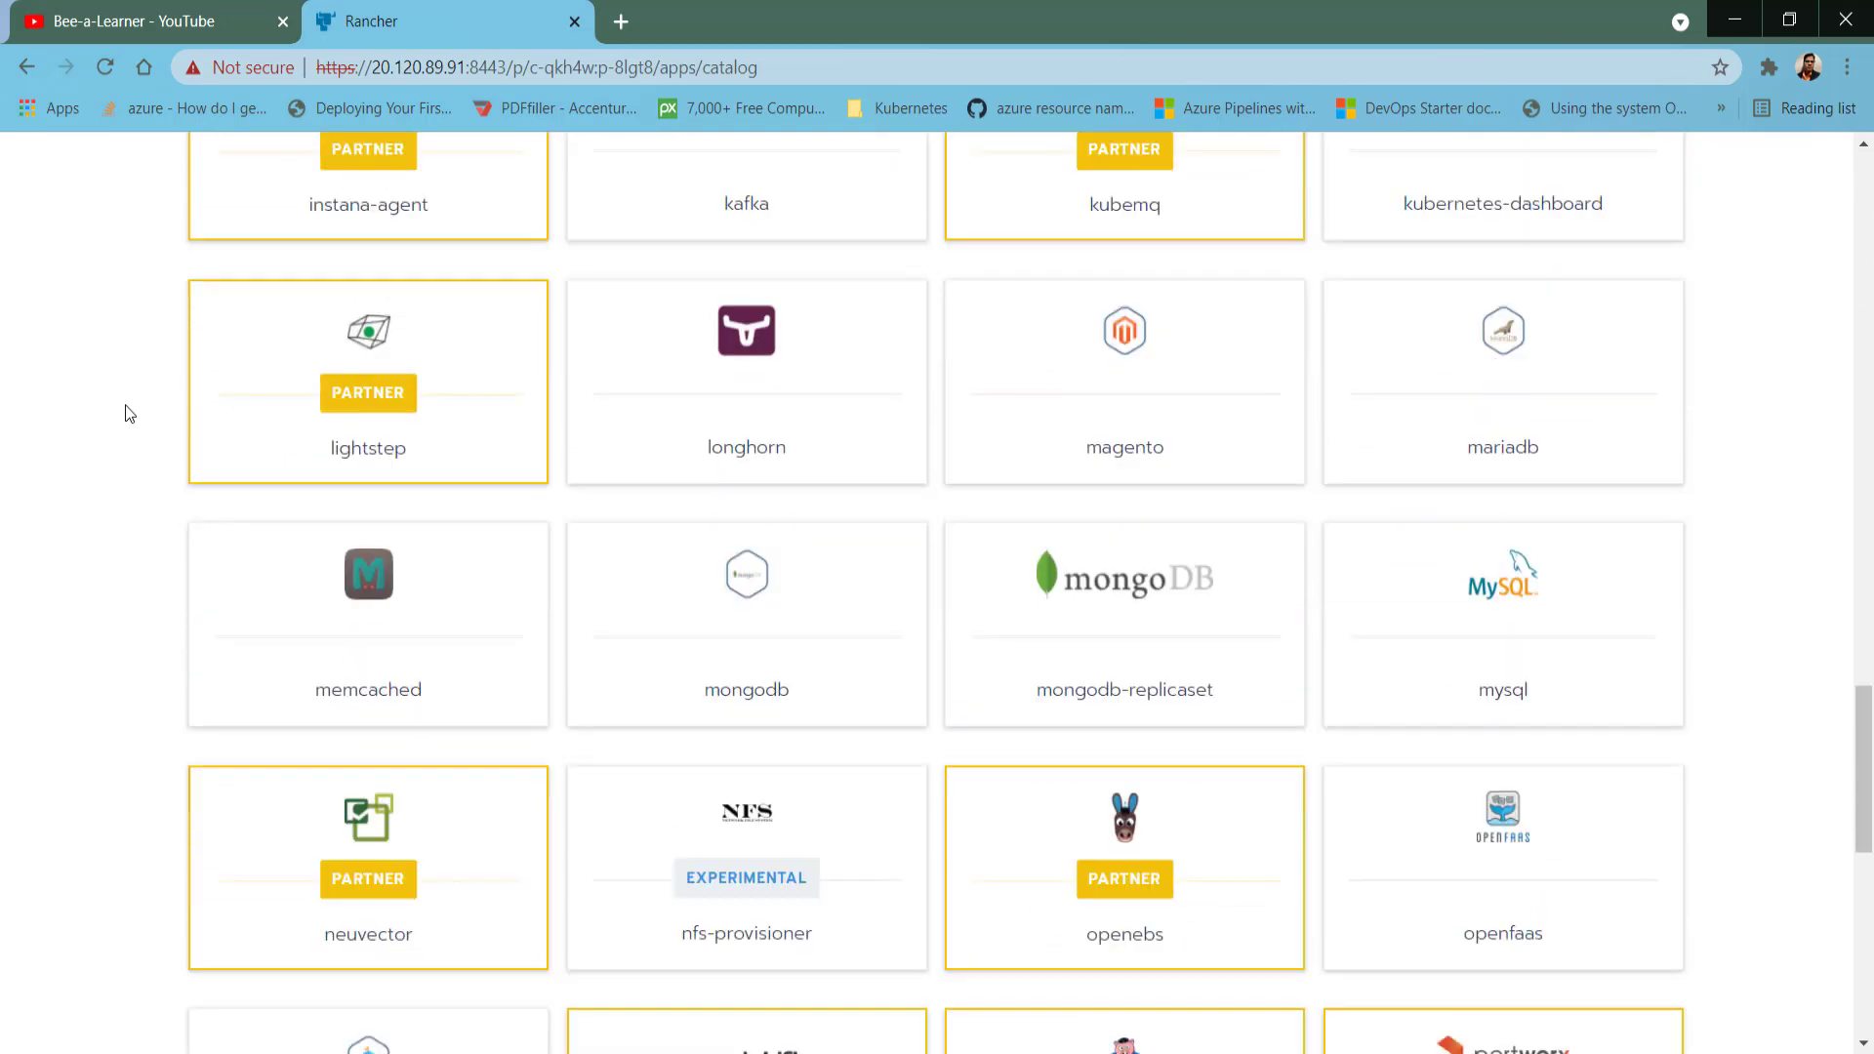
click(1252, 881)
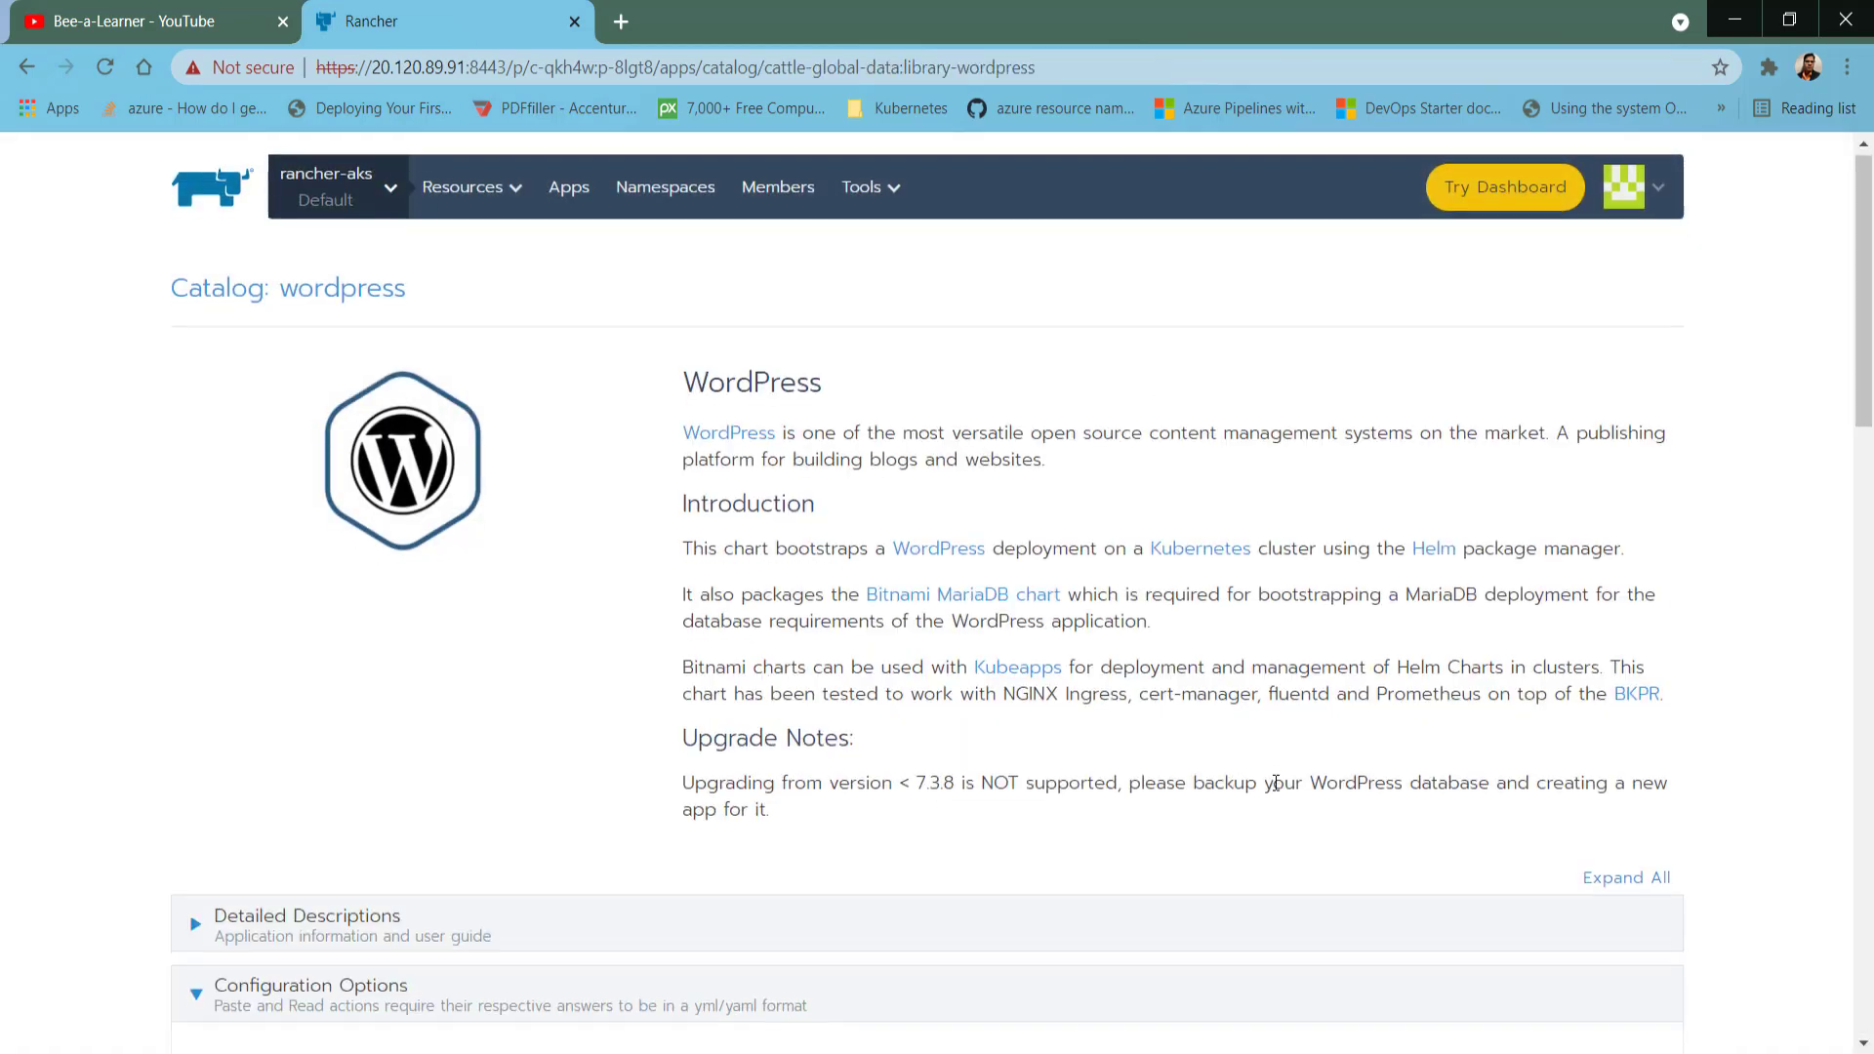
Review the wordpress chart's configuration options and try to launch it without choosing a namespace.
scroll(1273, 786, down, 6)
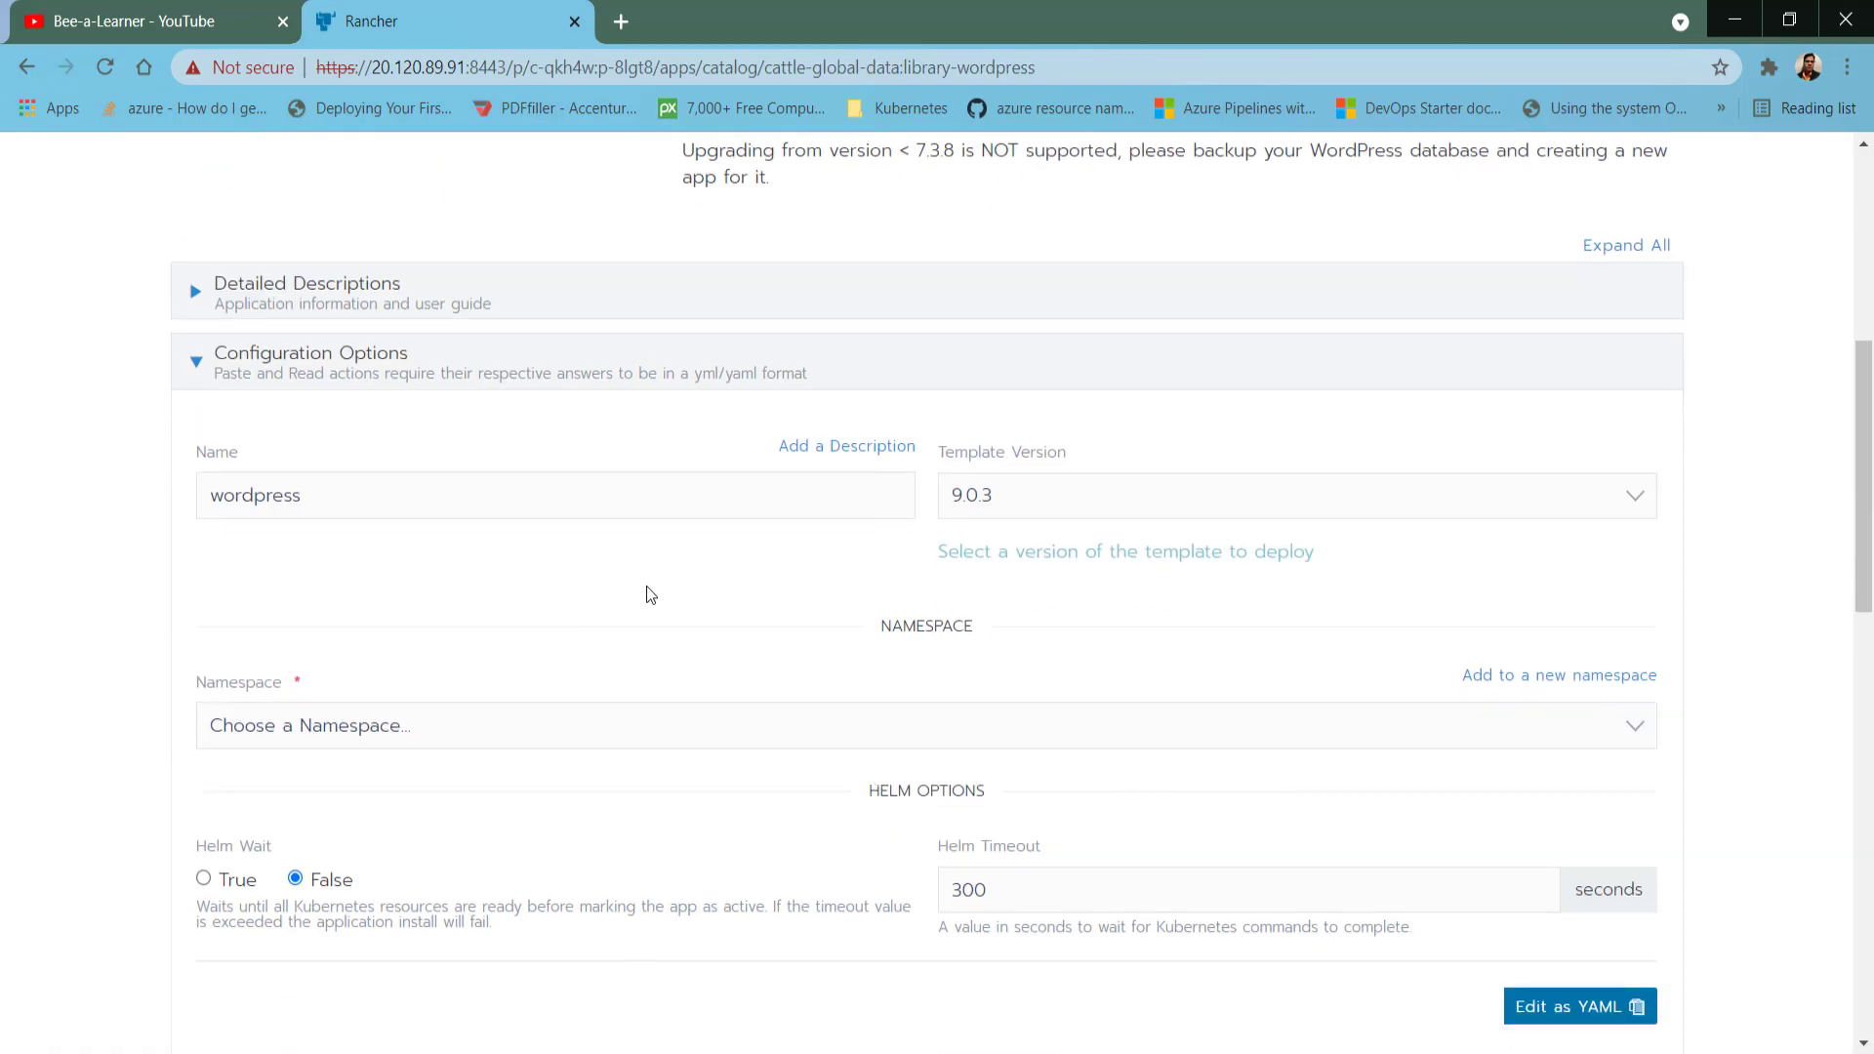
click(607, 735)
click(607, 735)
scroll(631, 649, down, 15)
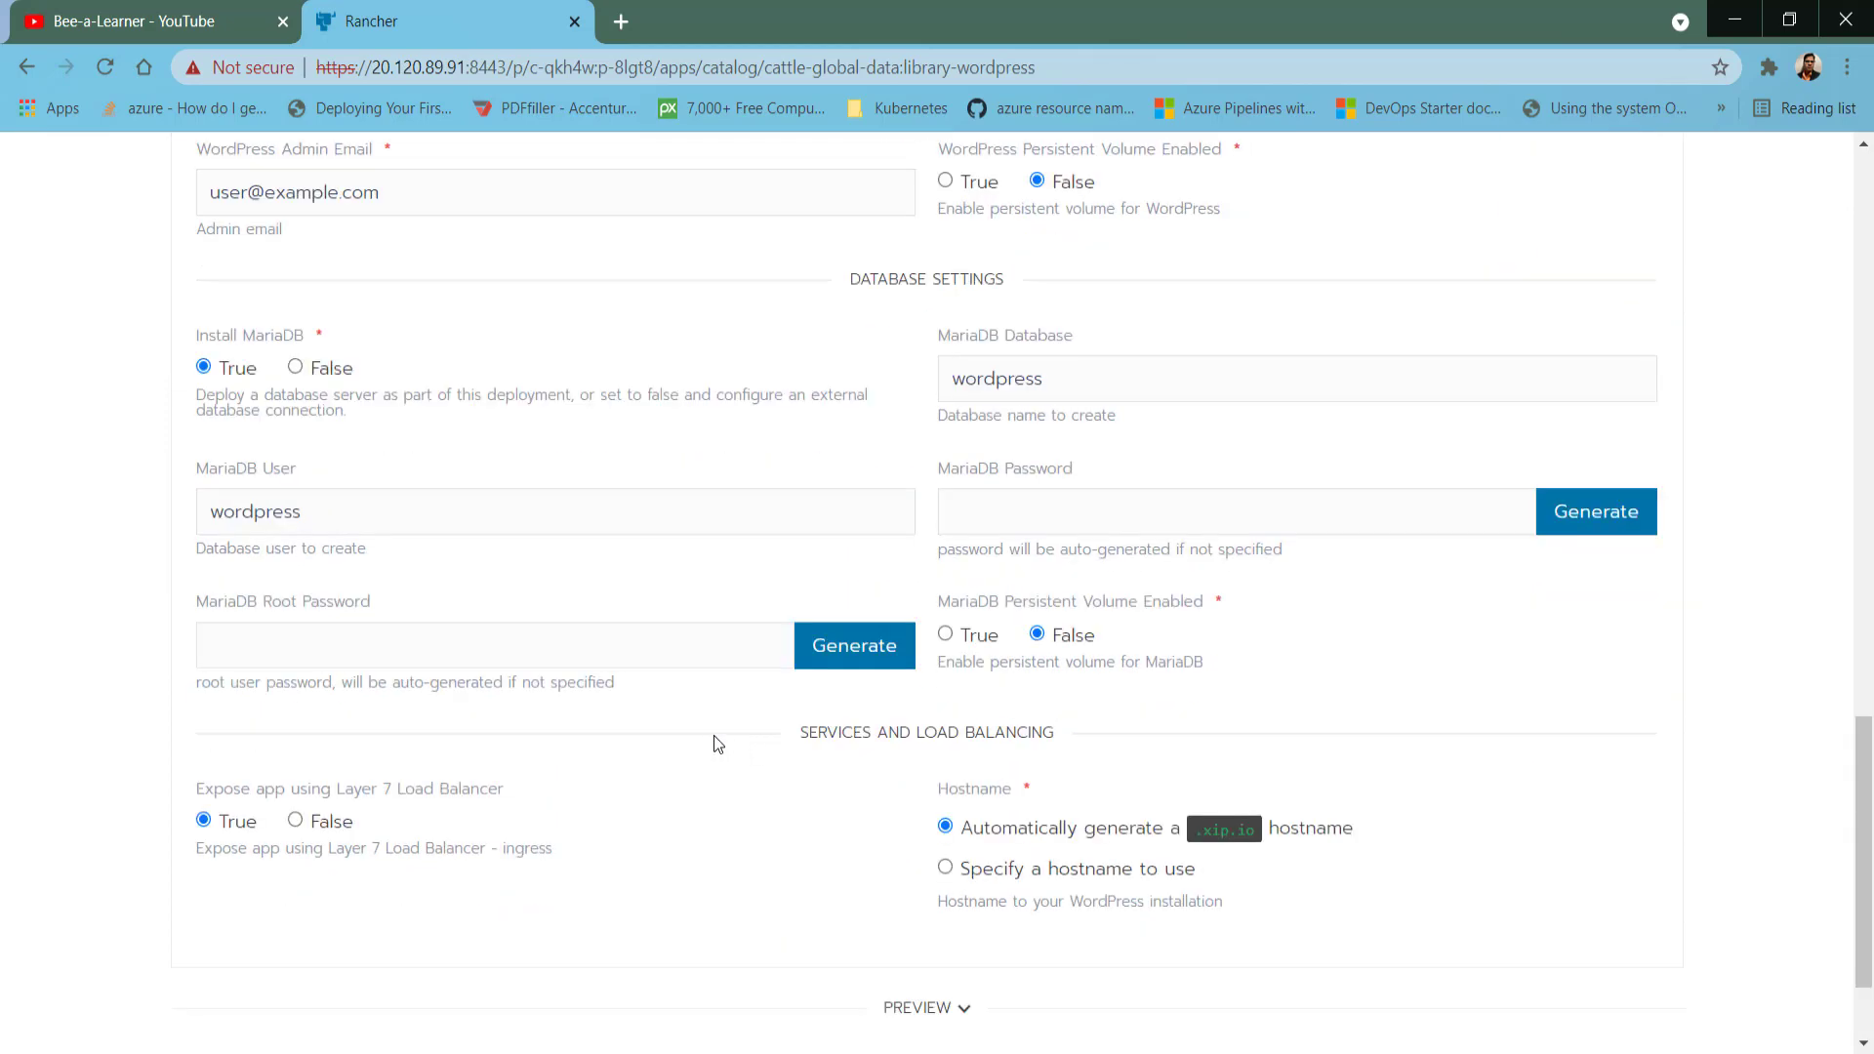
scroll(723, 761, down, 2)
click(879, 943)
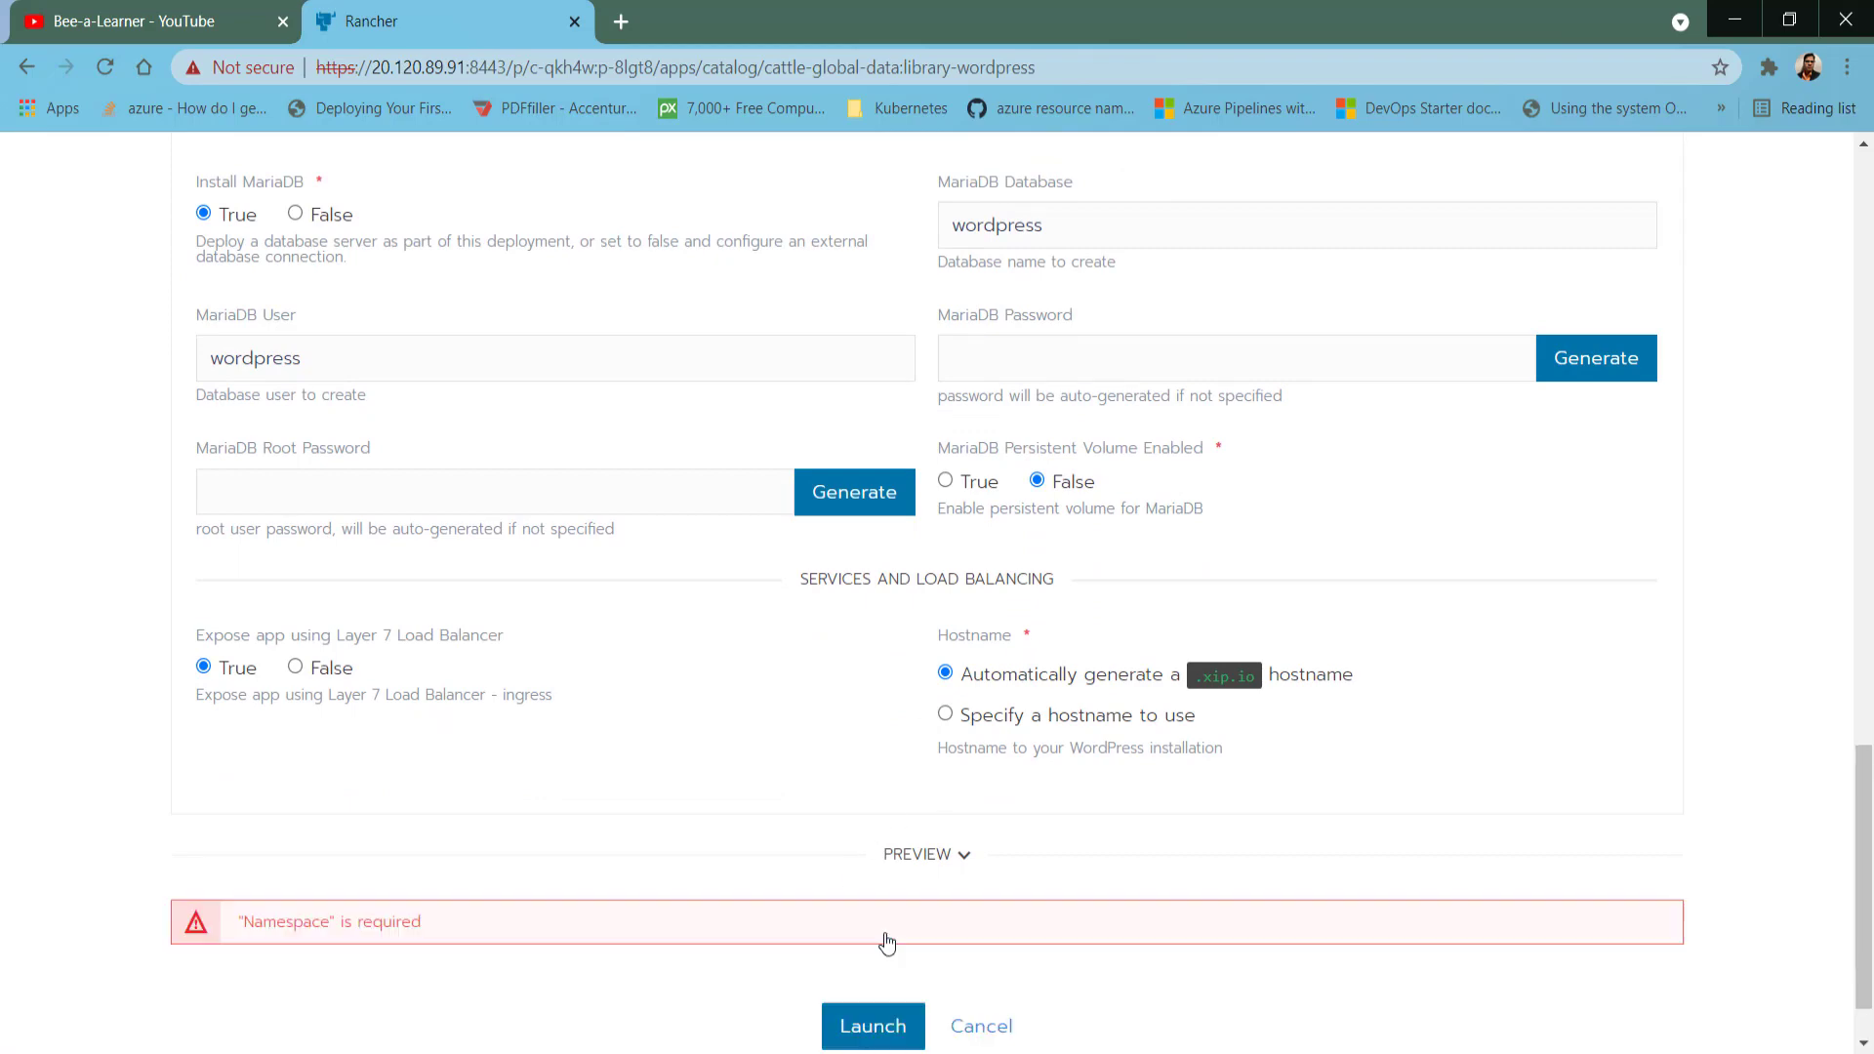
Set demo-ns as the new namespace for the wordpress app and launch it in the System project.
scroll(743, 821, up, 10)
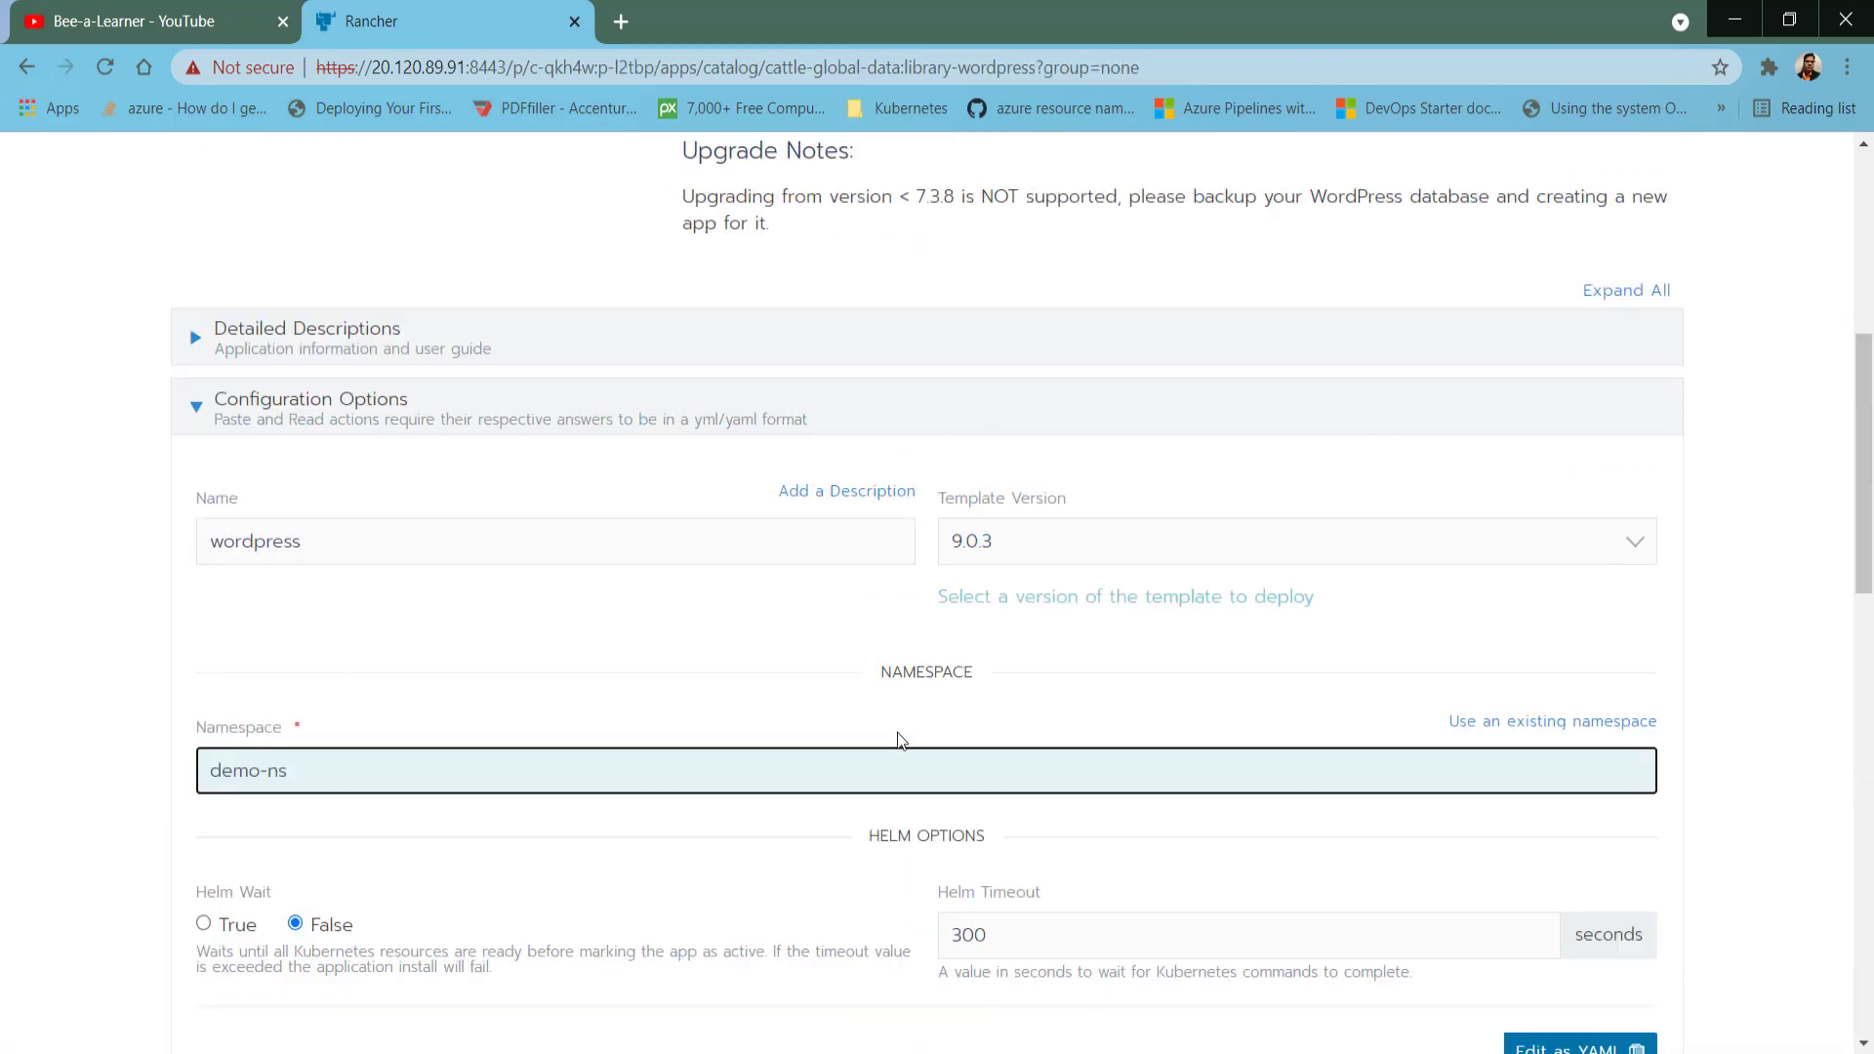
click(769, 820)
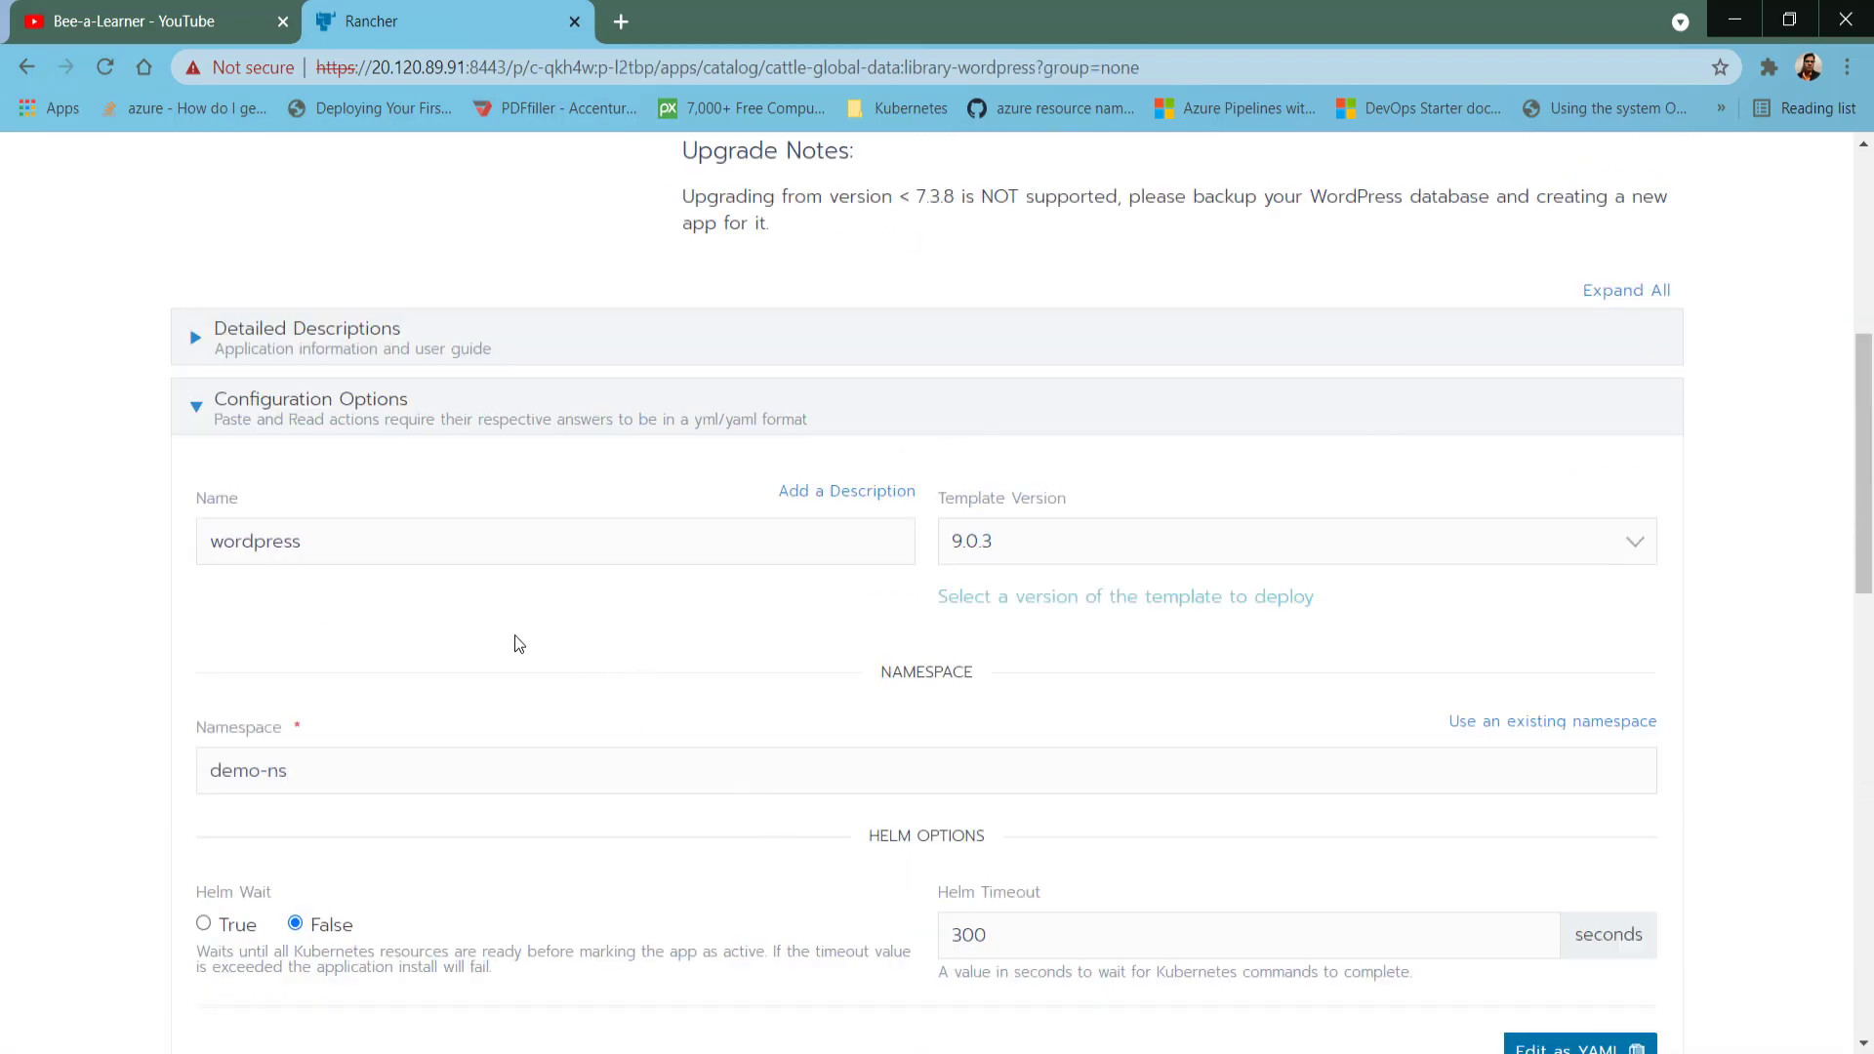
scroll(516, 634, up, 4)
scroll(590, 626, down, 6)
scroll(661, 747, down, 10)
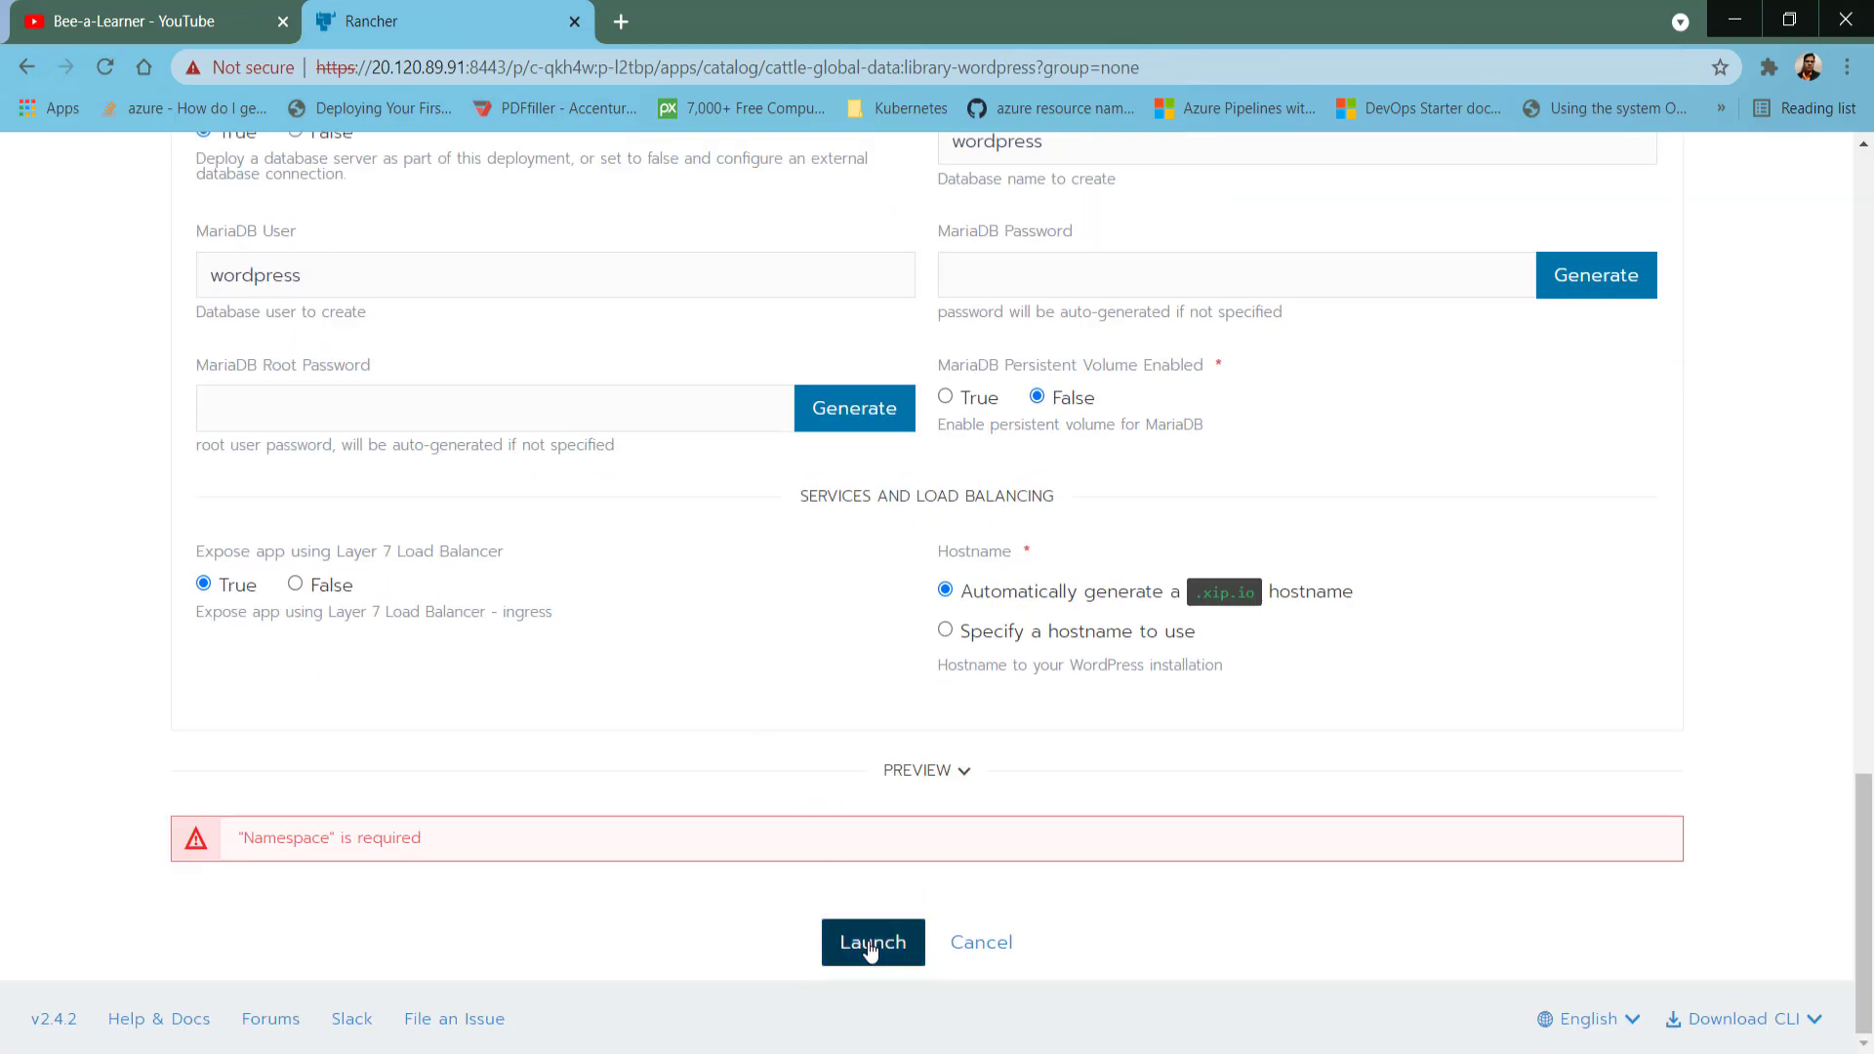
click(865, 932)
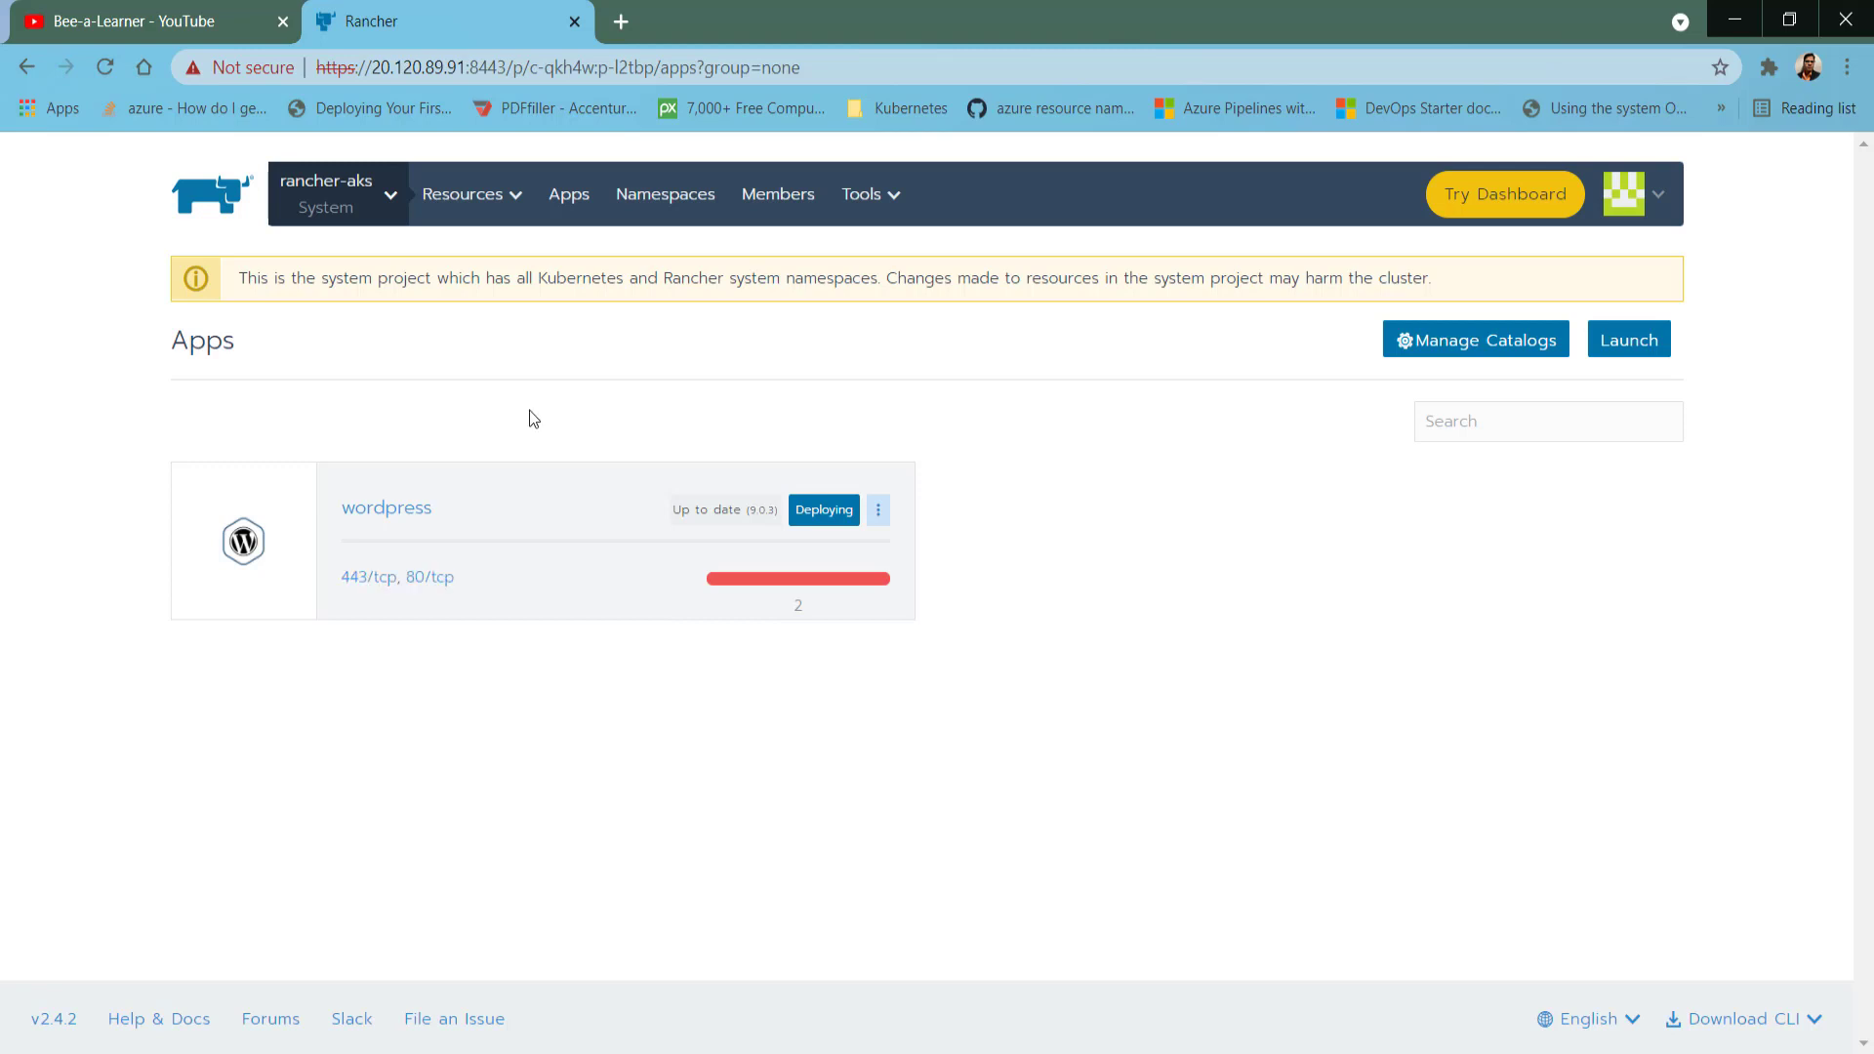
Open the wordpress app's details and its 80/tcp endpoint in separate browser tabs.
click(371, 581)
click(457, 22)
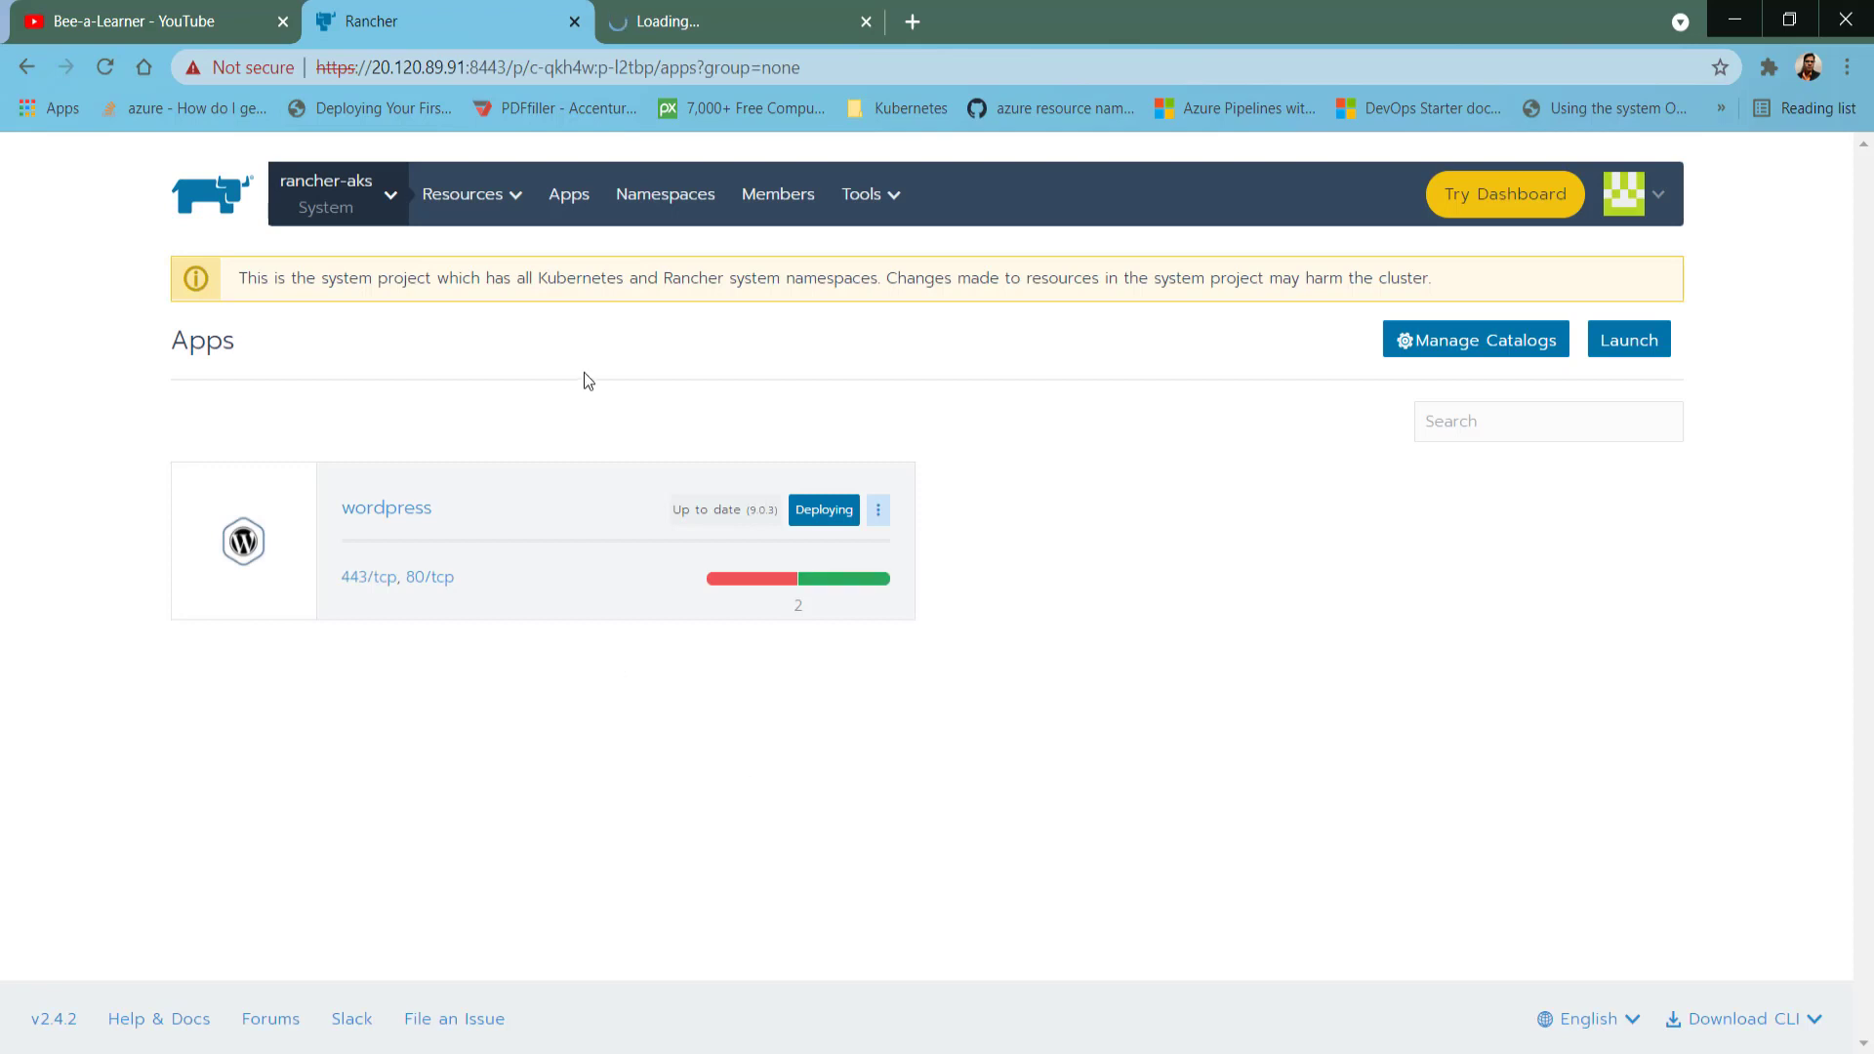
click(678, 23)
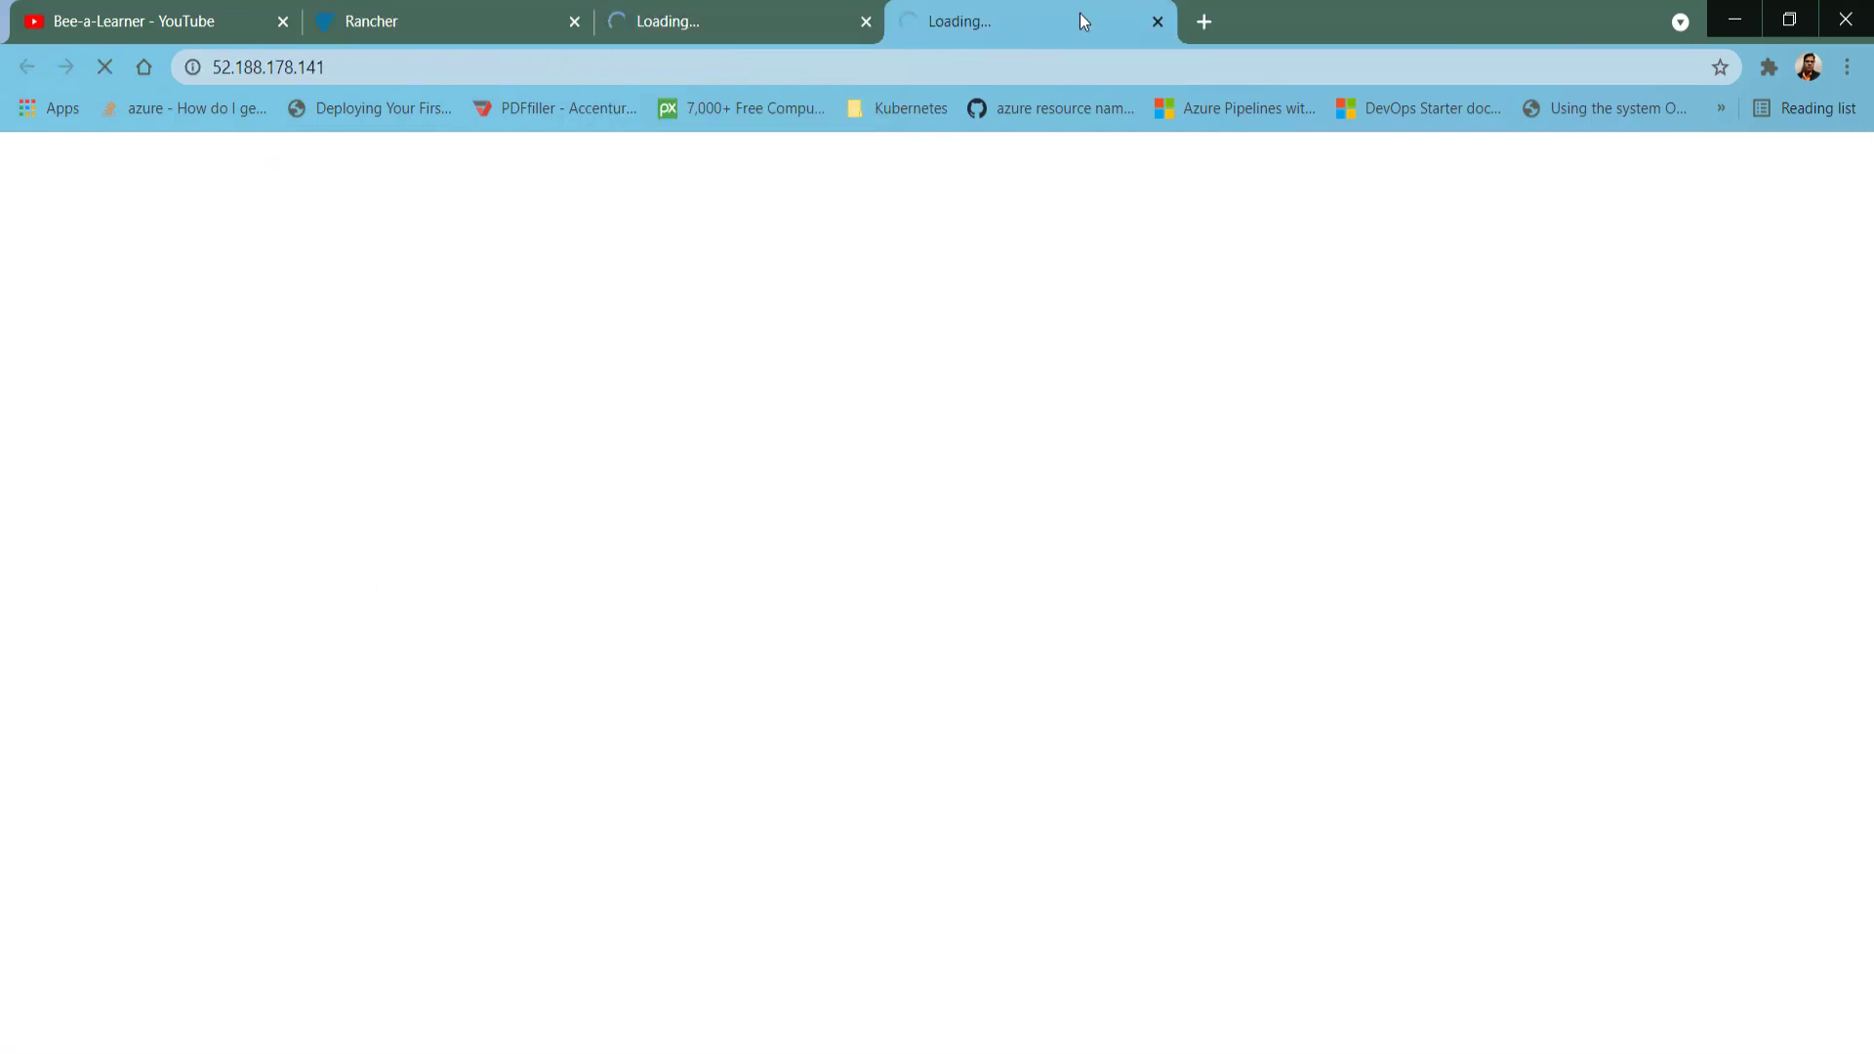
click(431, 12)
ctrl+click(429, 577)
click(723, 22)
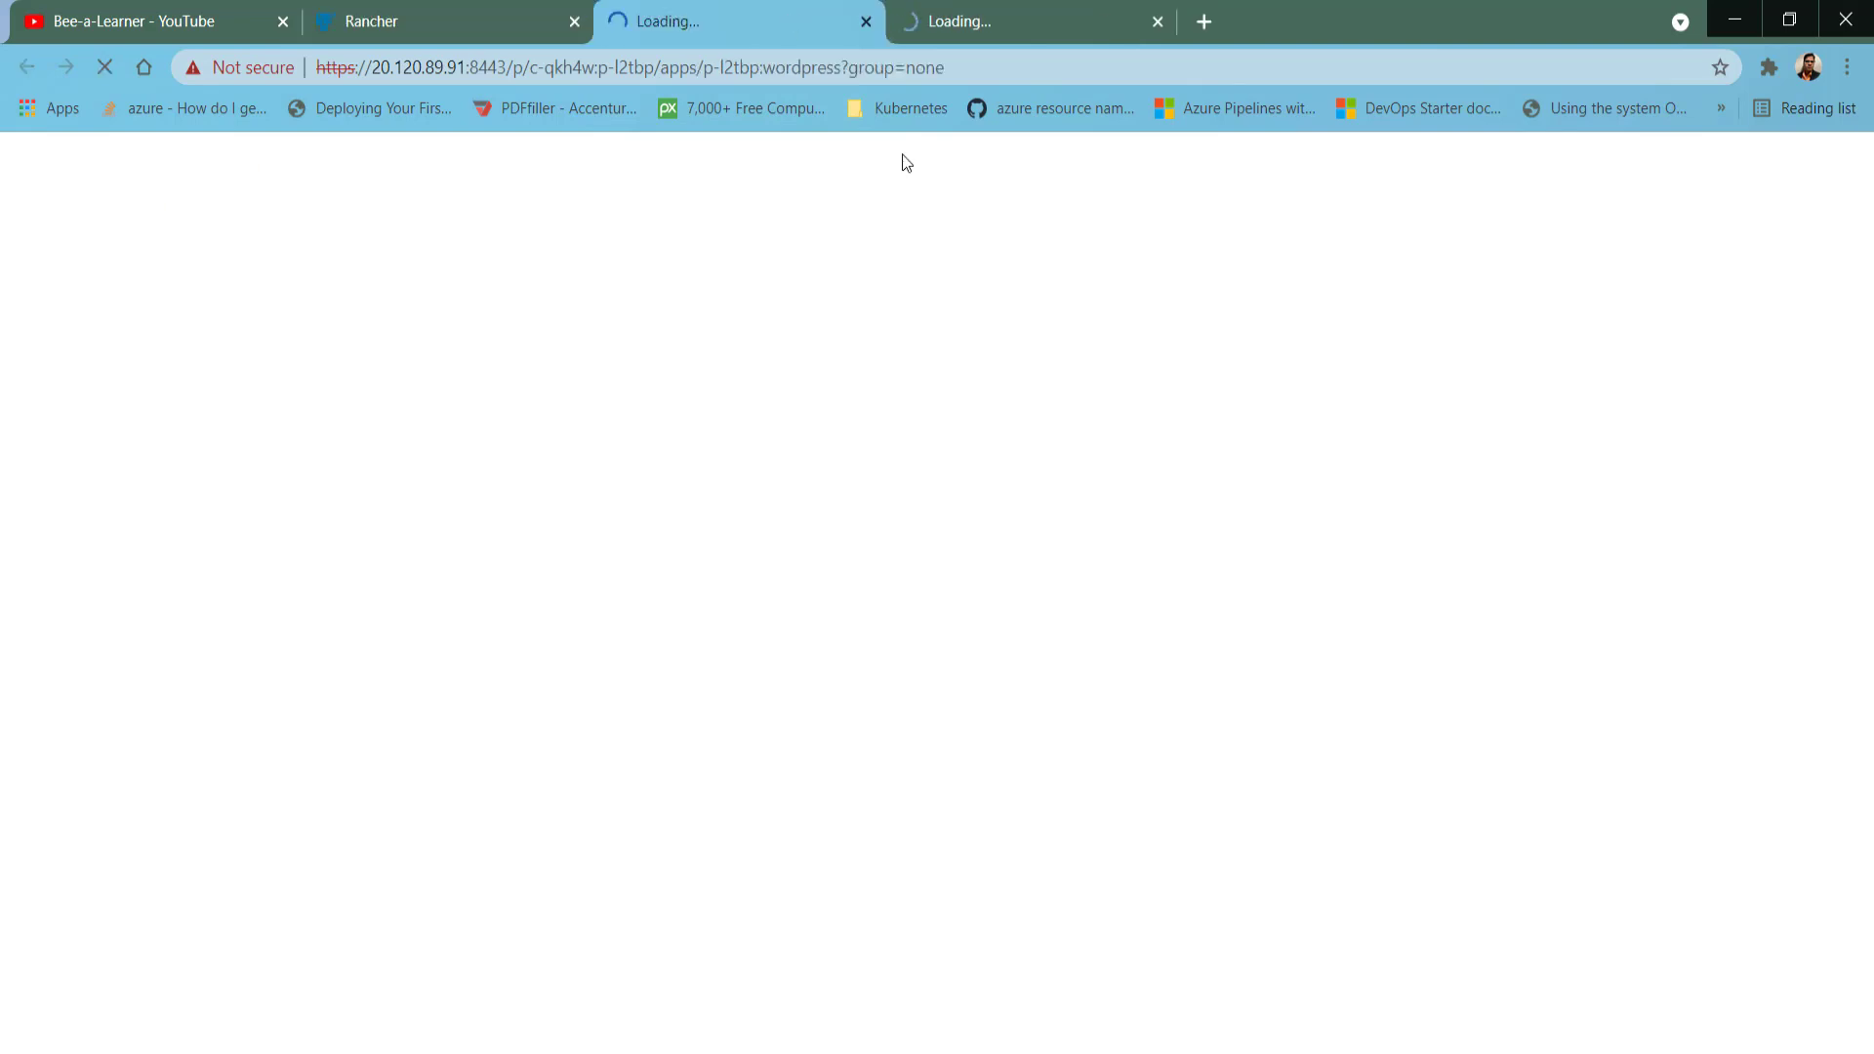
Close the loading endpoint tab, reopen the app's 80/tcp endpoint in a new tab, and return to the Apps page.
click(1158, 22)
click(481, 33)
ctrl+click(430, 577)
click(979, 16)
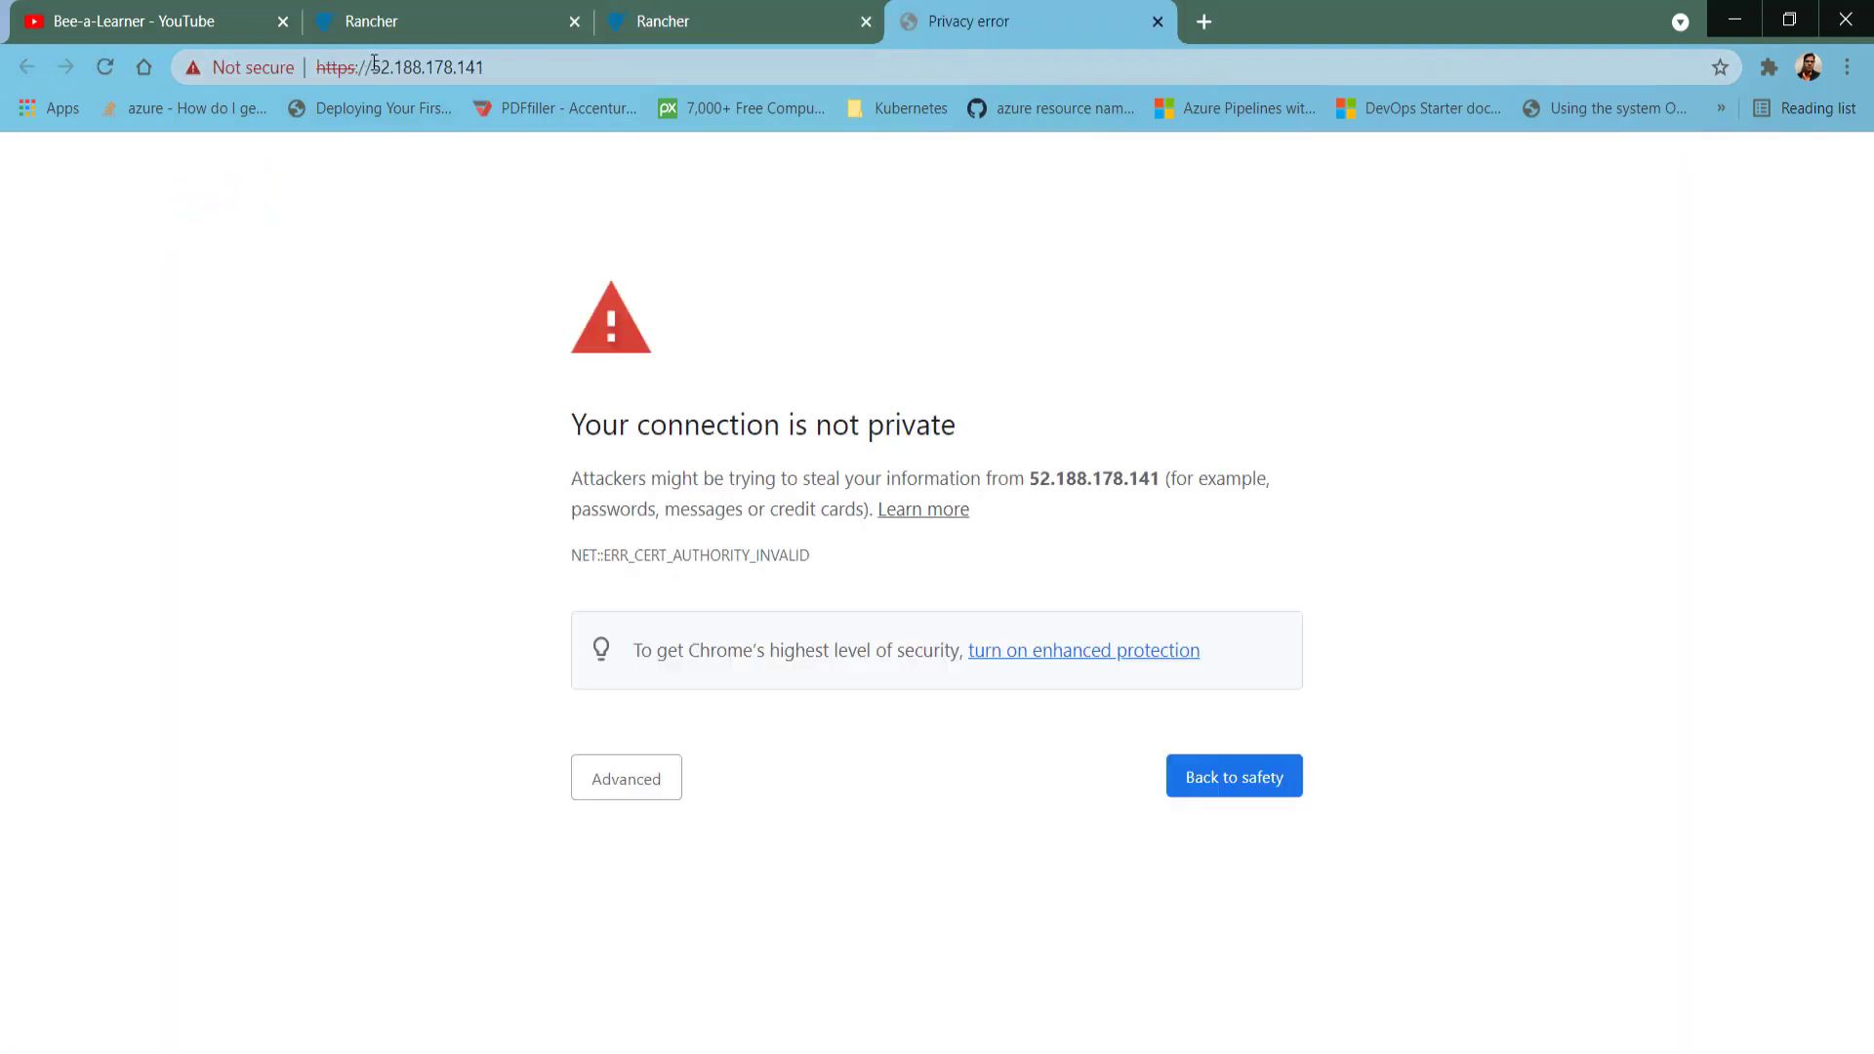
click(430, 22)
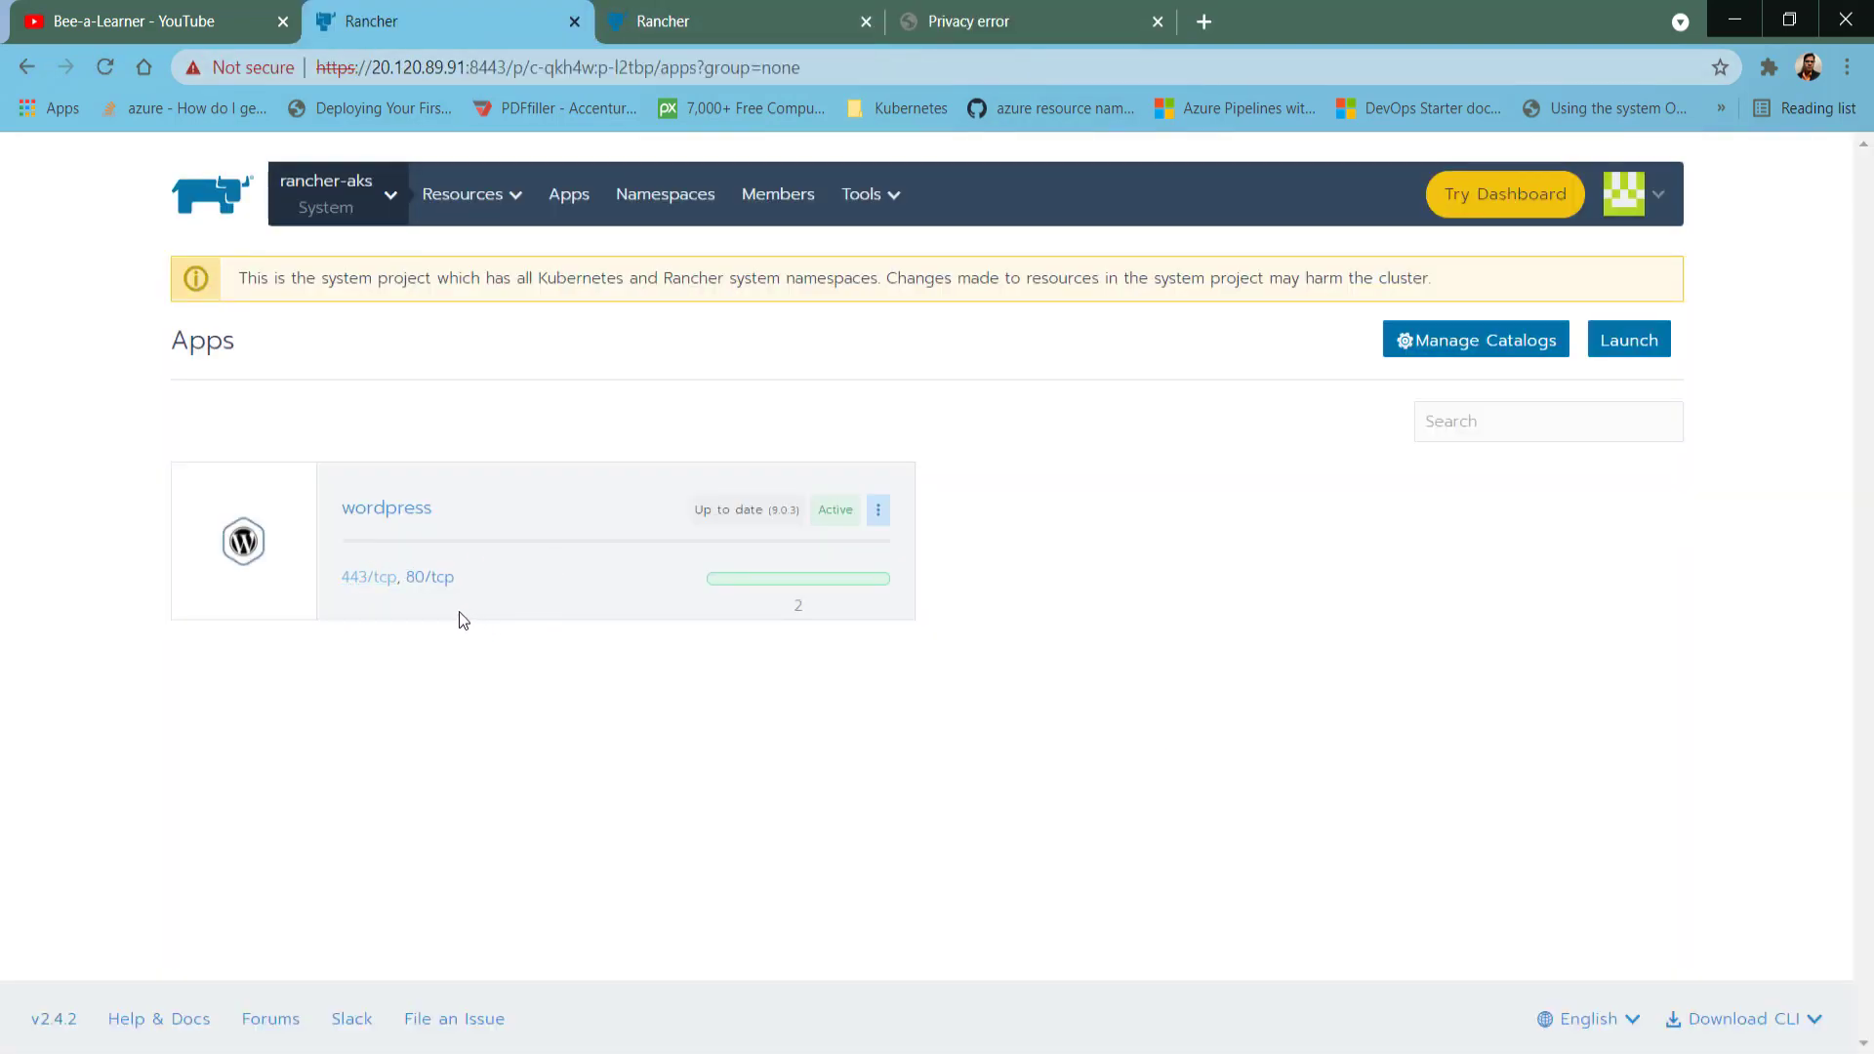
Open the wordpress app's 443/tcp endpoint, proceed past the certificate warning for 52.188.178.141, and look through the site's home page.
click(358, 580)
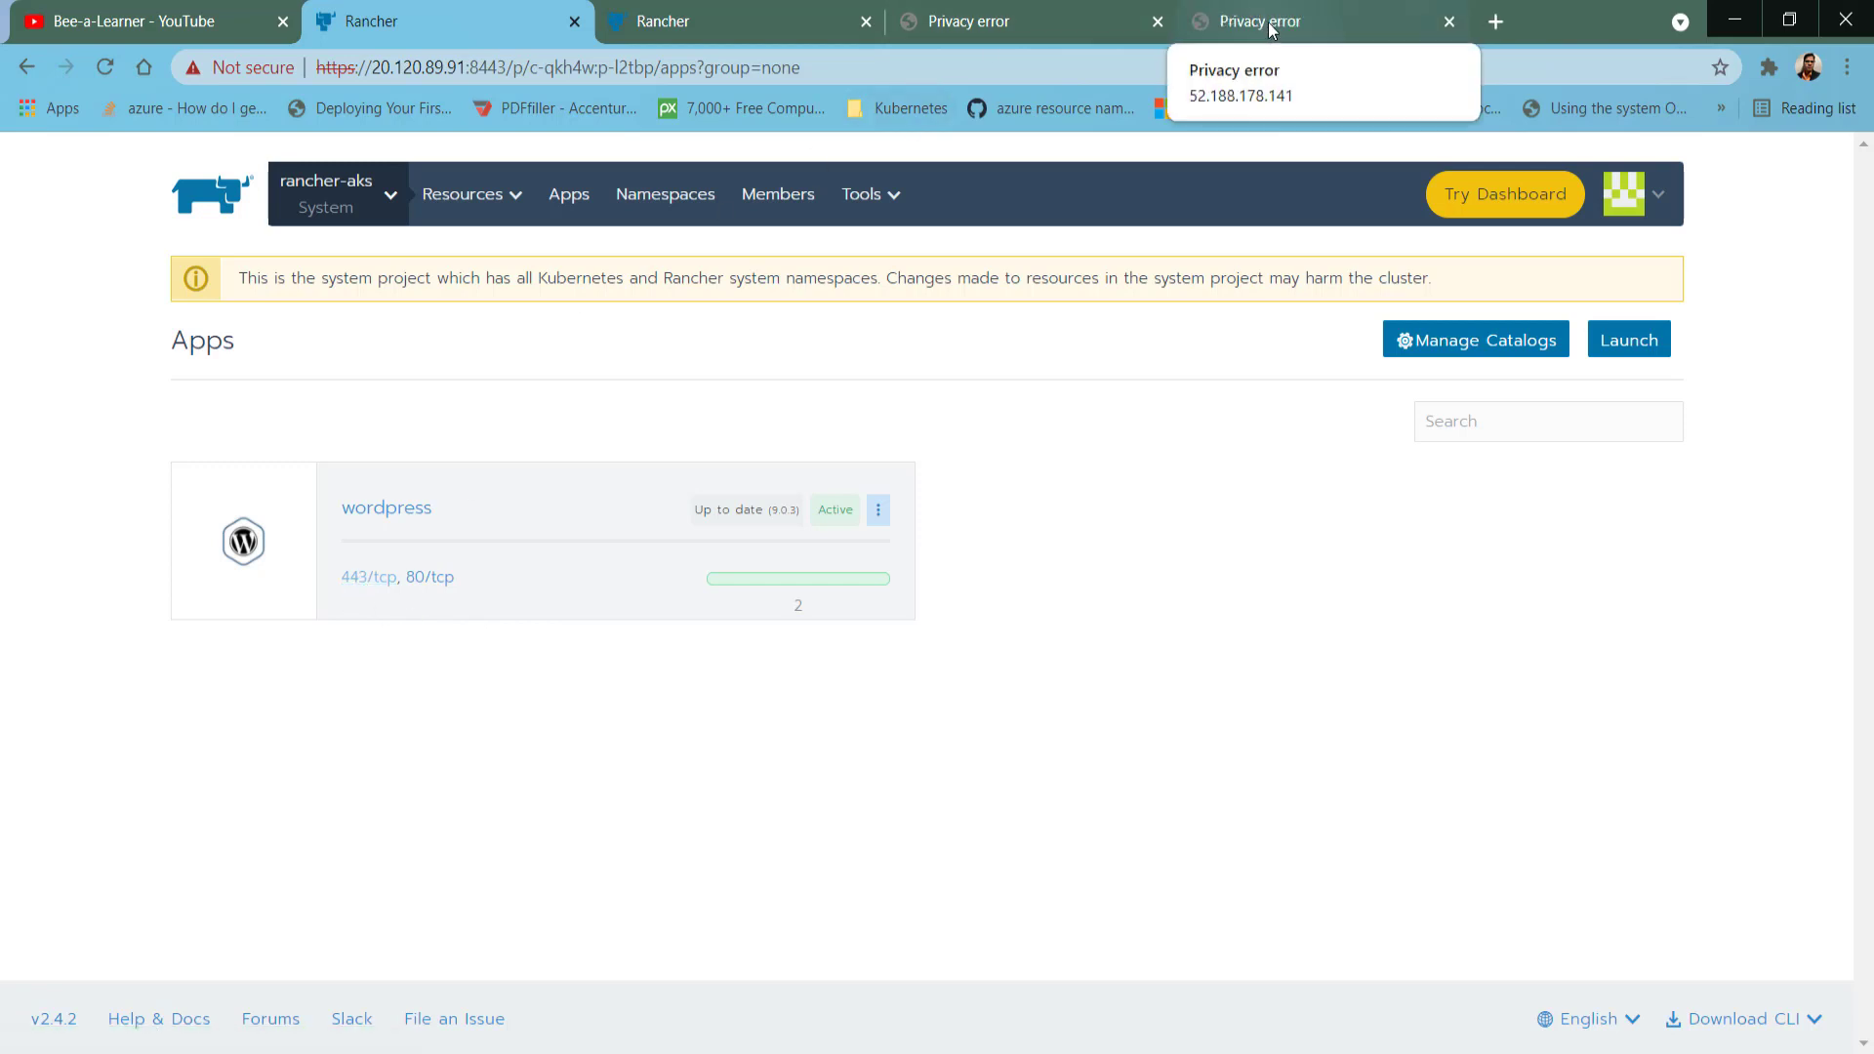
click(1269, 29)
click(595, 779)
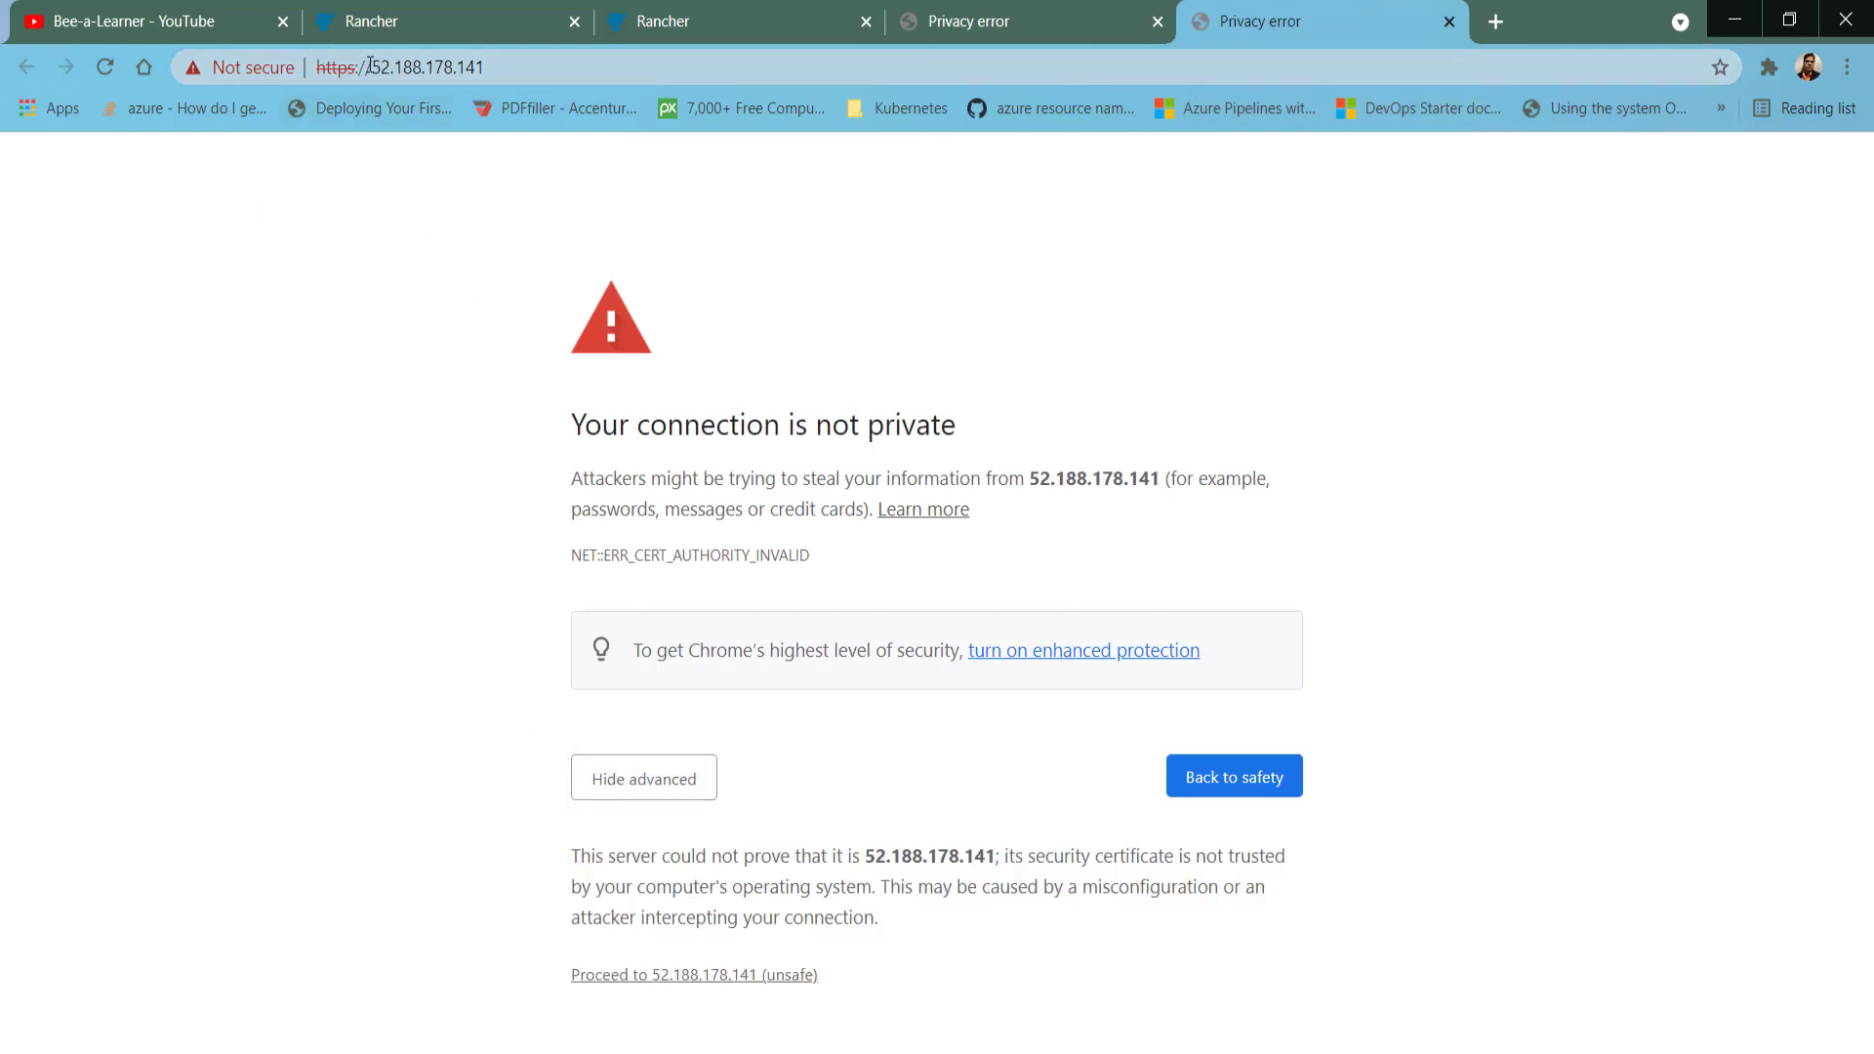
drag(370, 67, 540, 64)
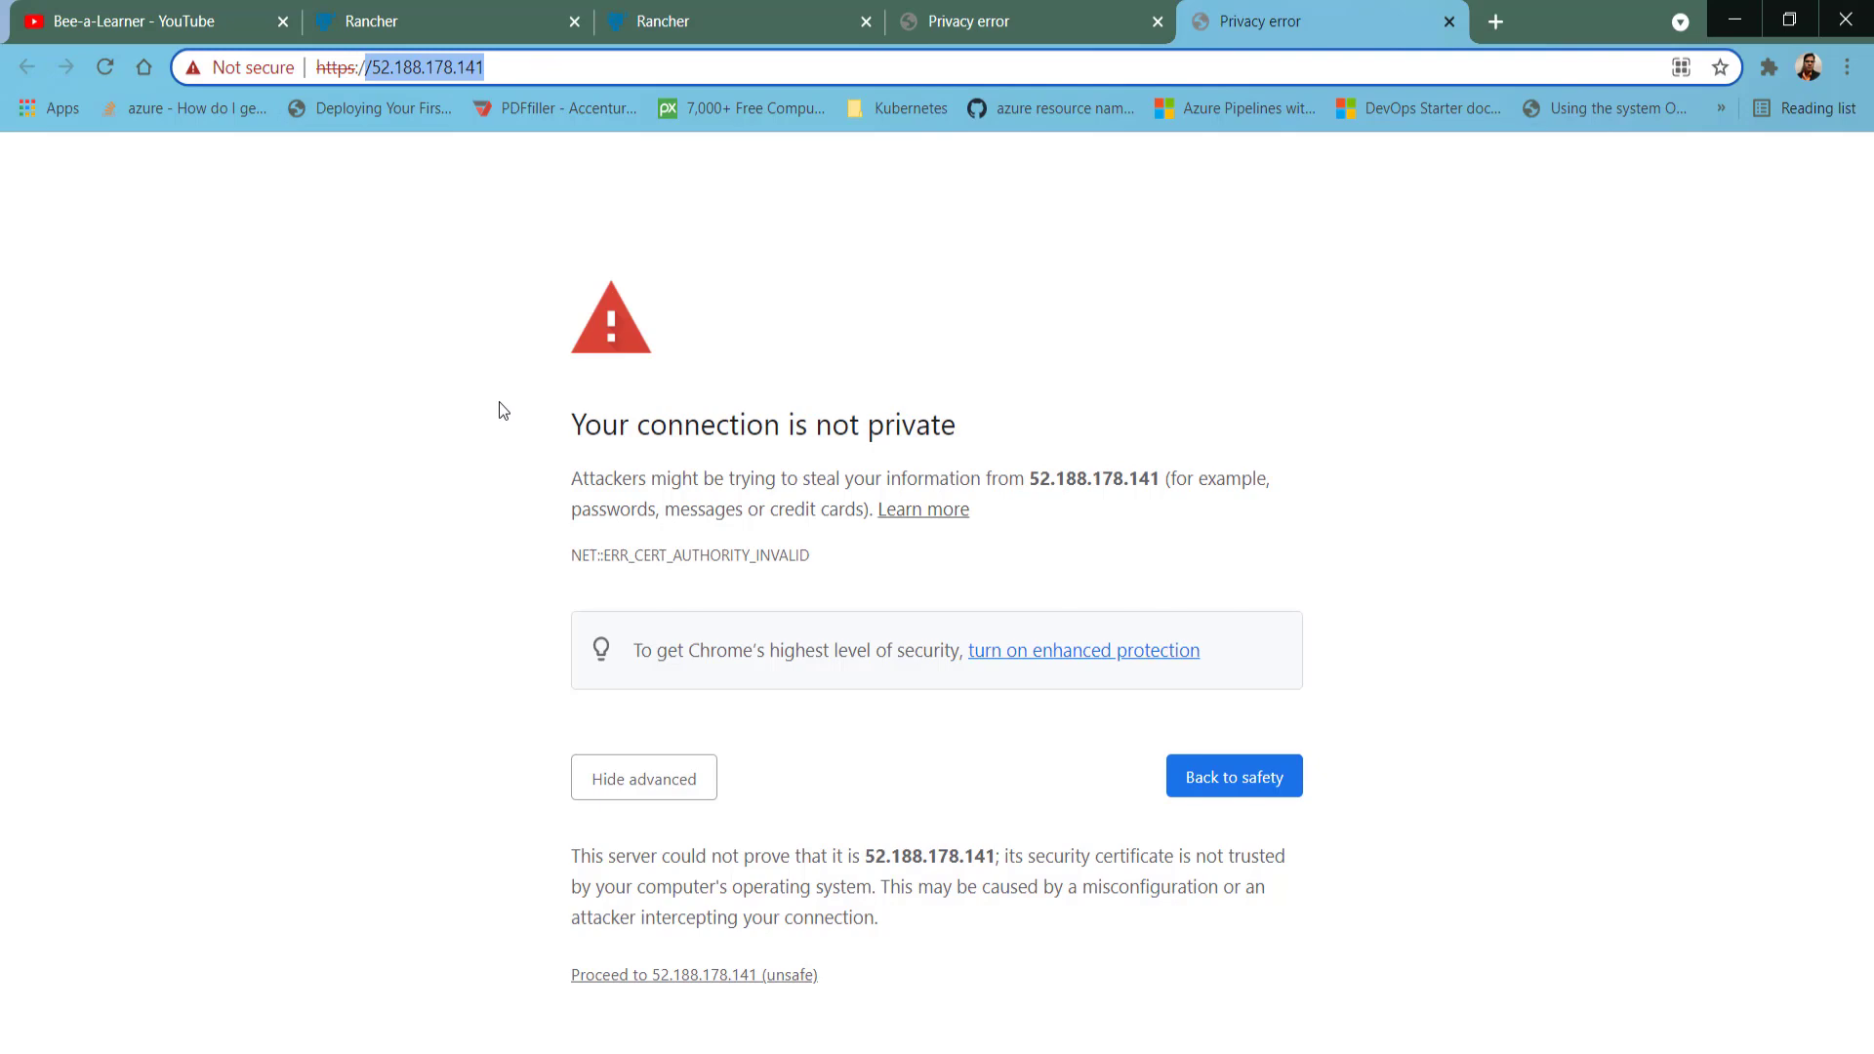
click(683, 975)
scroll(648, 816, down, 3)
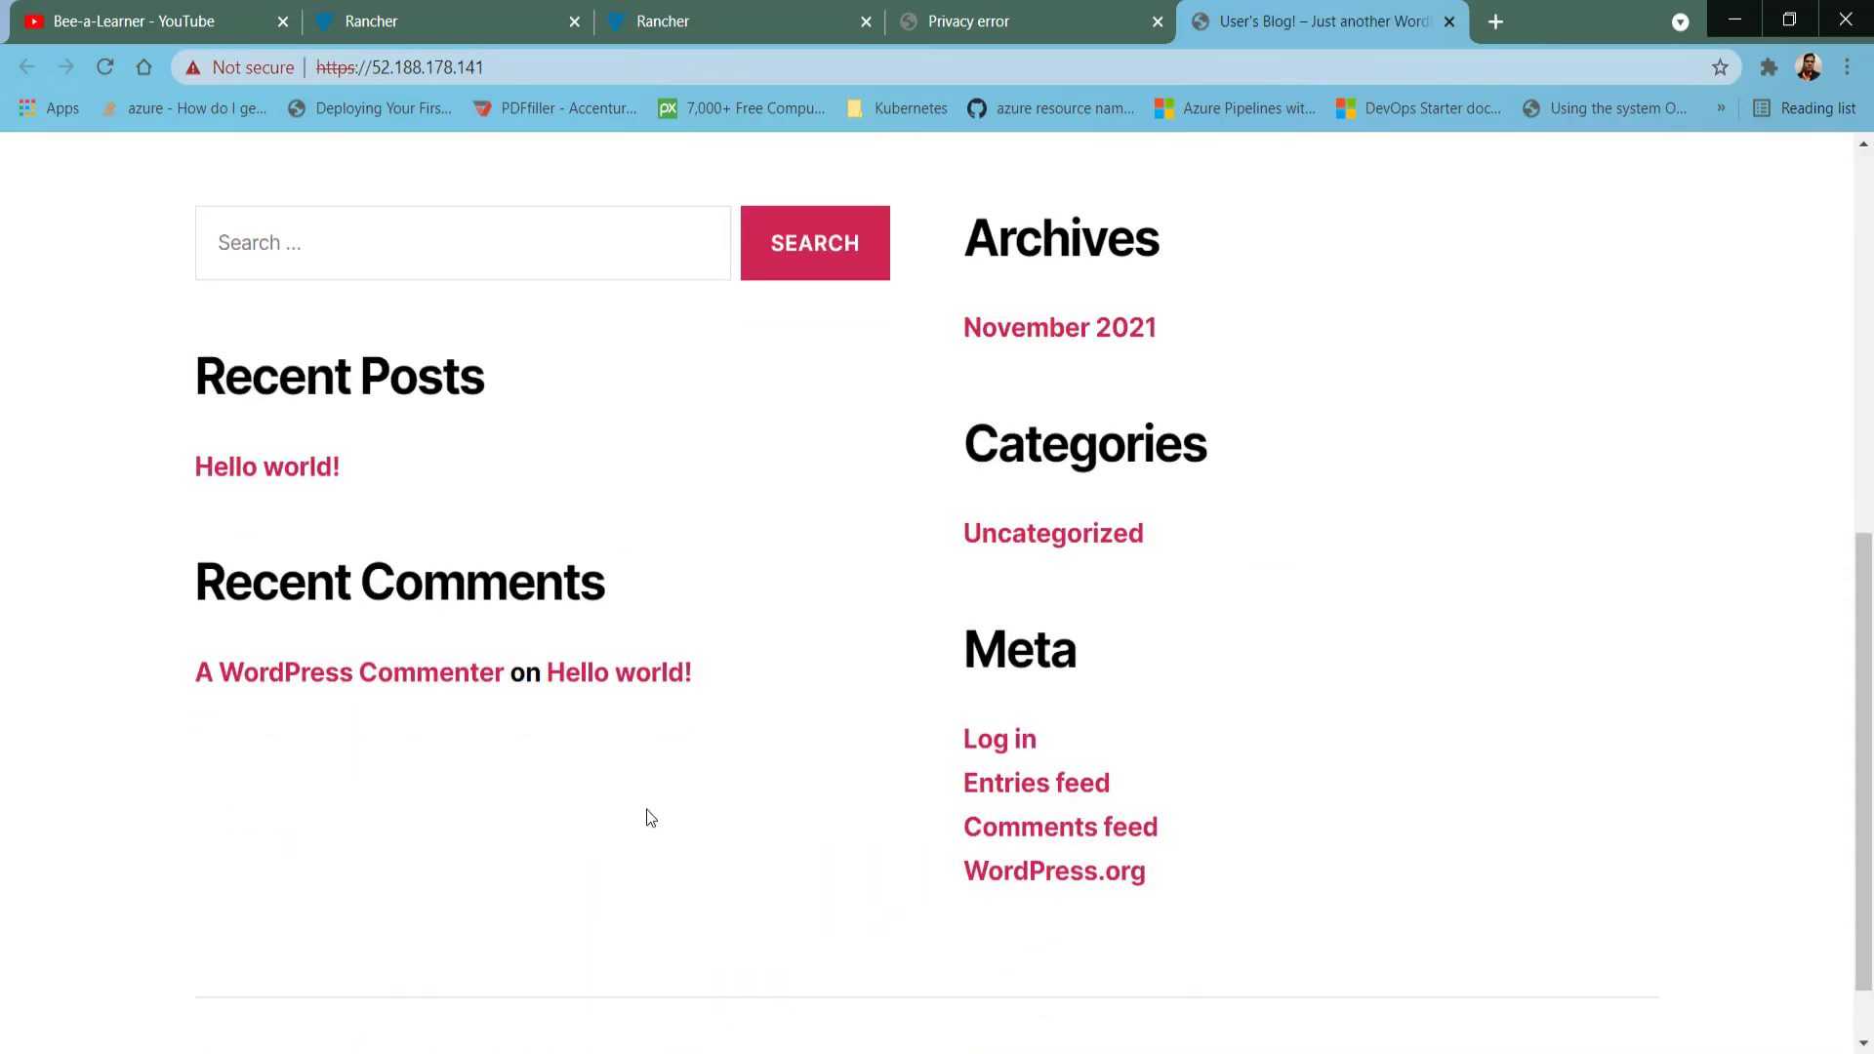
scroll(651, 818, up, 6)
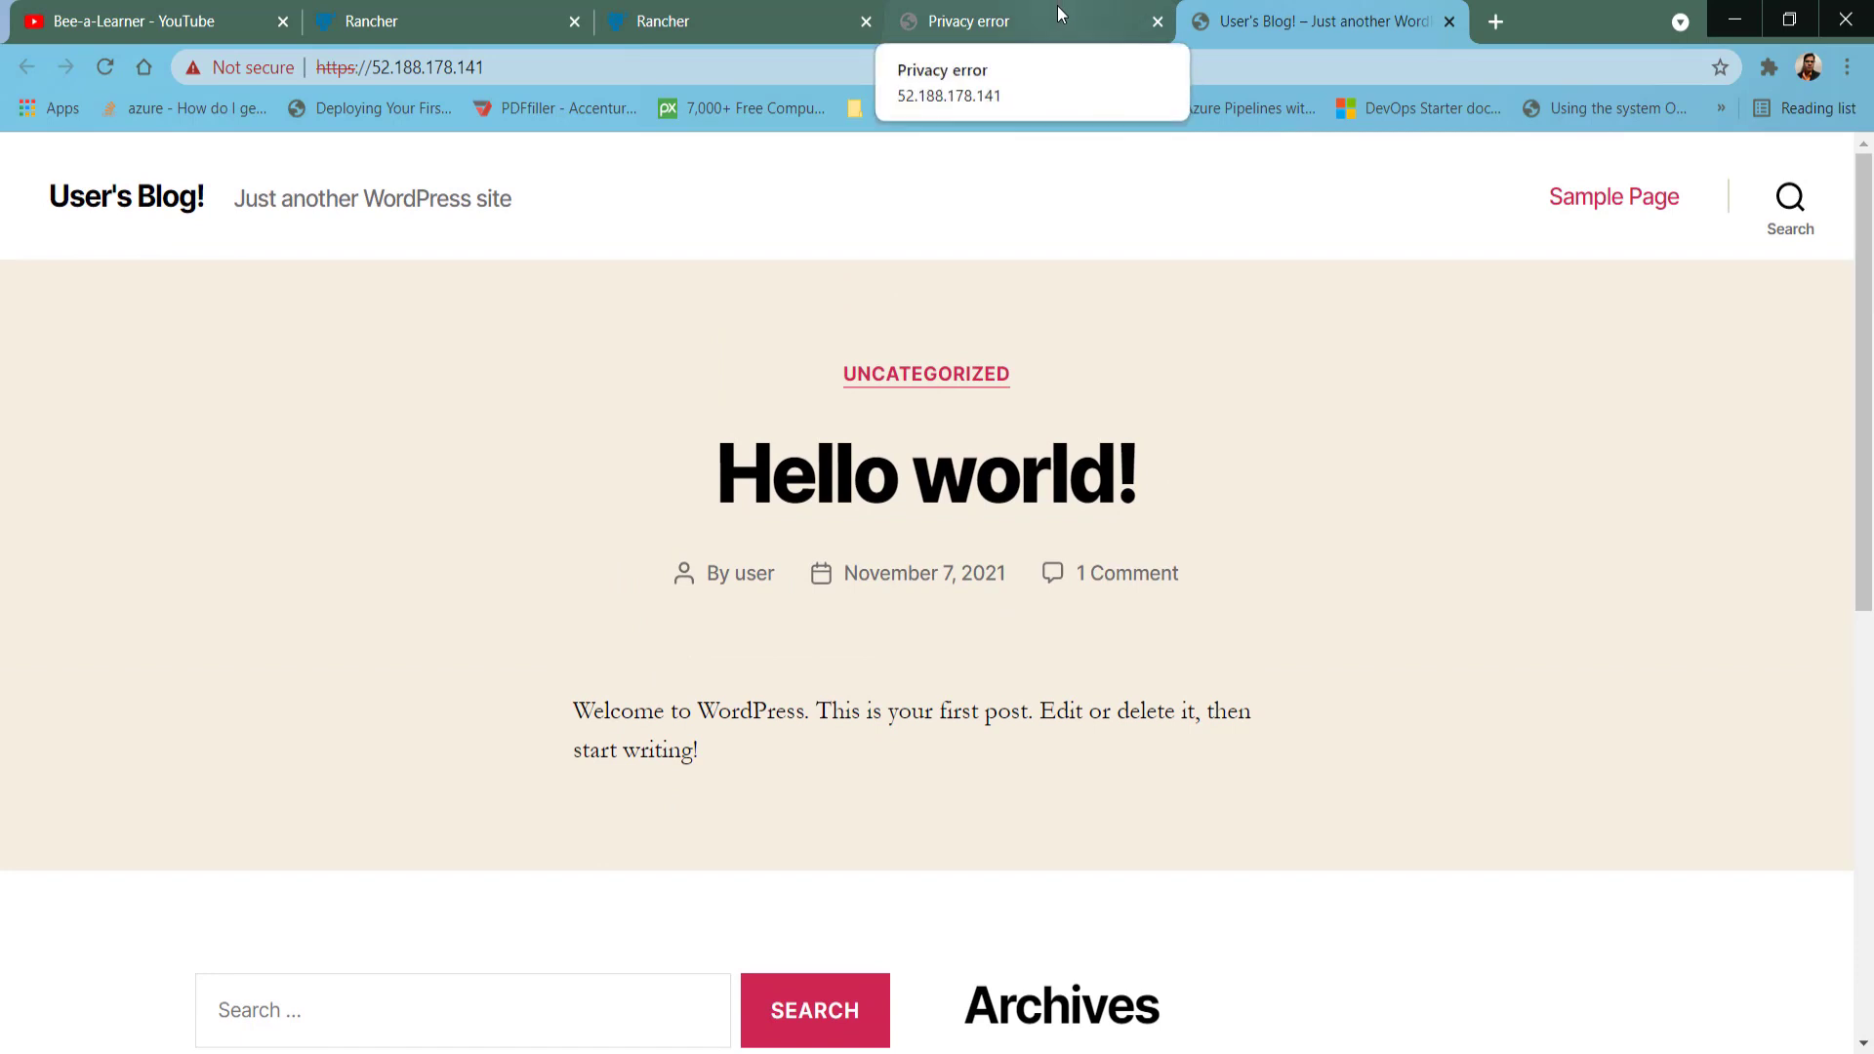
Return to the wordpress app details in Rancher and check the demo-ns namespace in the System project's Namespaces page.
click(731, 2)
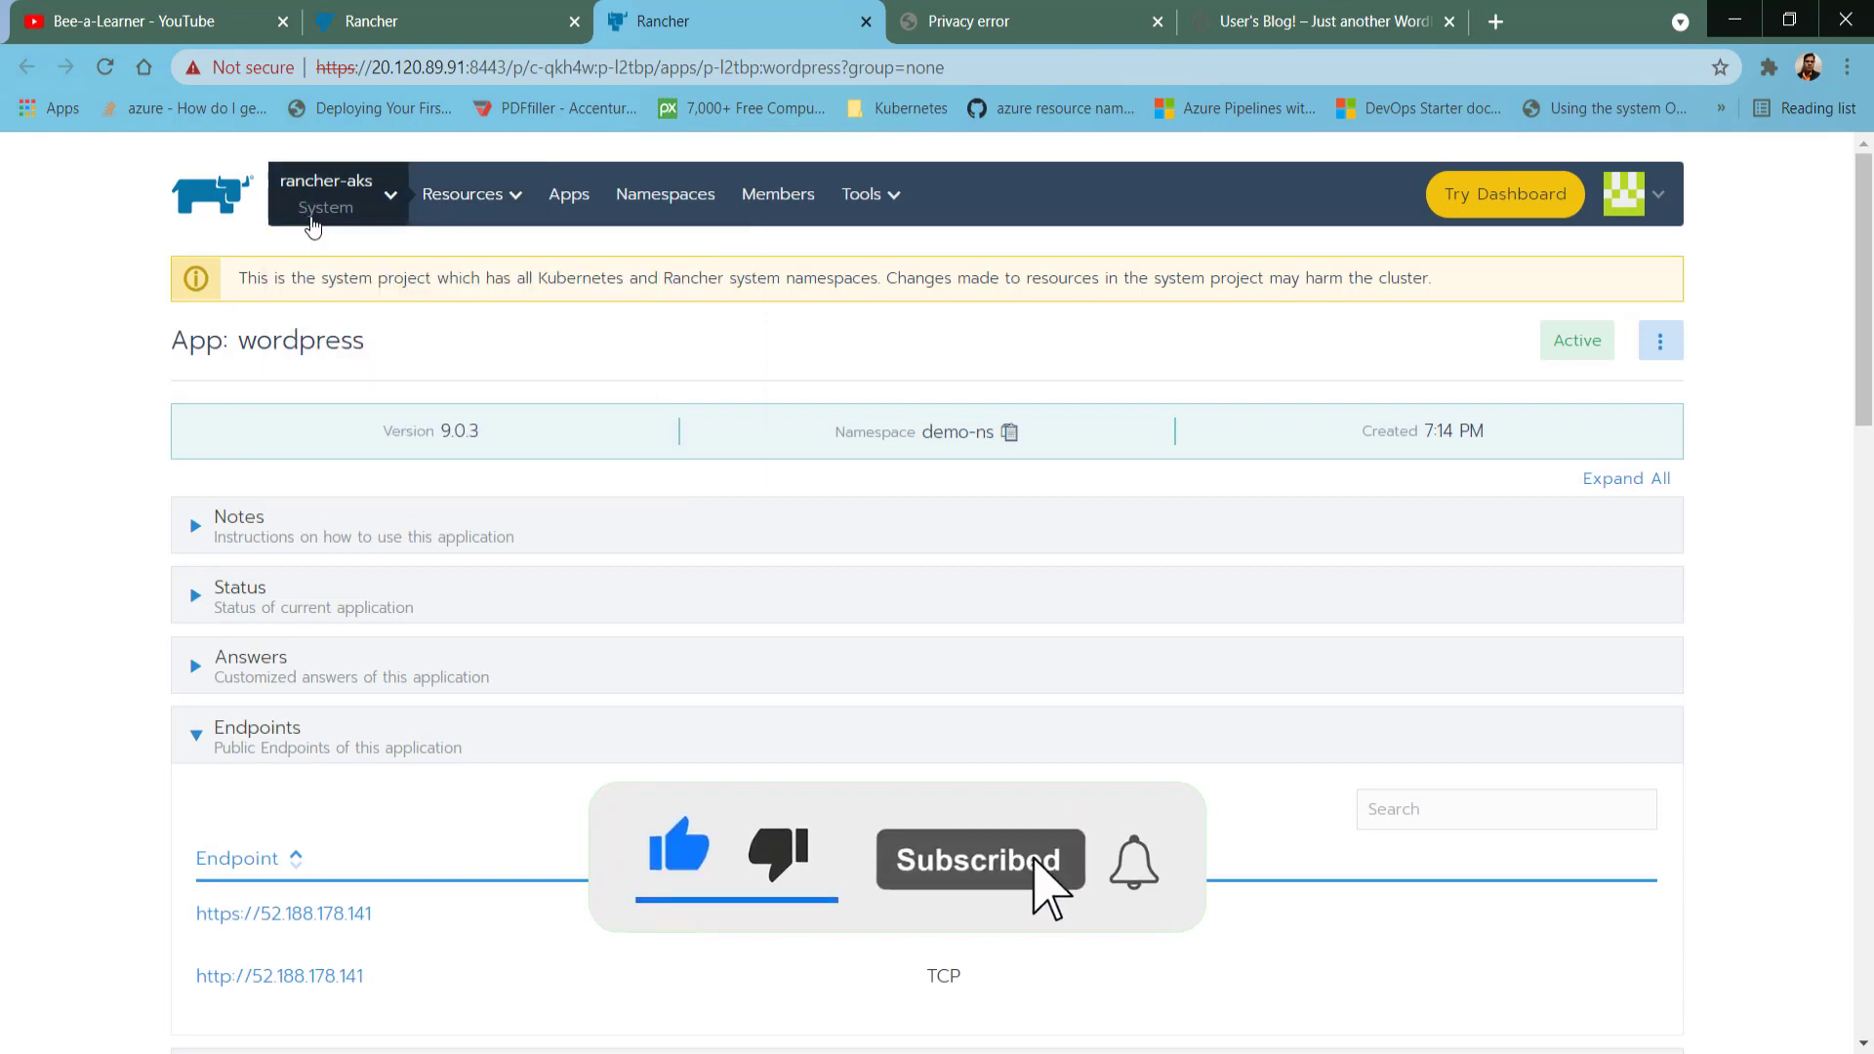
mouse_move(459, 201)
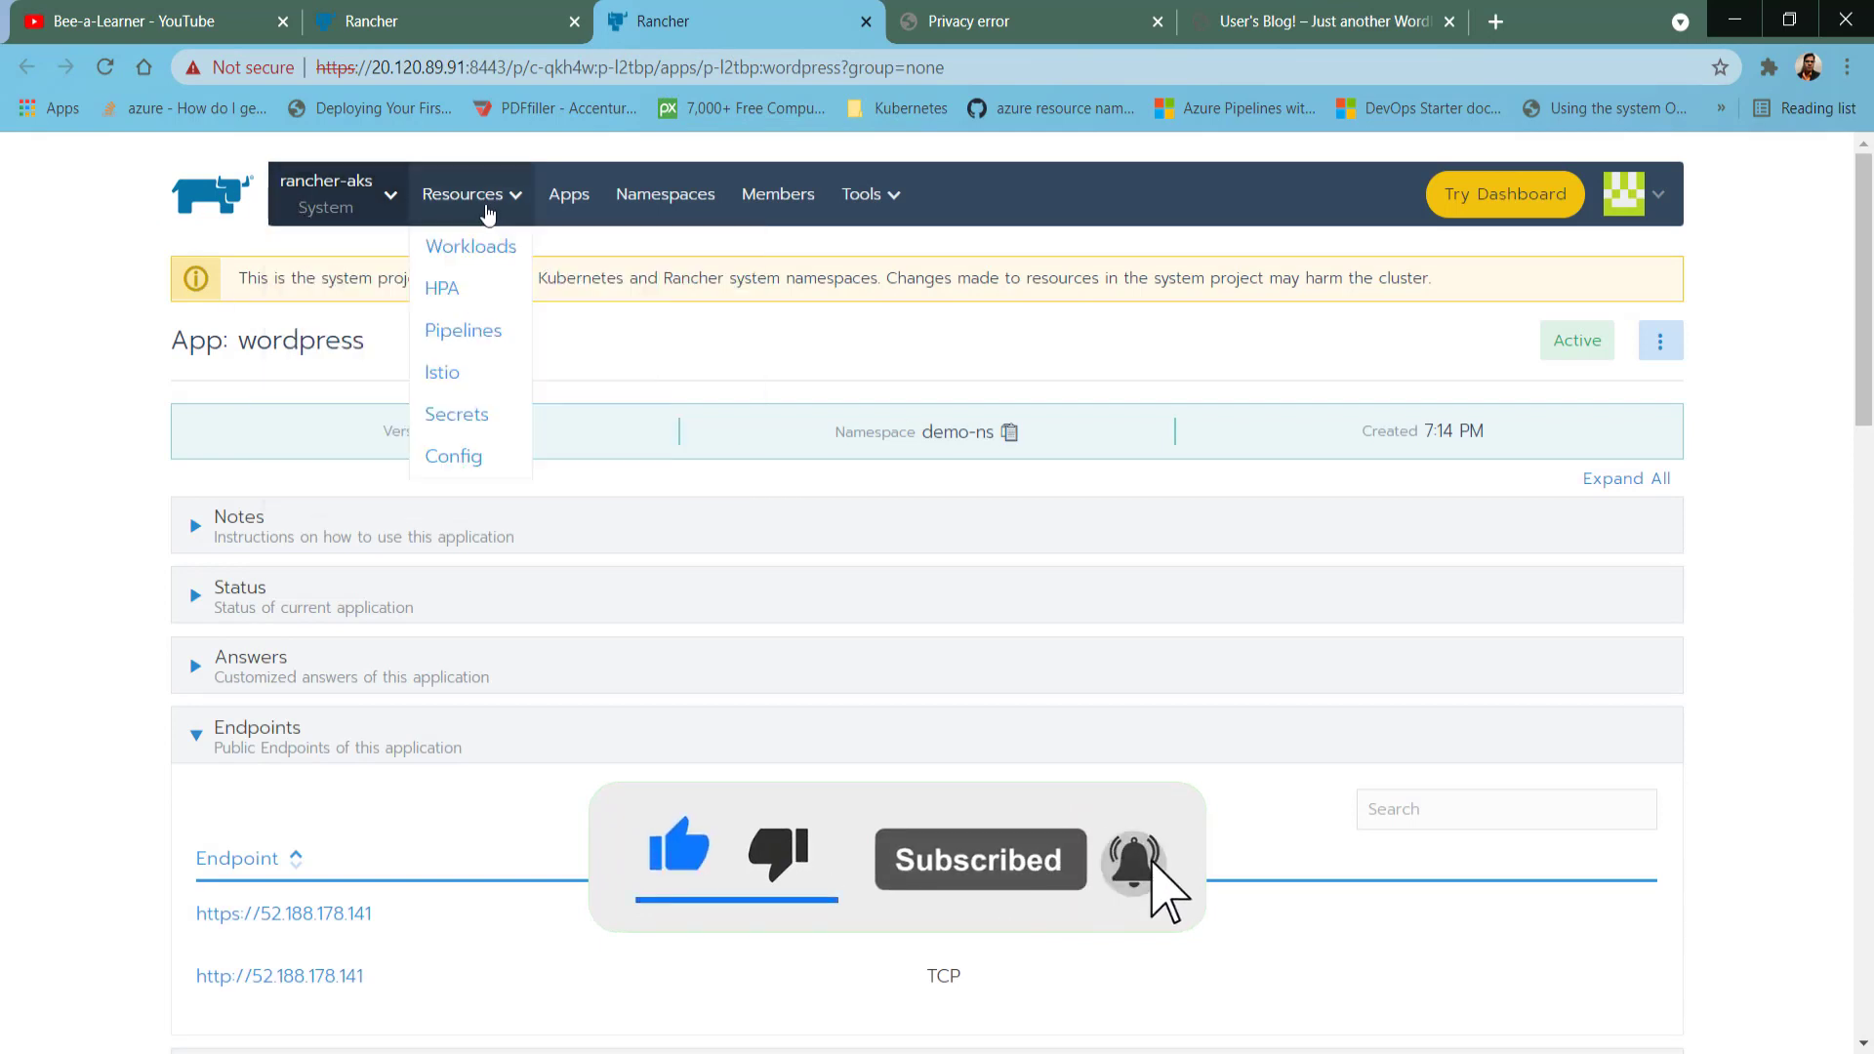
click(659, 197)
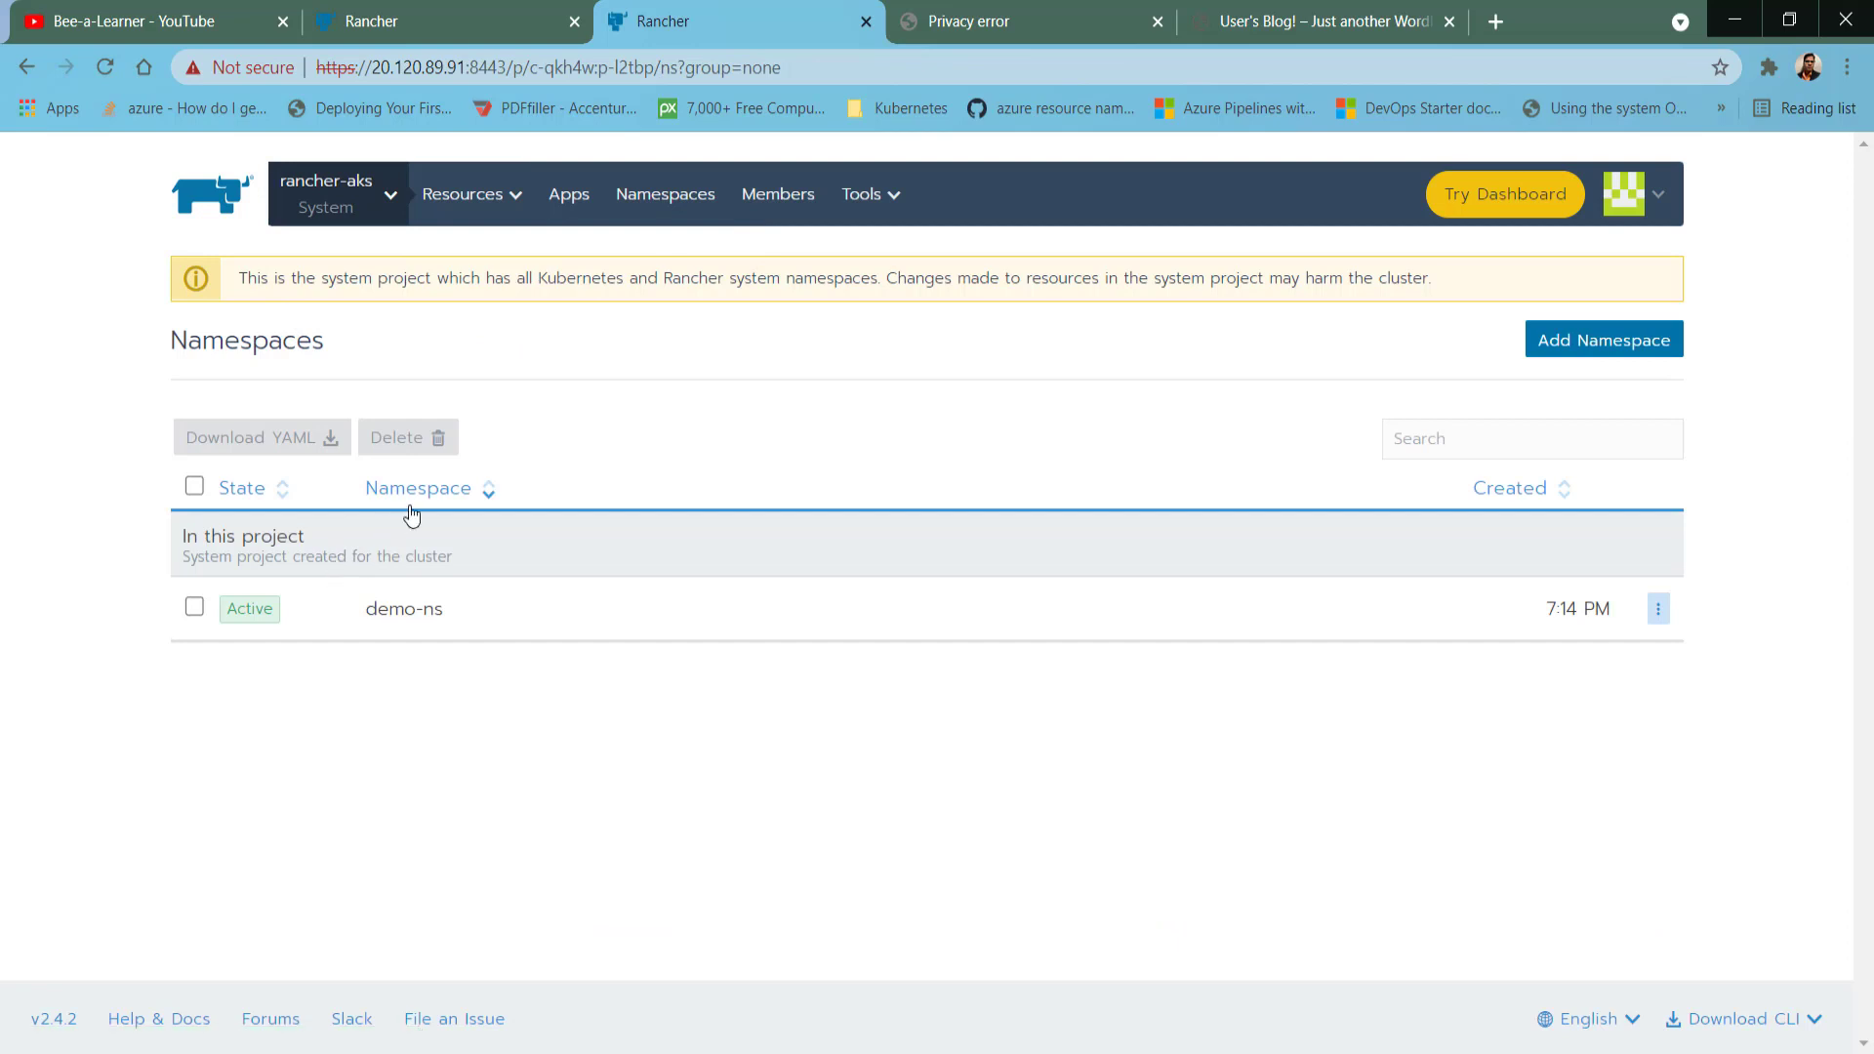
drag(351, 615, 525, 615)
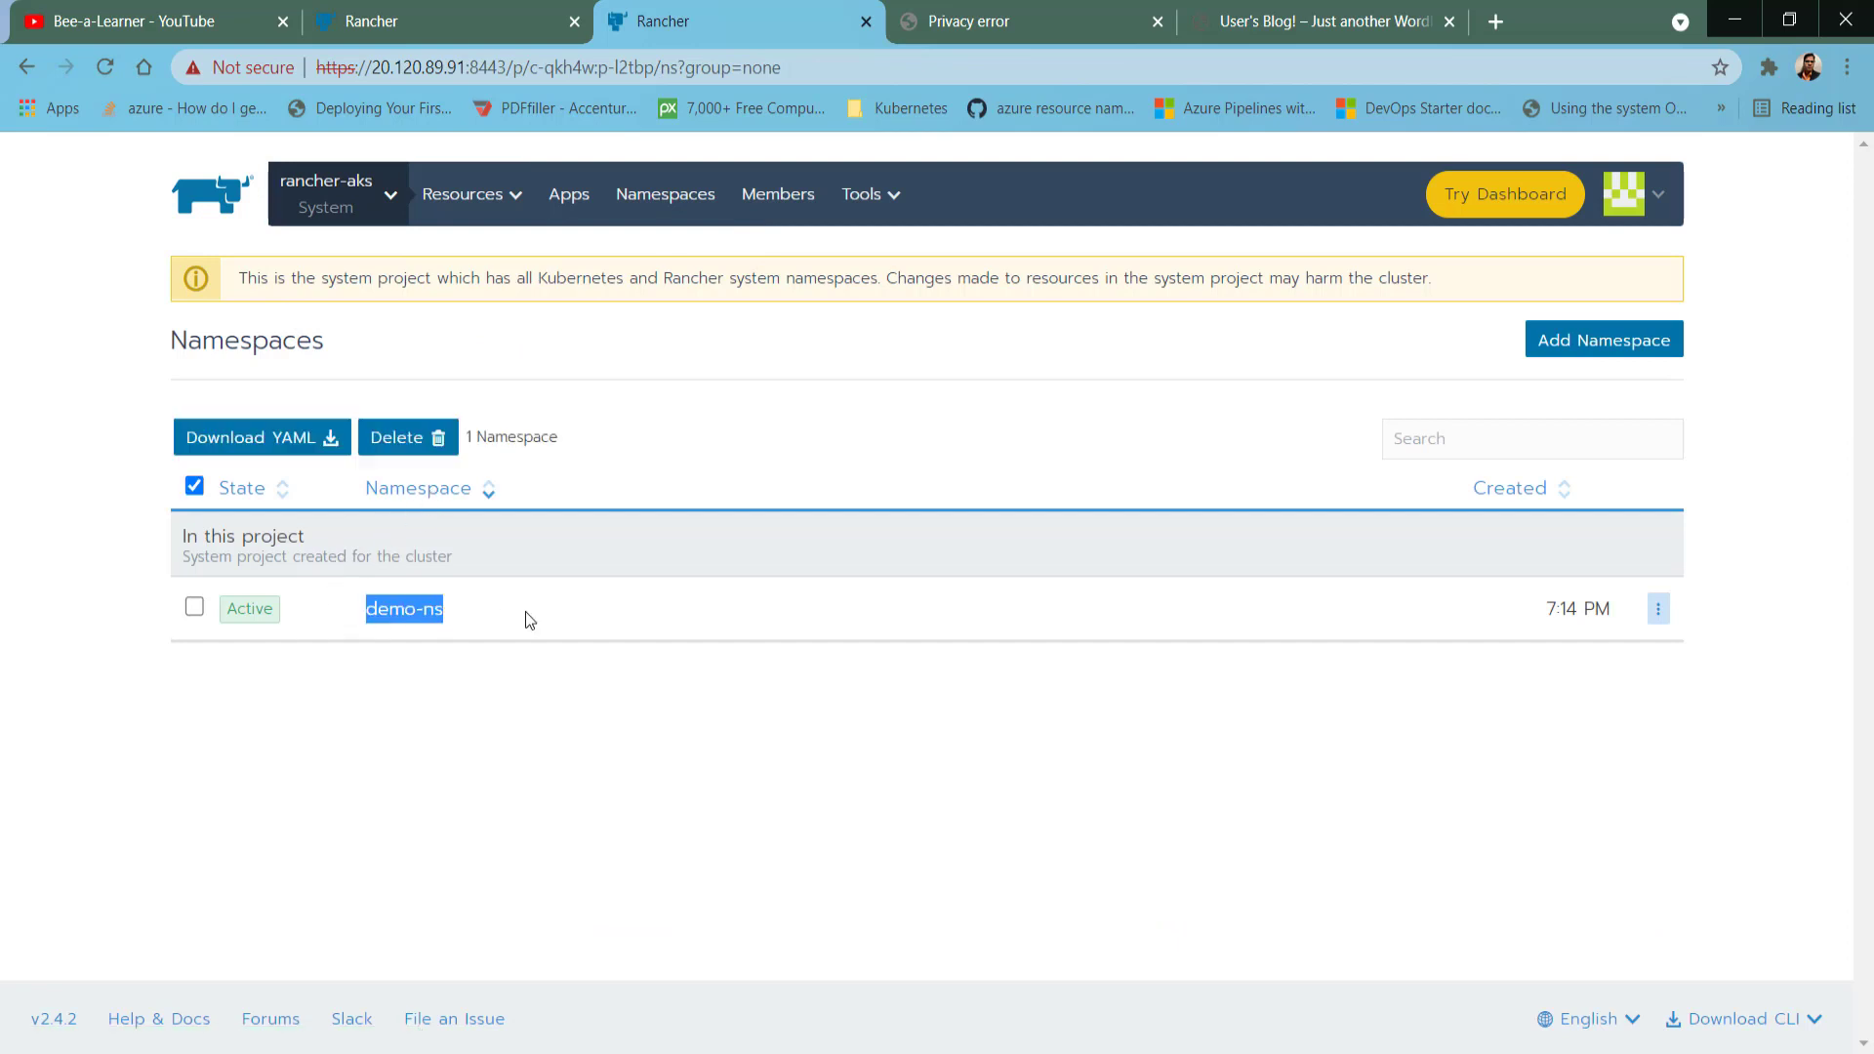
click(480, 675)
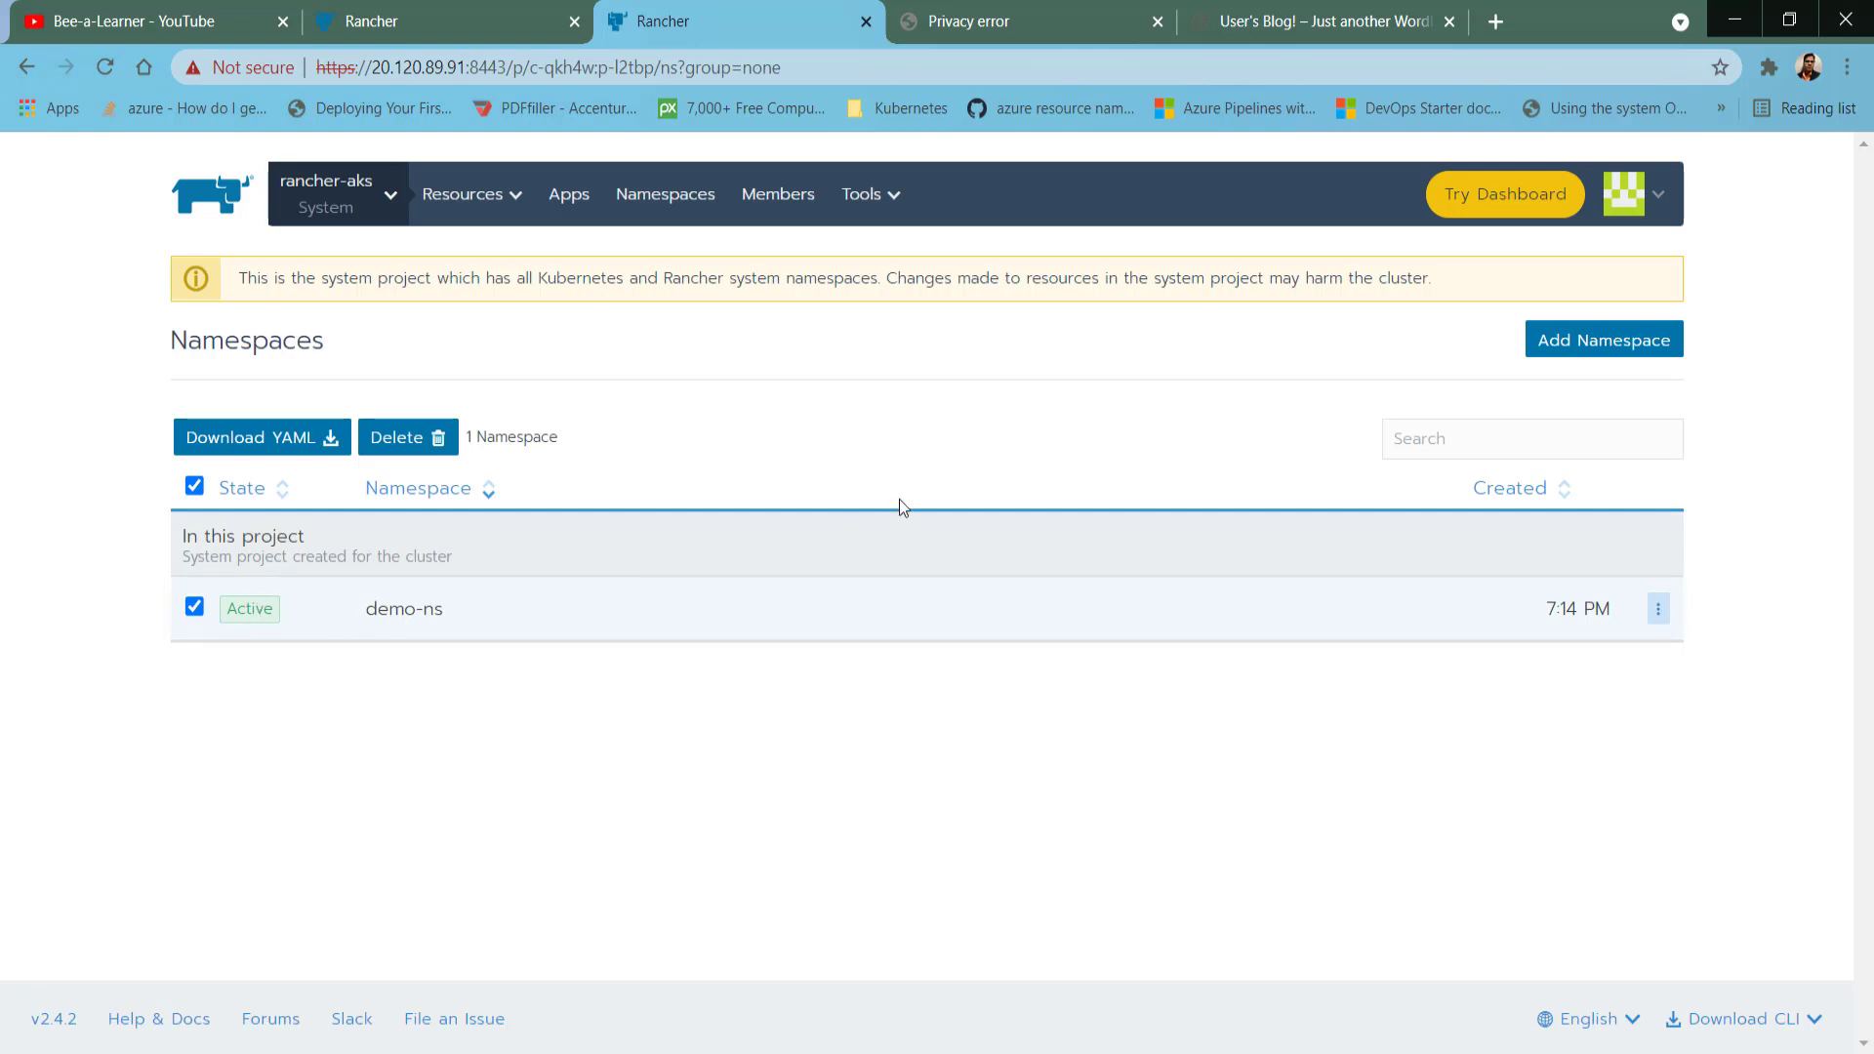
Open the Upgrade form of the wordpress app and review its configuration, database and load balancing settings.
click(569, 196)
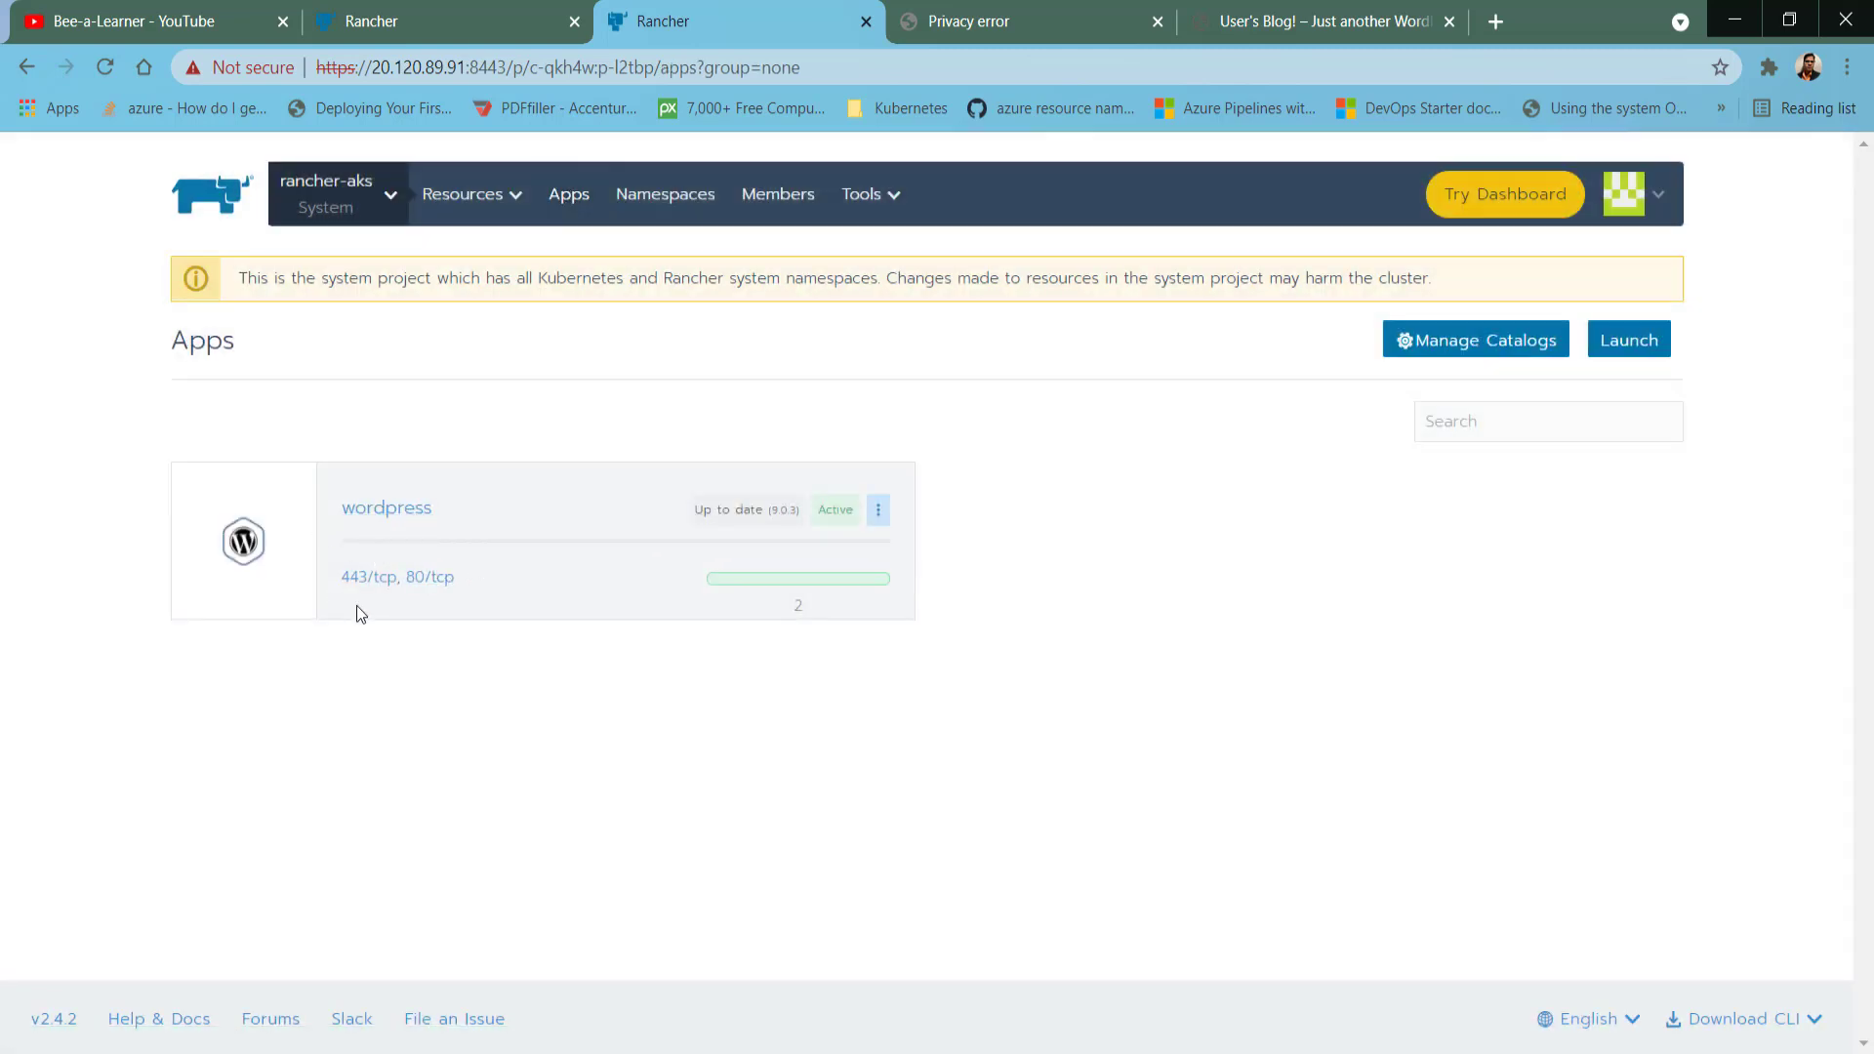
click(876, 517)
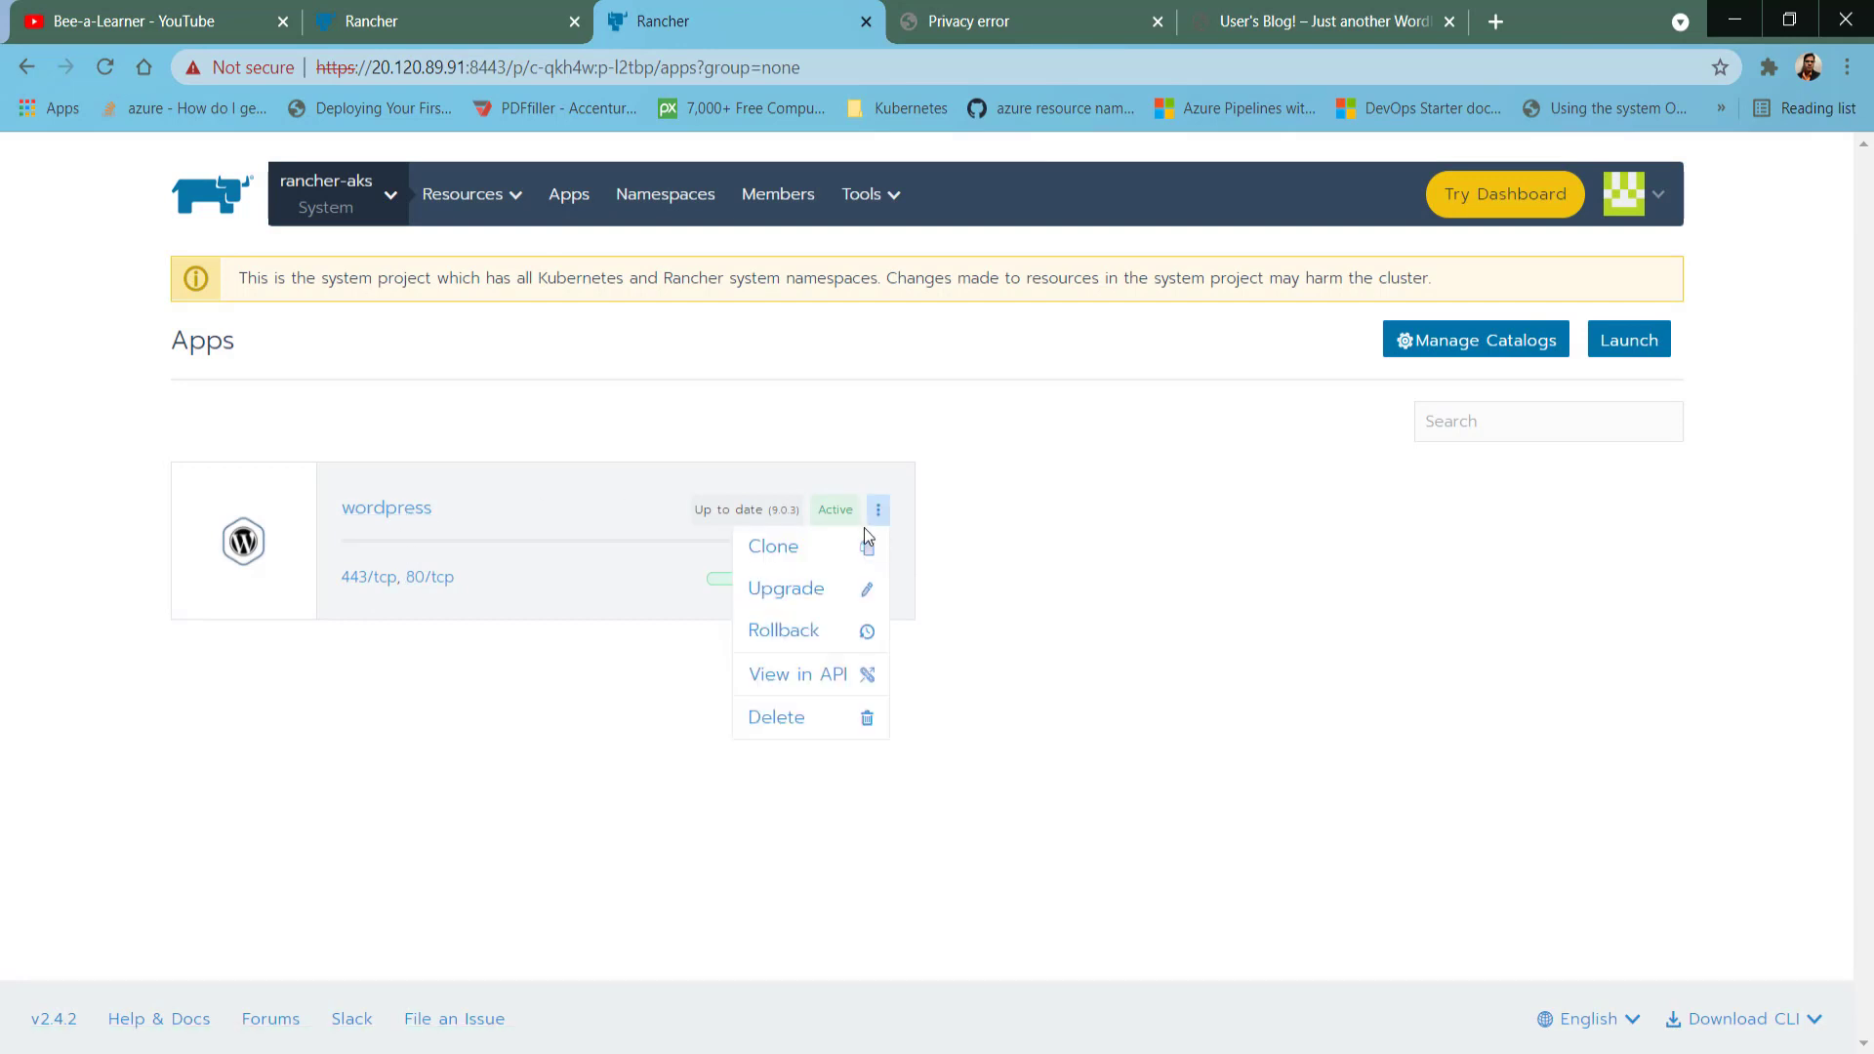
click(787, 591)
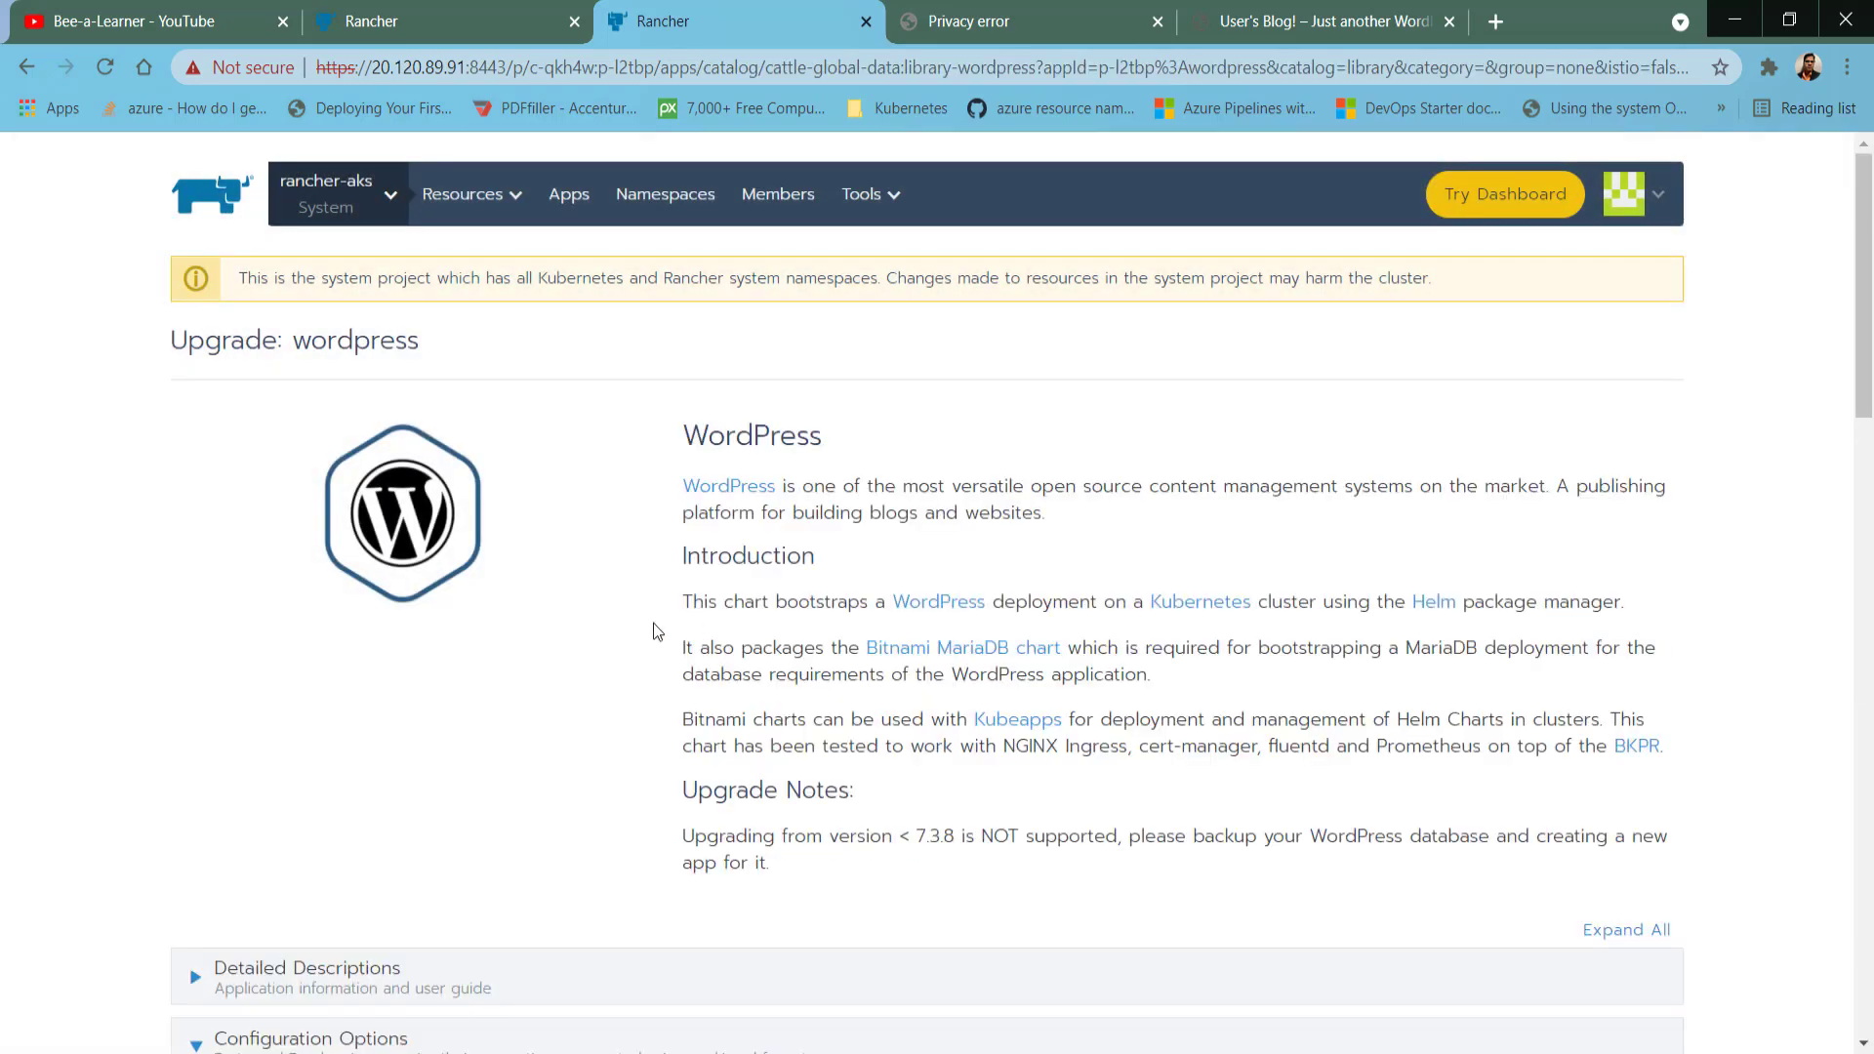
scroll(653, 623, down, 18)
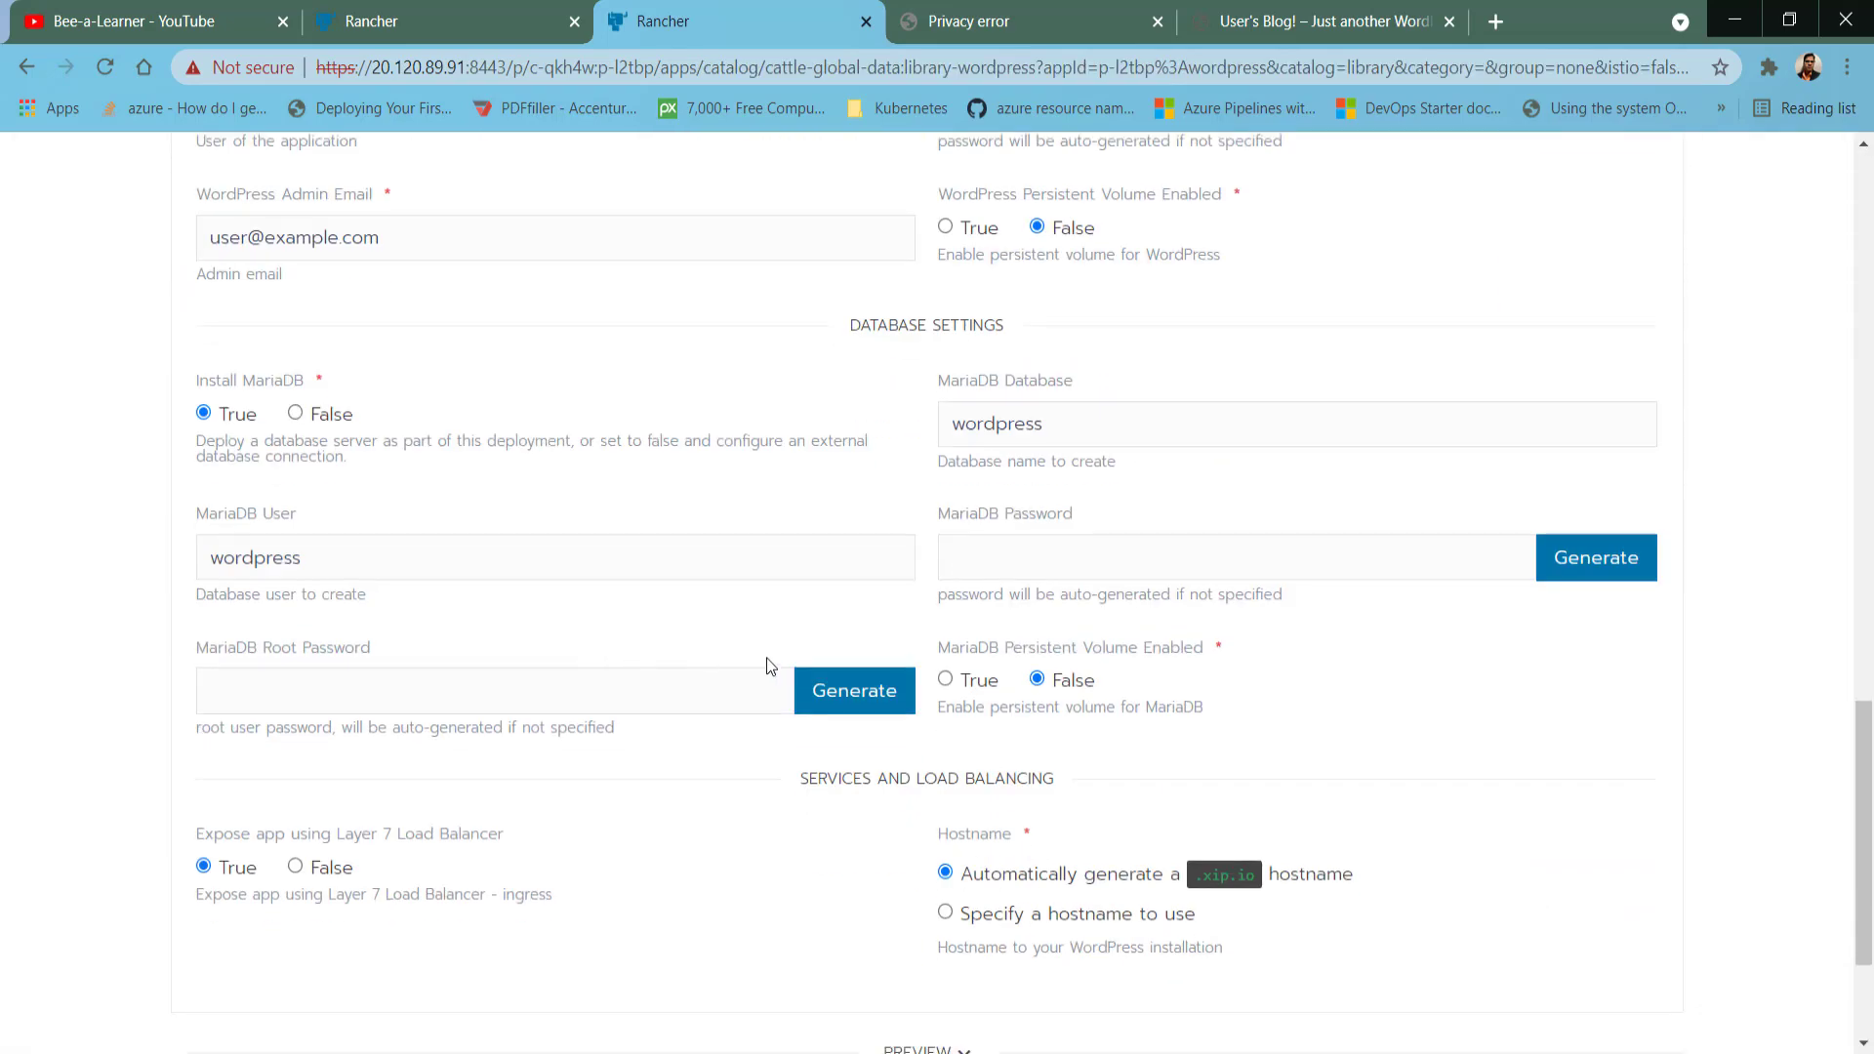
Finish reviewing the wordpress upgrade form and open the Workloads page of the System project in rancher-aks.
scroll(773, 664, down, 3)
scroll(773, 663, up, 20)
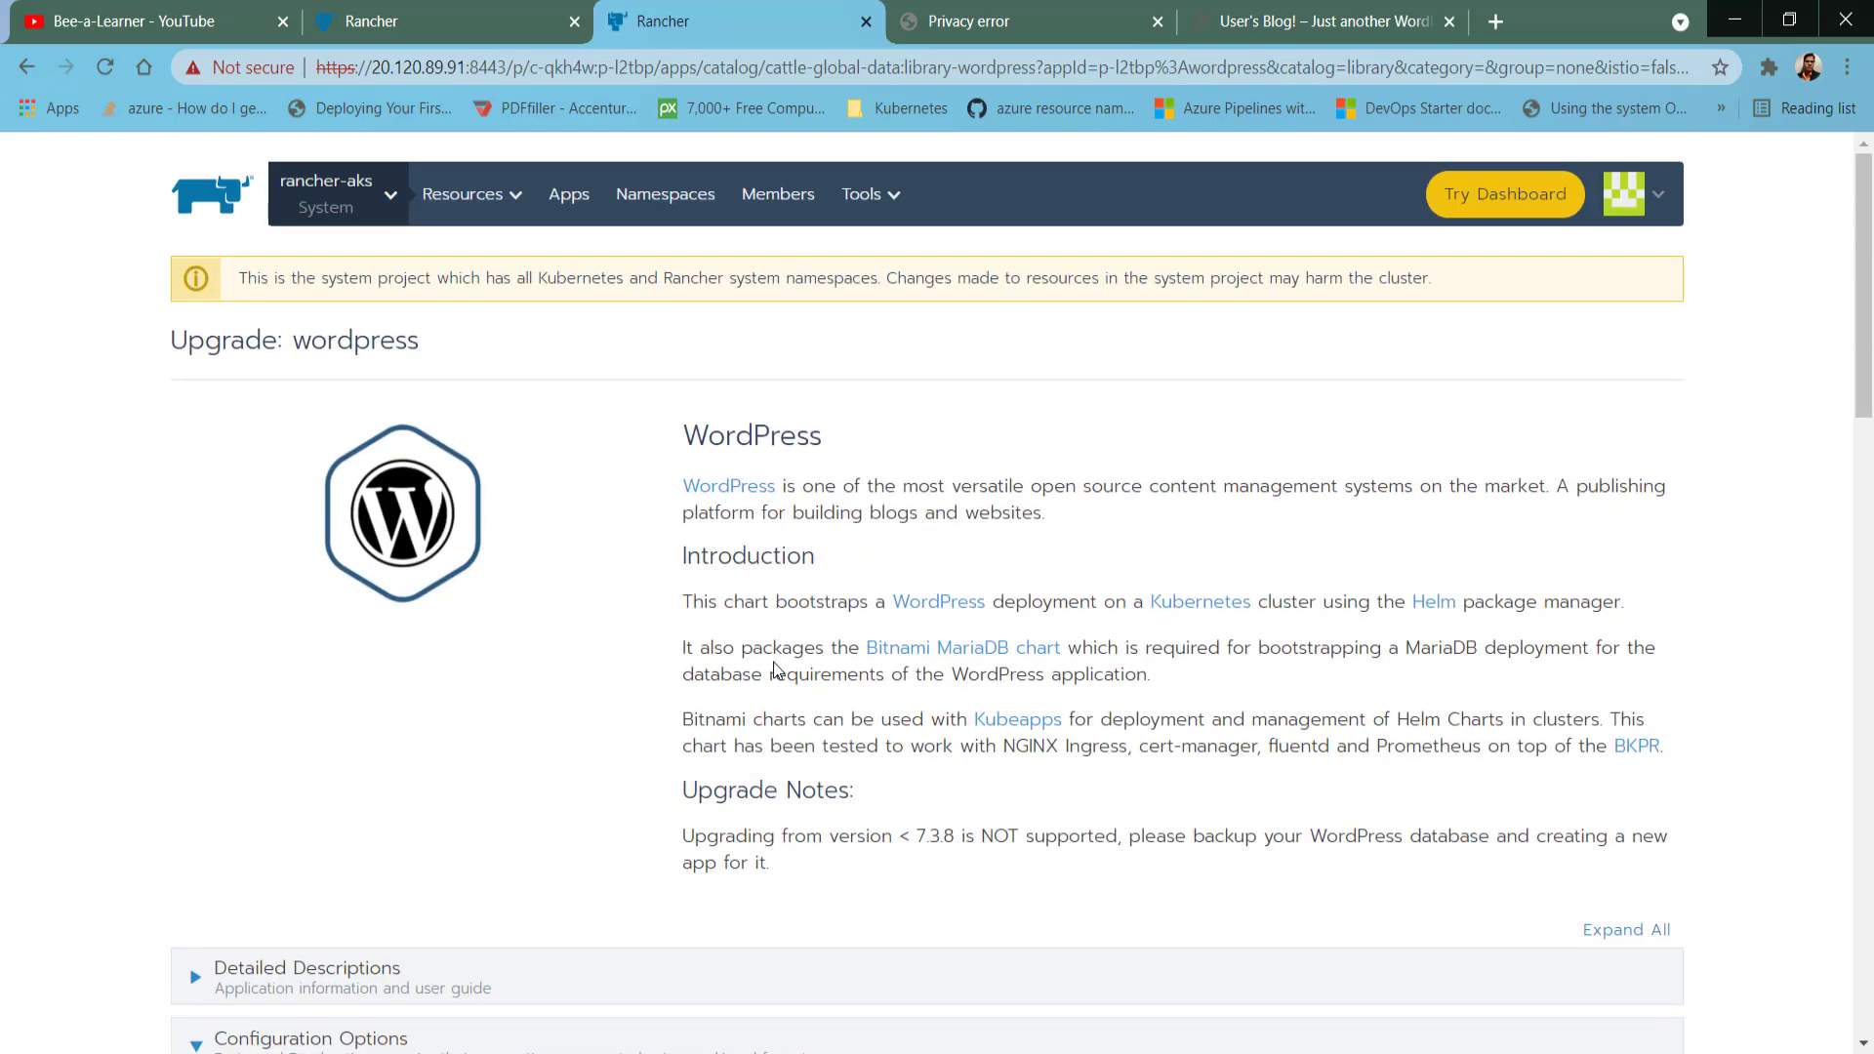
mouse_move(487, 221)
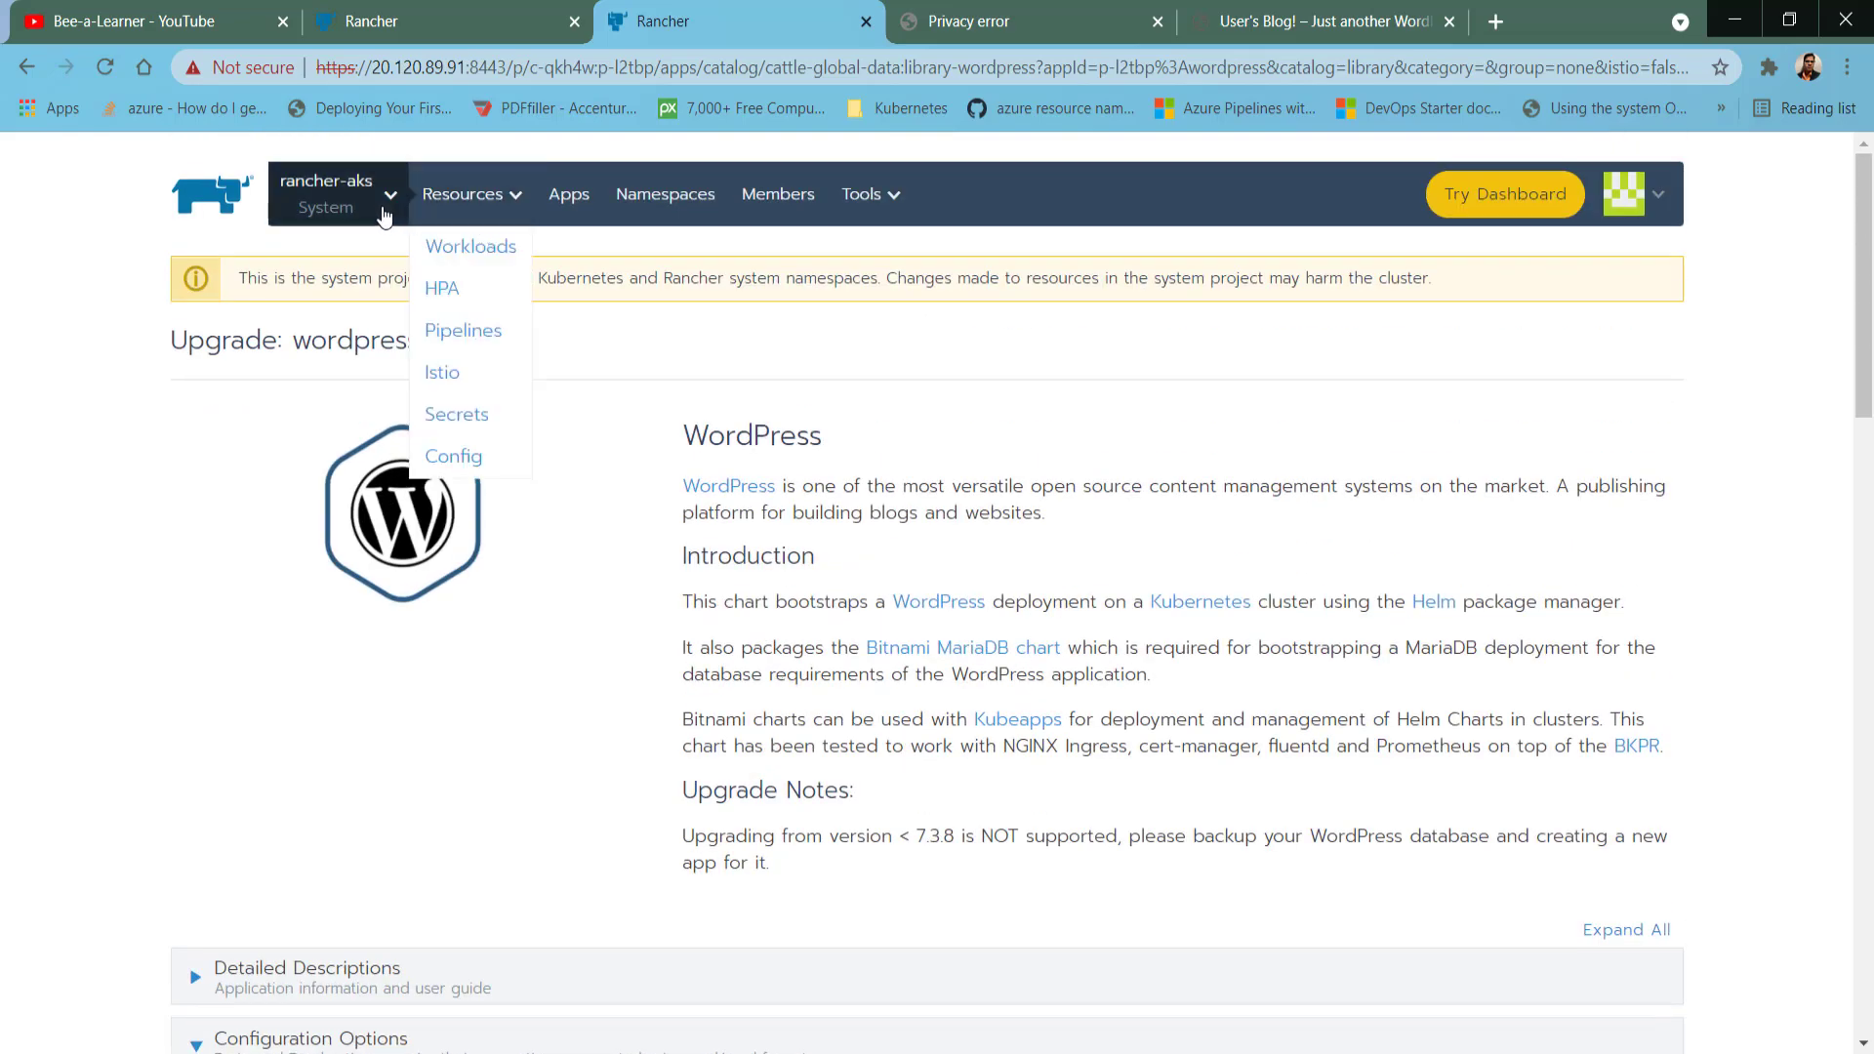
mouse_move(385, 200)
click(561, 423)
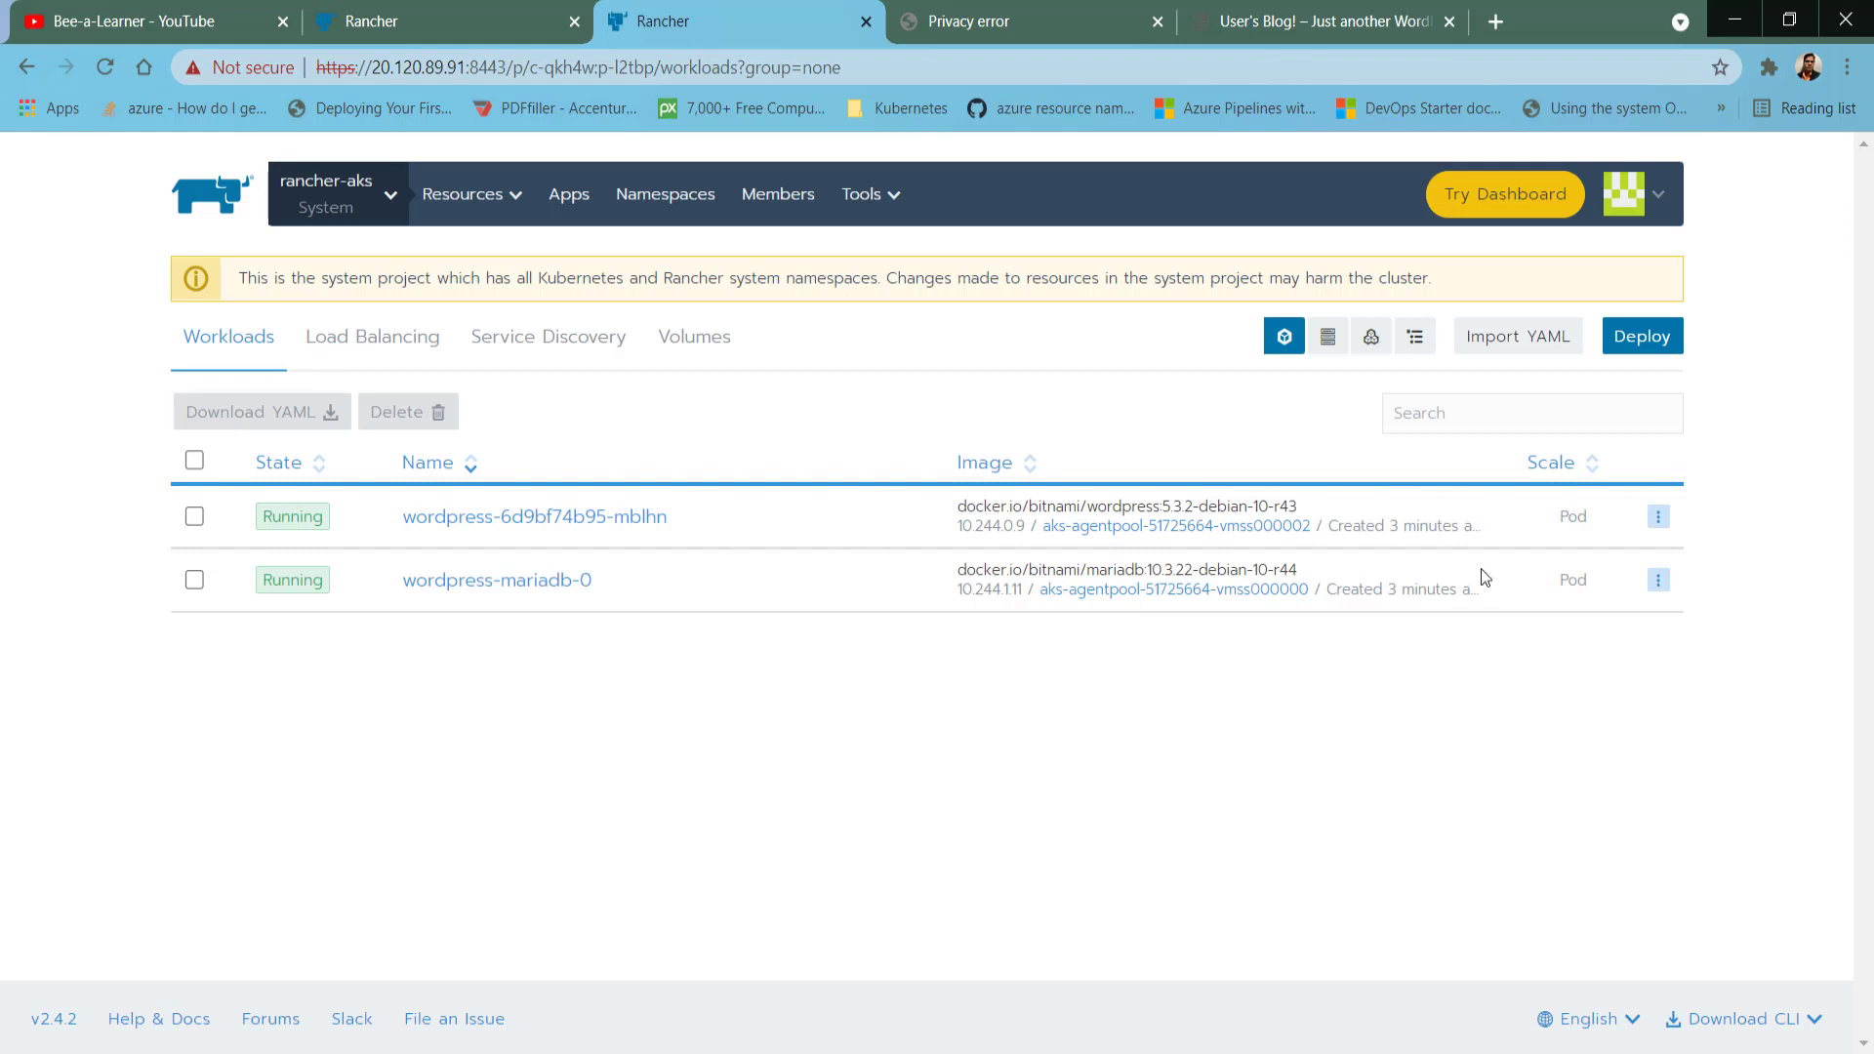
Select the wordpress-6d9bf74b95-mblhn pod in the workload list, try to view its YAML, and cancel the editor.
drag(1552, 527, 1611, 523)
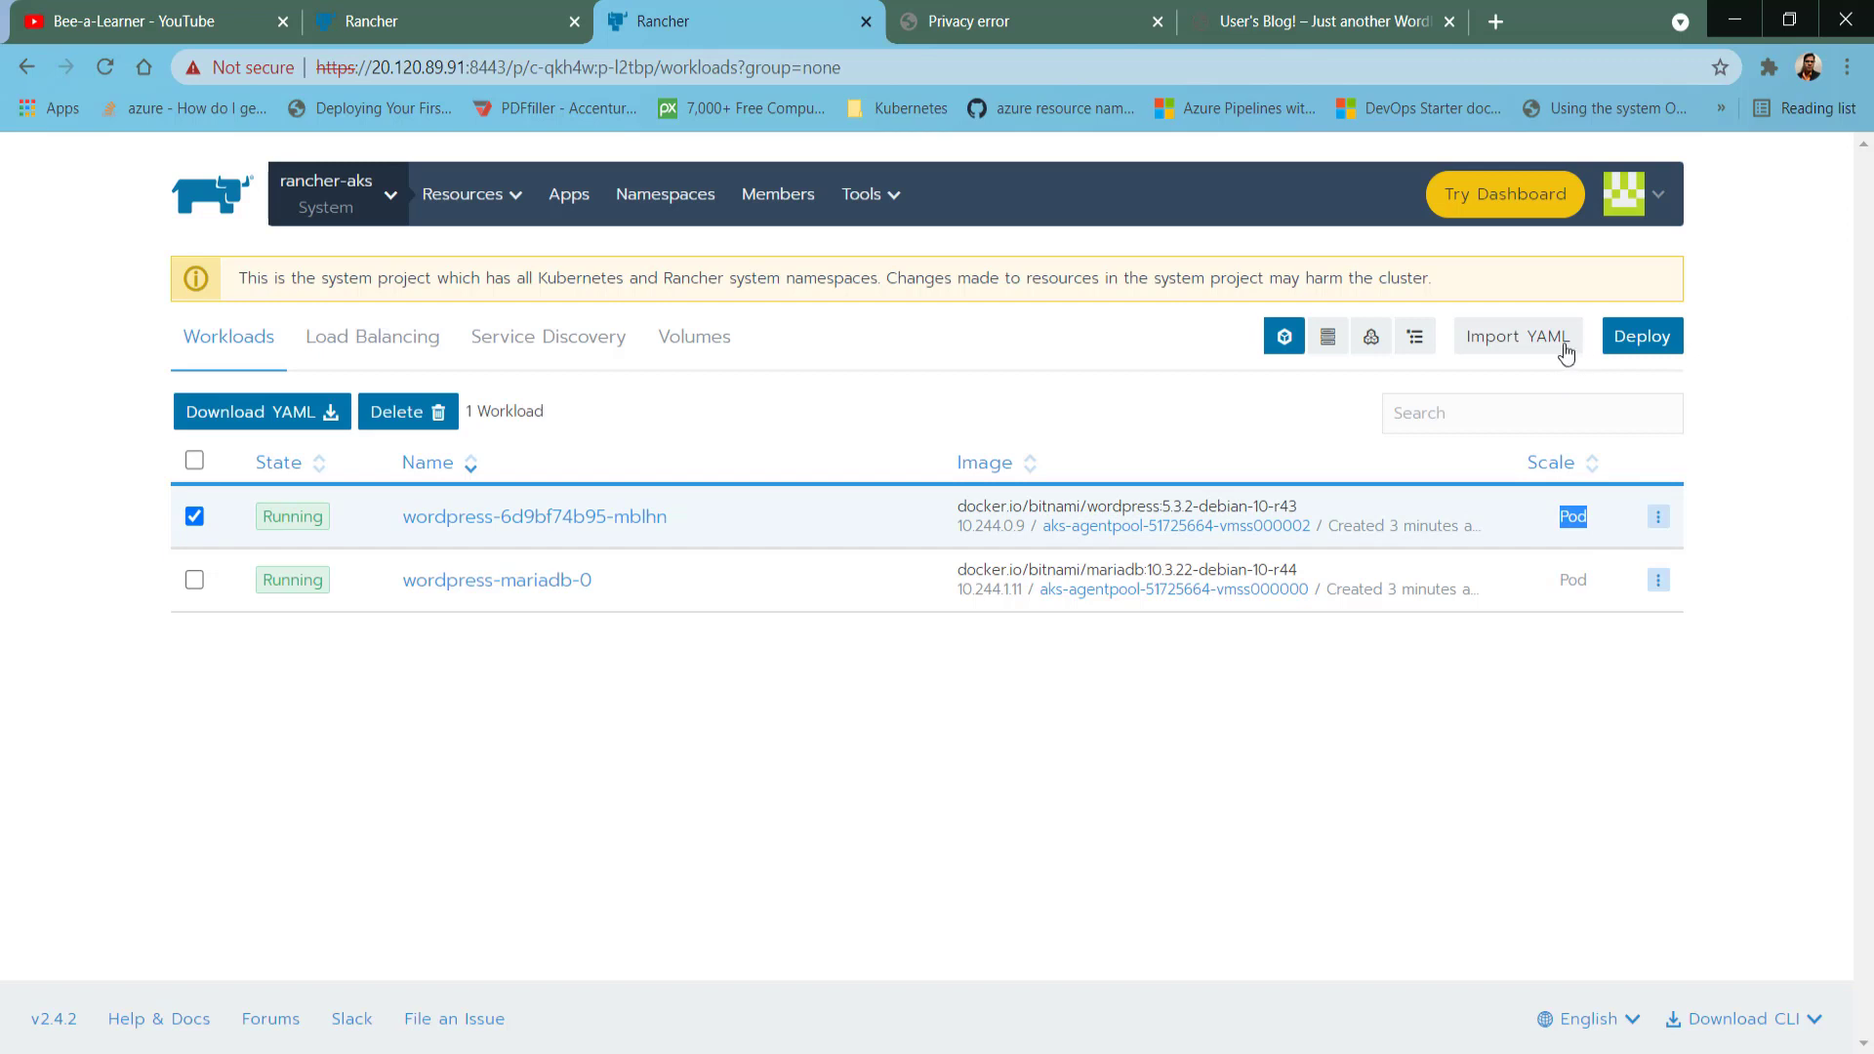
click(1658, 518)
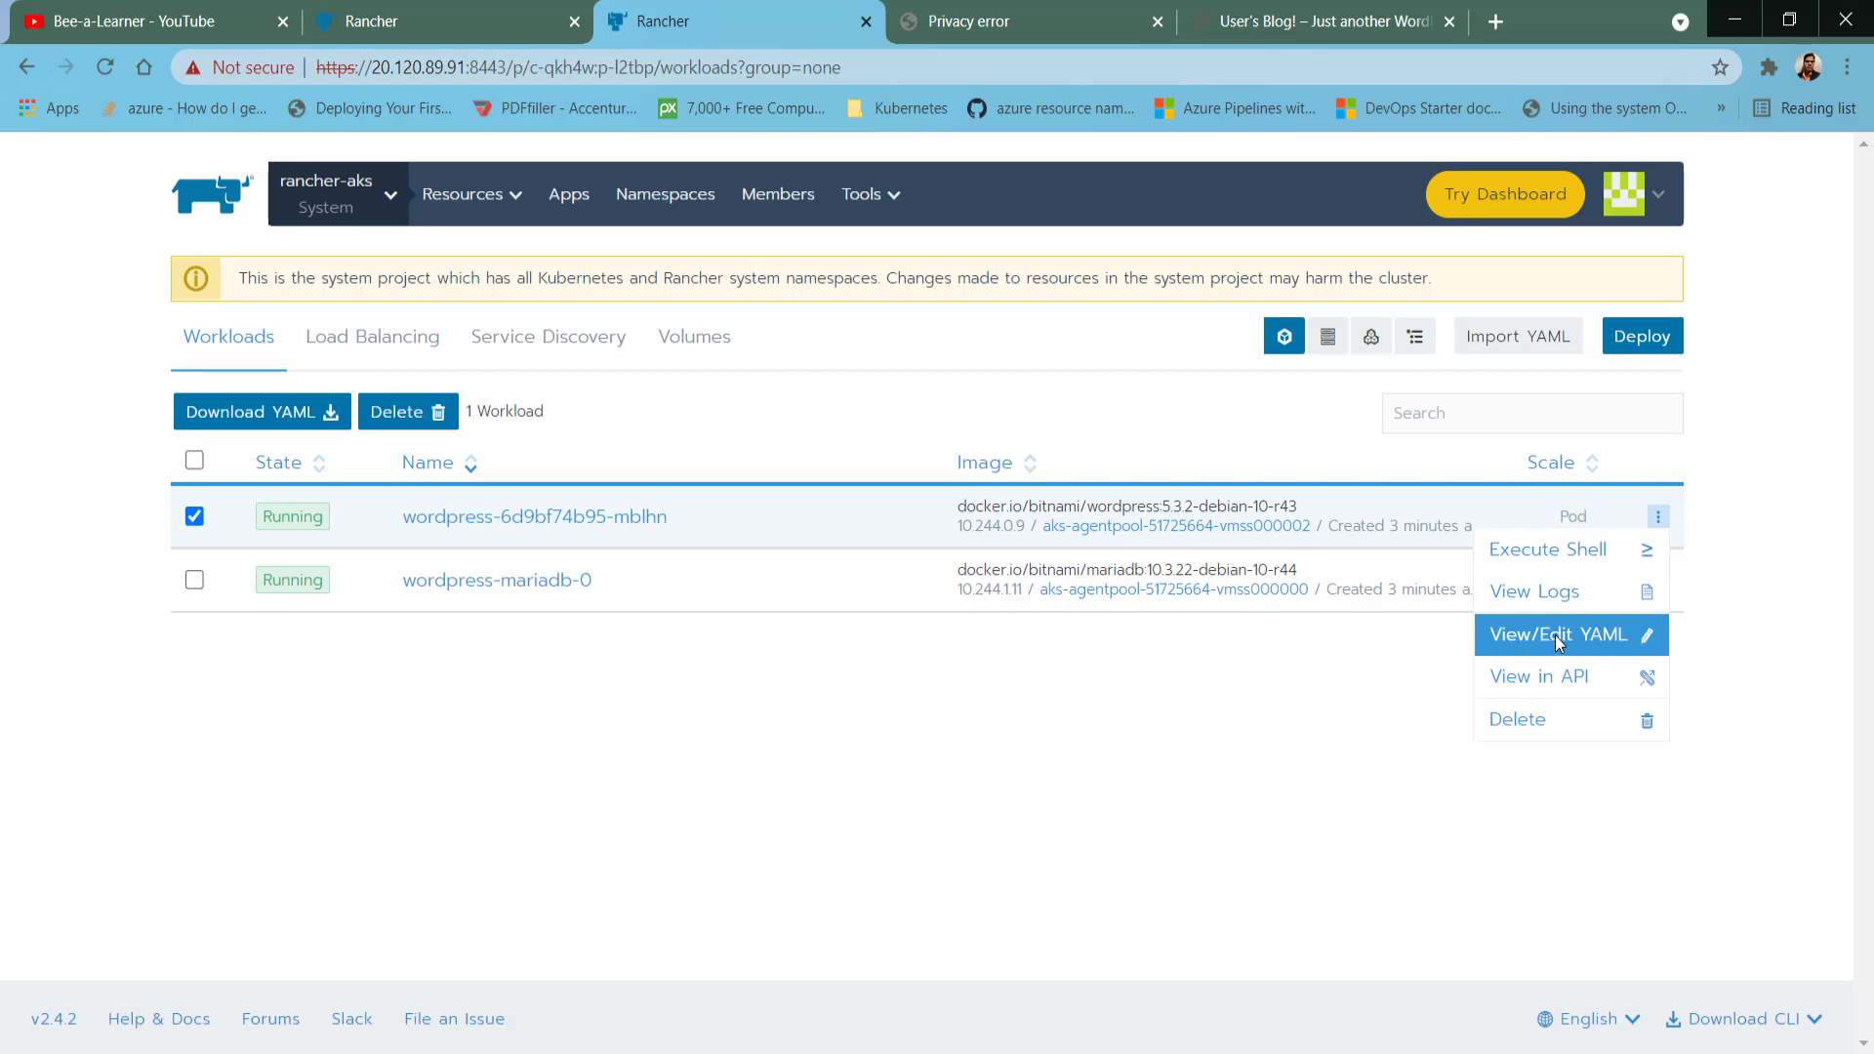
click(1559, 642)
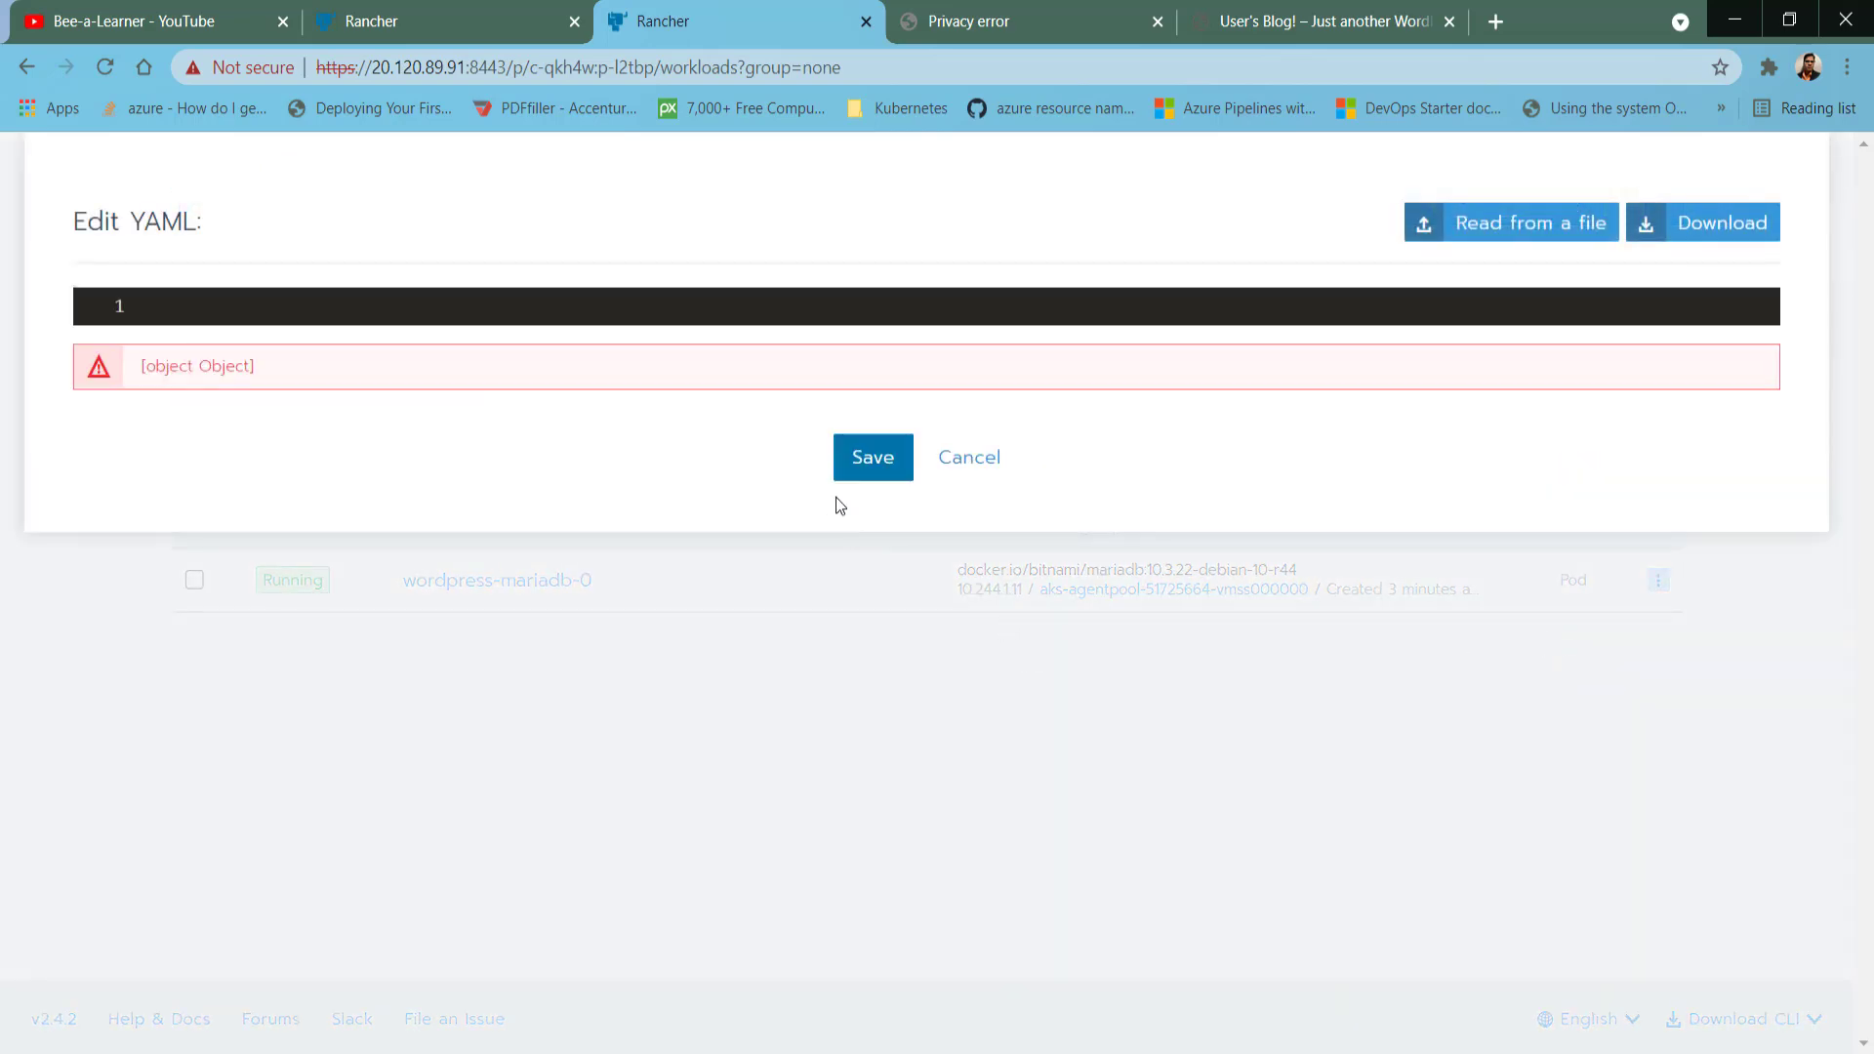
click(936, 459)
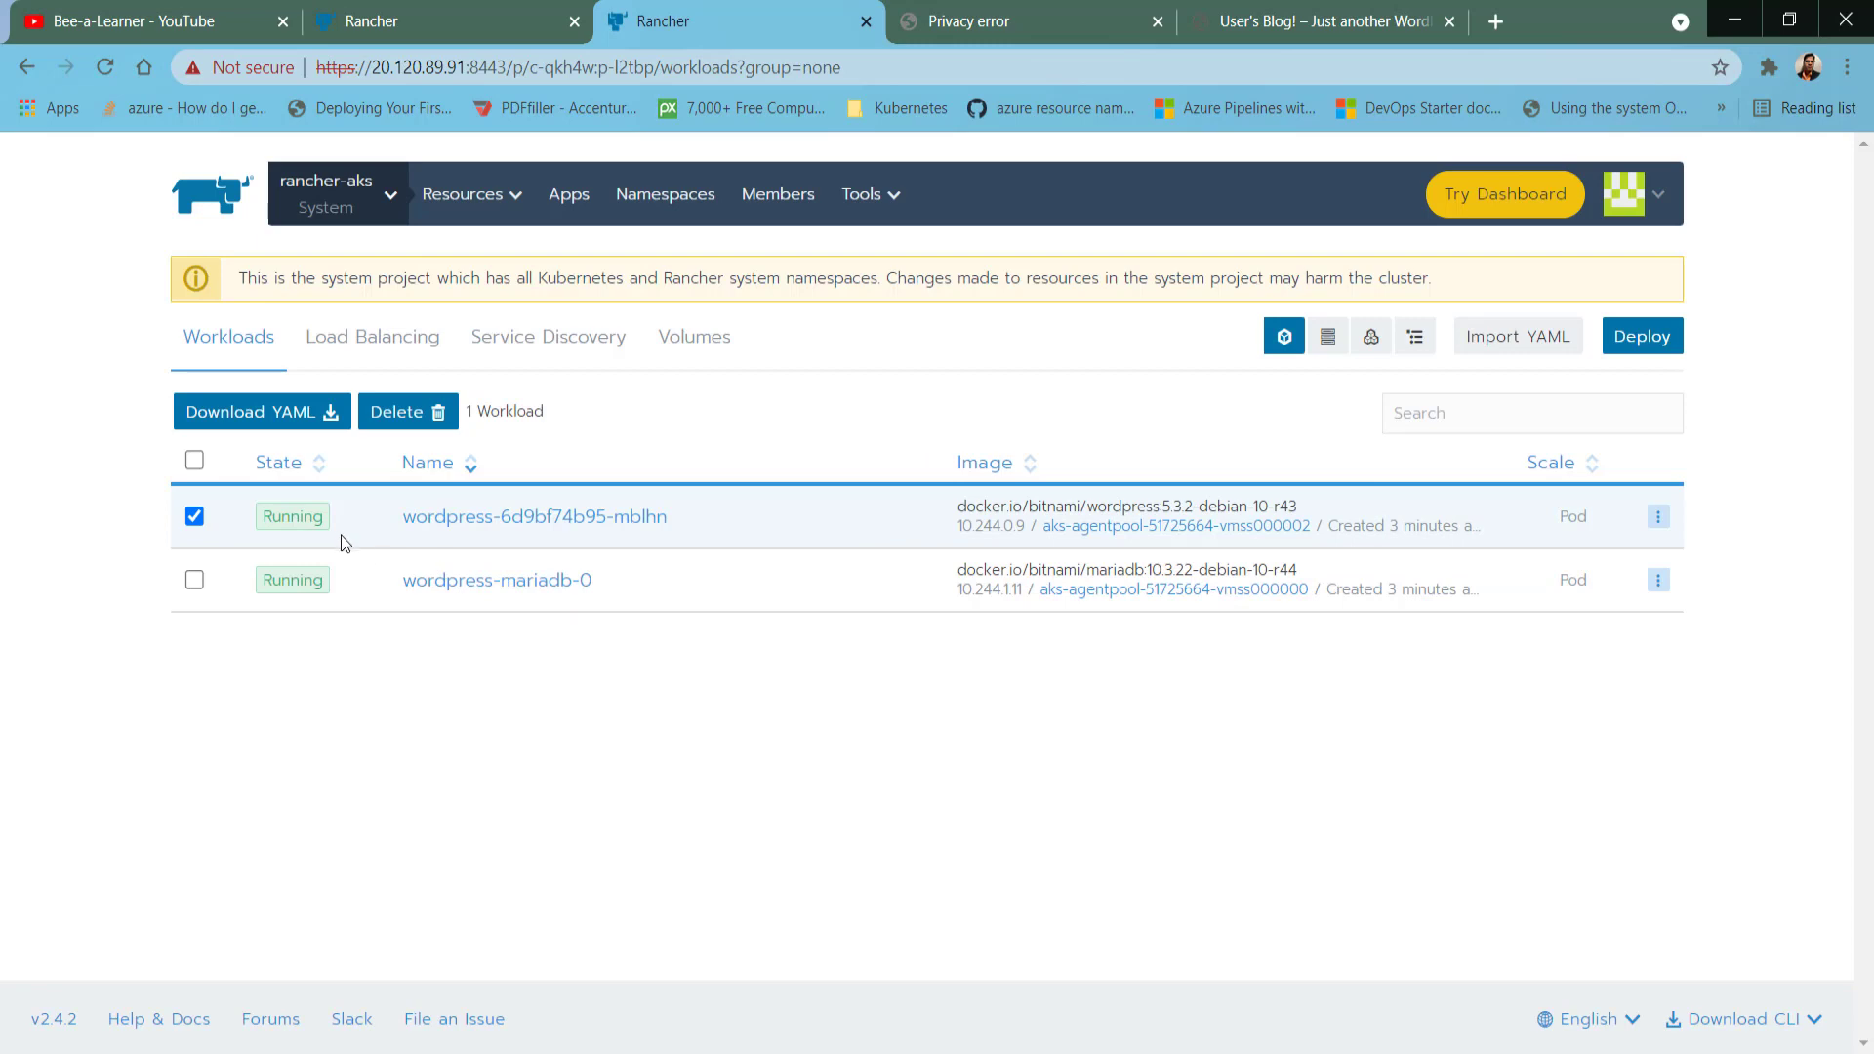
Open the wordpress-6d9bf74b95-mblhn pod's details page, try to view its YAML from there, and cancel the editor.
click(611, 517)
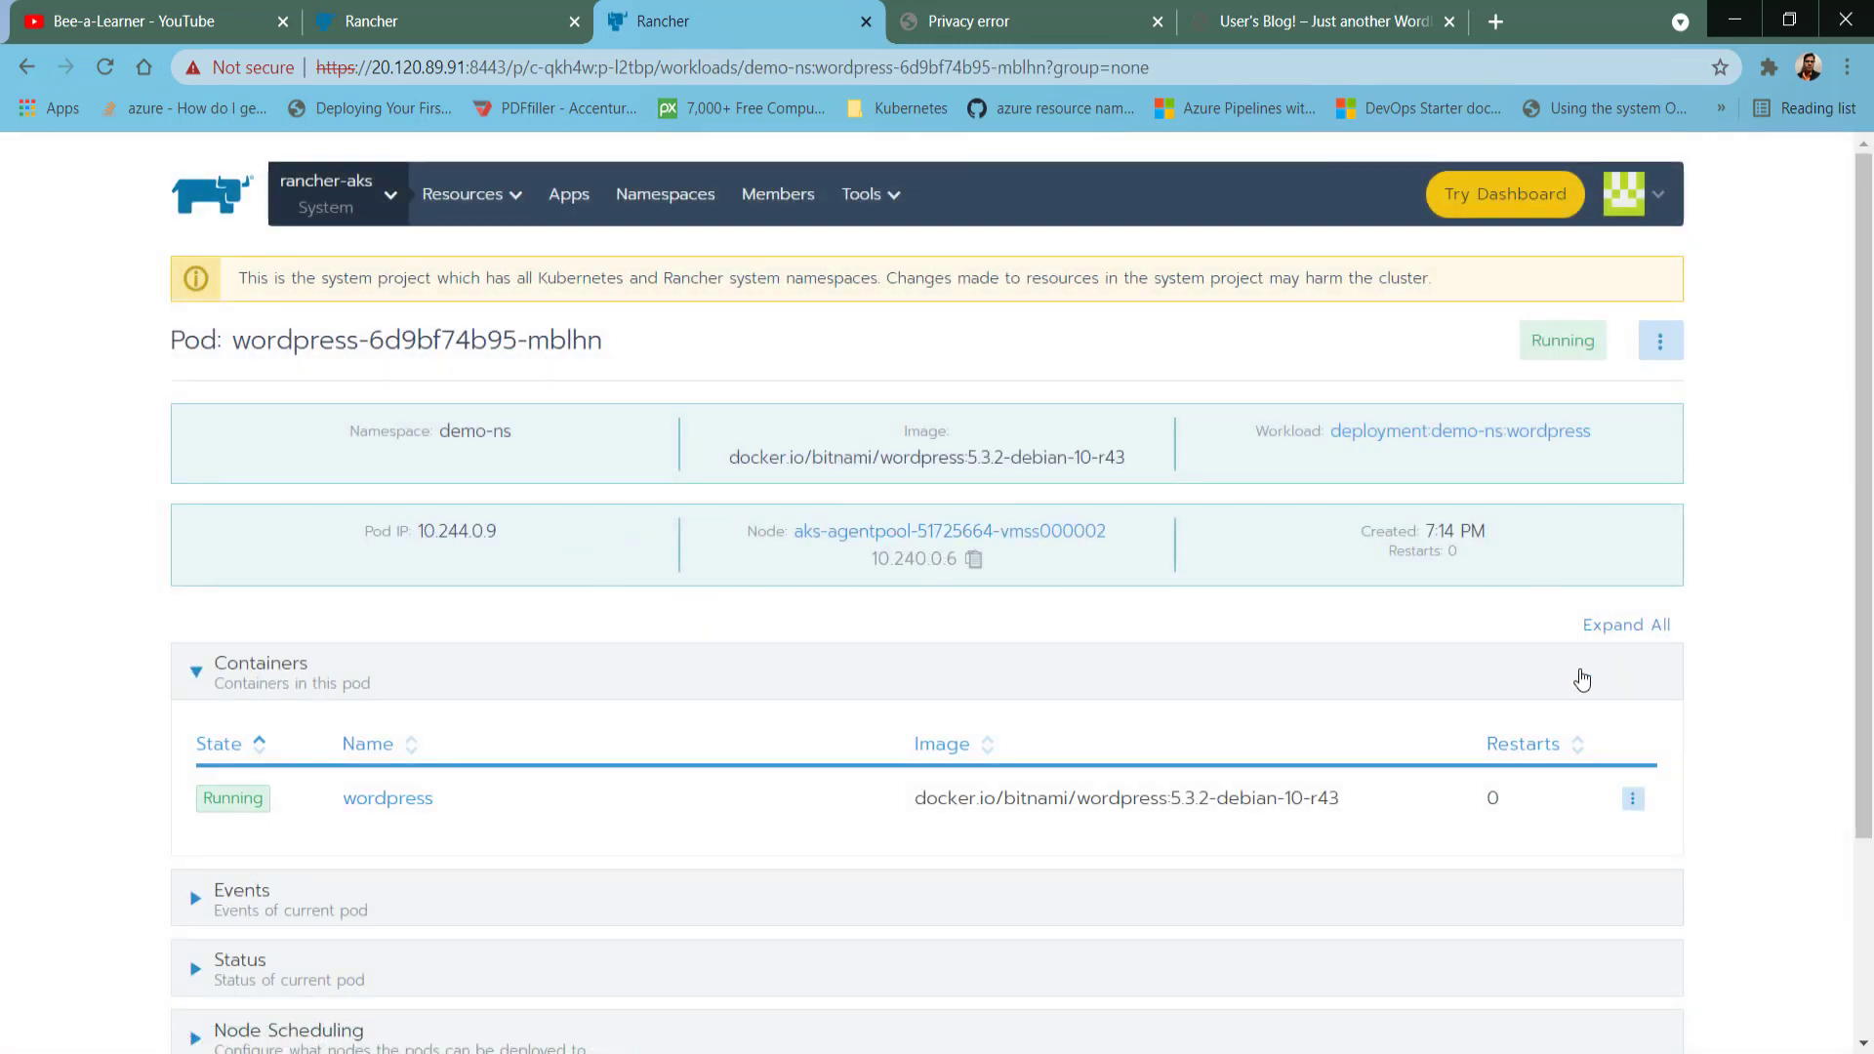
click(1657, 344)
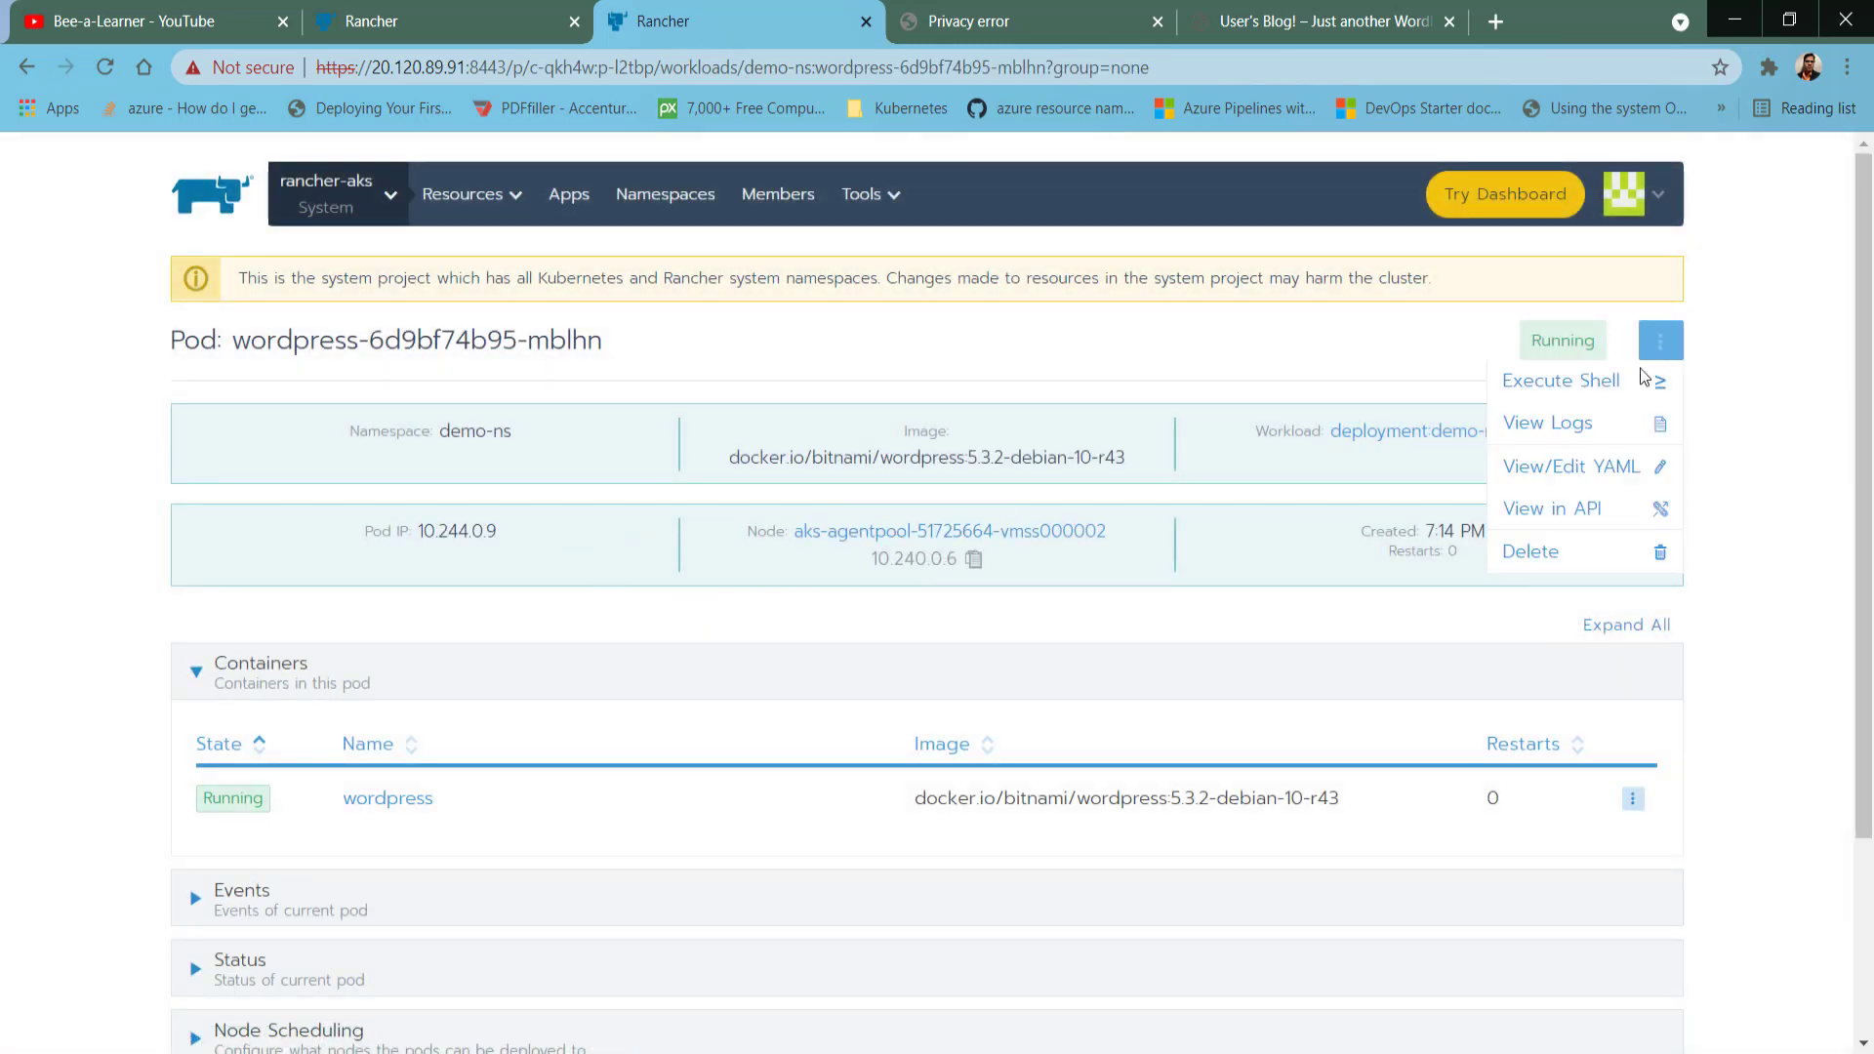
click(1554, 467)
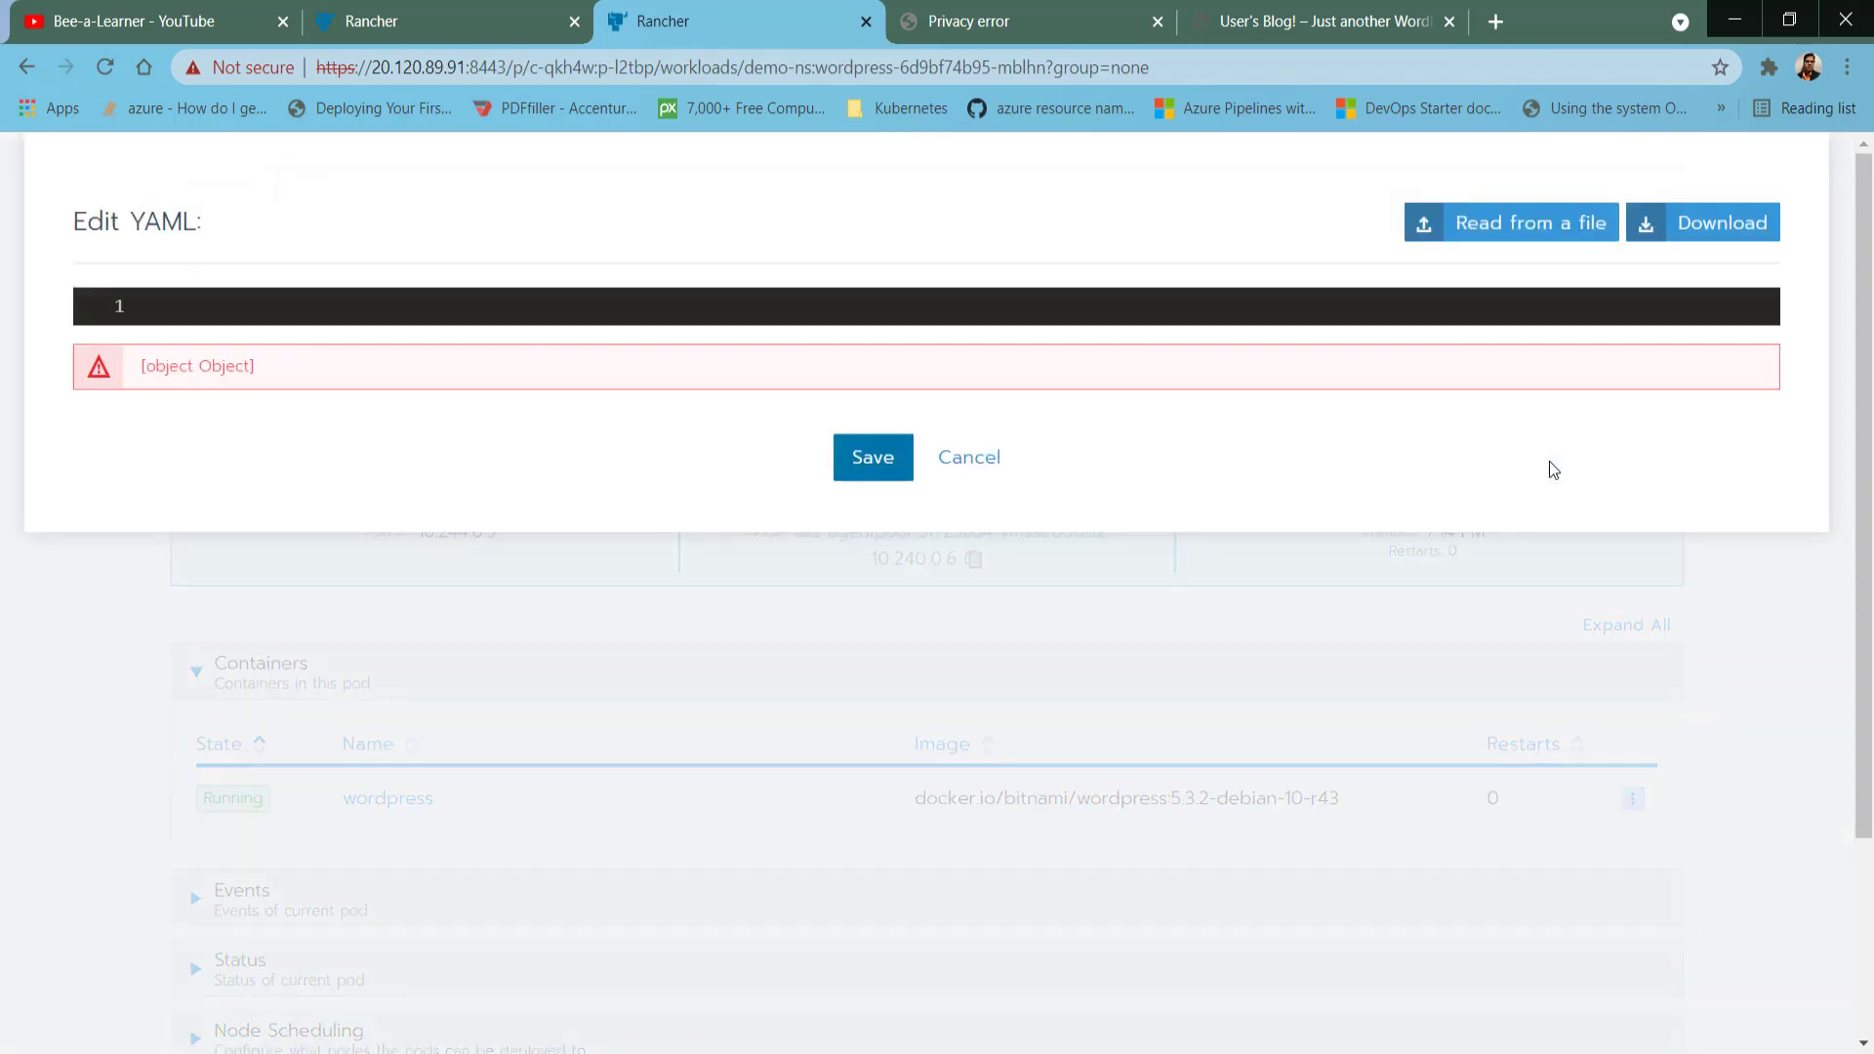
click(981, 461)
View the wordpress pod in the API and examine its container environment, liveness probe and port definitions.
click(1659, 341)
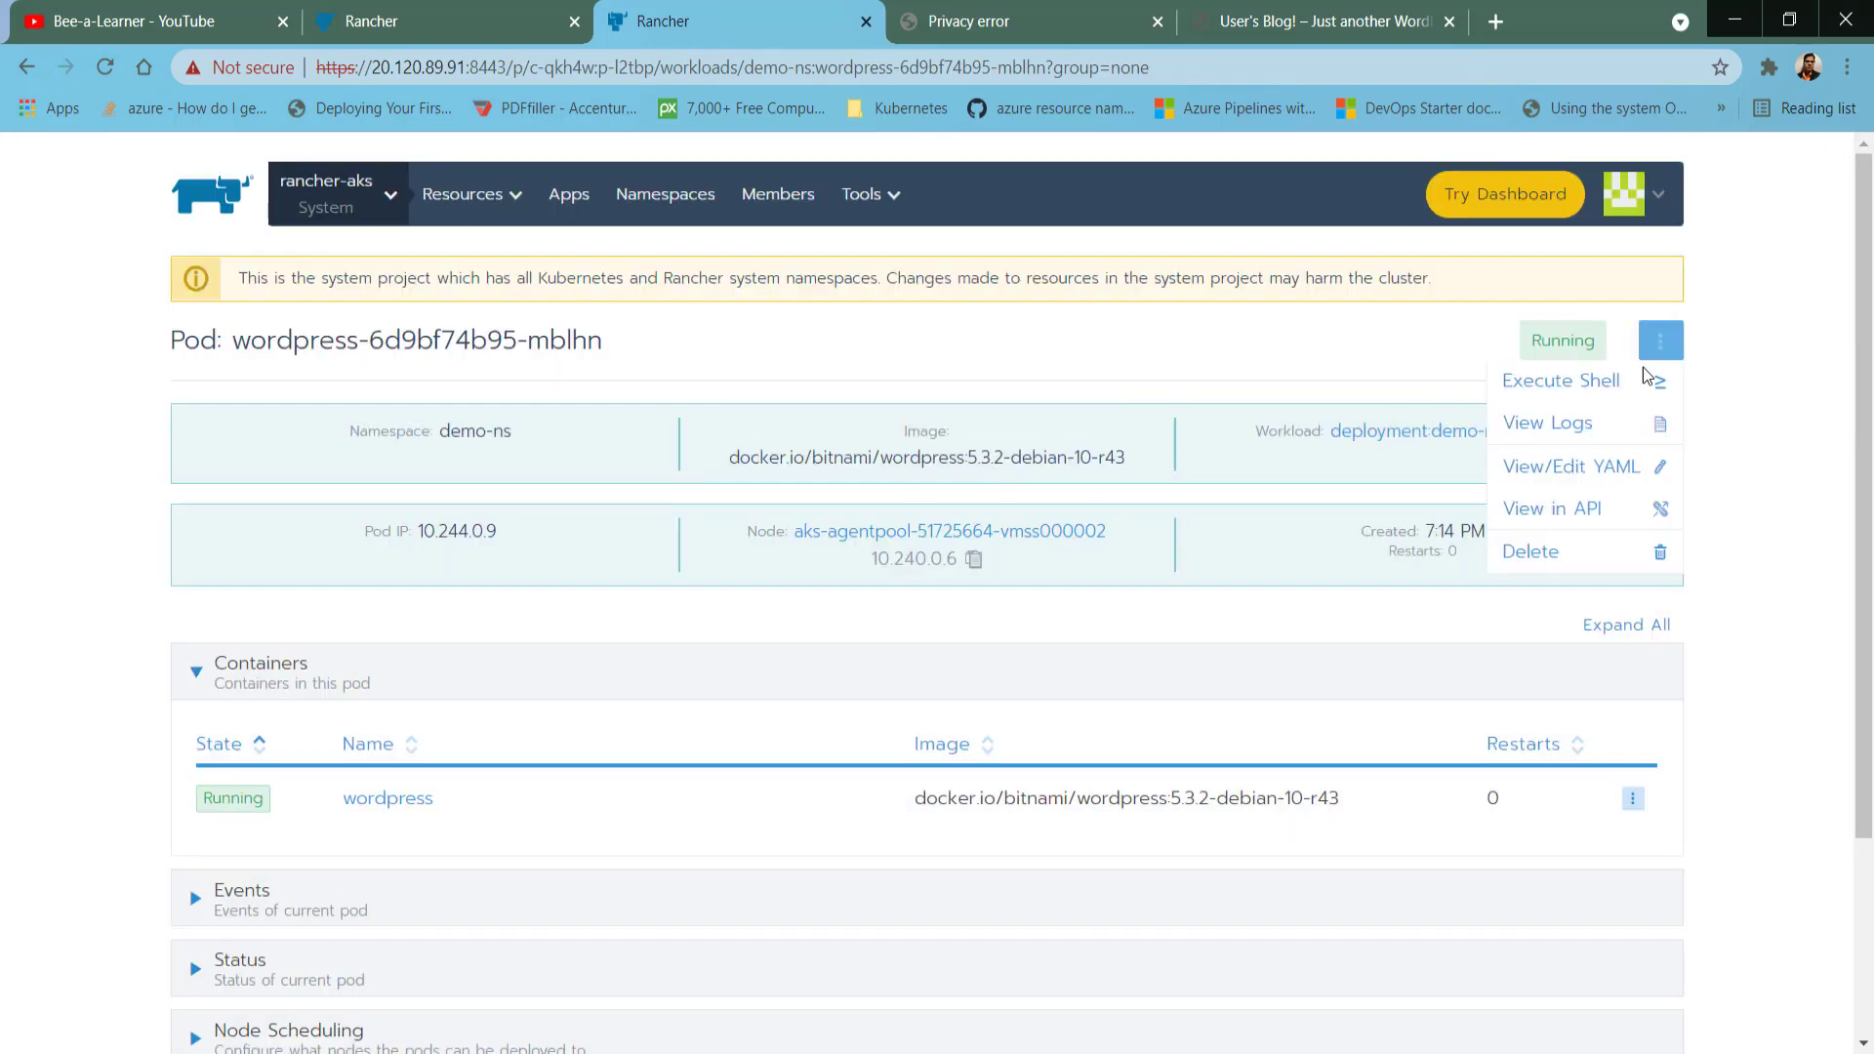
click(1562, 507)
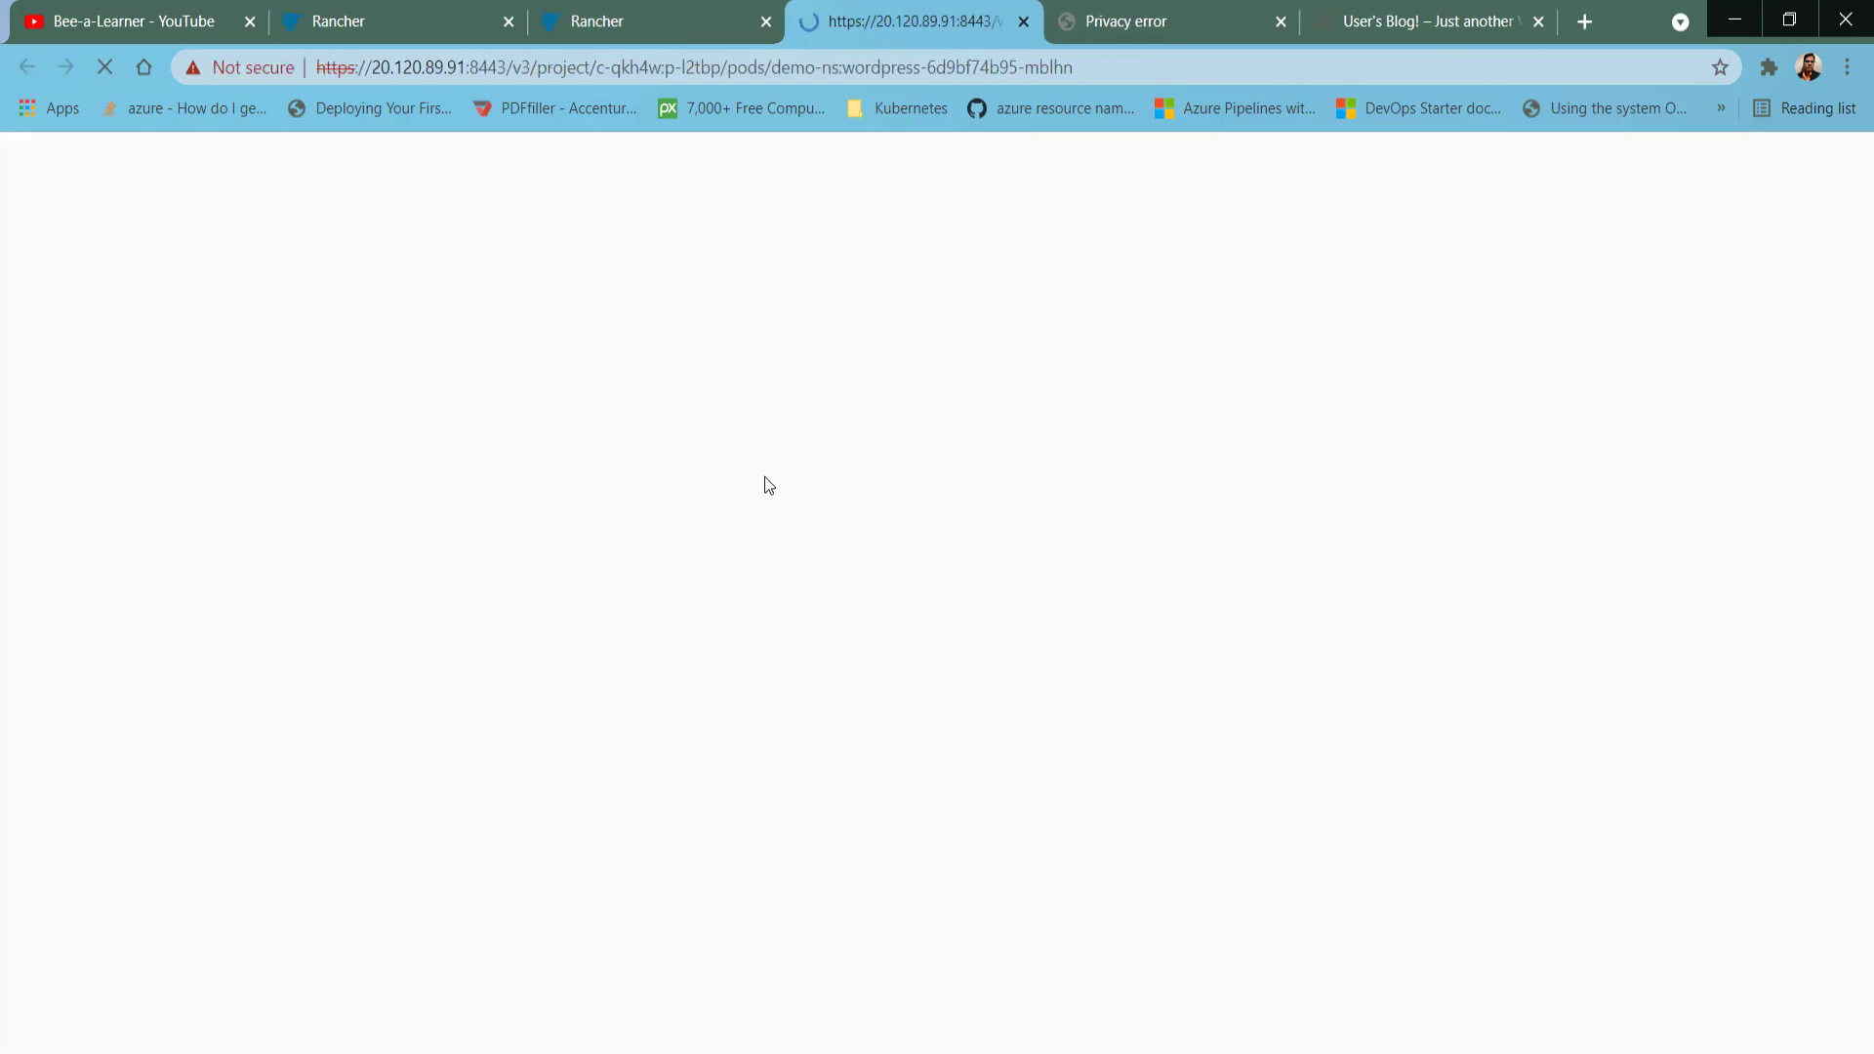
scroll(734, 500, down, 10)
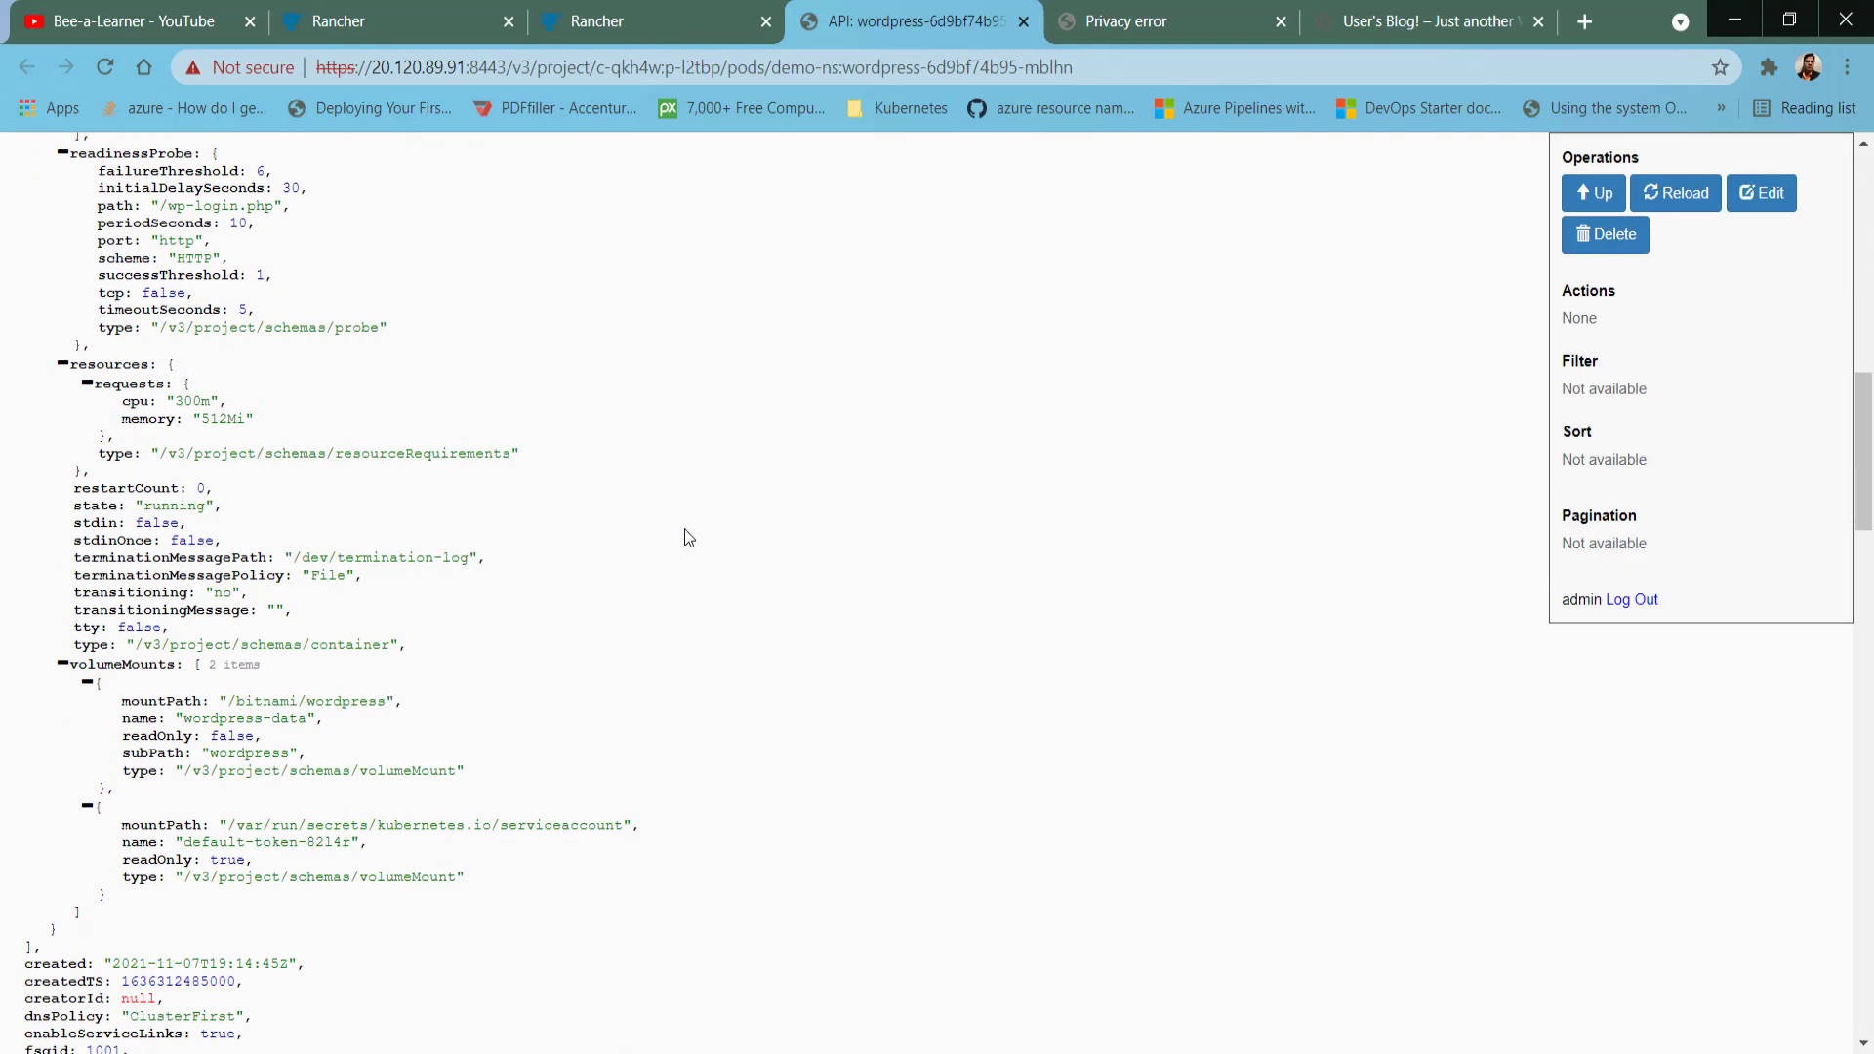
scroll(688, 537, up, 10)
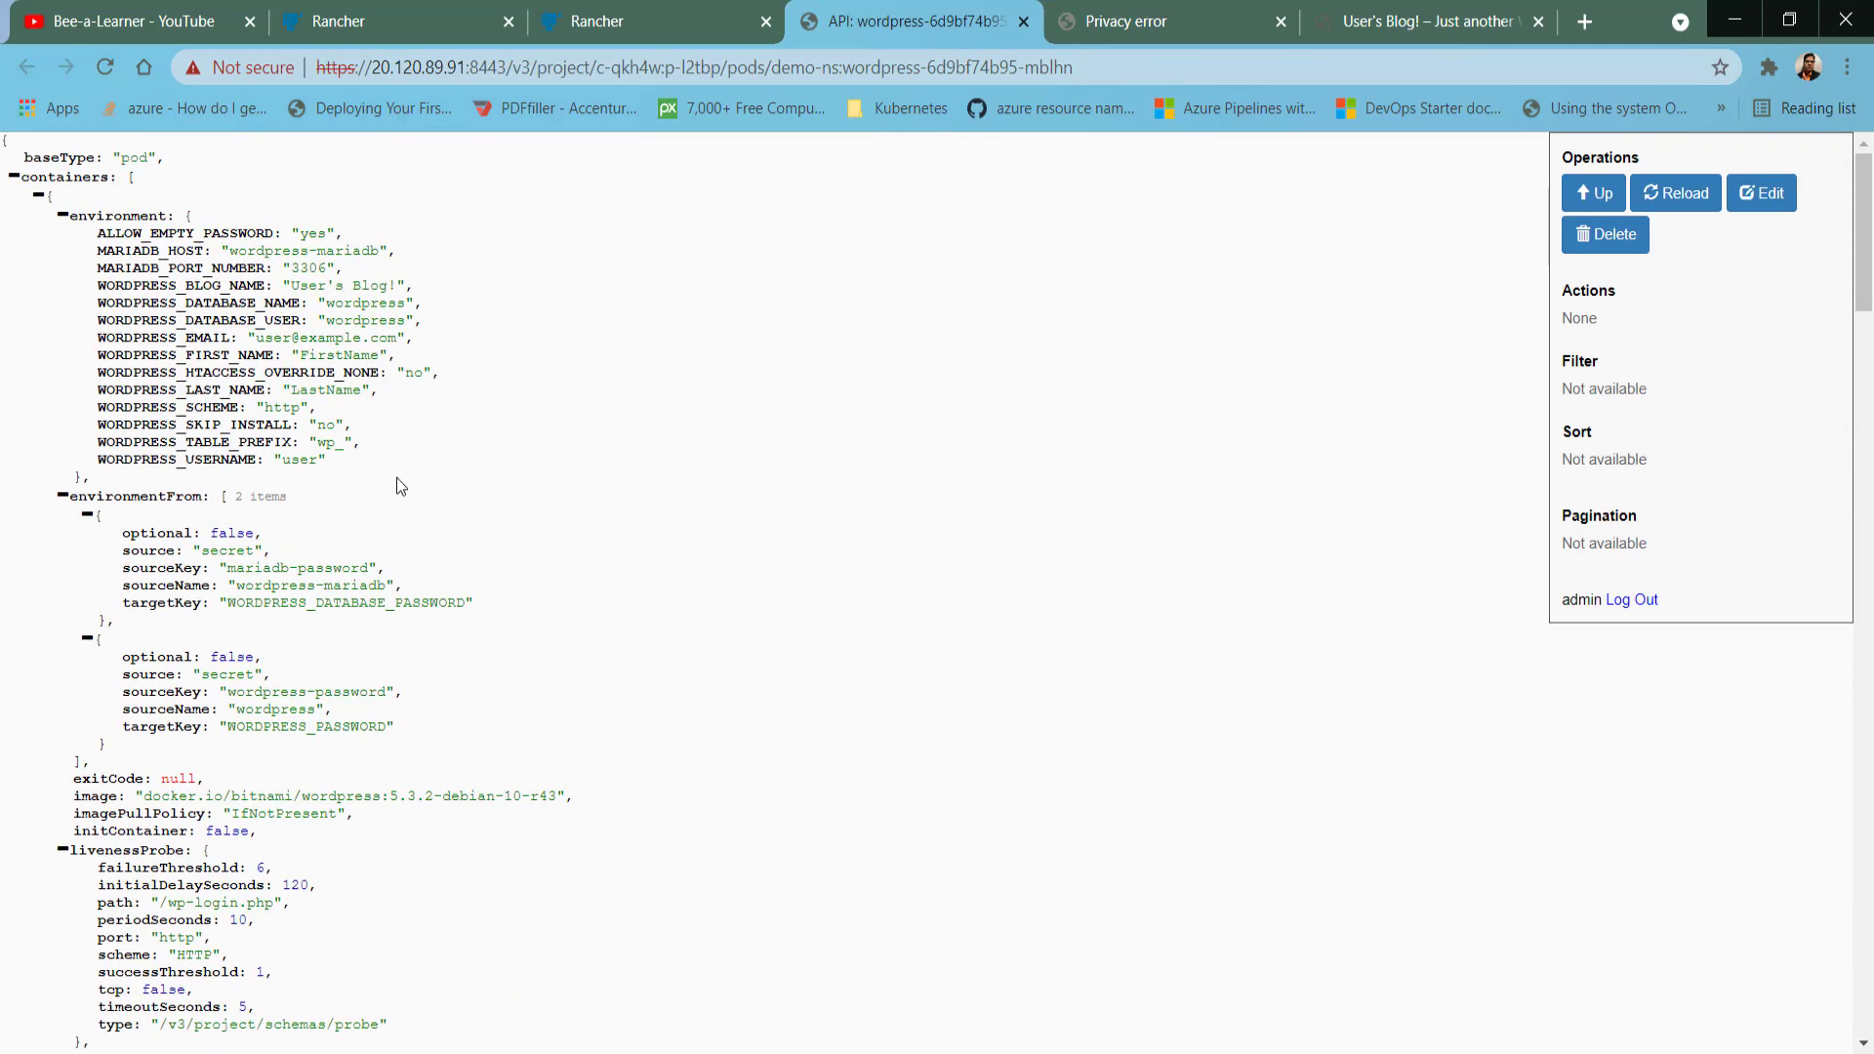
scroll(396, 478, down, 4)
scroll(396, 477, down, 3)
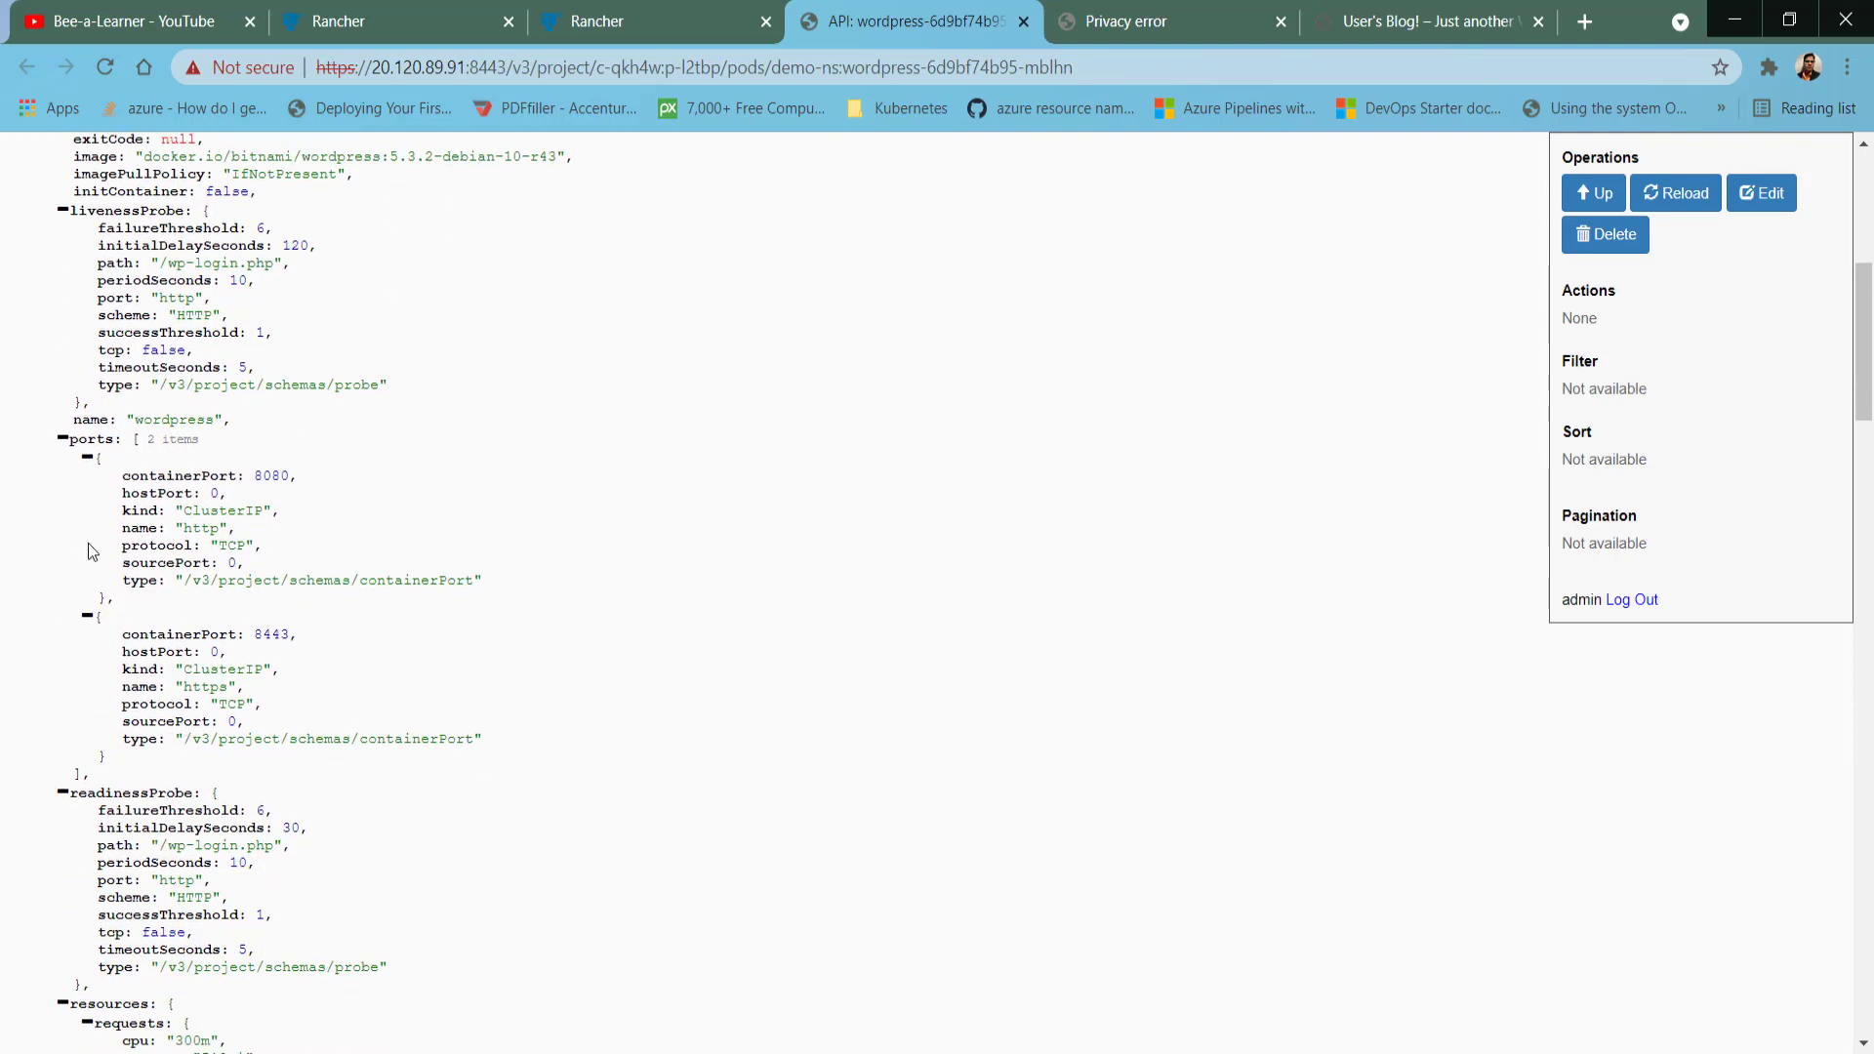
scroll(88, 542, down, 3)
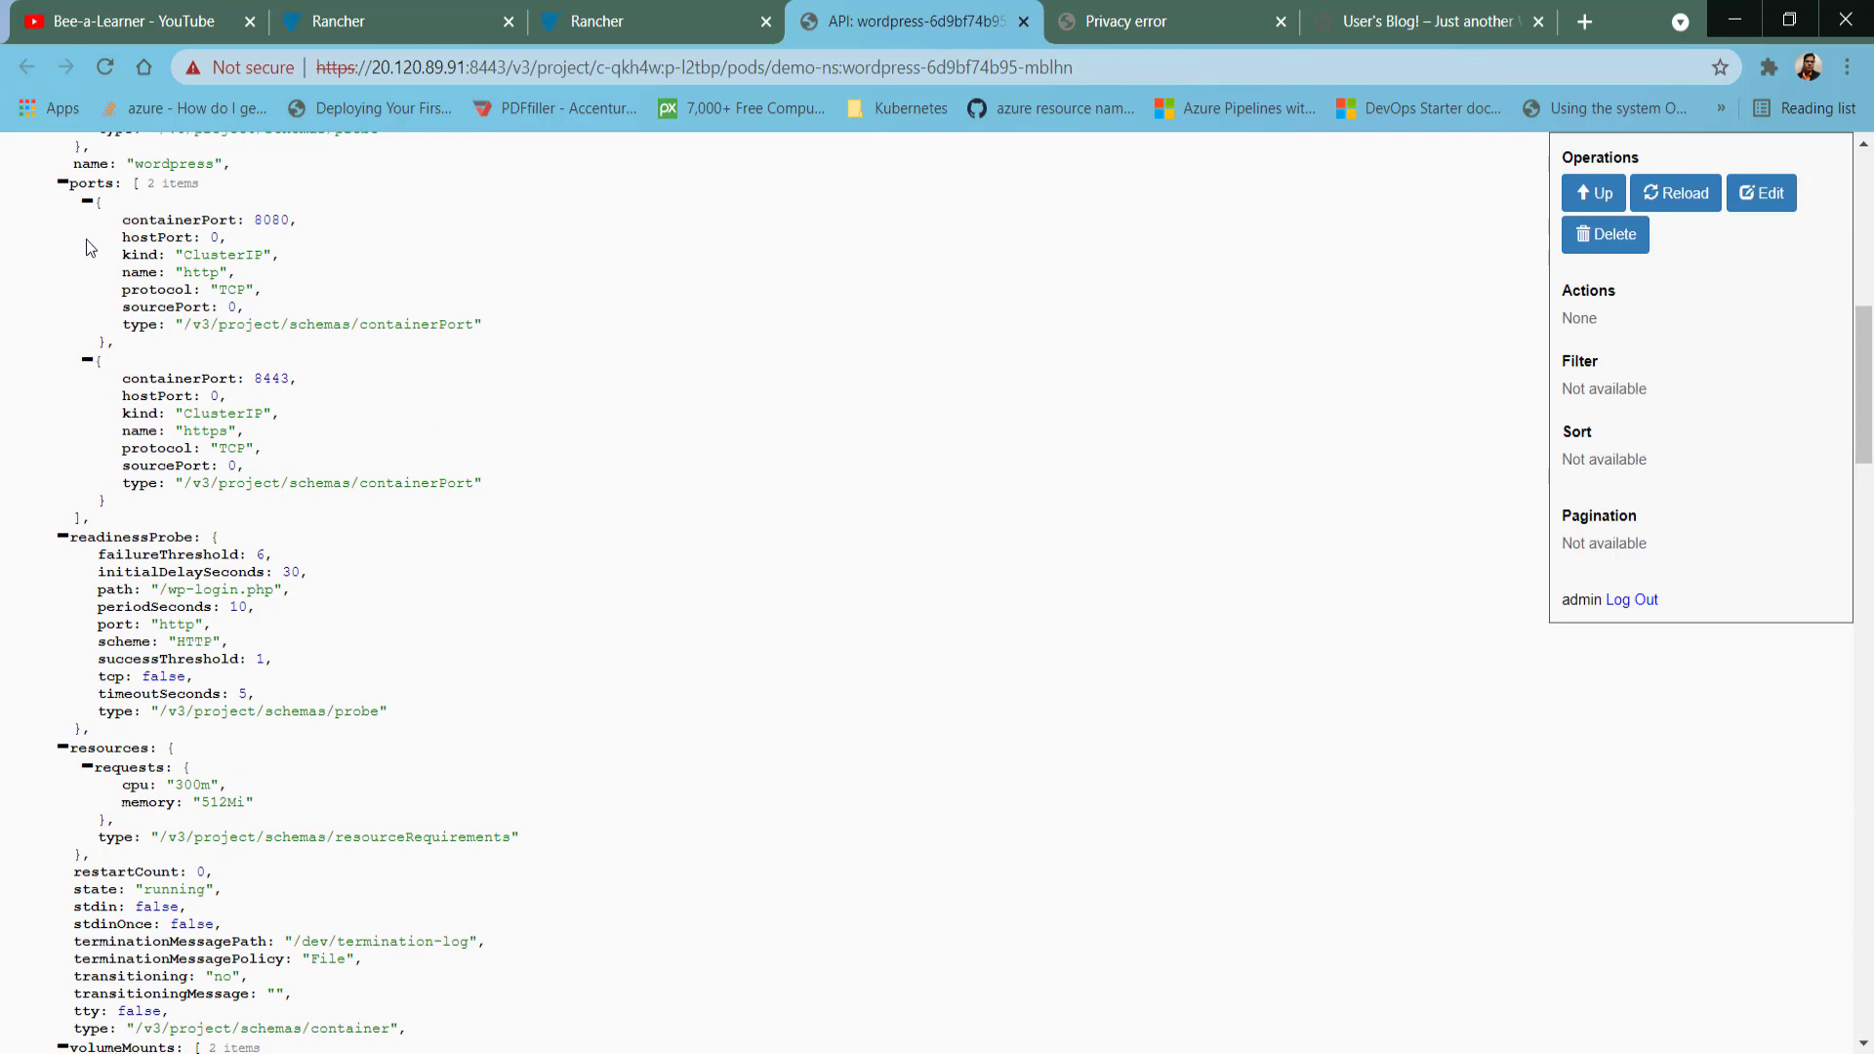
Examine the pod's resource requests, volume mounts, labels and scheduling in the API view, and close it to return to the pod details.
drag(86, 238, 165, 437)
scroll(180, 607, down, 3)
drag(91, 565, 286, 691)
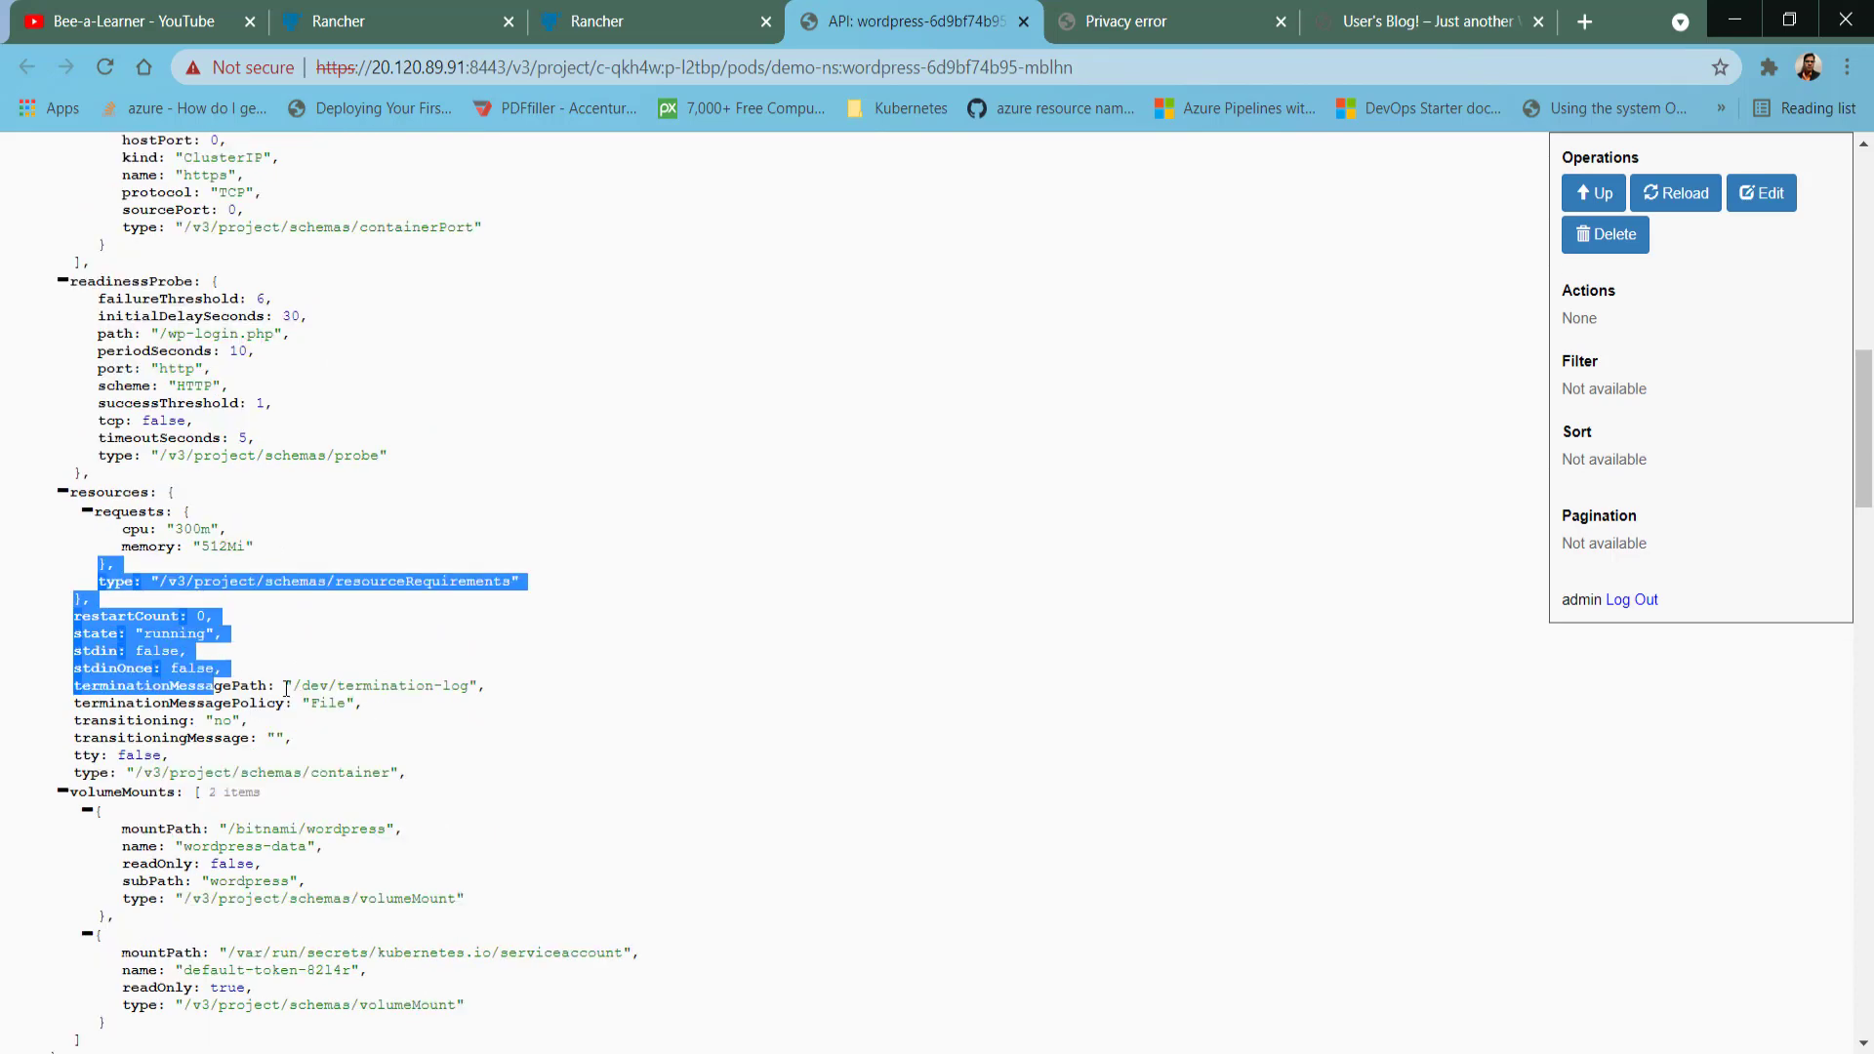
scroll(336, 670, down, 3)
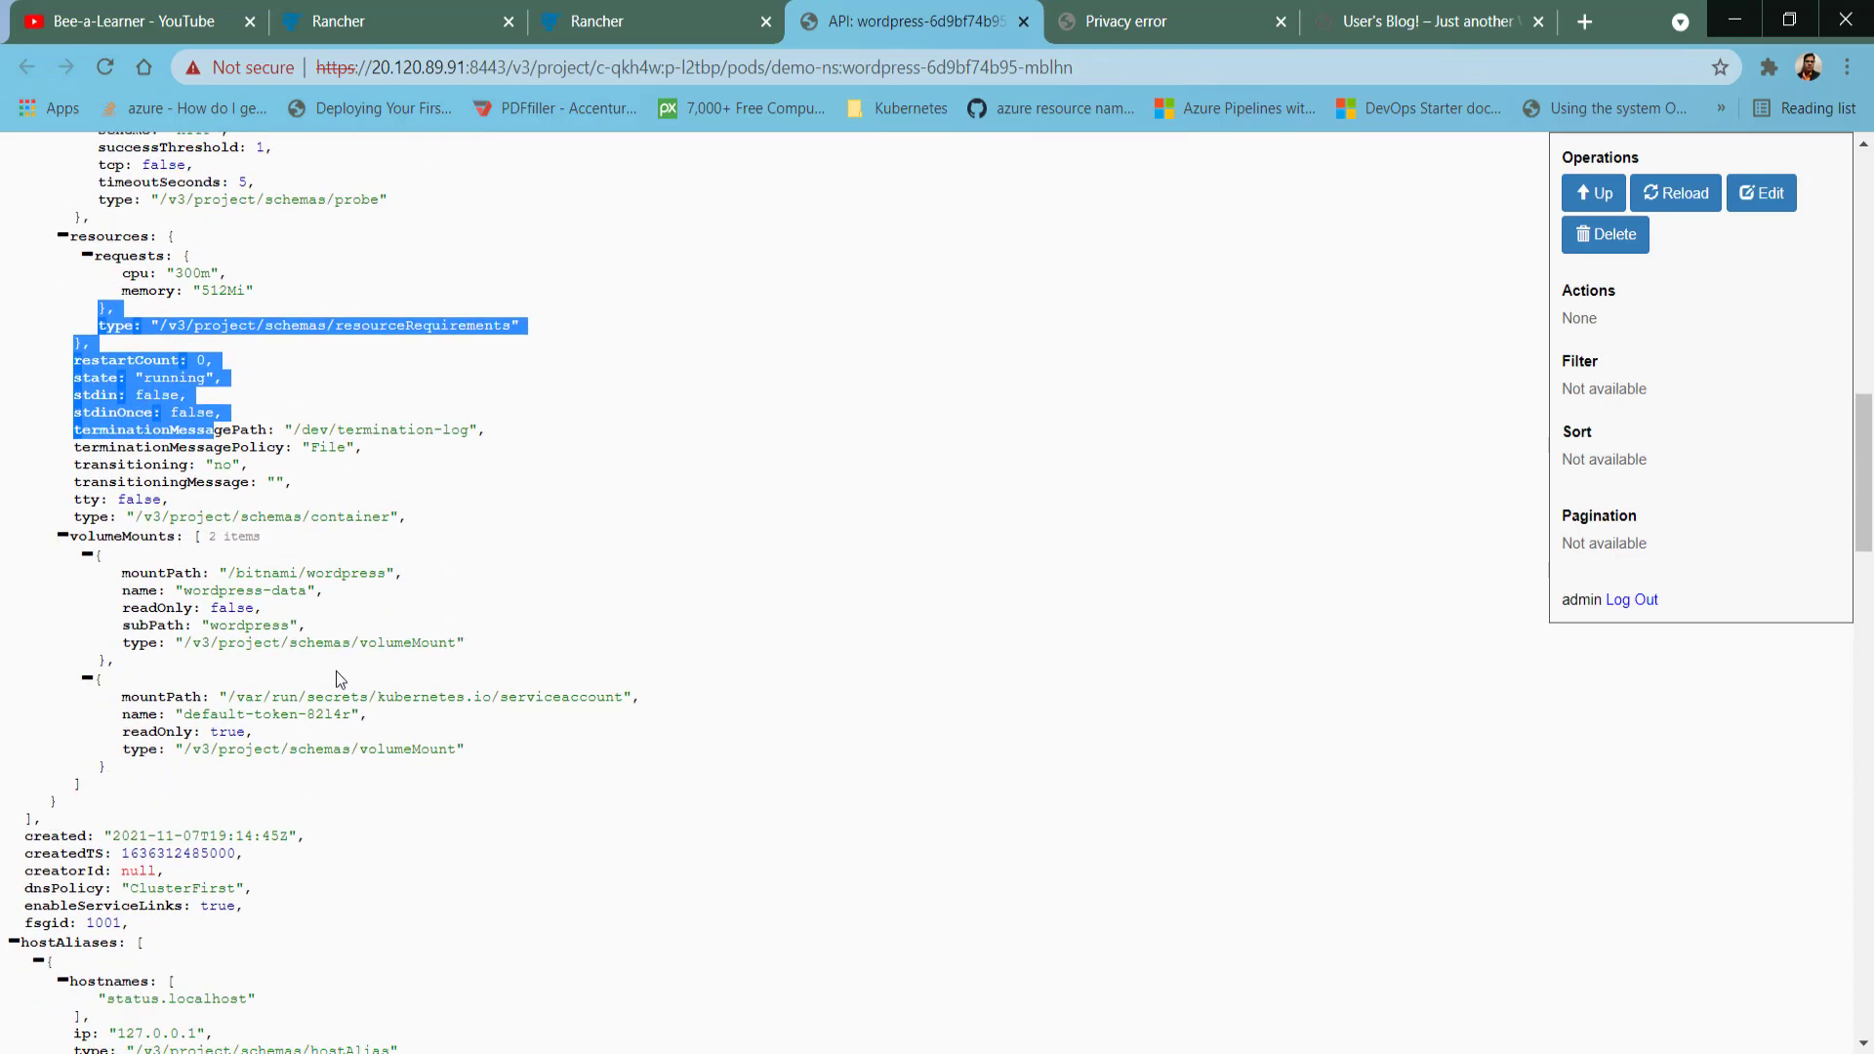
scroll(336, 671, down, 3)
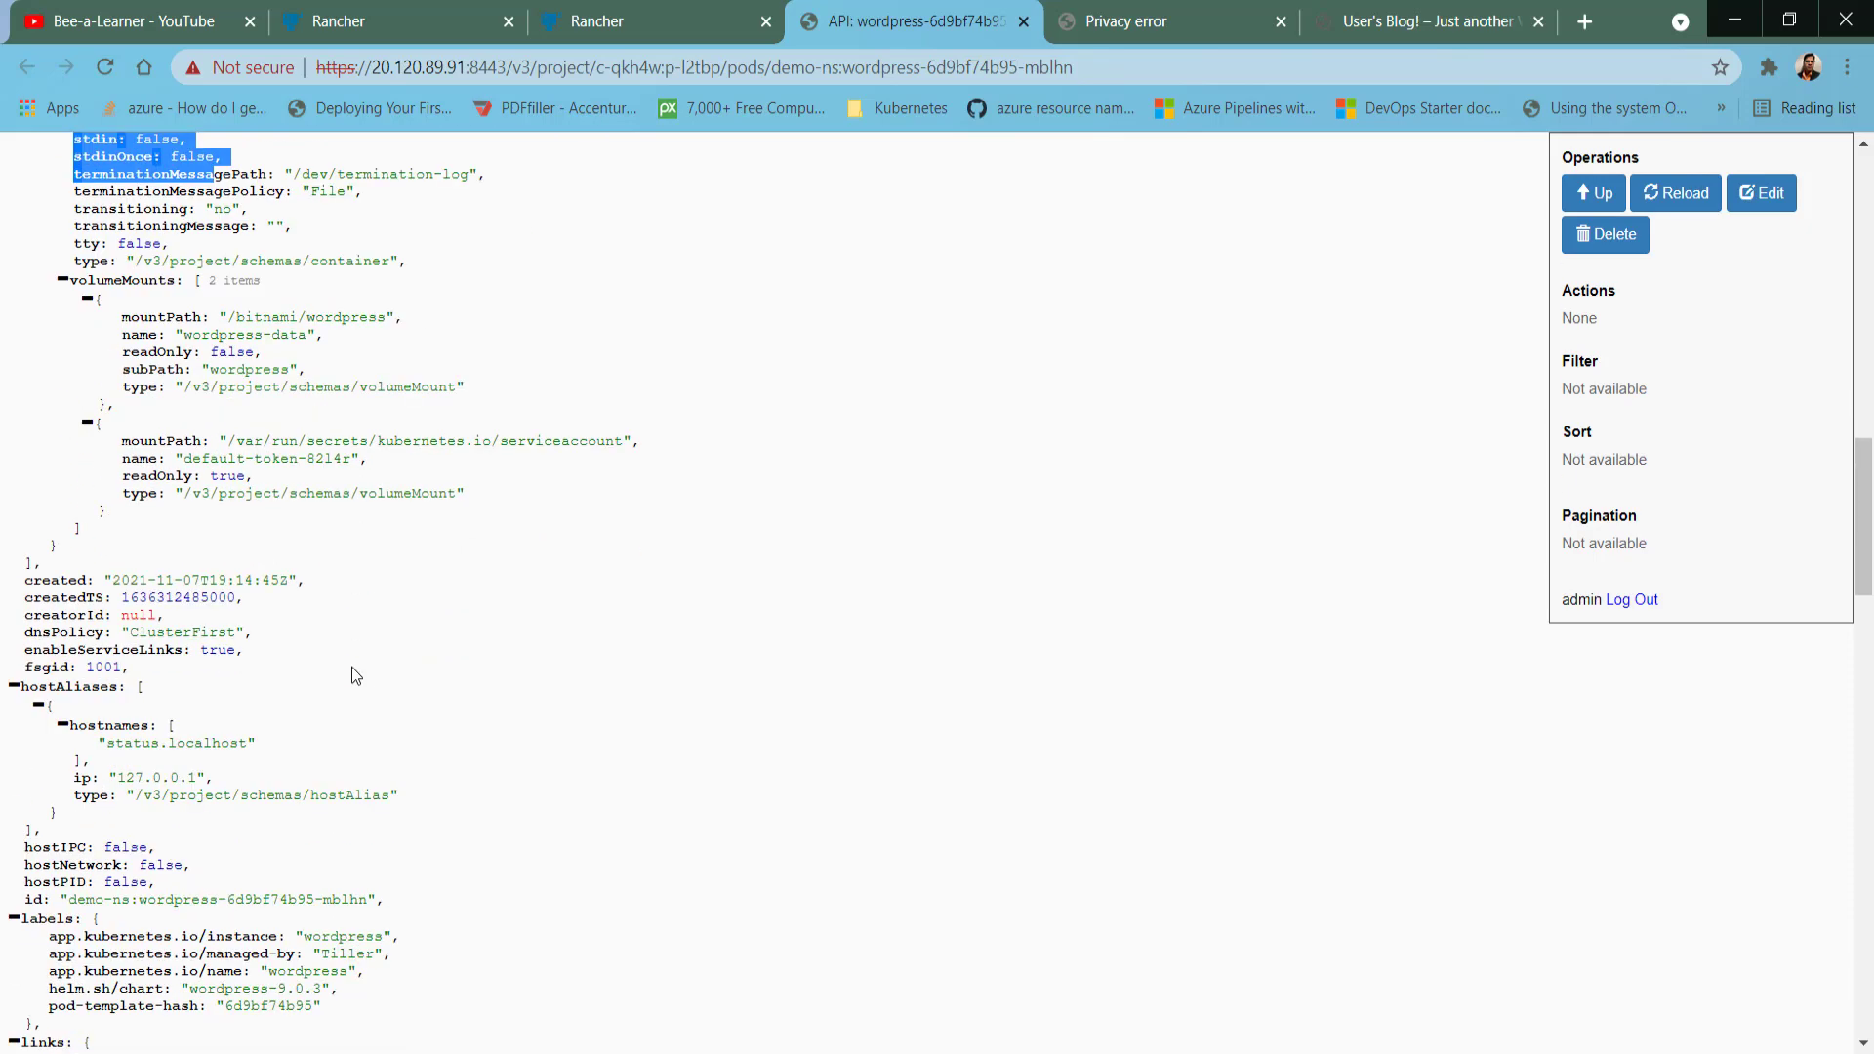
drag(122, 440, 376, 487)
scroll(488, 501, down, 3)
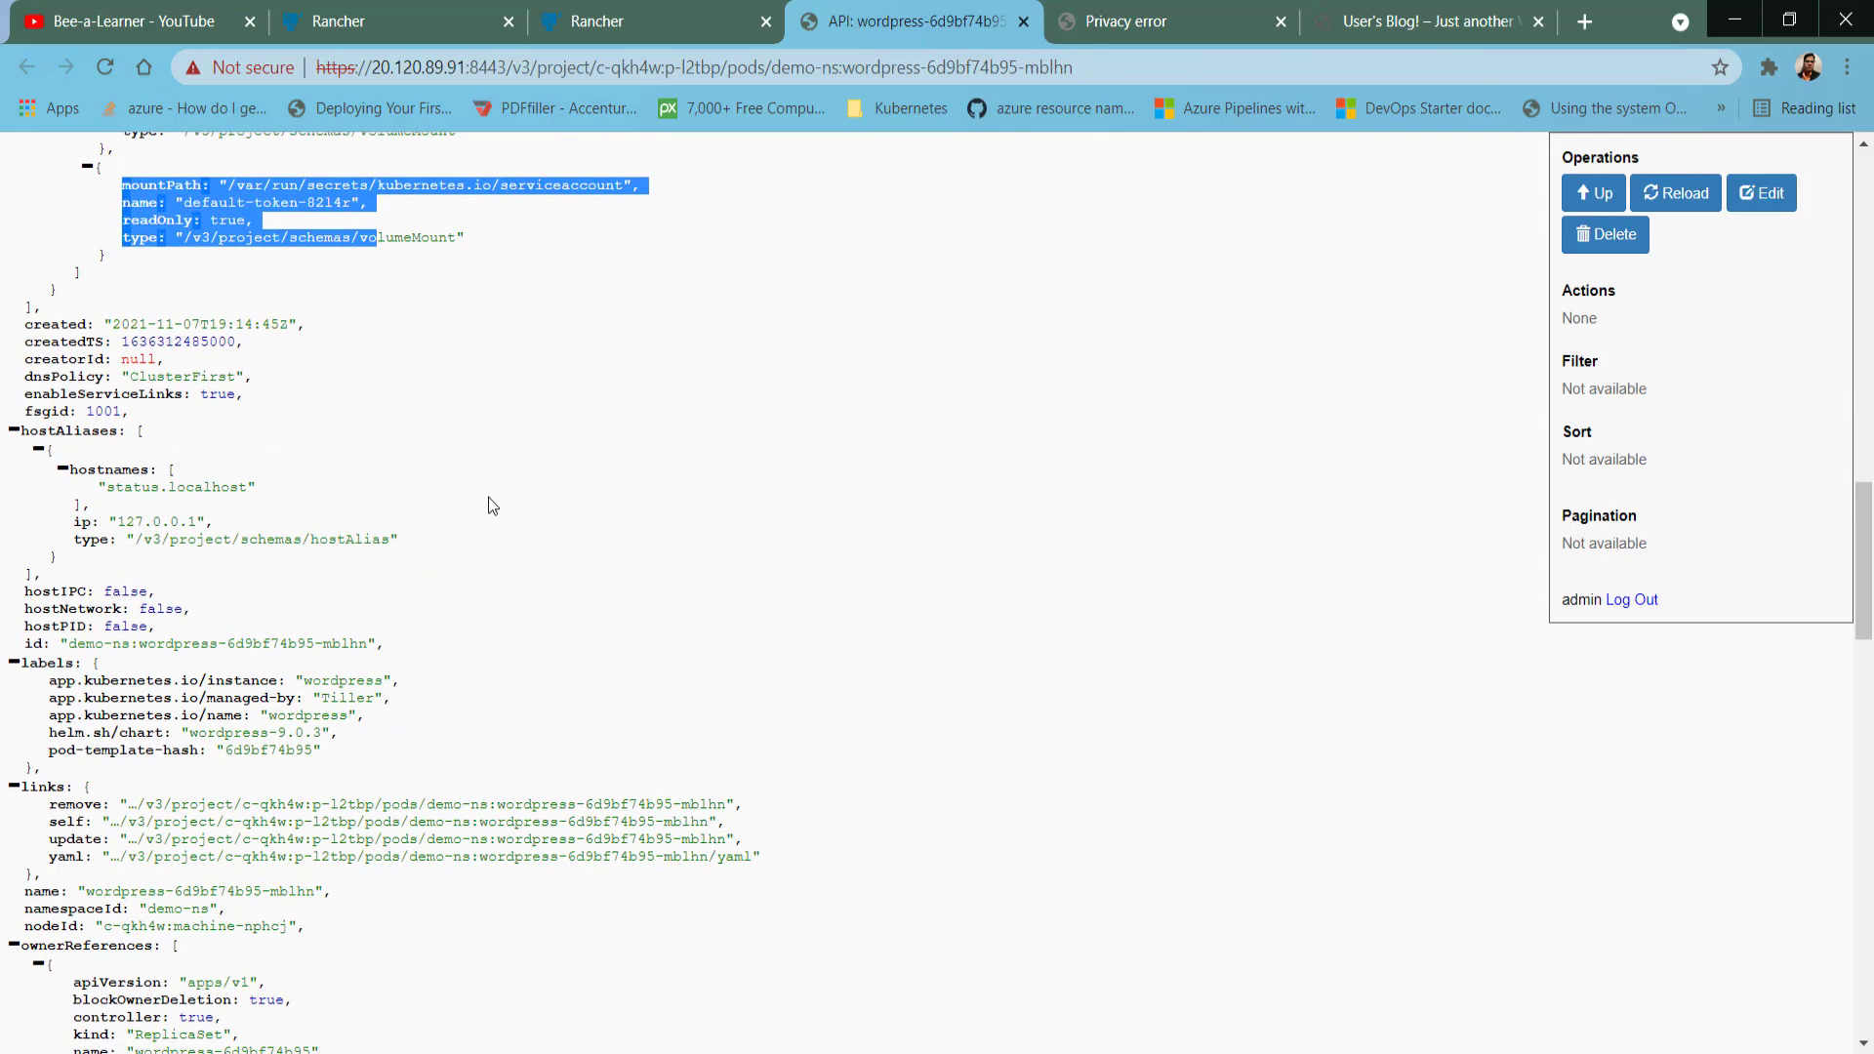
scroll(676, 422, down, 10)
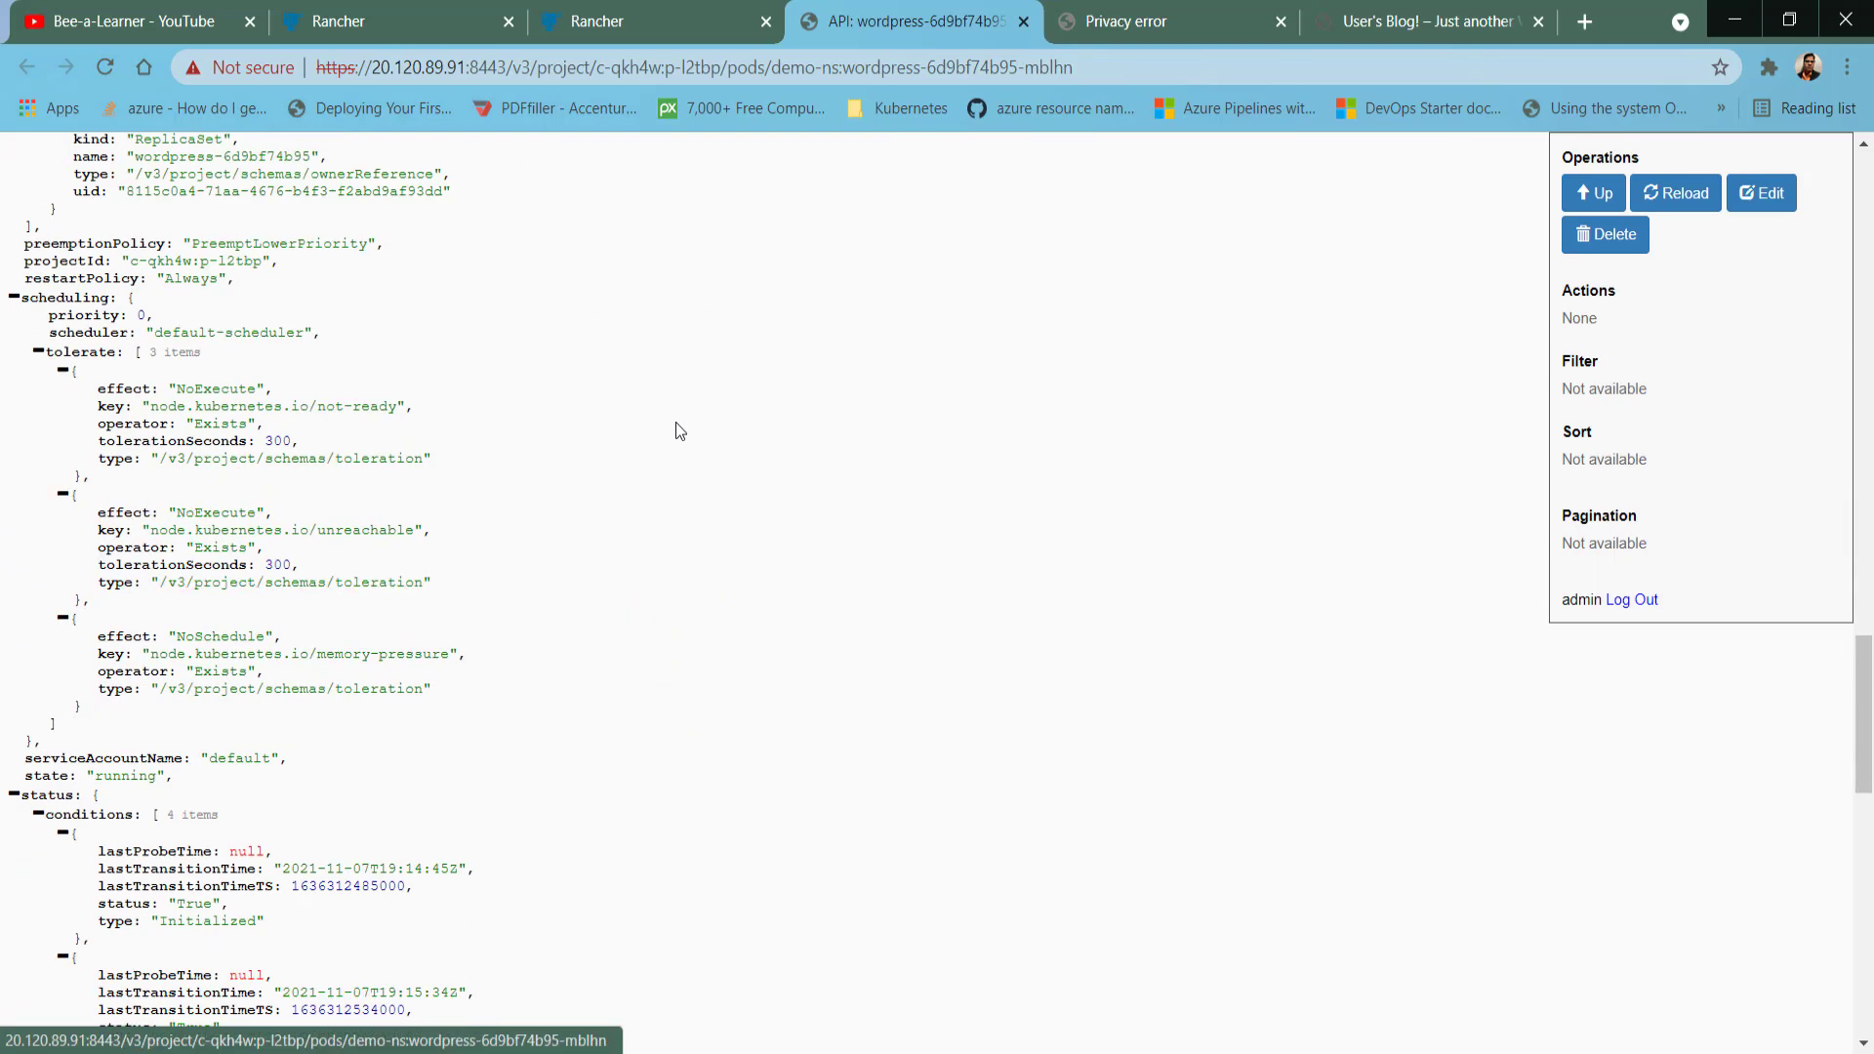
key(ctrl+w)
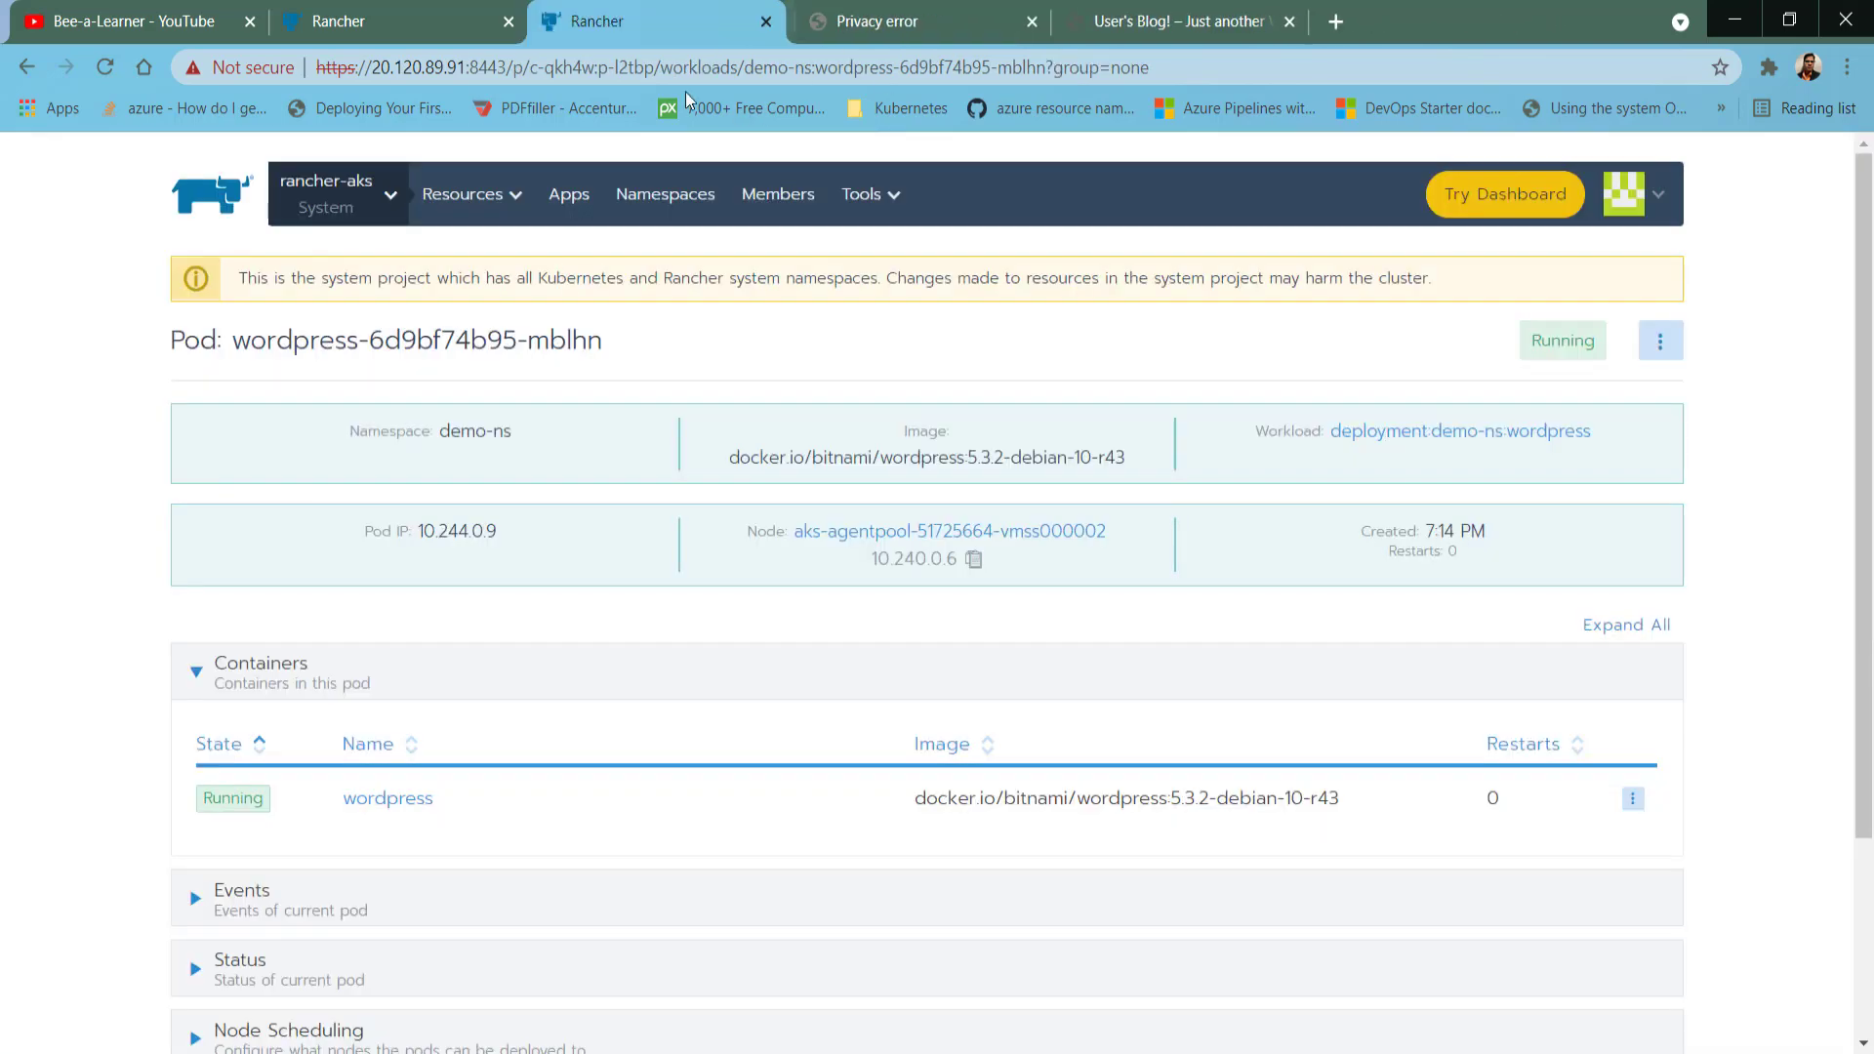